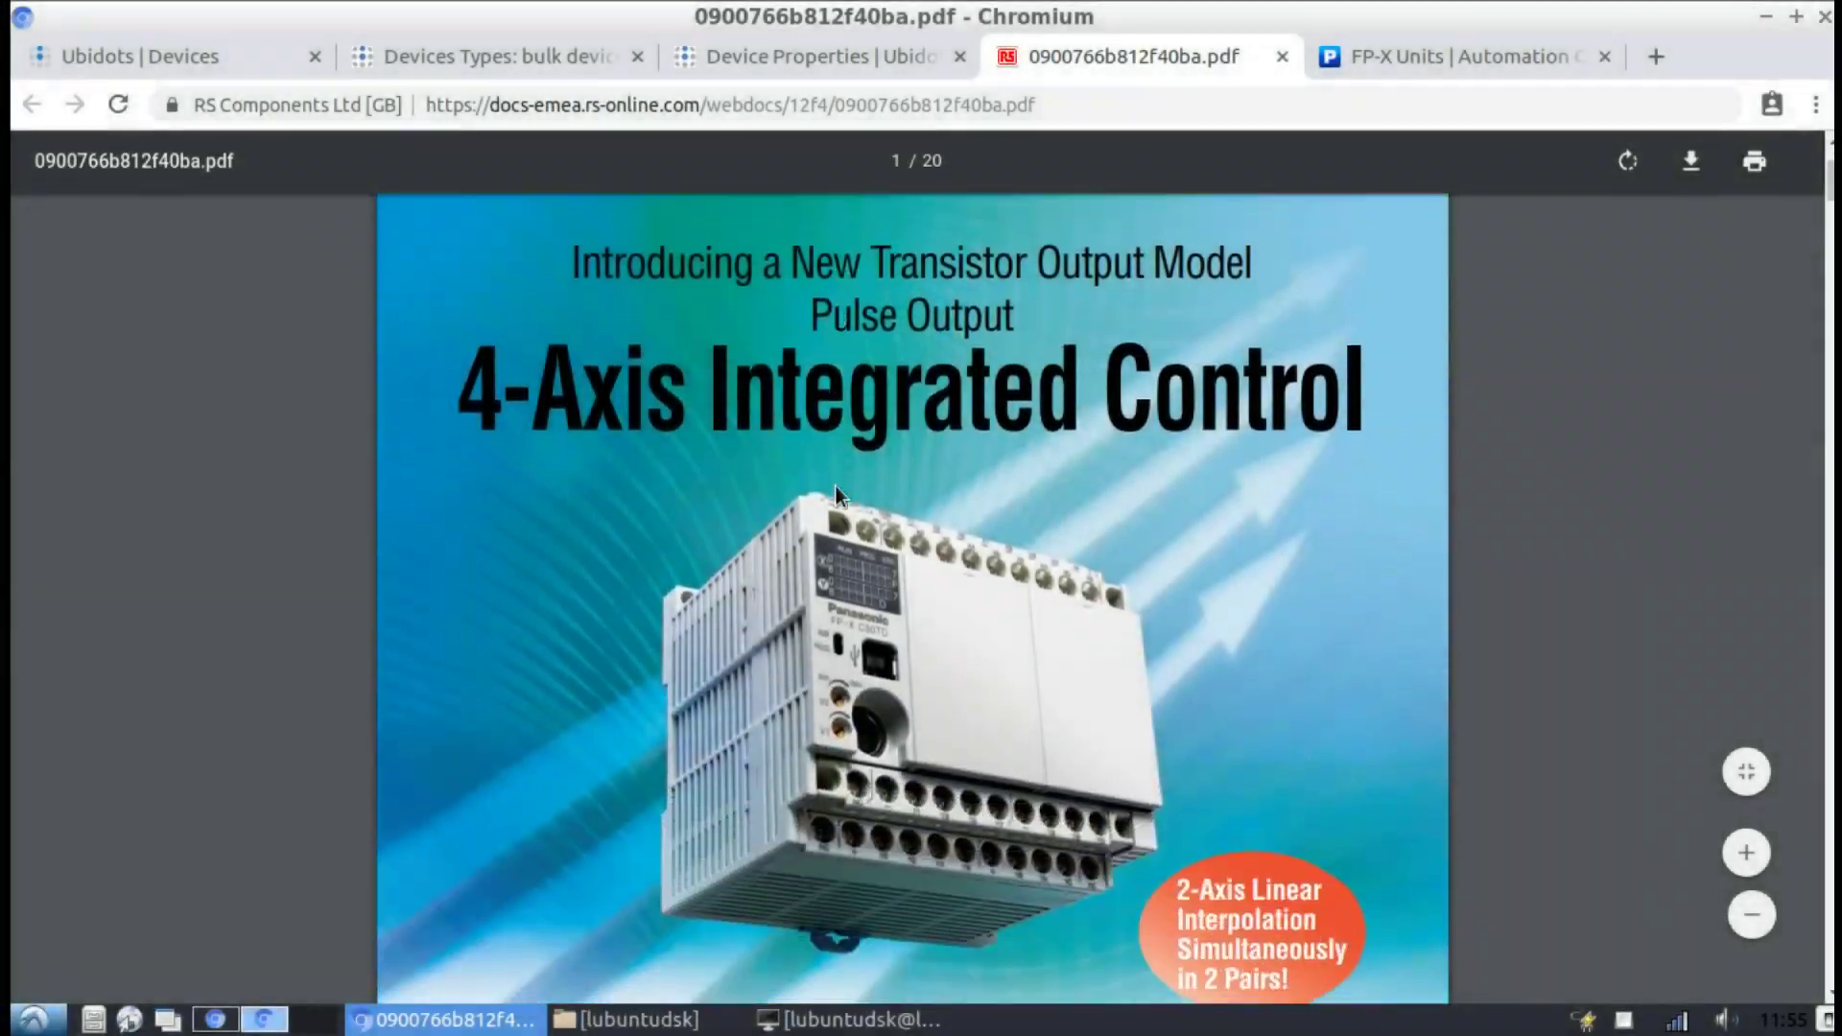
Look through the Panasonic FP-X brochure PDF for the product lineup, the names of each part and the transistor output features
{"action": "scroll", "coordinate": [834, 494], "scroll_direction": "down", "scroll_amount": 20}
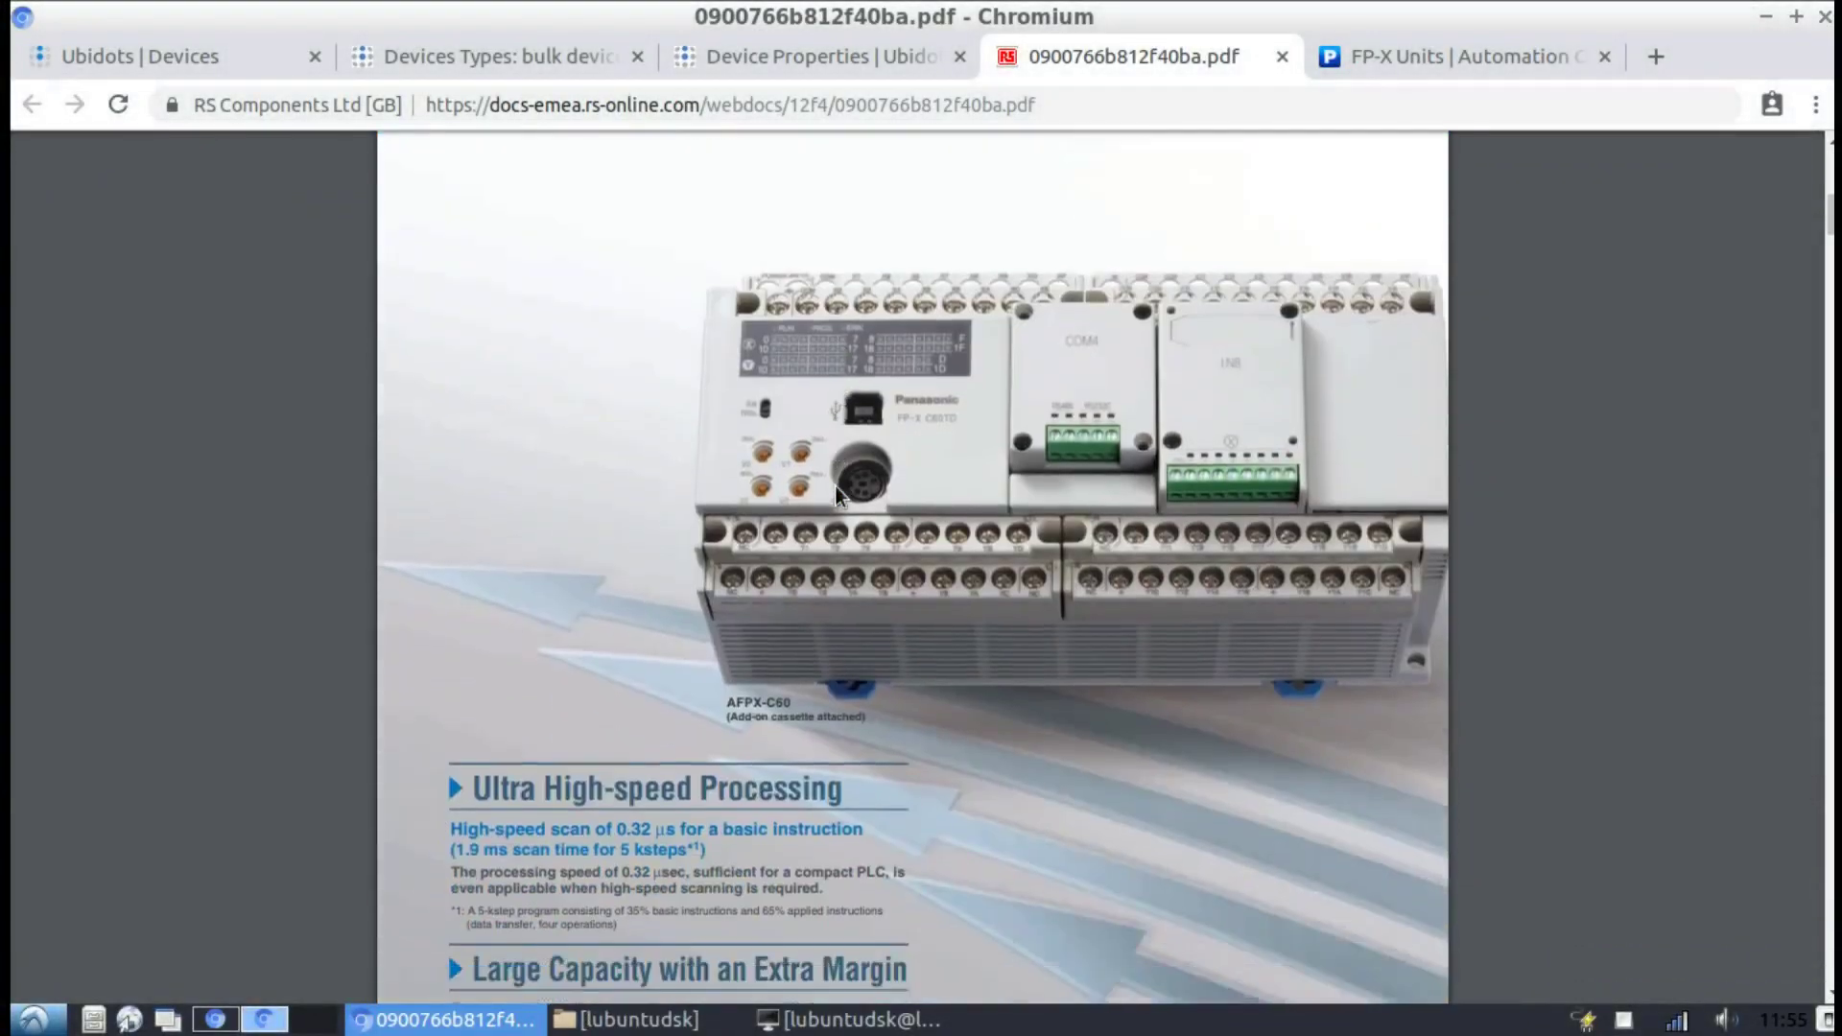
{"action": "scroll", "coordinate": [834, 492], "scroll_direction": "down", "scroll_amount": 15}
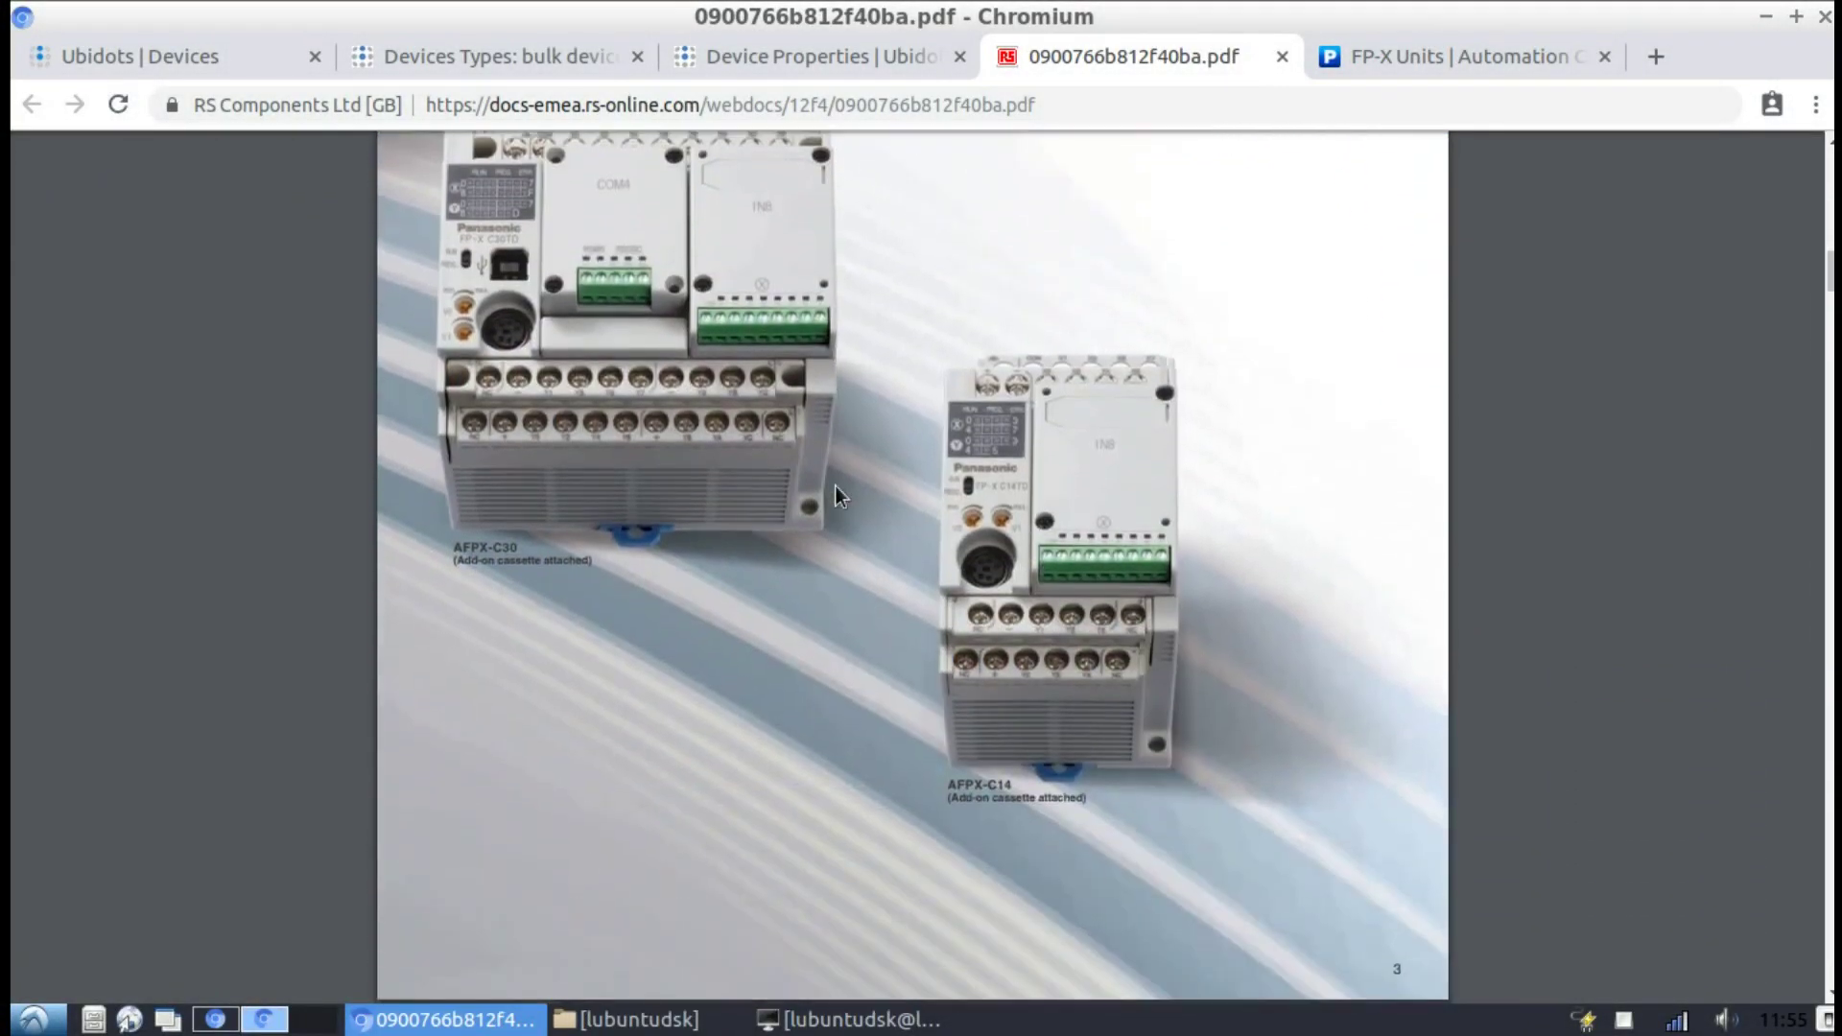
{"action": "scroll", "coordinate": [835, 490], "scroll_direction": "down", "scroll_amount": 3}
{"action": "scroll", "coordinate": [834, 485], "scroll_direction": "up", "scroll_amount": 3}
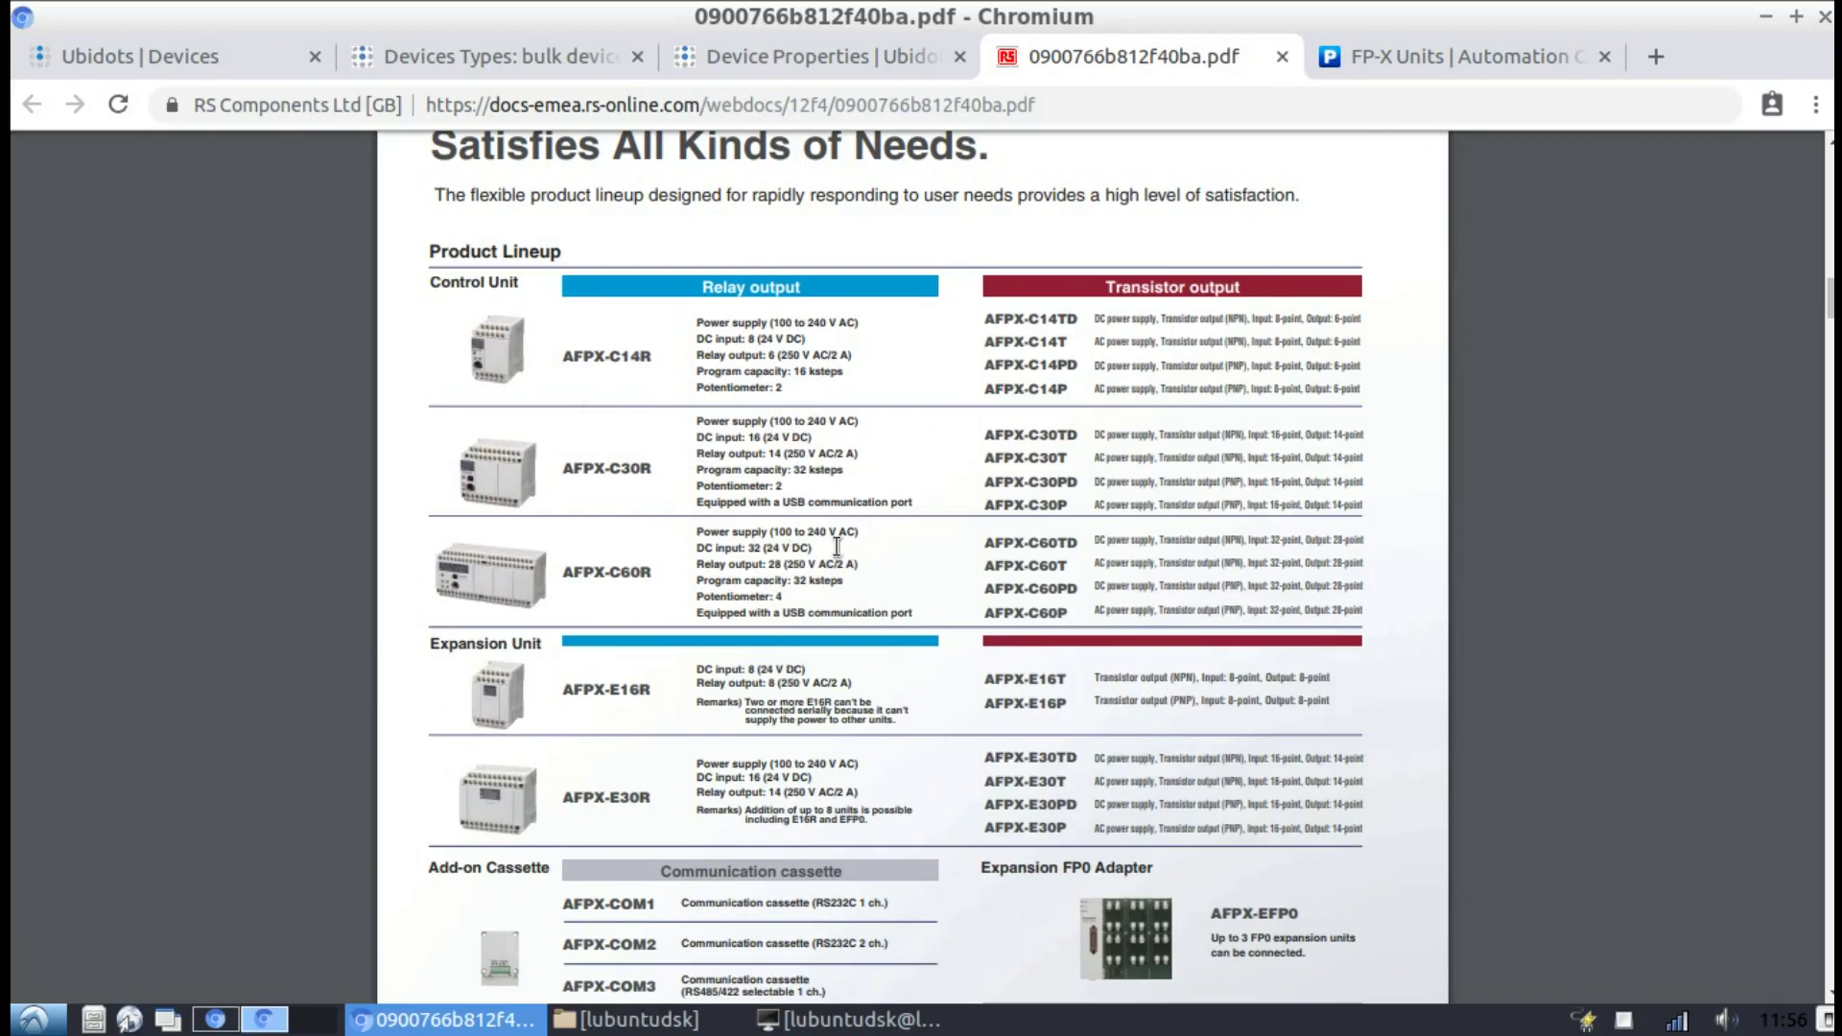
{"action": "scroll", "coordinate": [560, 492], "scroll_direction": "down", "scroll_amount": 8}
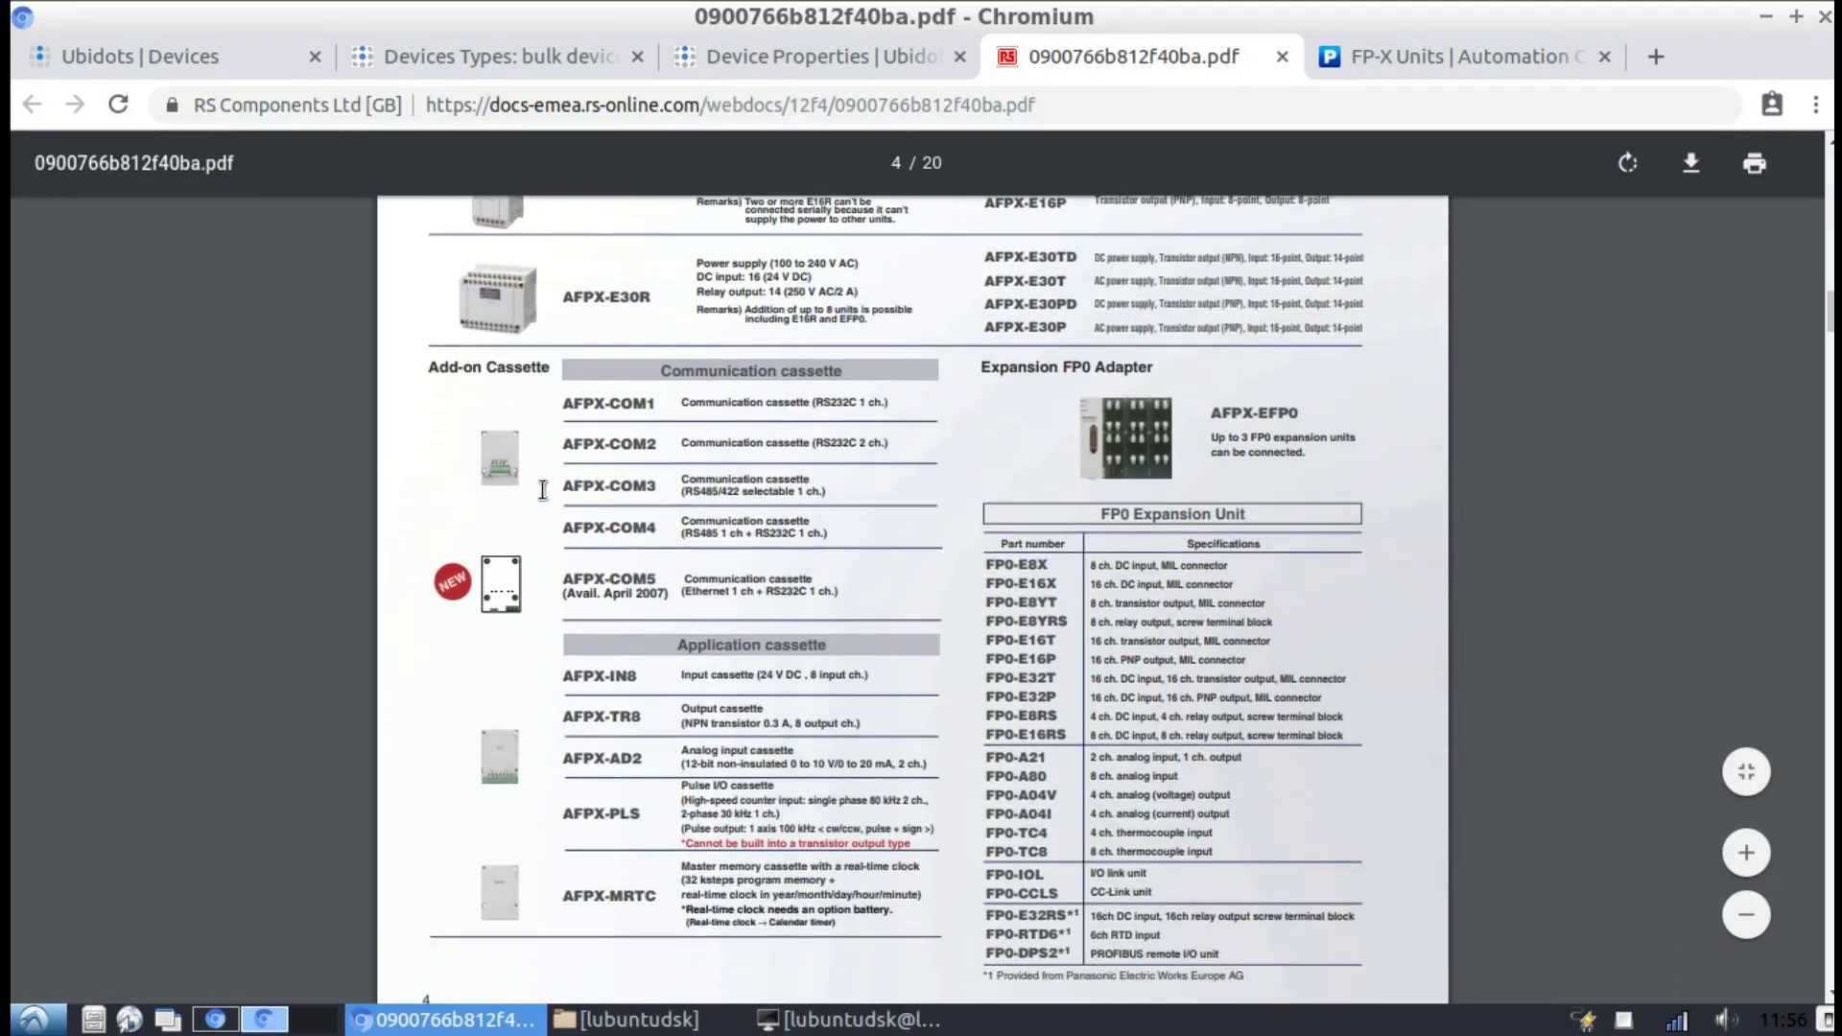
{"action": "scroll", "coordinate": [521, 892], "scroll_direction": "down", "scroll_amount": 12}
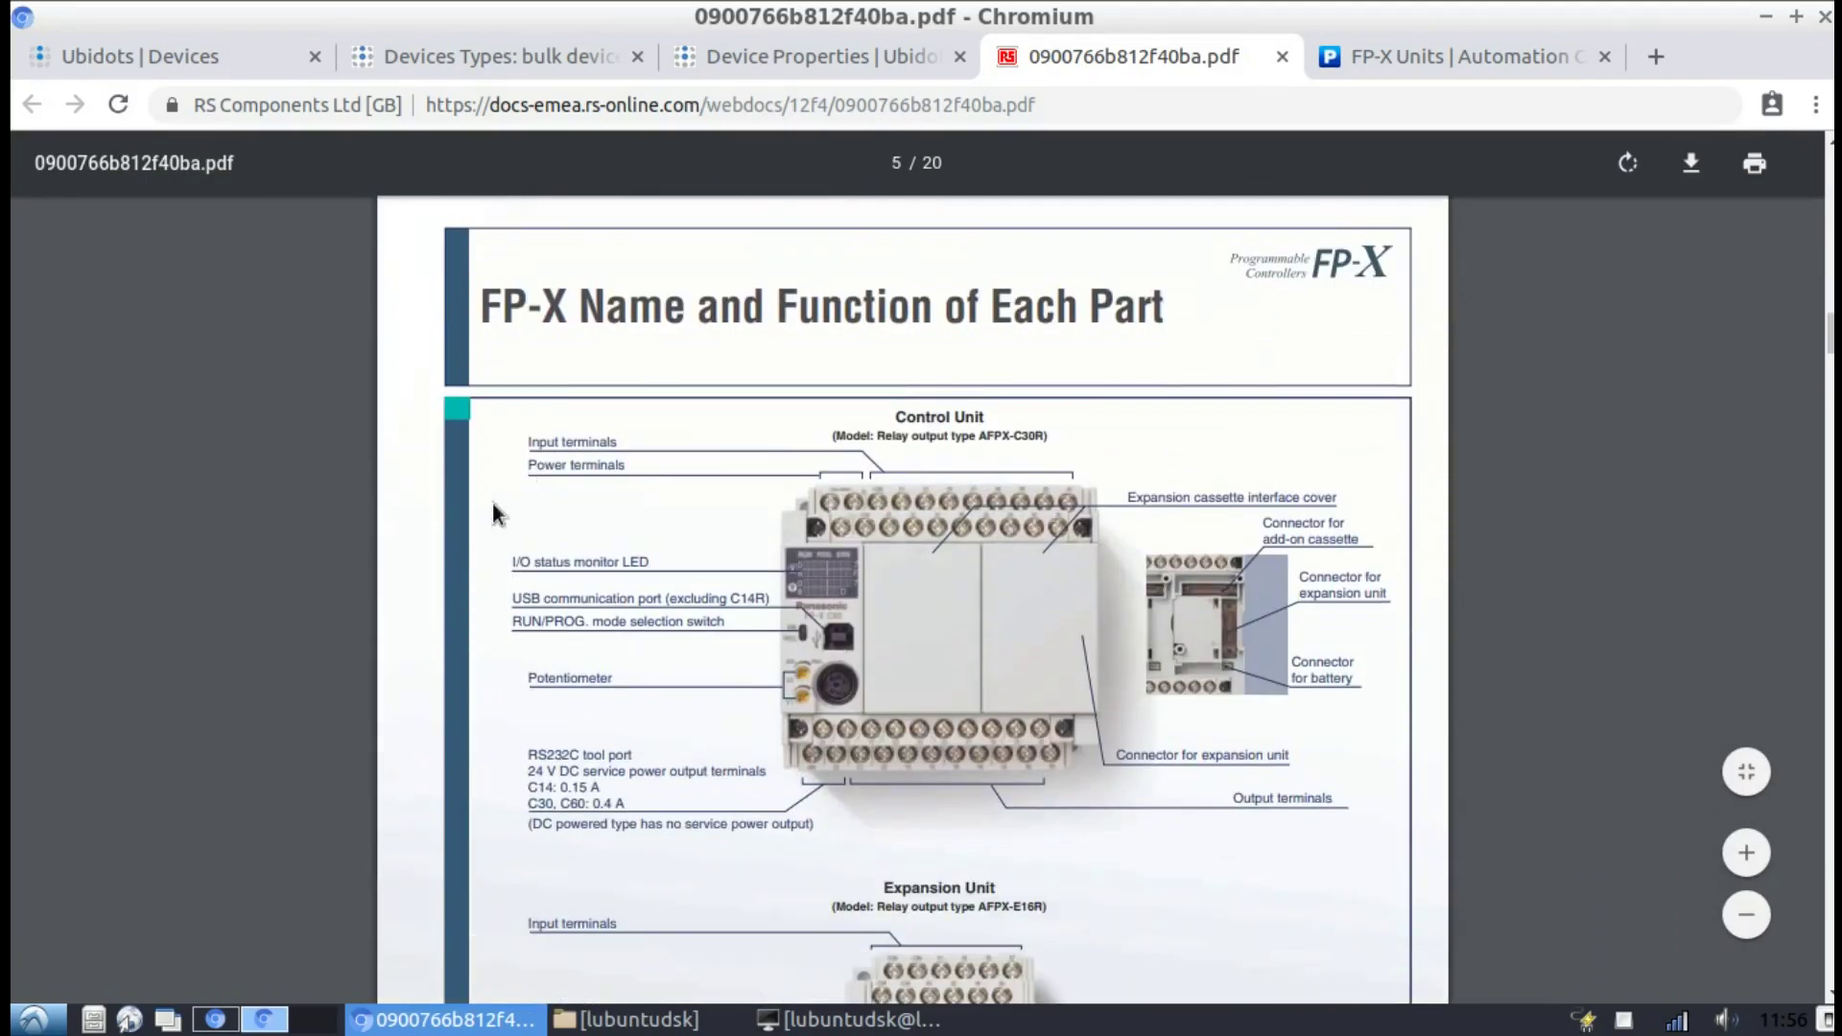
{"action": "scroll", "coordinate": [815, 758], "scroll_direction": "down", "scroll_amount": 15}
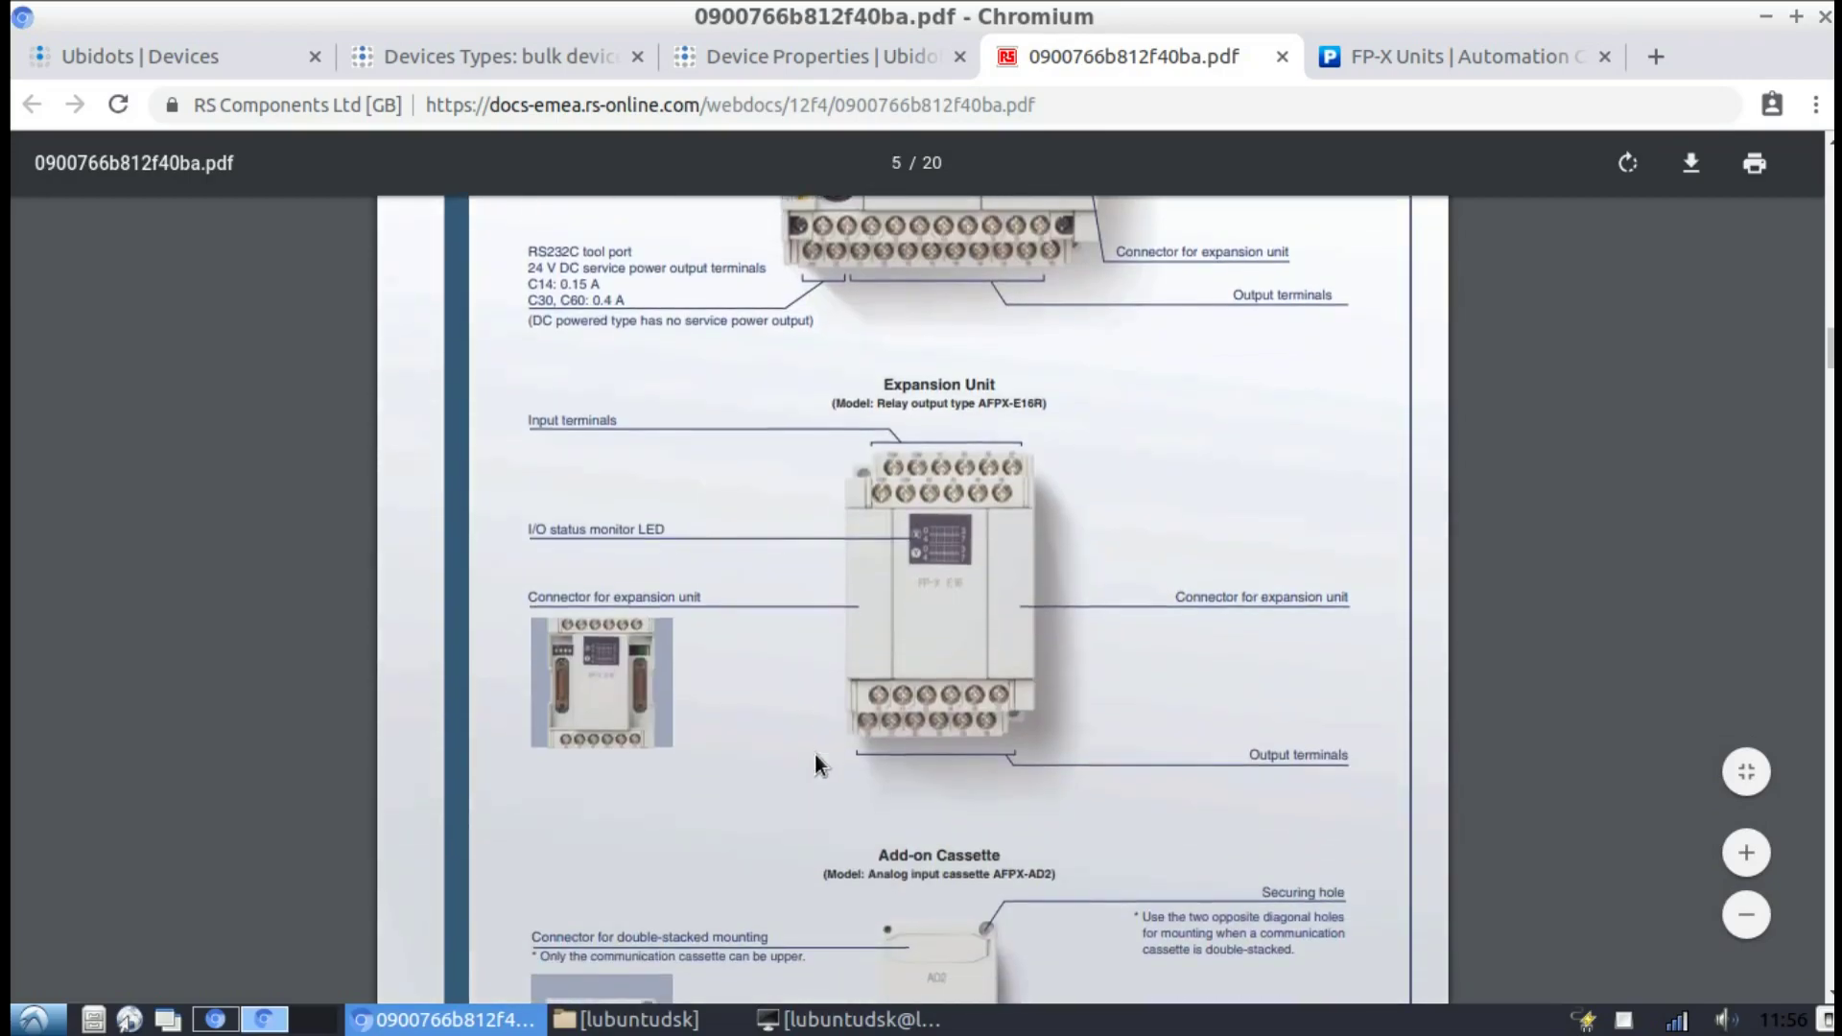
{"action": "scroll", "coordinate": [815, 754], "scroll_direction": "down", "scroll_amount": 20}
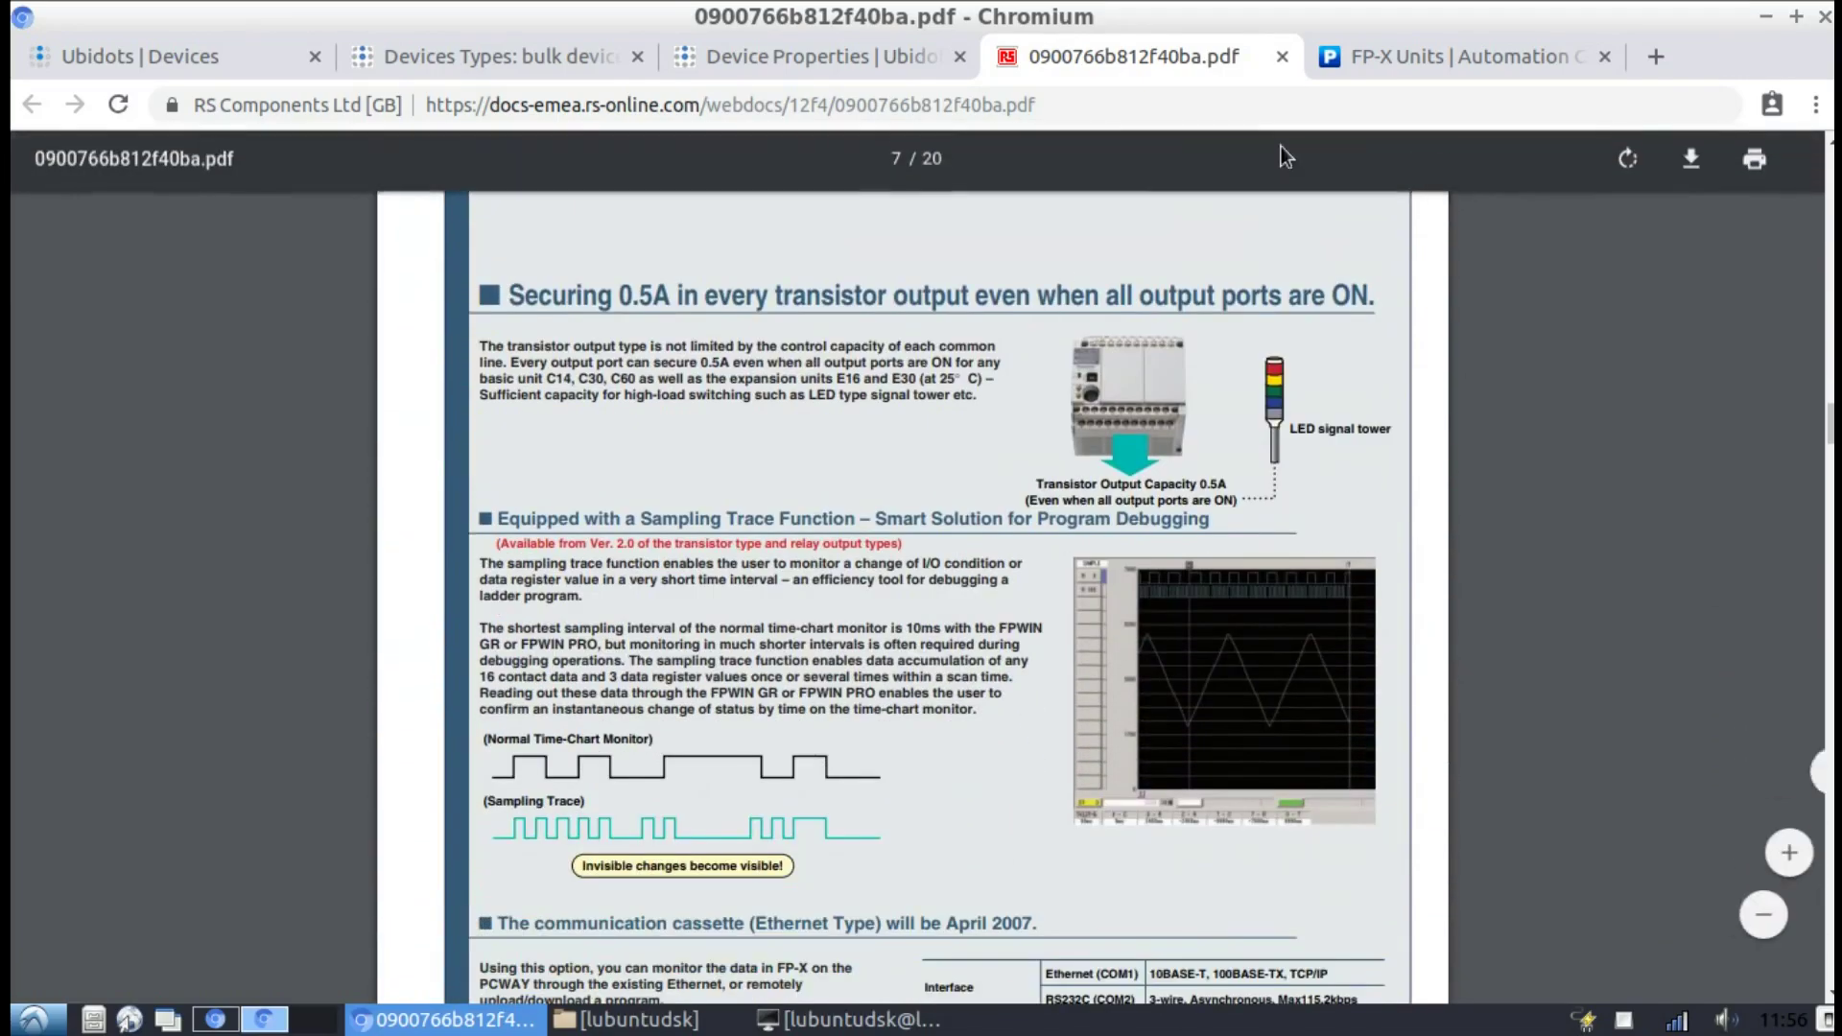
Examine the relay output and transistor output control unit tables on Panasonic's FP-X Units web page
{"action": "left_click", "coordinate": [1439, 56]}
{"action": "scroll", "coordinate": [338, 560], "scroll_direction": "down", "scroll_amount": 5}
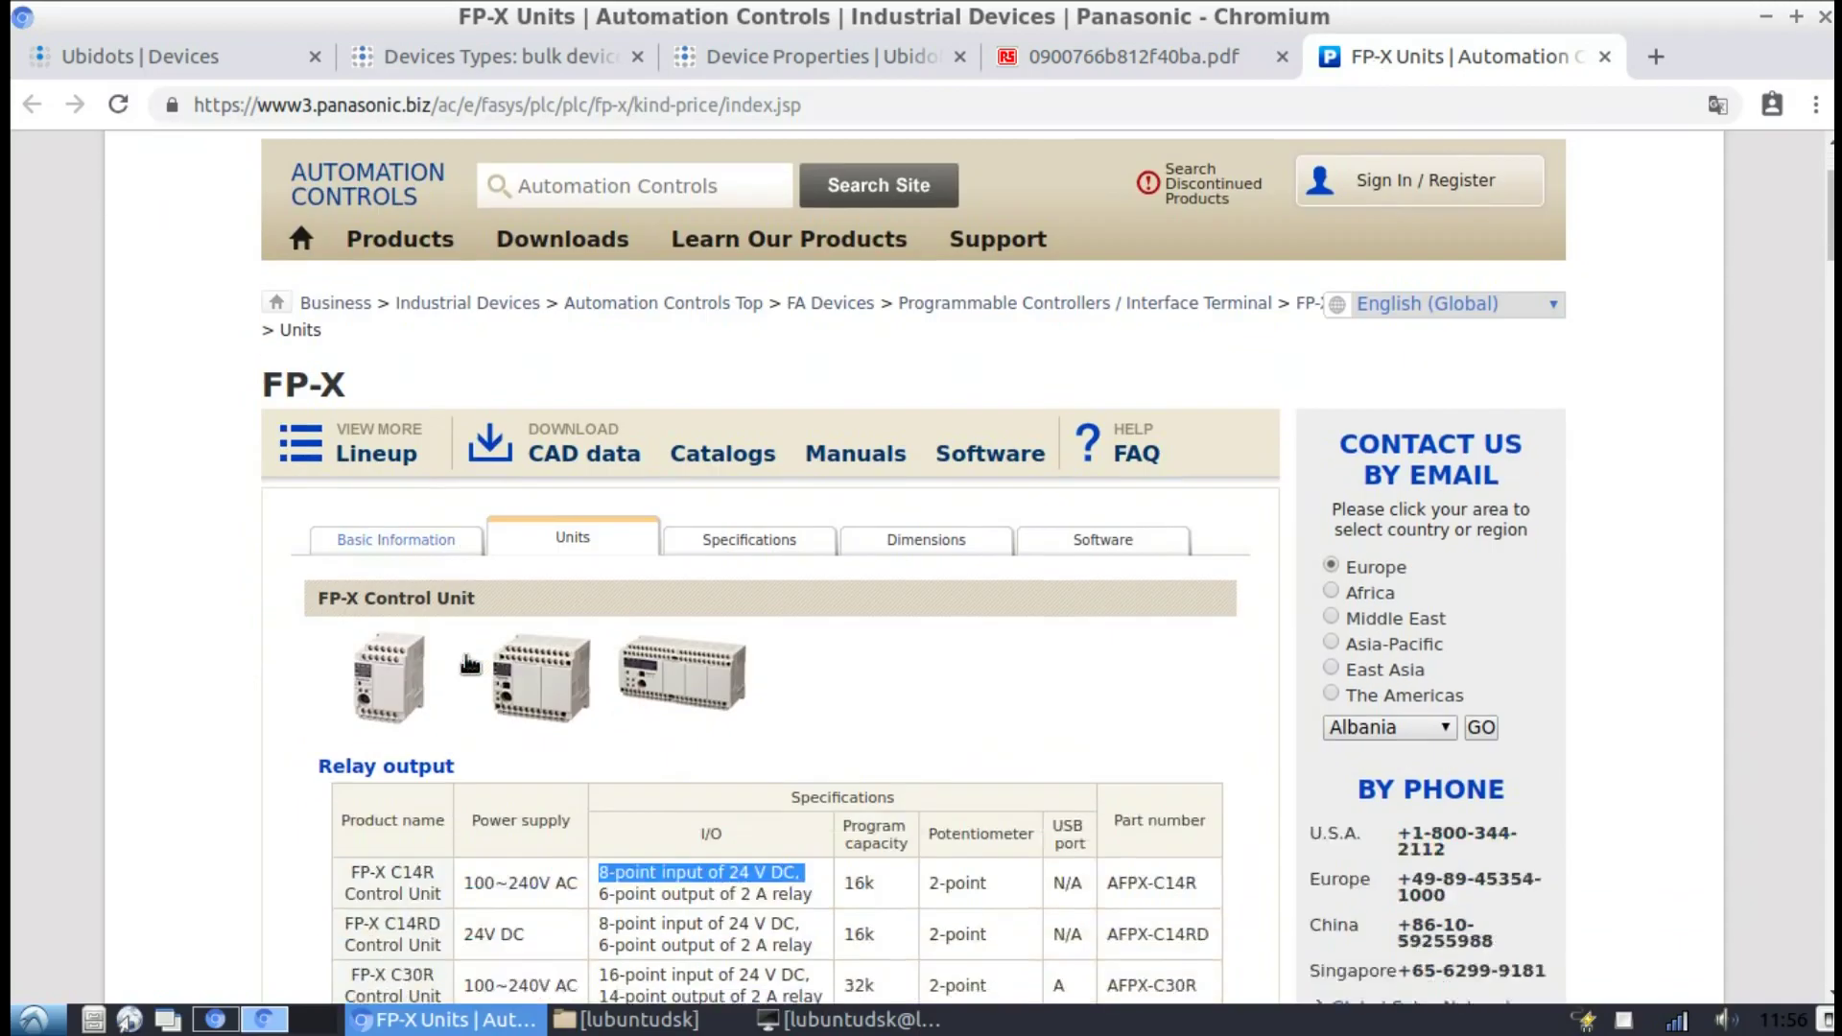
{"action": "left_click_drag", "start_coordinate": [338, 560], "coordinate": [671, 840]}
{"action": "left_click", "coordinate": [274, 747]}
{"action": "scroll", "coordinate": [296, 712], "scroll_direction": "down", "scroll_amount": 4}
{"action": "scroll", "coordinate": [291, 727], "scroll_direction": "down", "scroll_amount": 15}
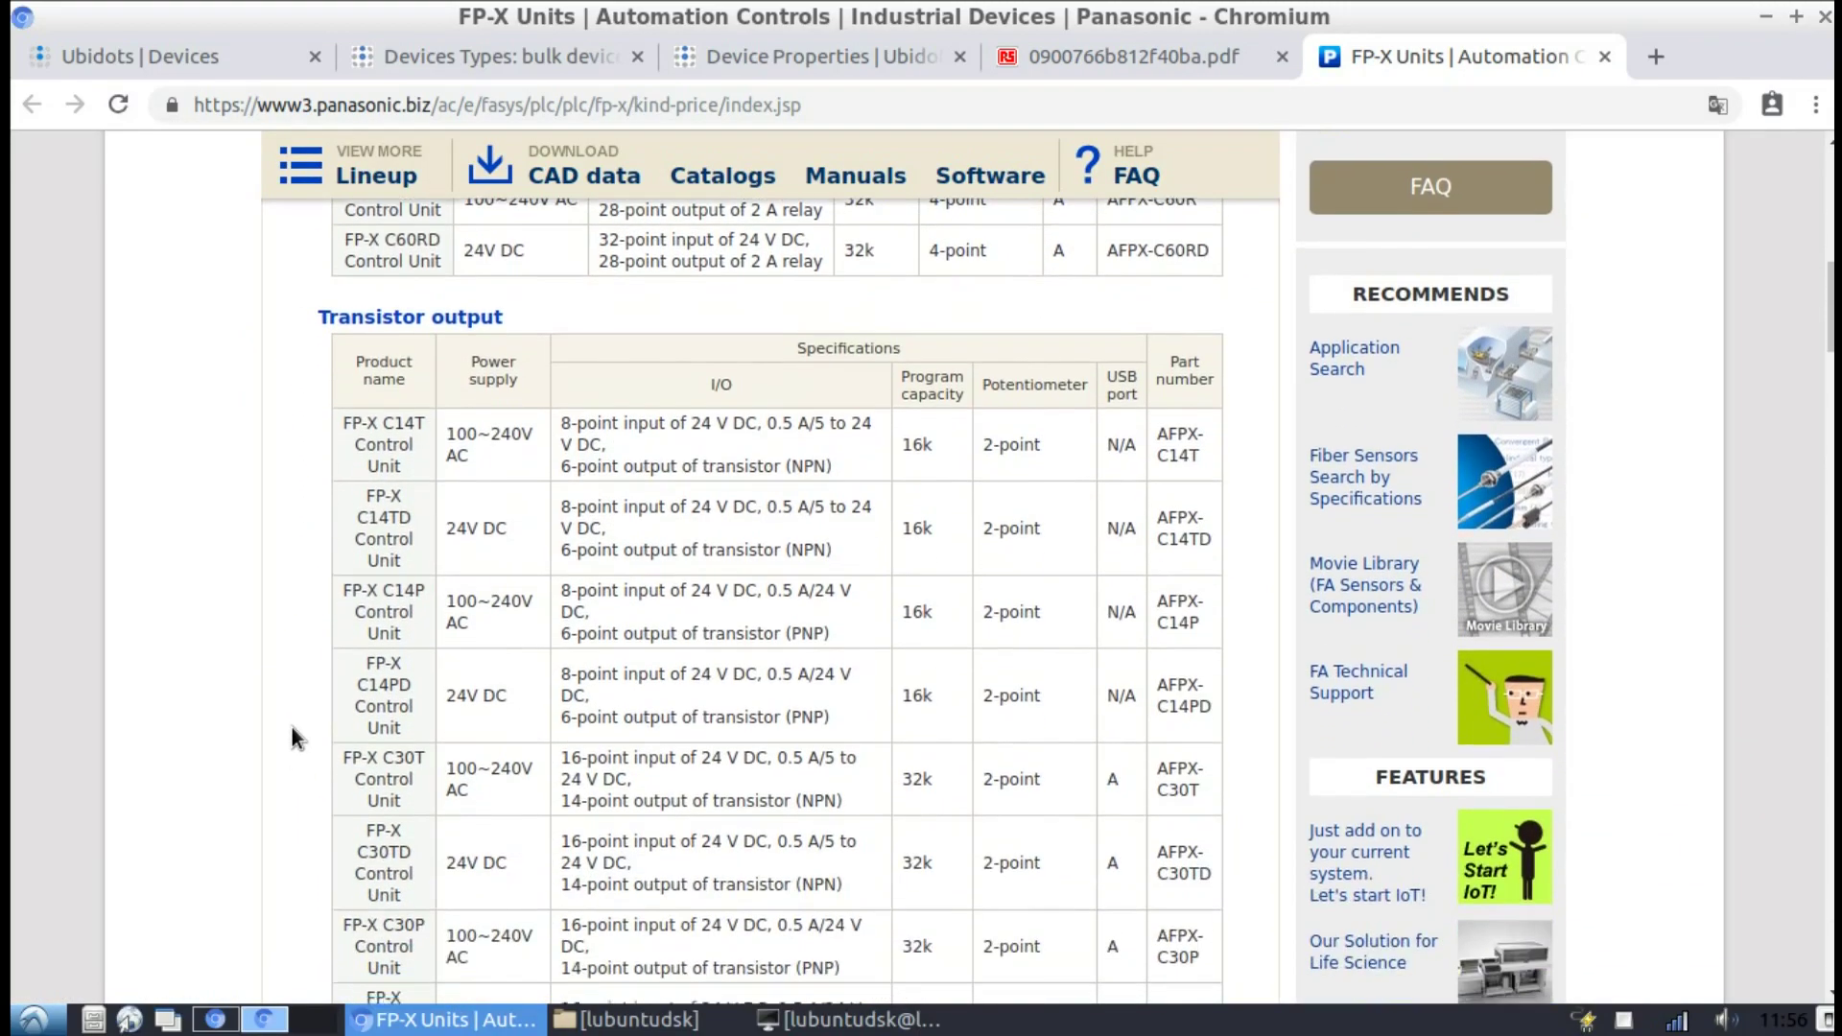
{"action": "scroll", "coordinate": [292, 727], "scroll_direction": "up", "scroll_amount": 15}
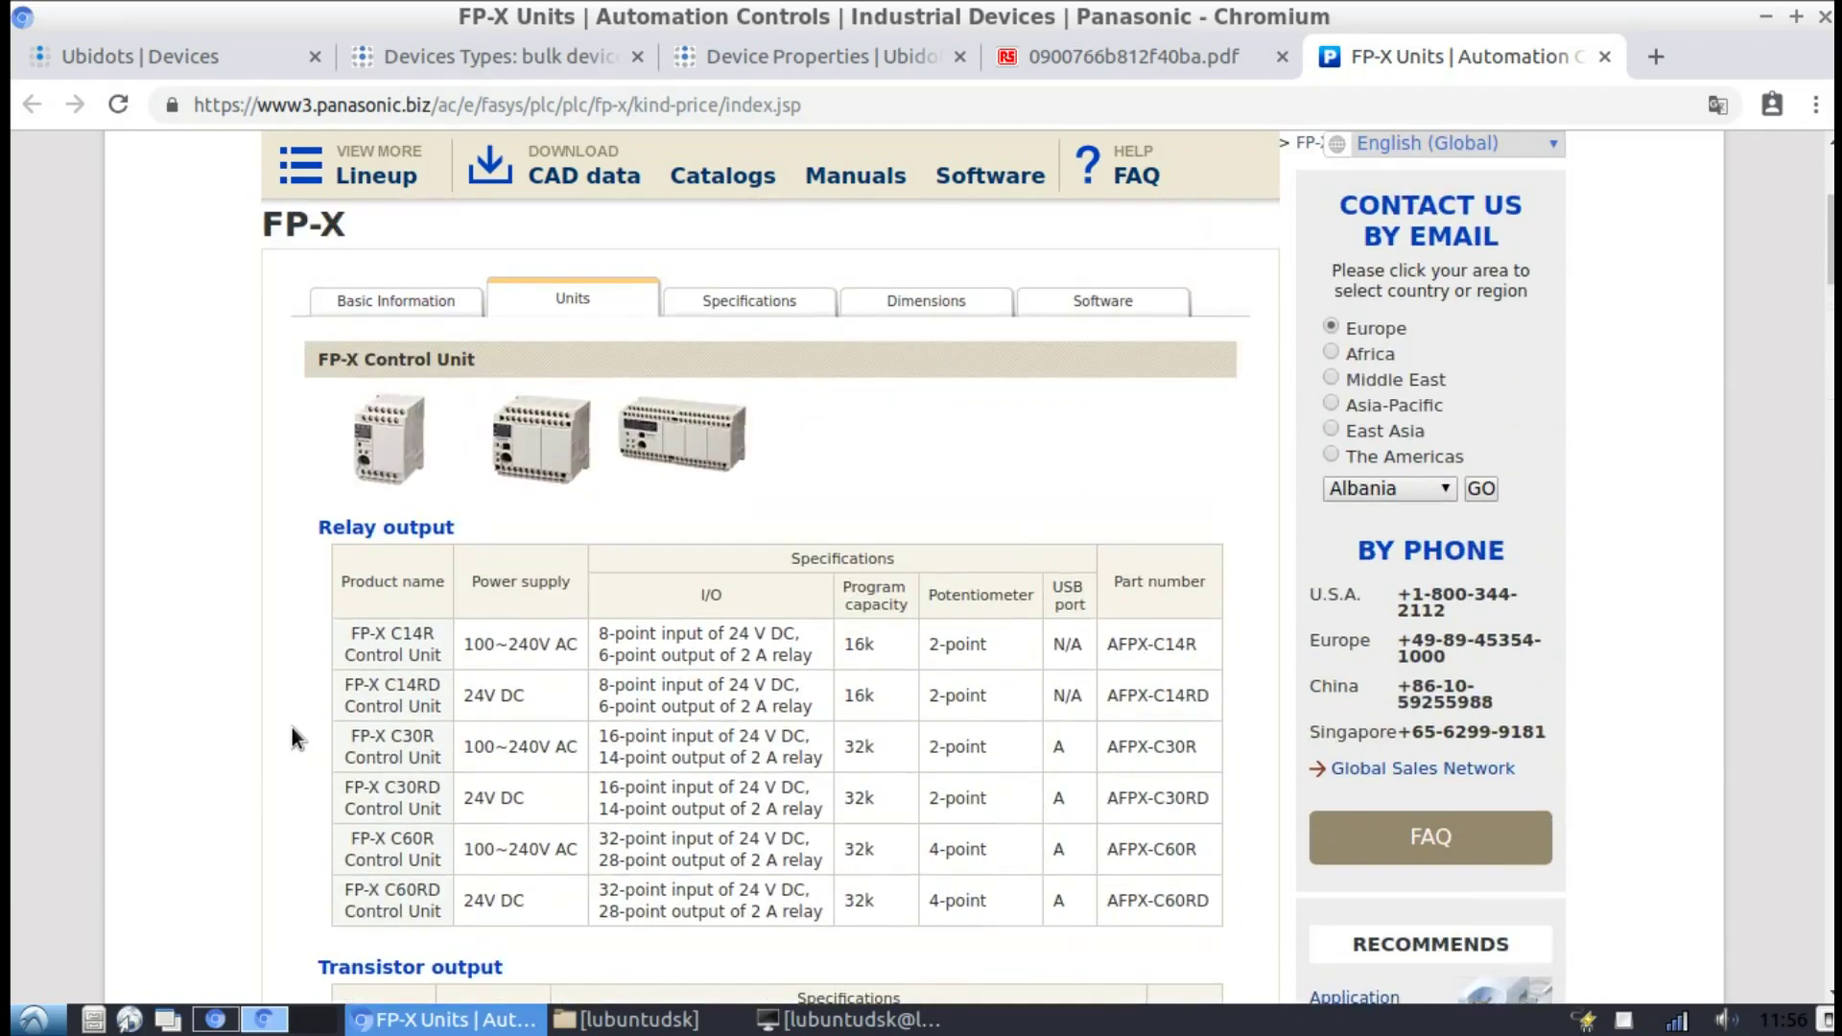
{"action": "left_click_drag", "start_coordinate": [439, 656], "coordinate": [698, 614]}
{"action": "left_click", "coordinate": [697, 614]}
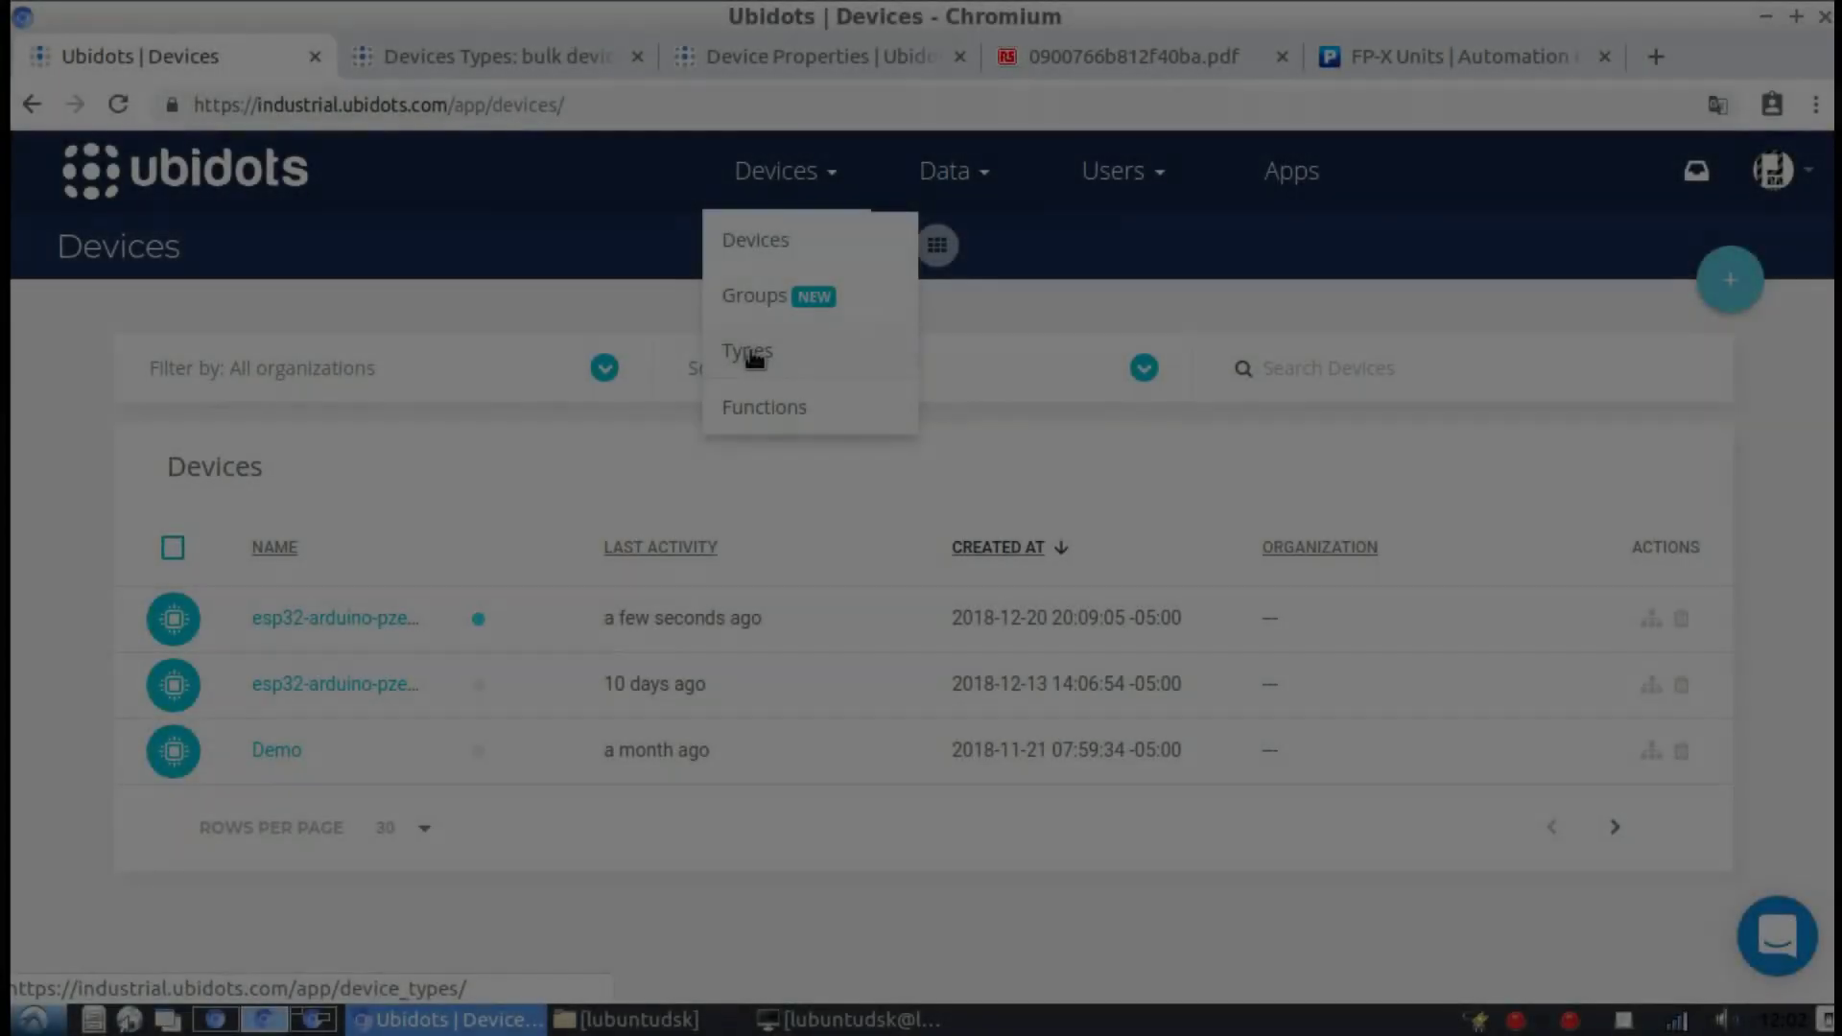
Go to the Ubidots device types page and read the summary of its Device Types help article in a new tab
{"action": "left_click", "coordinate": [752, 353]}
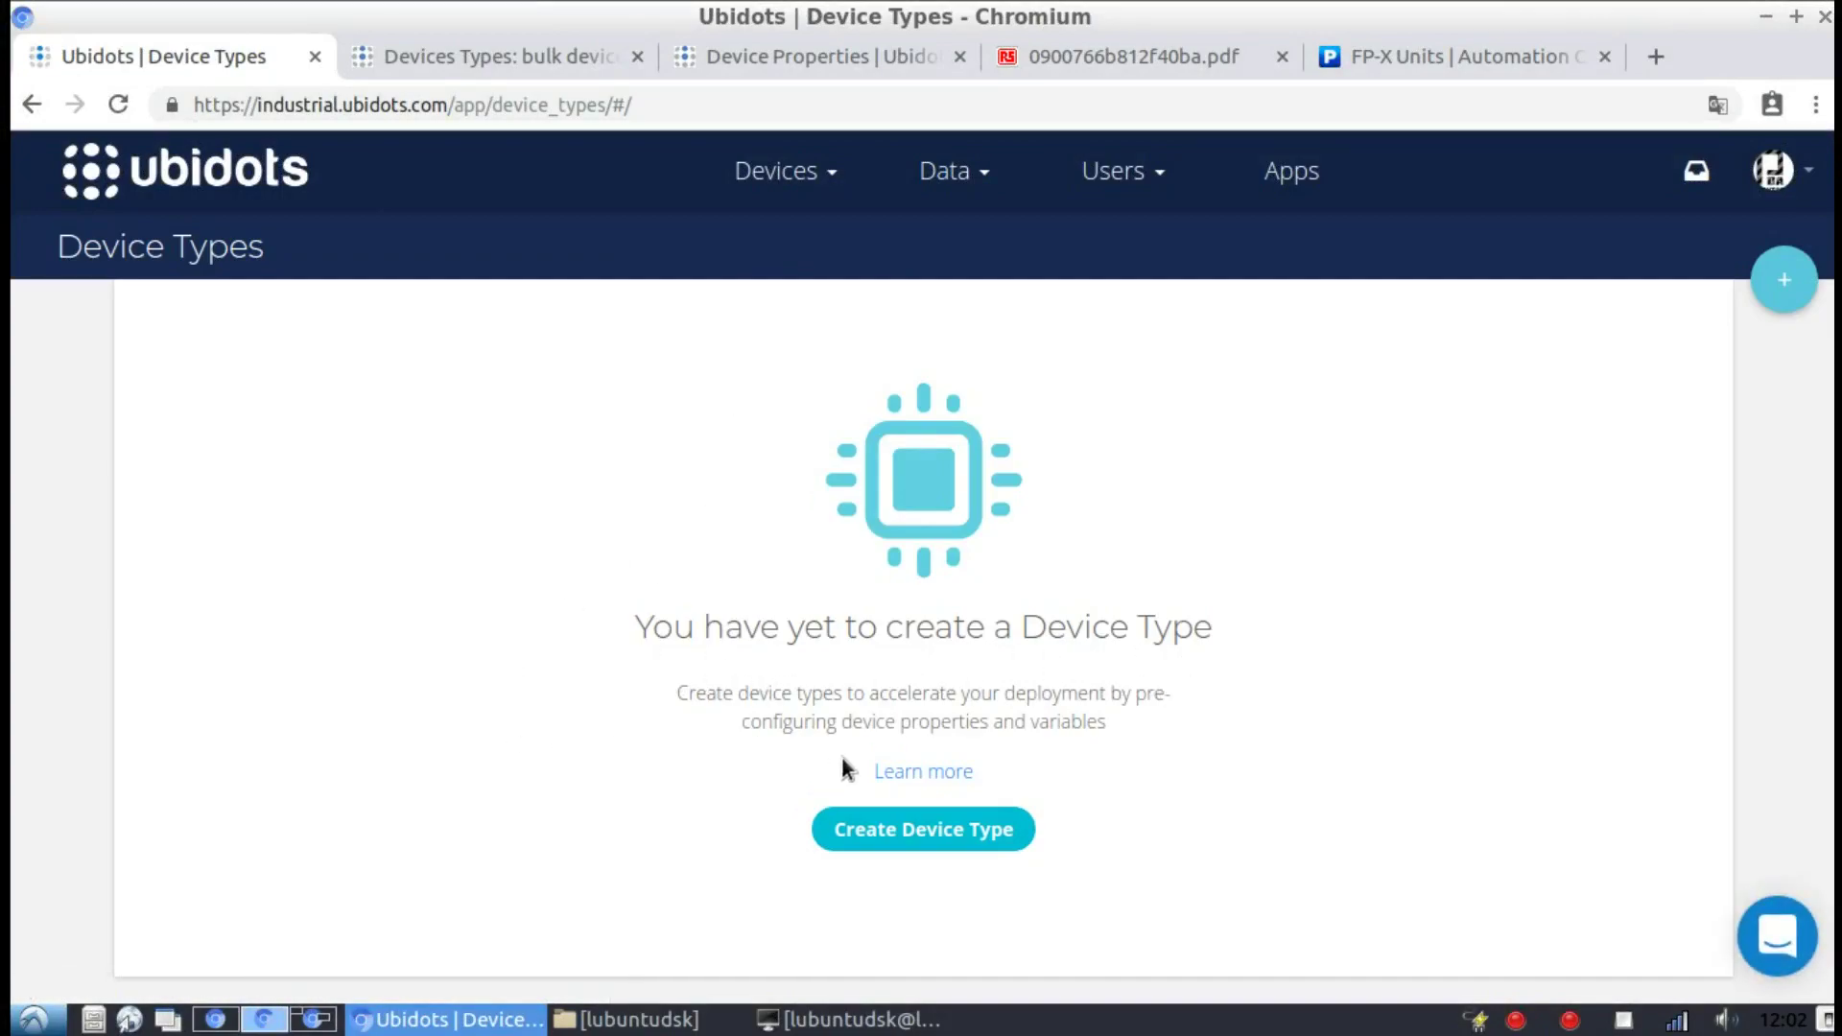
{"action": "right_click", "coordinate": [913, 773]}
{"action": "left_click", "coordinate": [995, 551]}
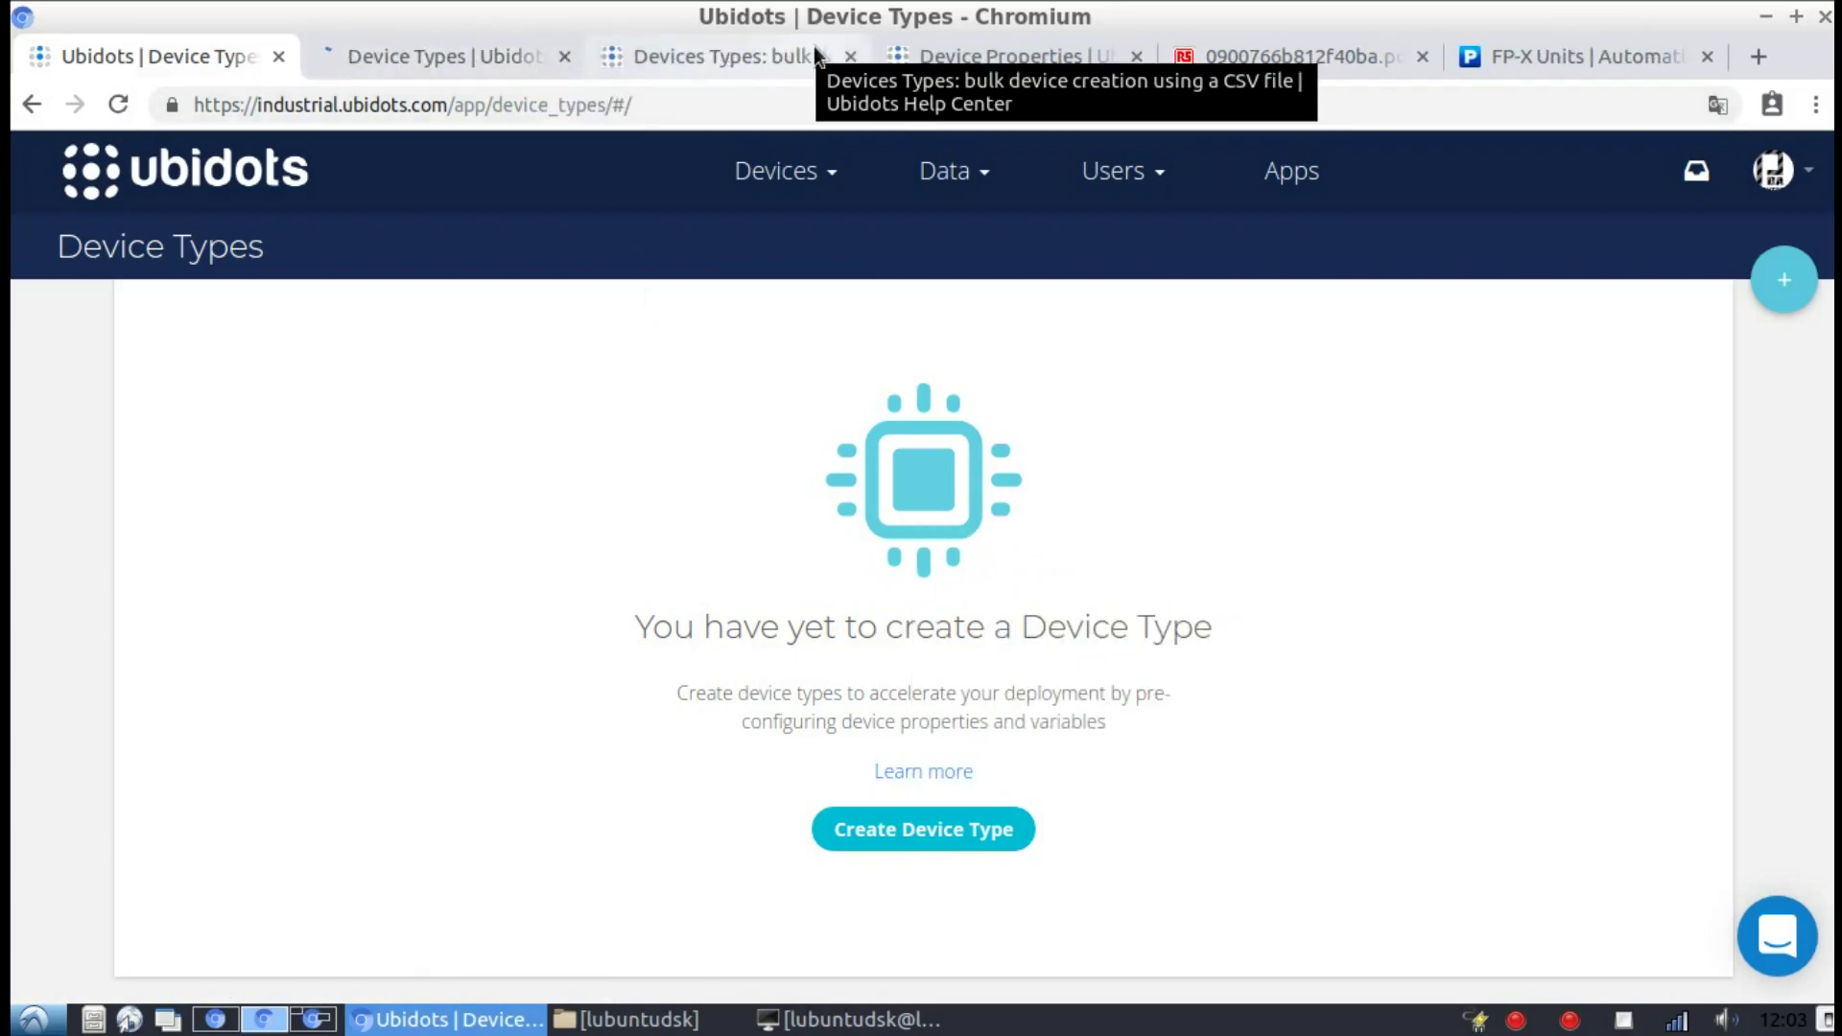
{"action": "left_click", "coordinate": [433, 62]}
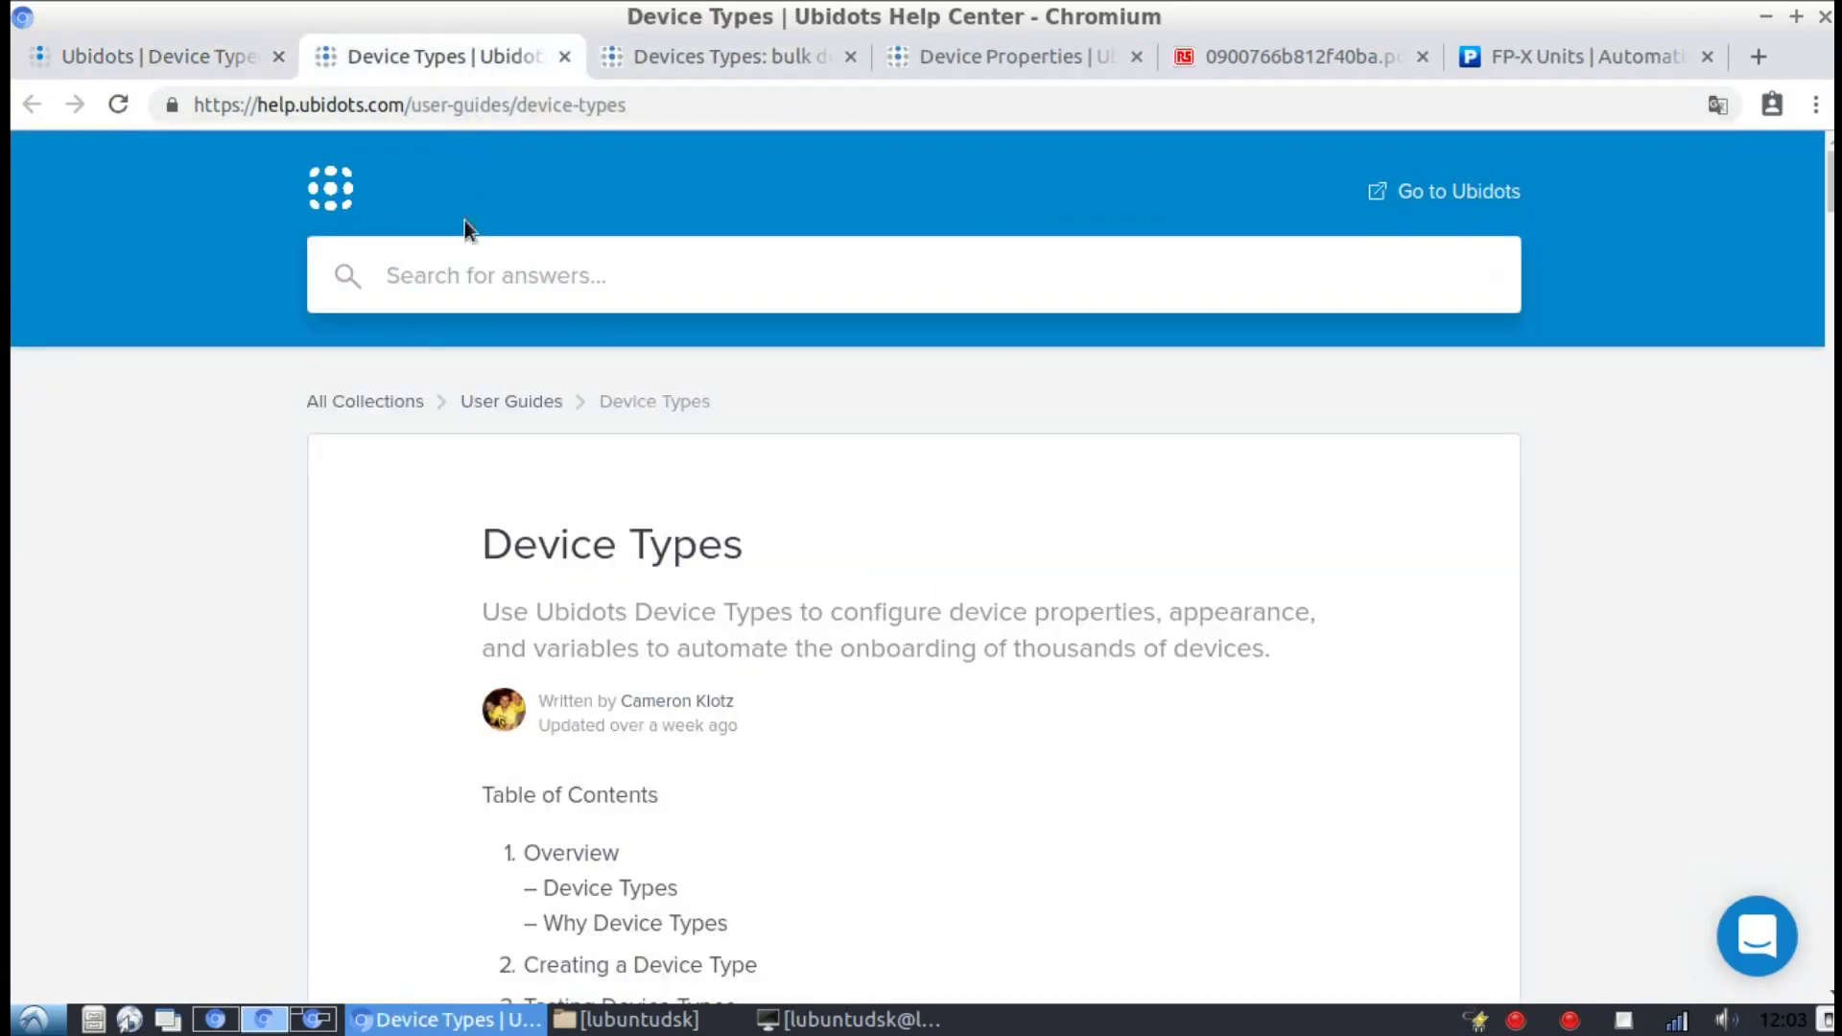
{"action": "scroll", "coordinate": [291, 554], "scroll_direction": "down", "scroll_amount": 3}
{"action": "left_click_drag", "start_coordinate": [482, 328], "coordinate": [1074, 331]}
{"action": "key", "text": "ctrl+Page_Up"}
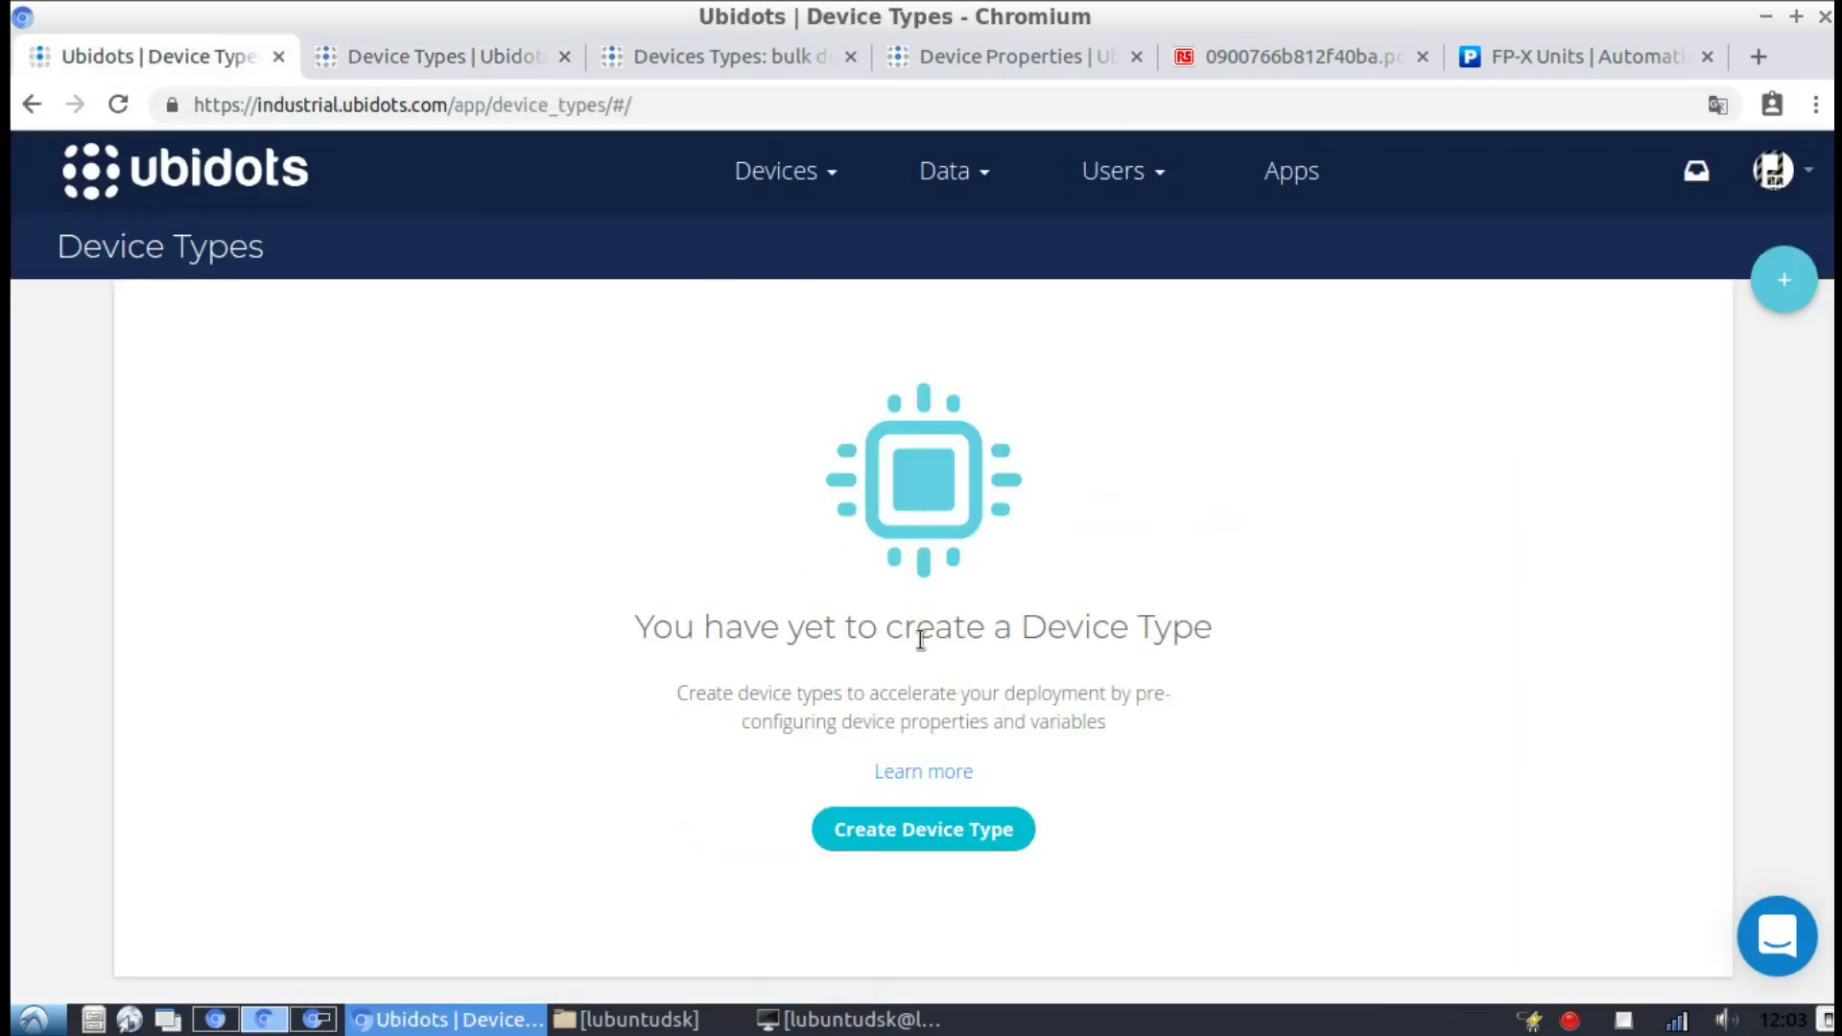
Start a new device type named "PLC fpx-C14R-Panasonic" with the description "Industrial Controller"
{"action": "left_click", "coordinate": [933, 829]}
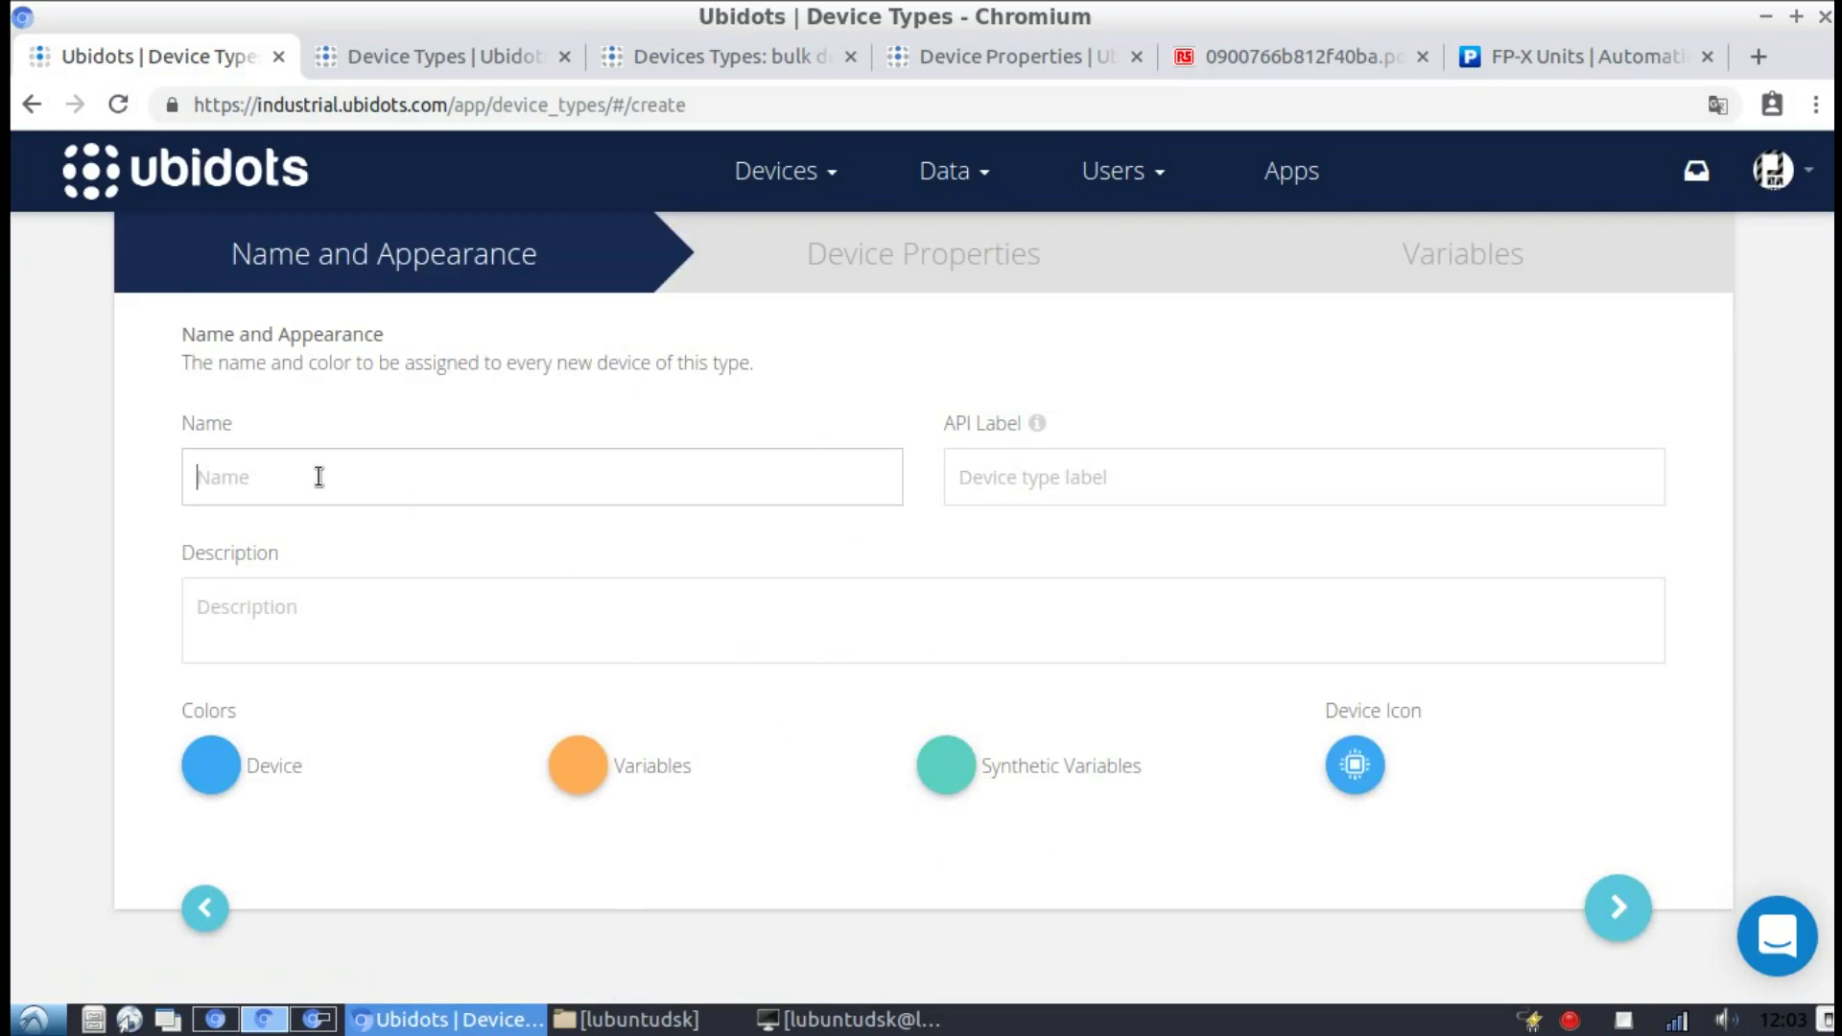
{"action": "type", "text": "PLC"}
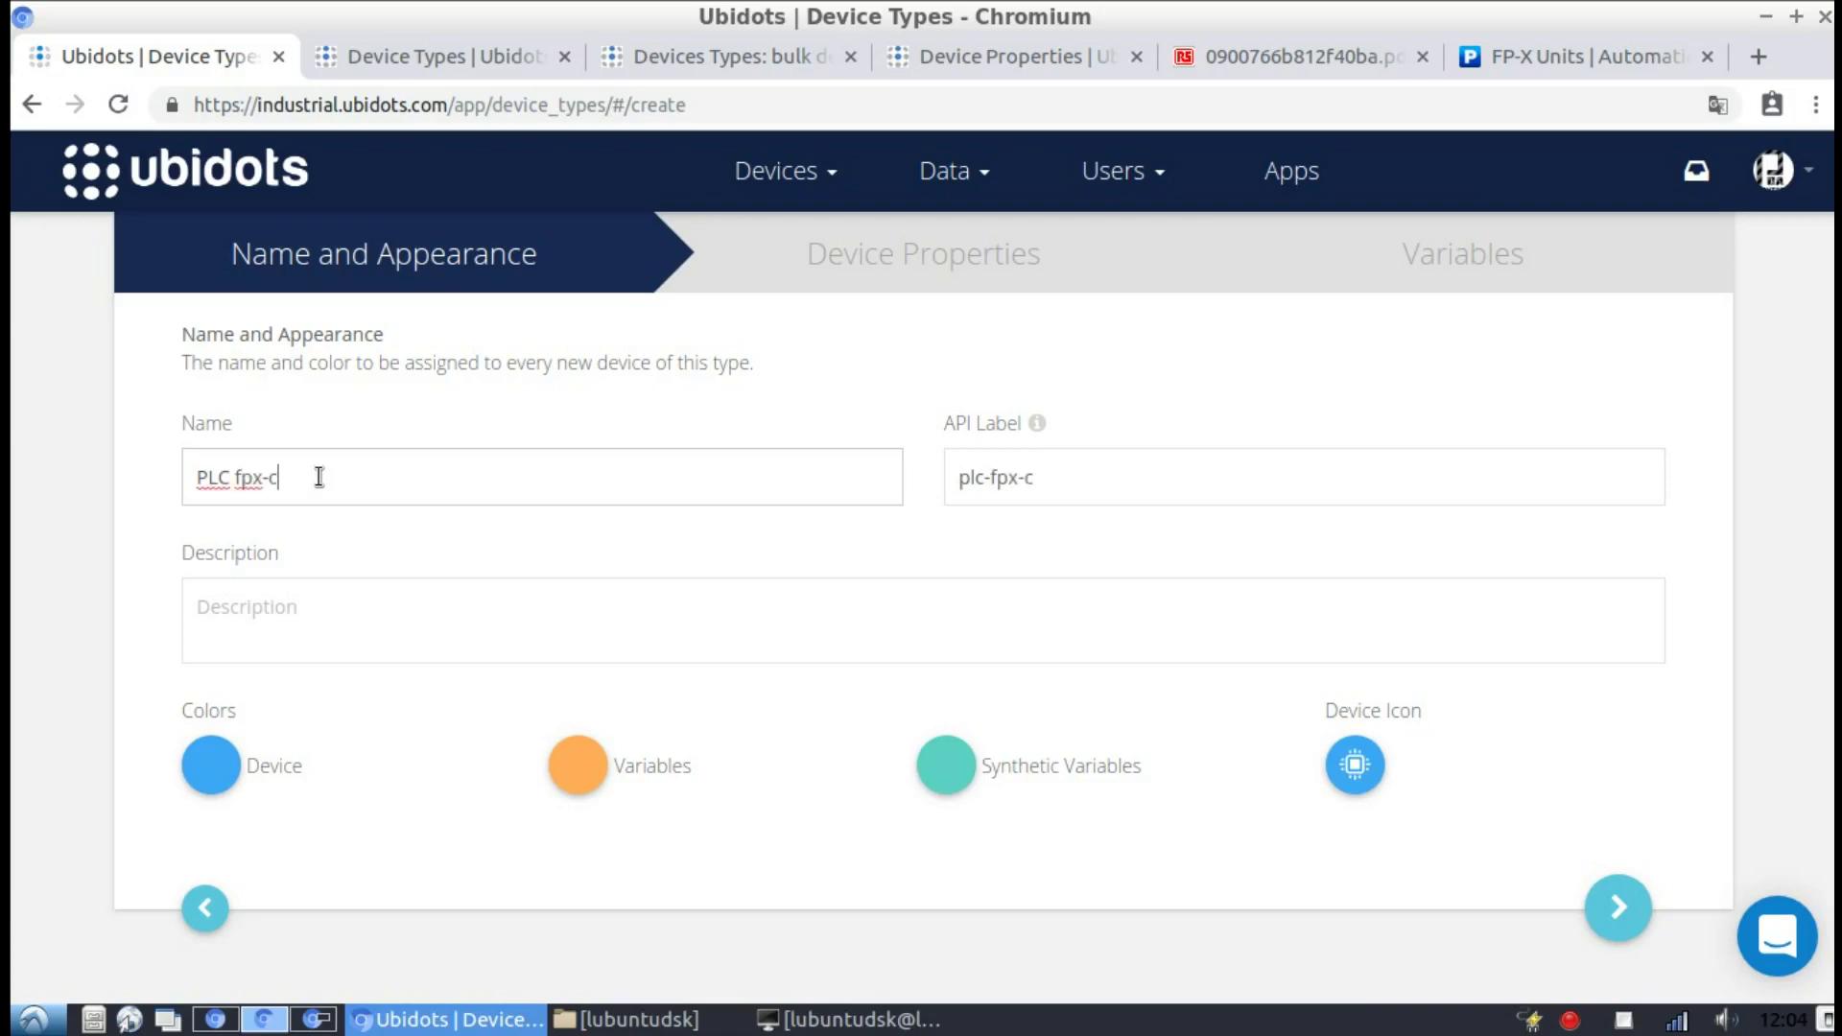
{"action": "type", "text": "fpx-C14R Panasonic"}
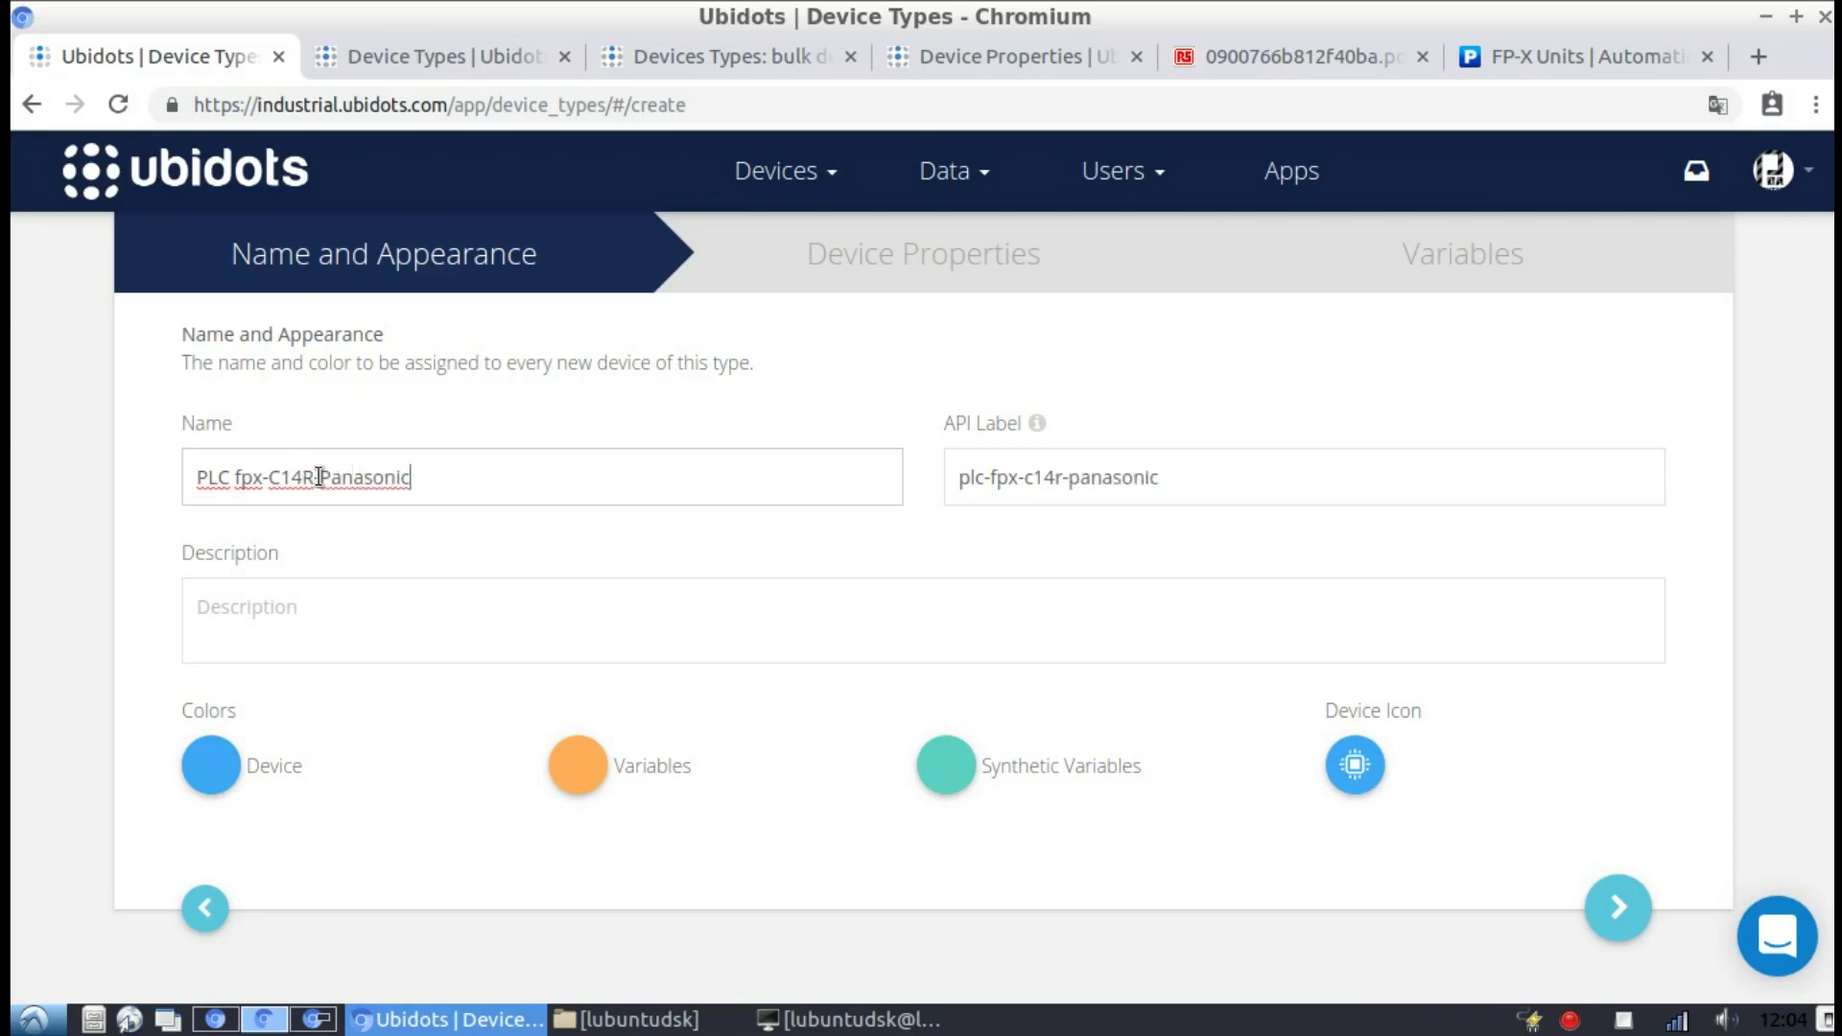
{"action": "left_click", "coordinate": [276, 633]}
{"action": "type", "text": "Indust"}
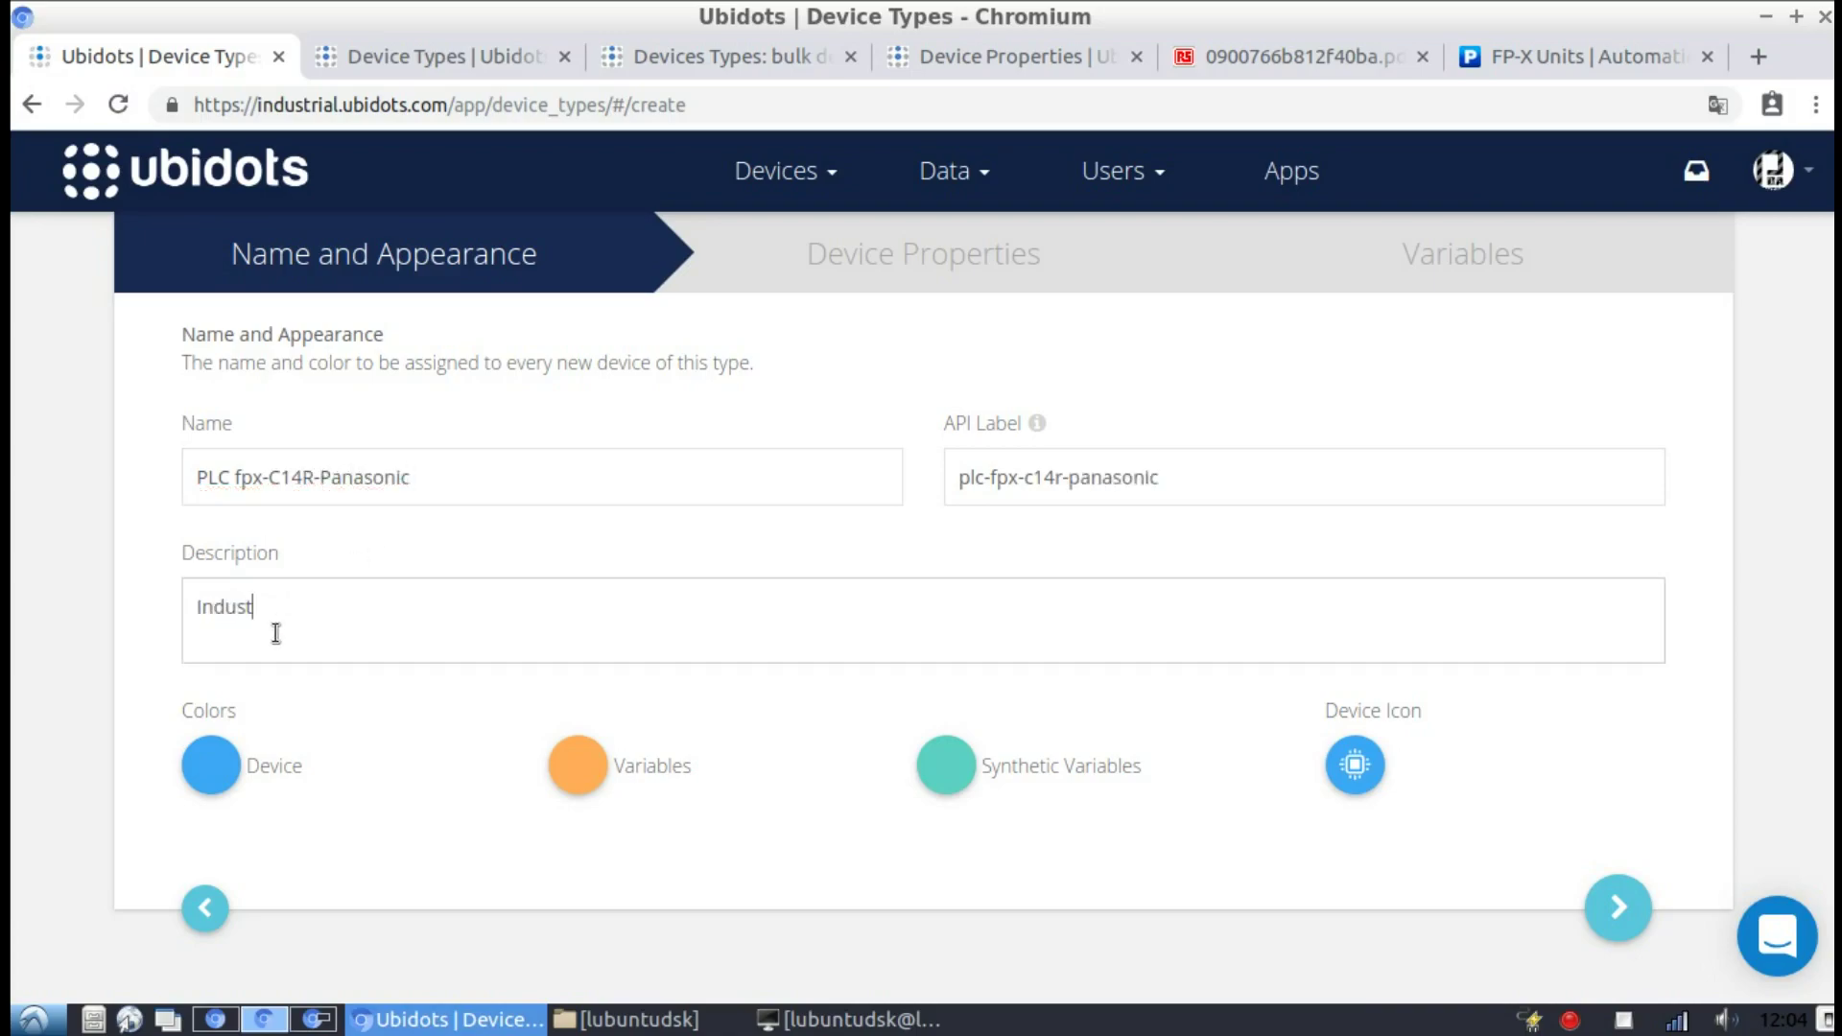
{"action": "type", "text": "rial Controller"}
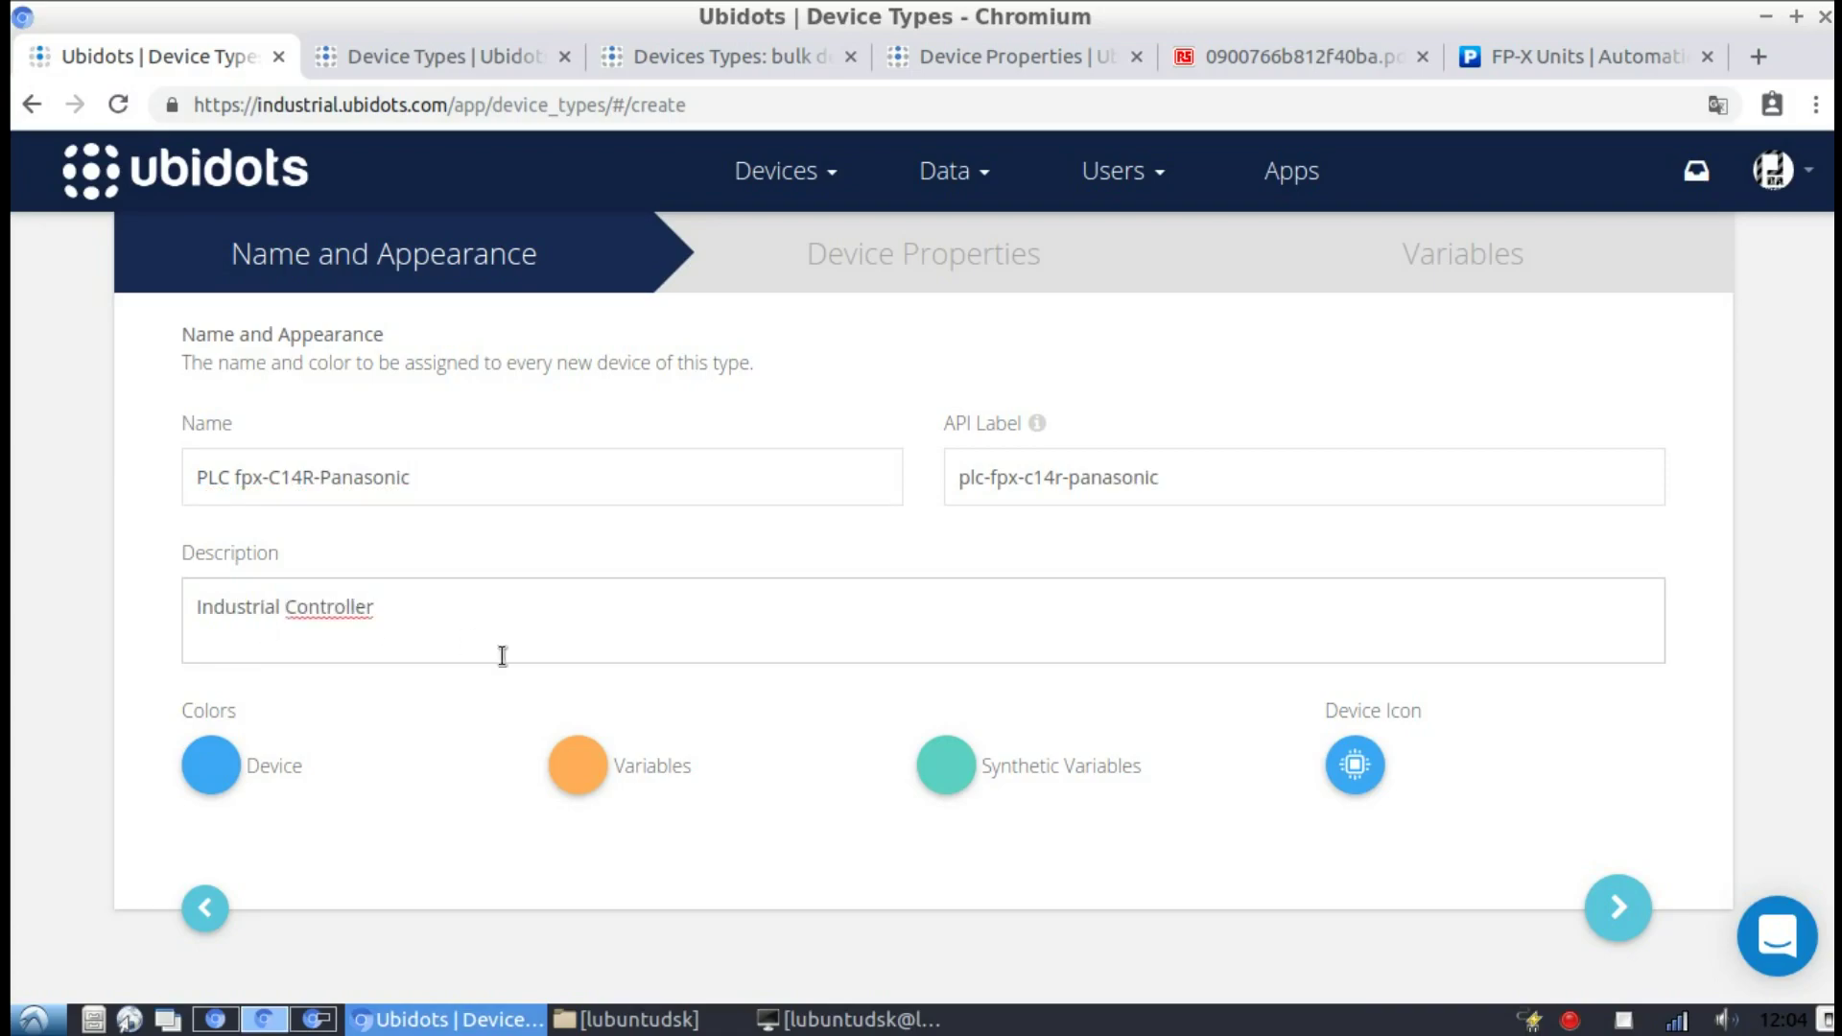
Choose the plain microchip as the device icon and set the device color to light grey-blue
{"action": "left_click", "coordinate": [1355, 767]}
{"action": "scroll", "coordinate": [1506, 633], "scroll_direction": "down", "scroll_amount": 3}
{"action": "left_click", "coordinate": [1516, 650]}
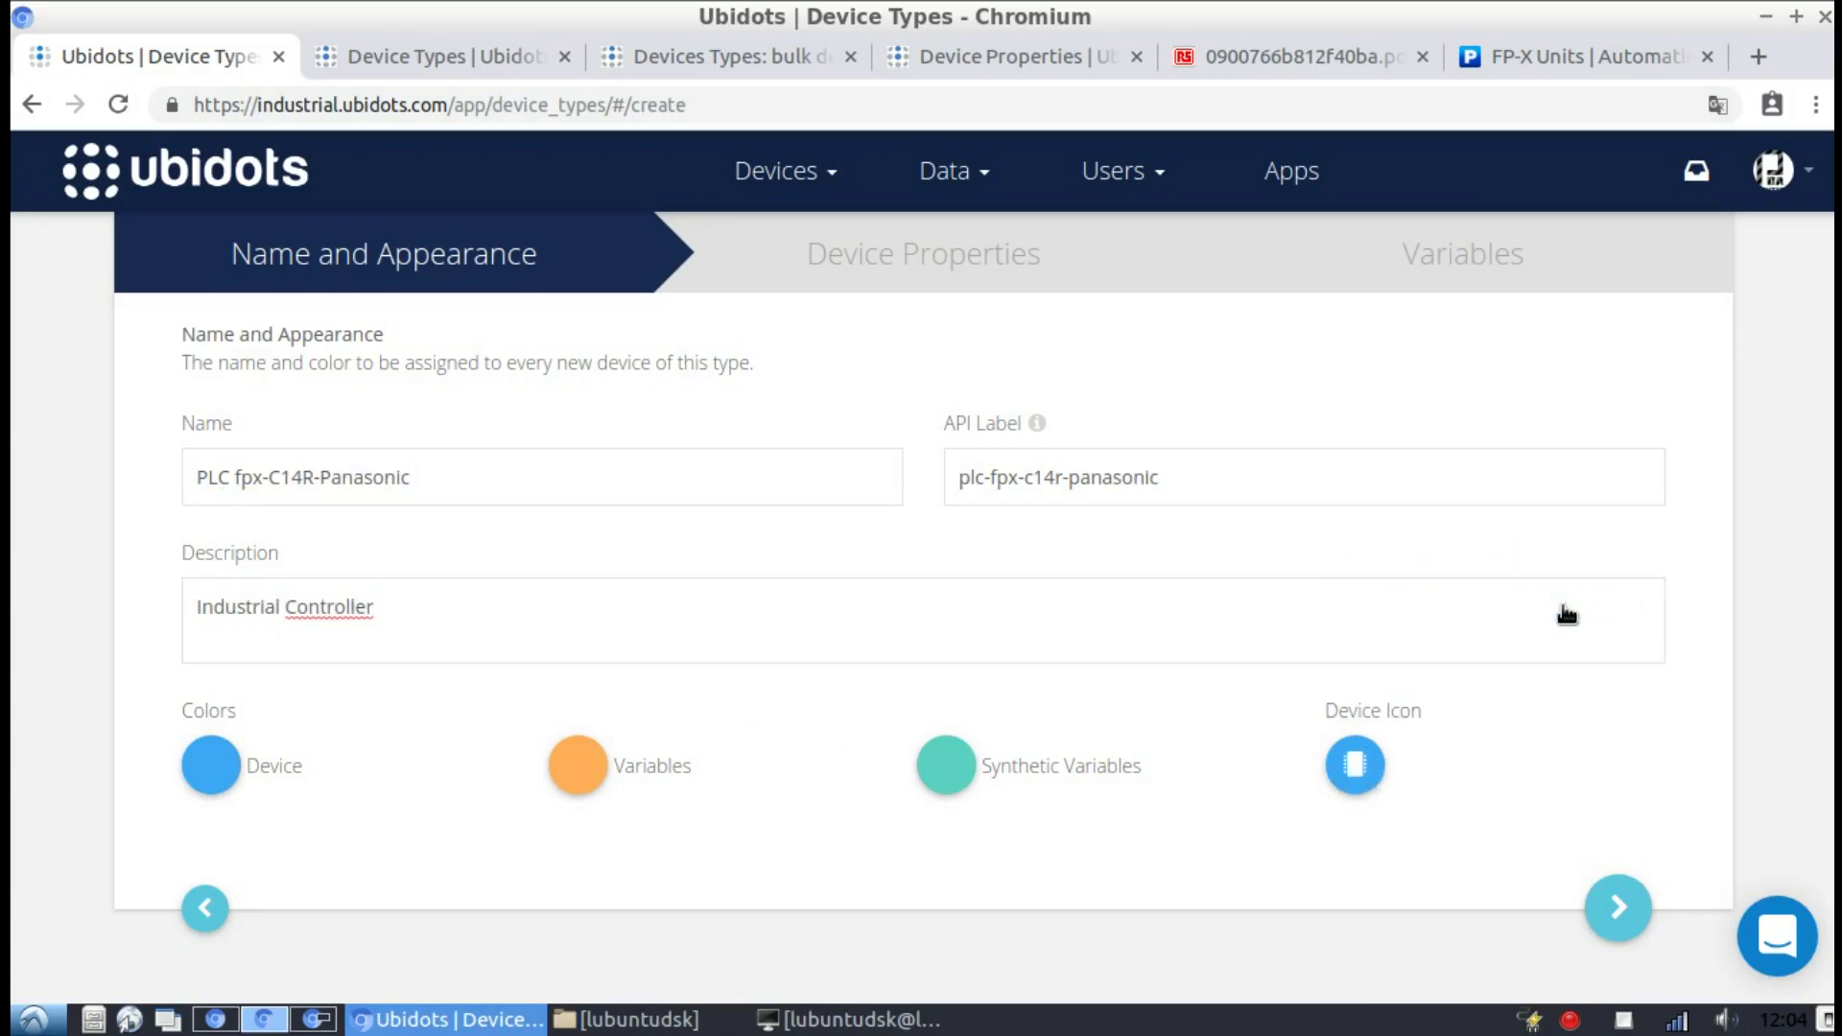
{"action": "left_click", "coordinate": [211, 765]}
{"action": "left_click", "coordinate": [223, 621]}
Set the variables color to dark grey and the synthetic variables color to red
{"action": "left_click", "coordinate": [577, 766]}
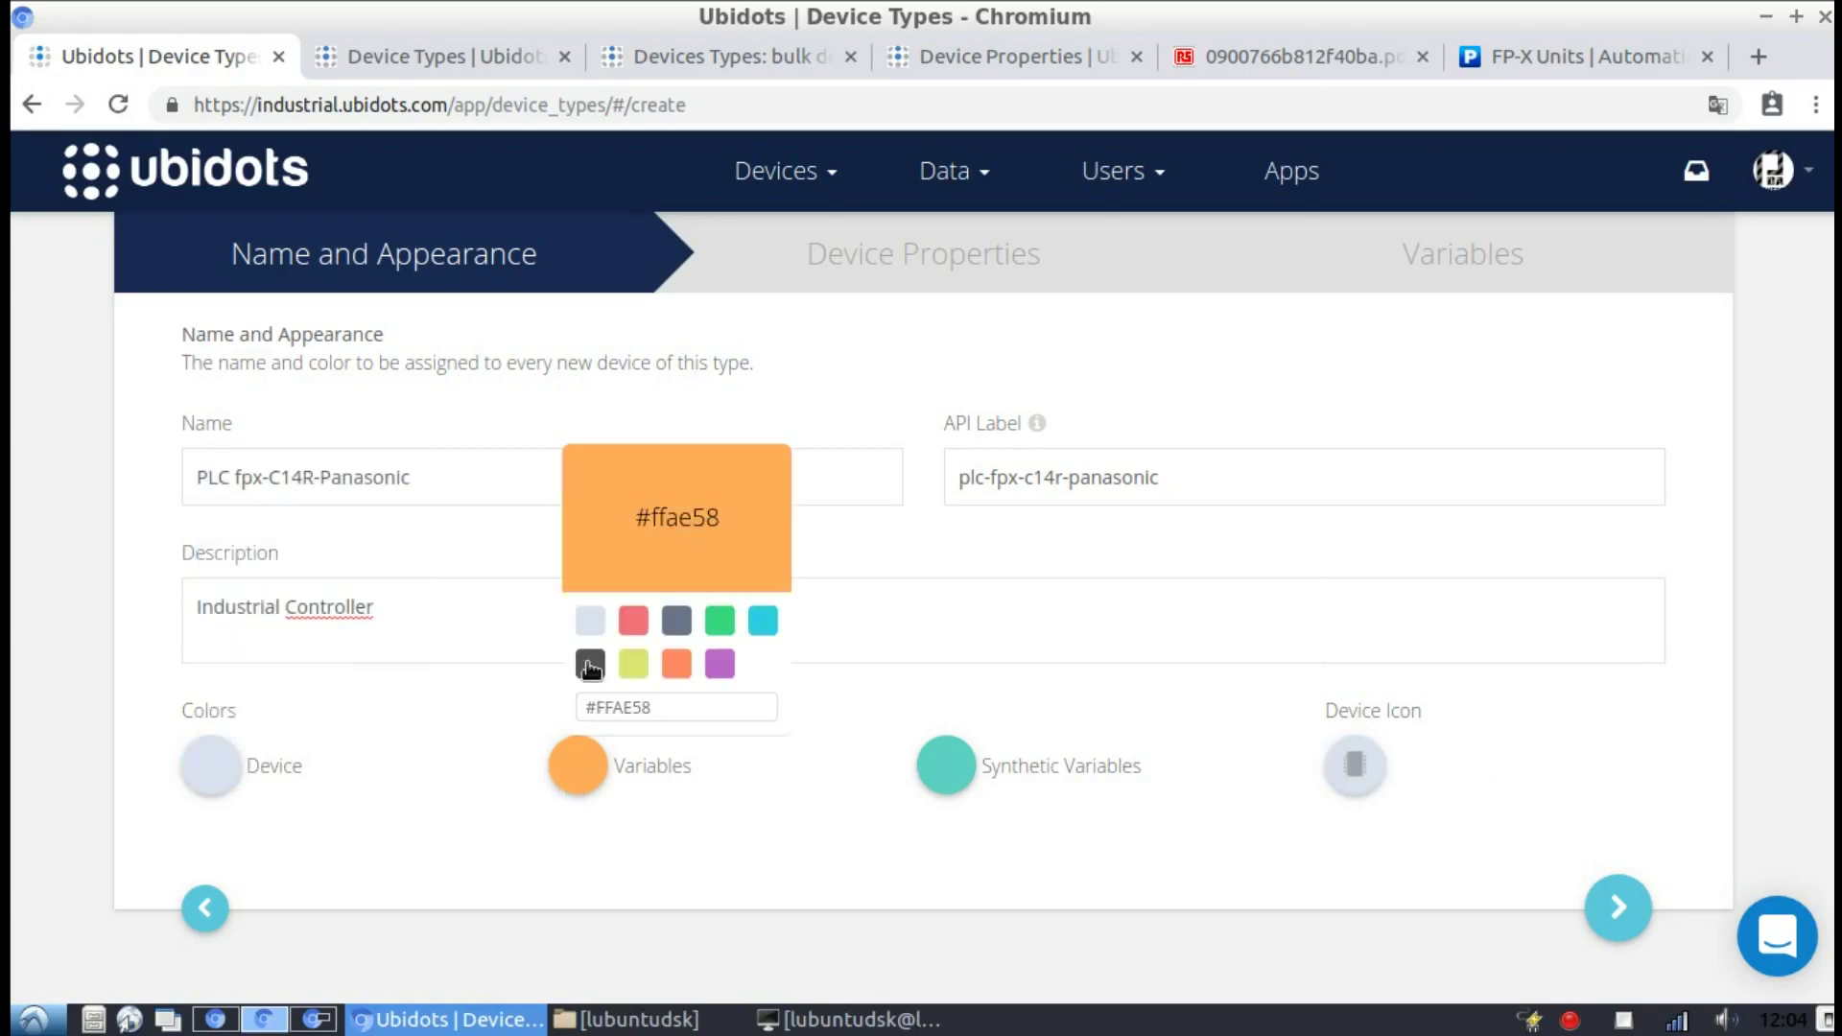
{"action": "left_click", "coordinate": [591, 675]}
{"action": "left_click", "coordinate": [940, 768]}
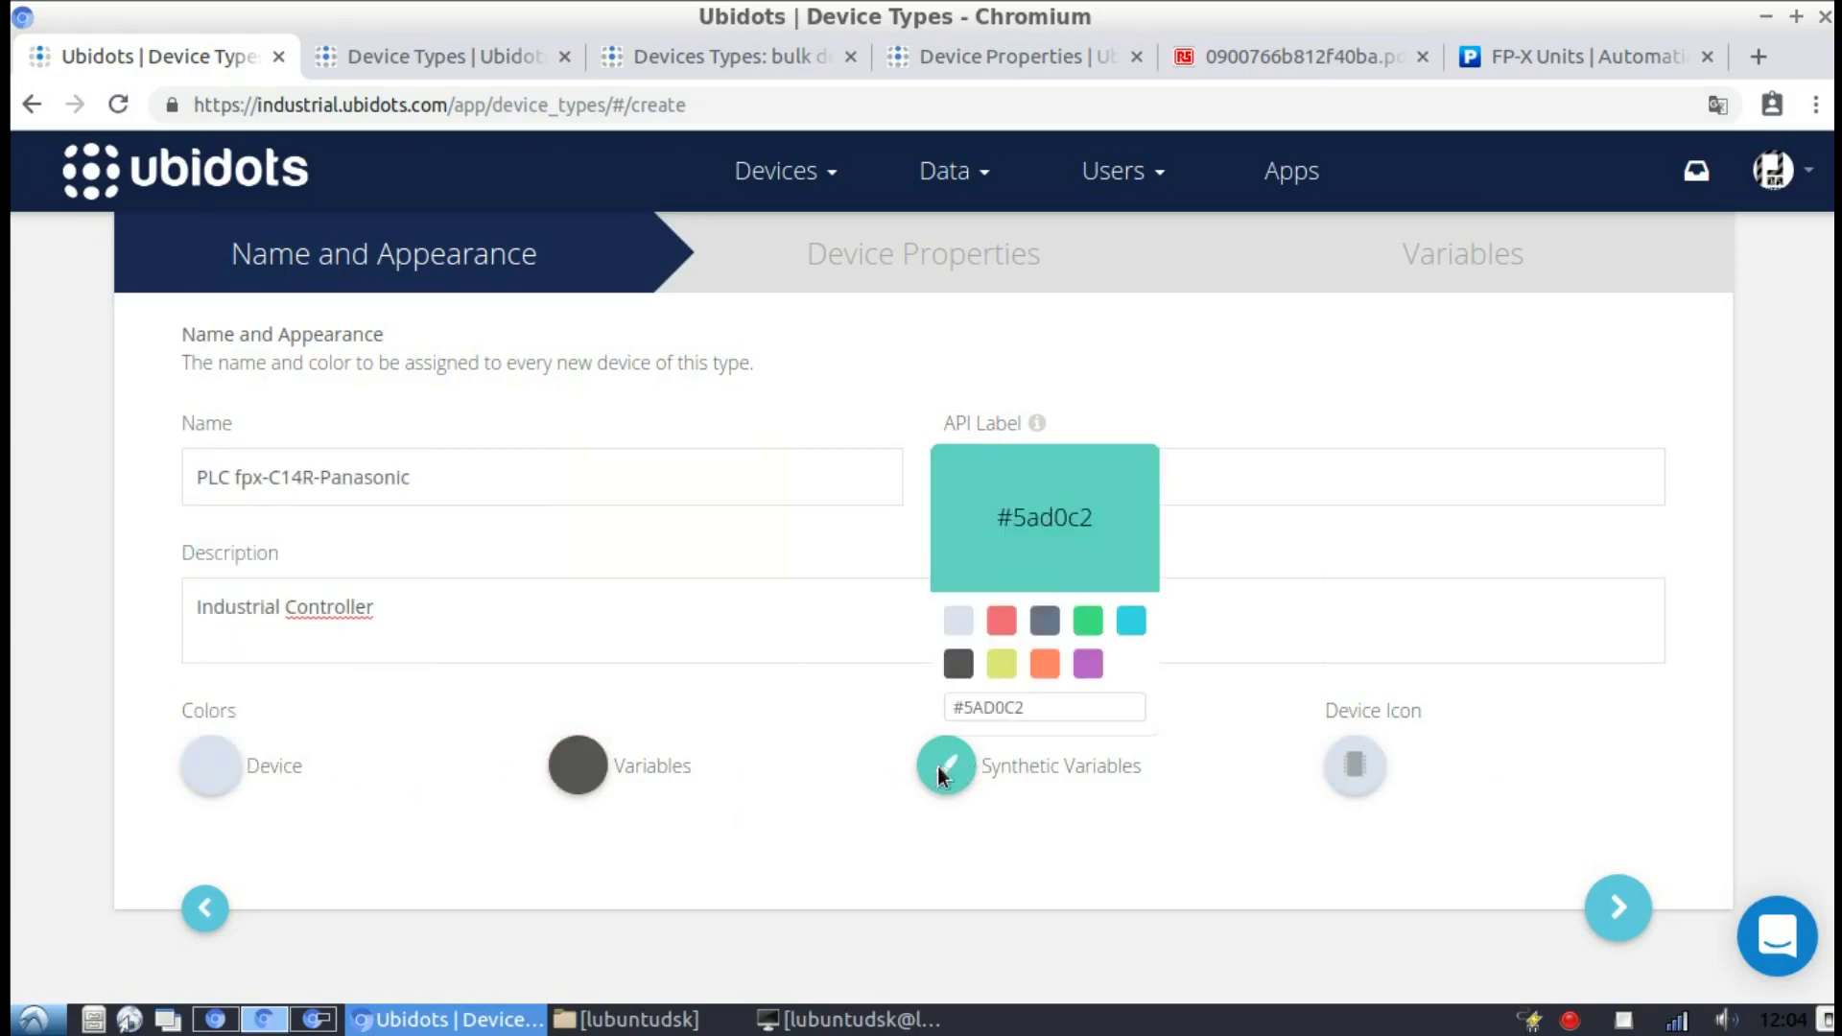
{"action": "left_click", "coordinate": [1003, 624]}
{"action": "left_click", "coordinate": [907, 811]}
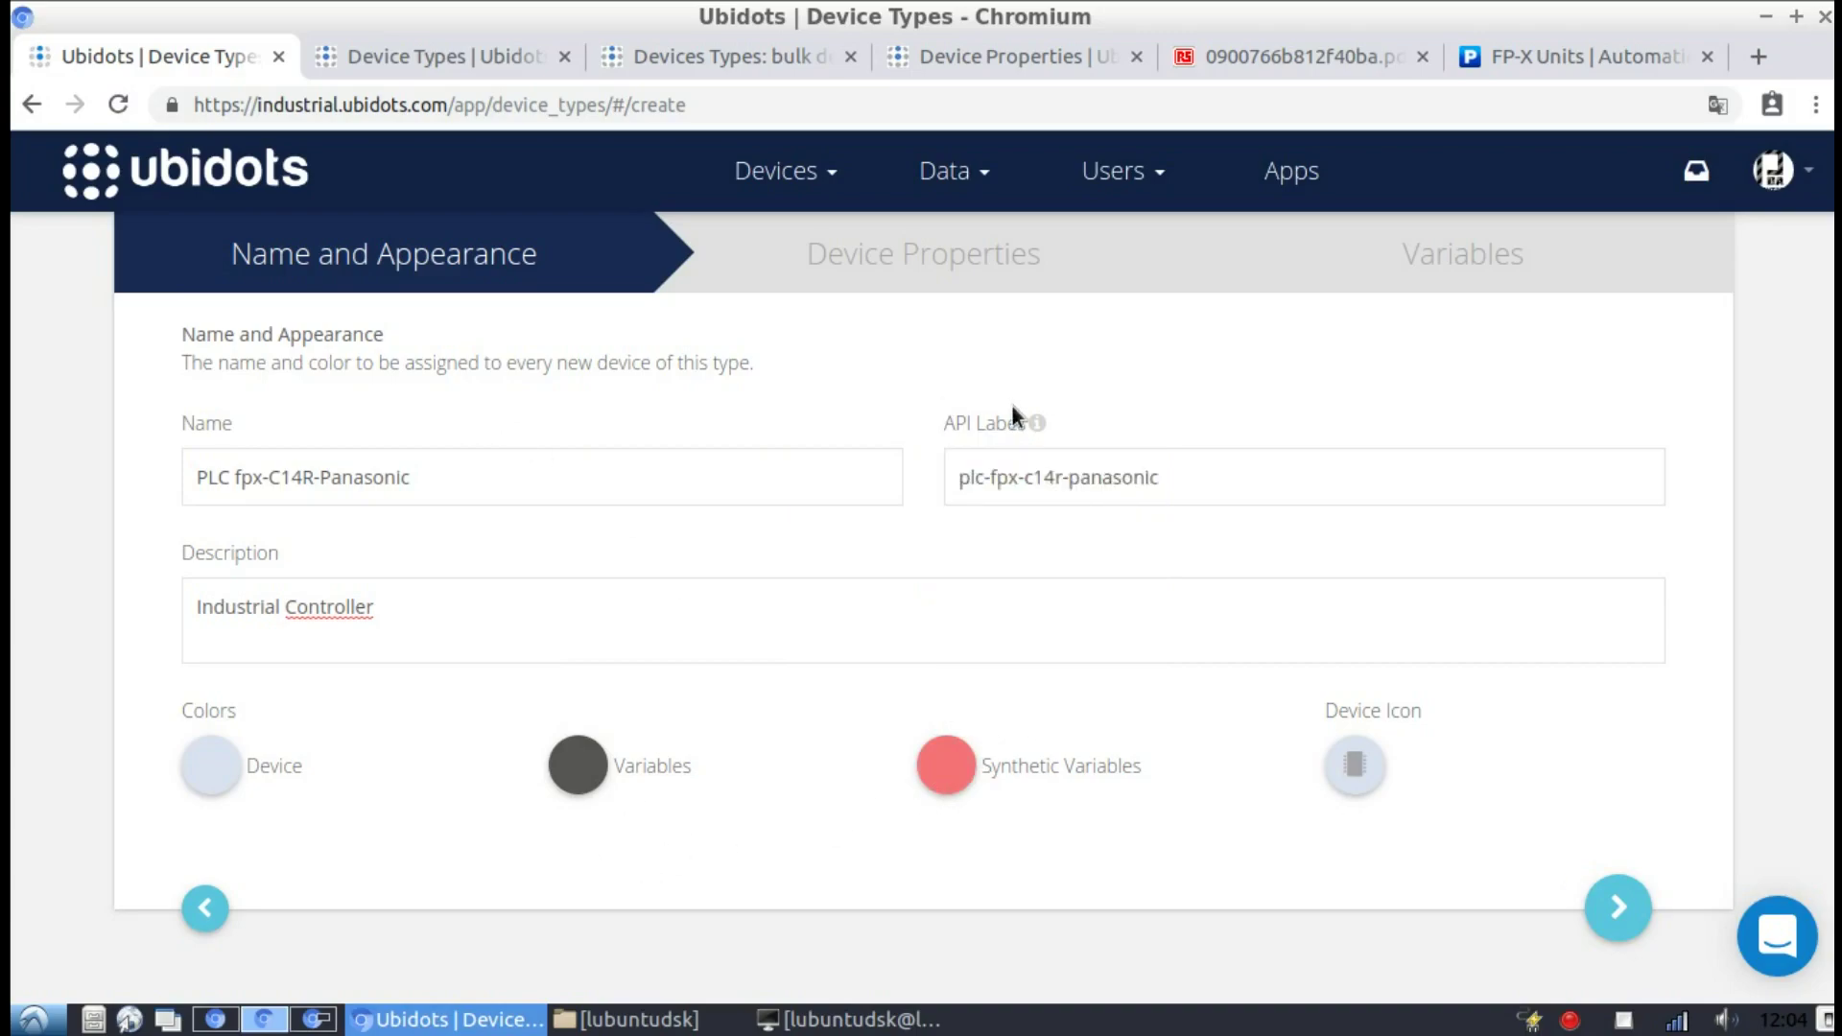
Continue to the device properties and add a first property named "Product name", matching the column header on Panasonic's units page
{"action": "left_click", "coordinate": [1619, 908]}
{"action": "left_click", "coordinate": [892, 459]}
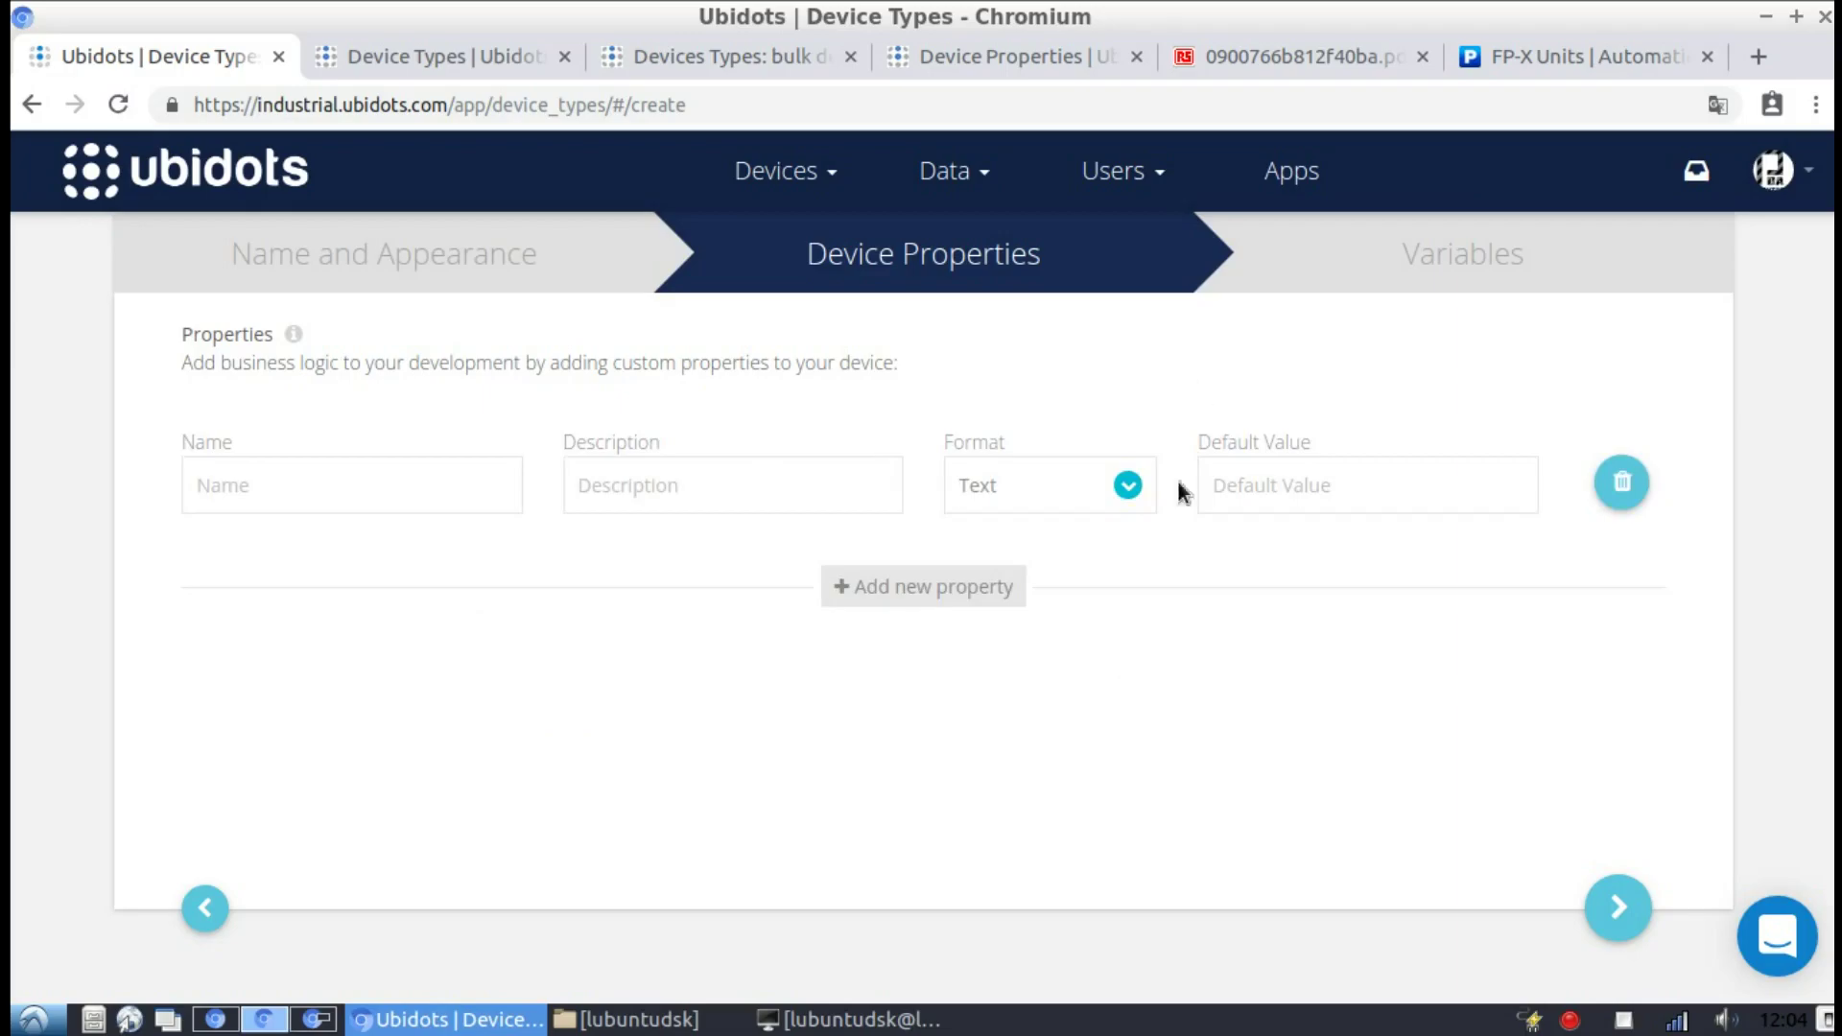
{"action": "left_click", "coordinate": [1528, 57]}
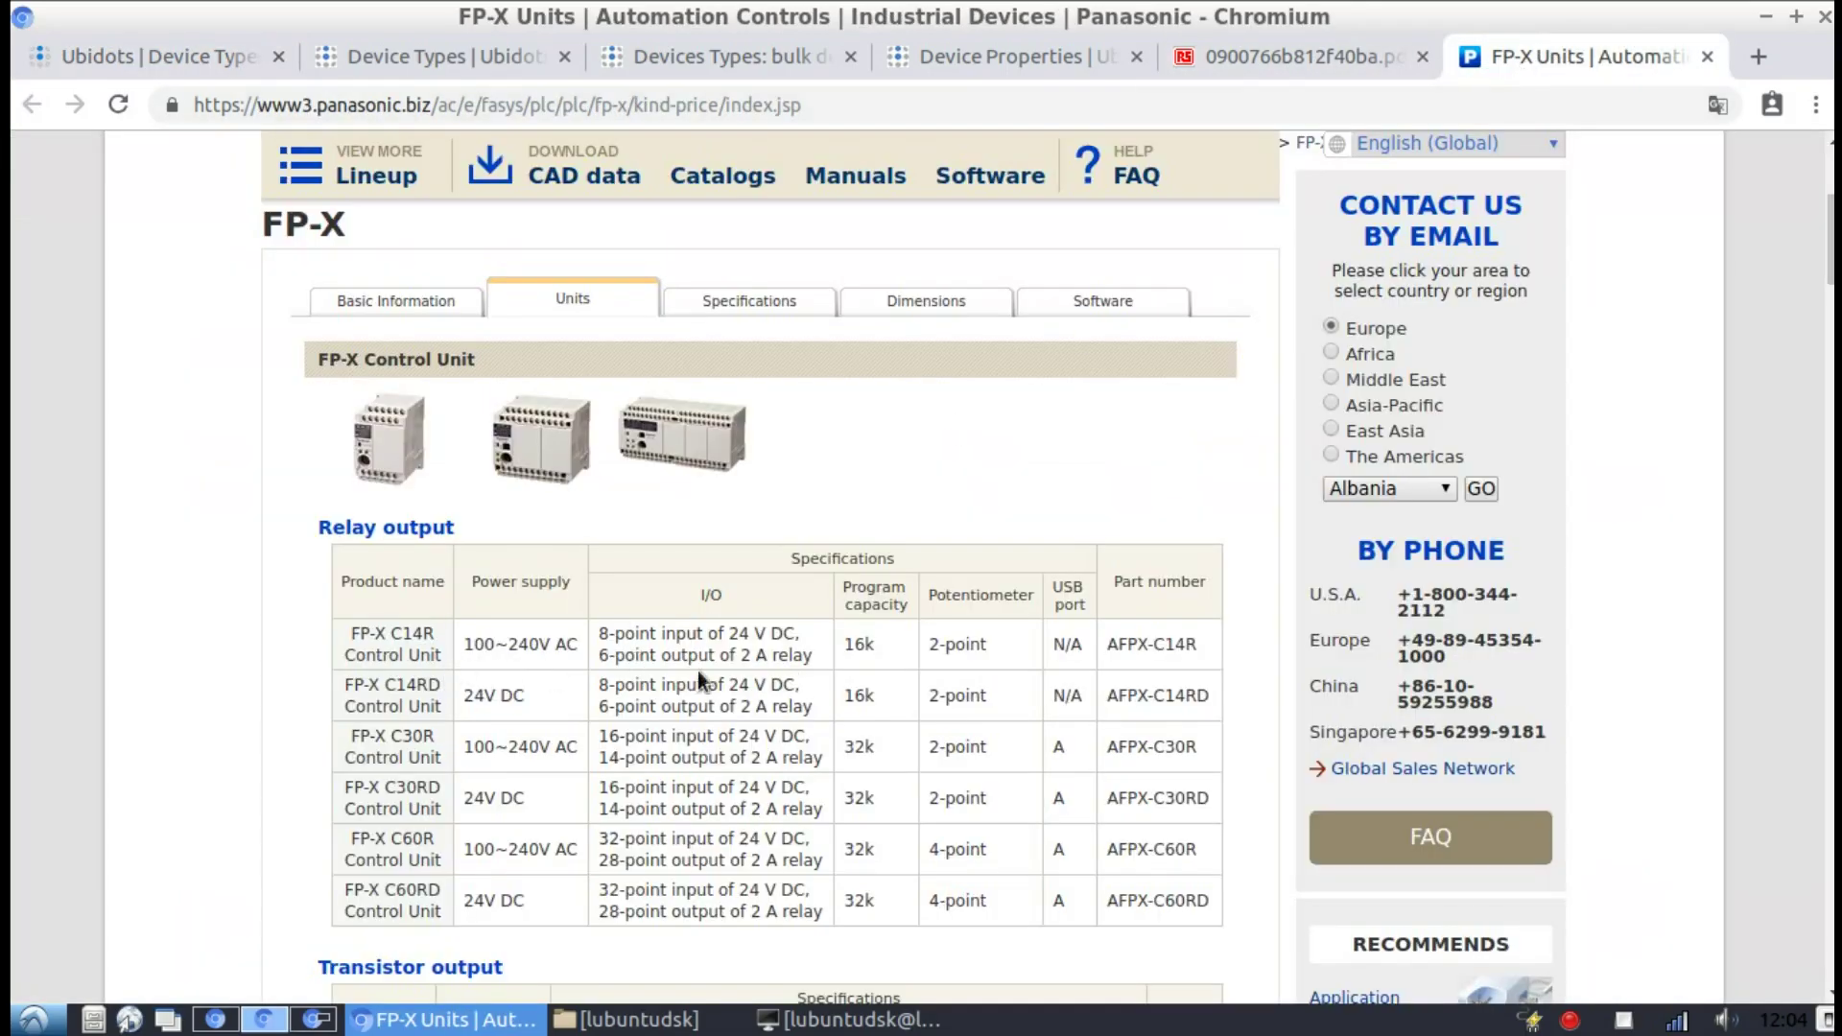
{"action": "left_click_drag", "start_coordinate": [342, 581], "coordinate": [445, 583]}
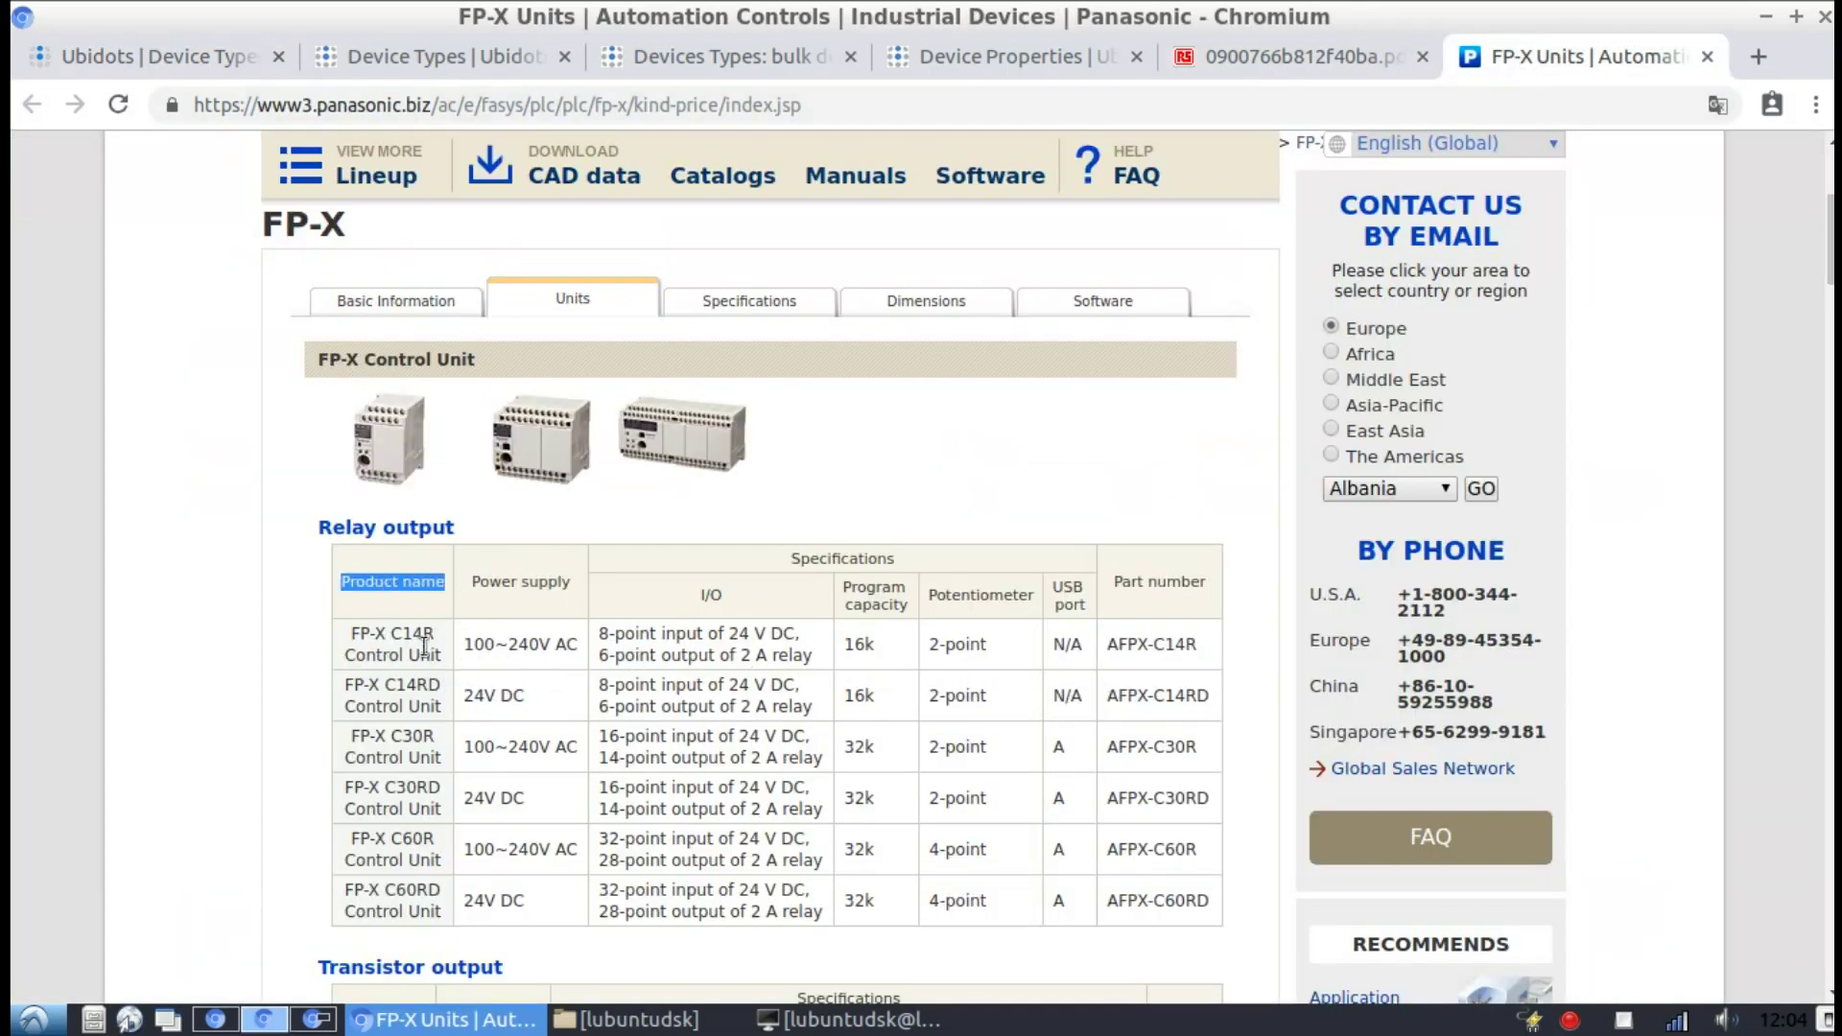
{"action": "left_click", "coordinate": [191, 56]}
{"action": "left_click", "coordinate": [370, 474]}
{"action": "type", "text": "P"}
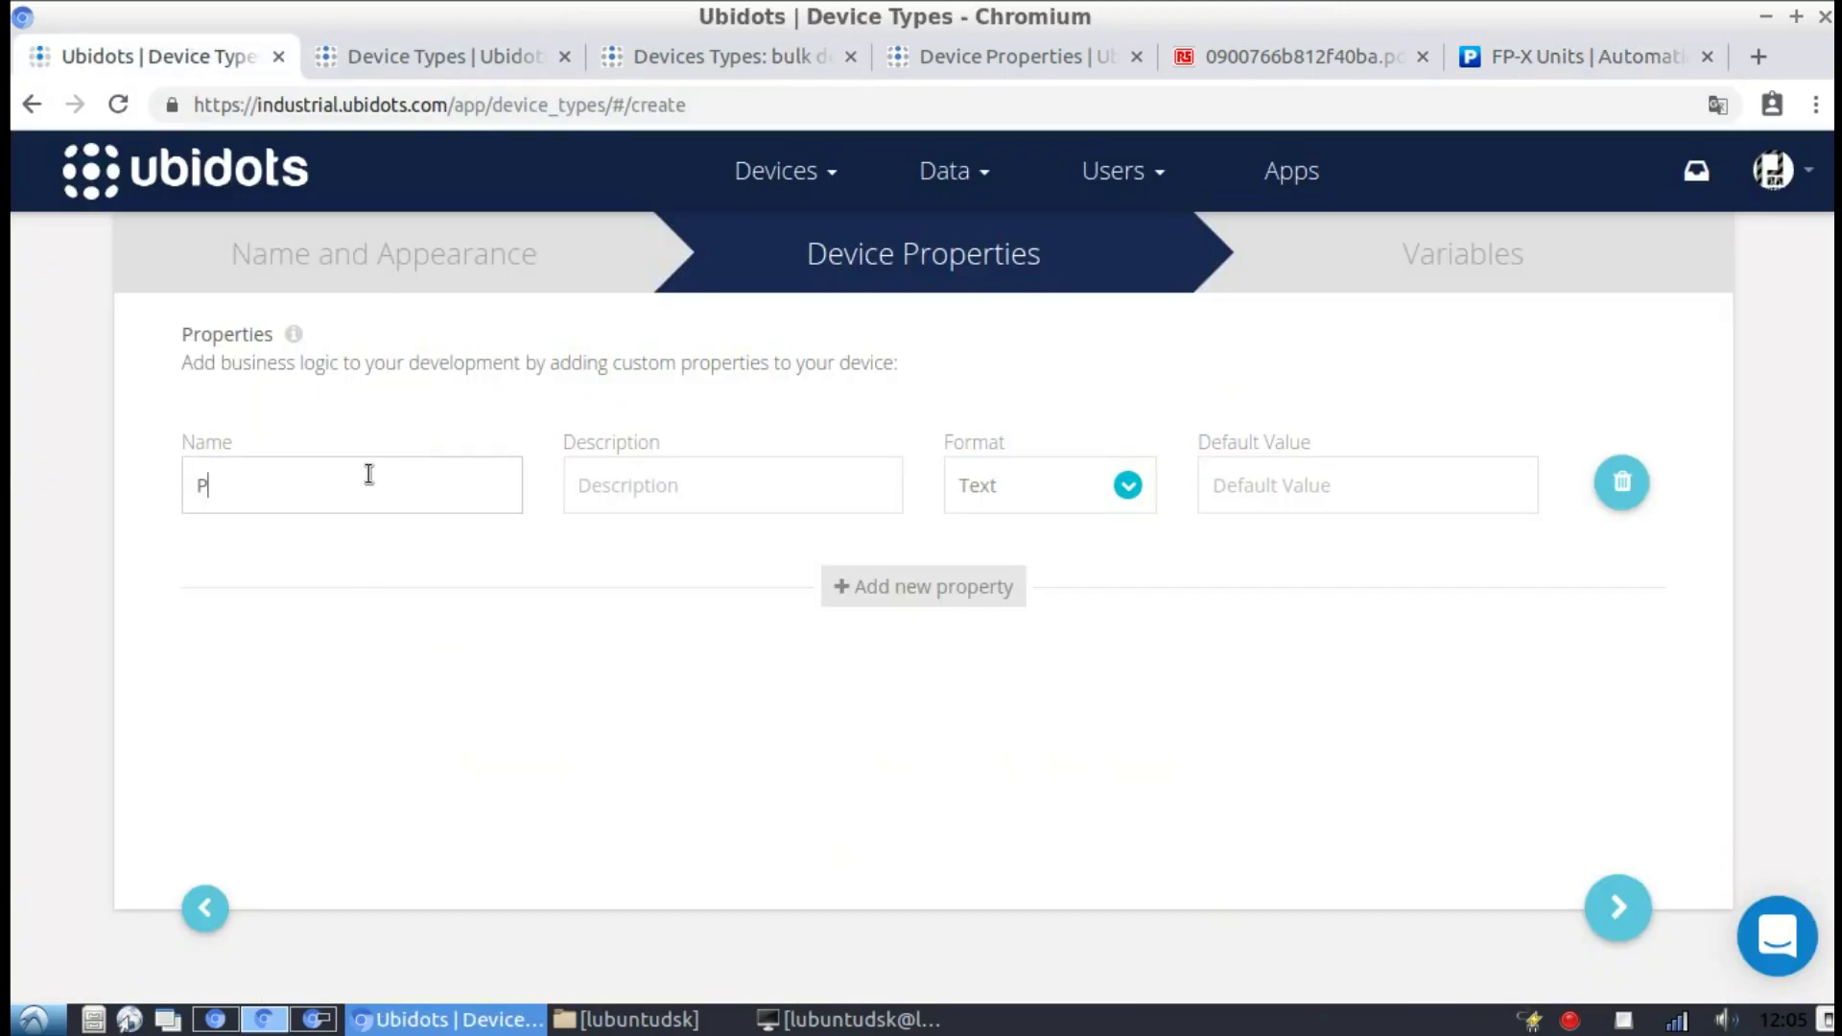
{"action": "type", "text": "roduct name"}
{"action": "left_click", "coordinate": [768, 488]}
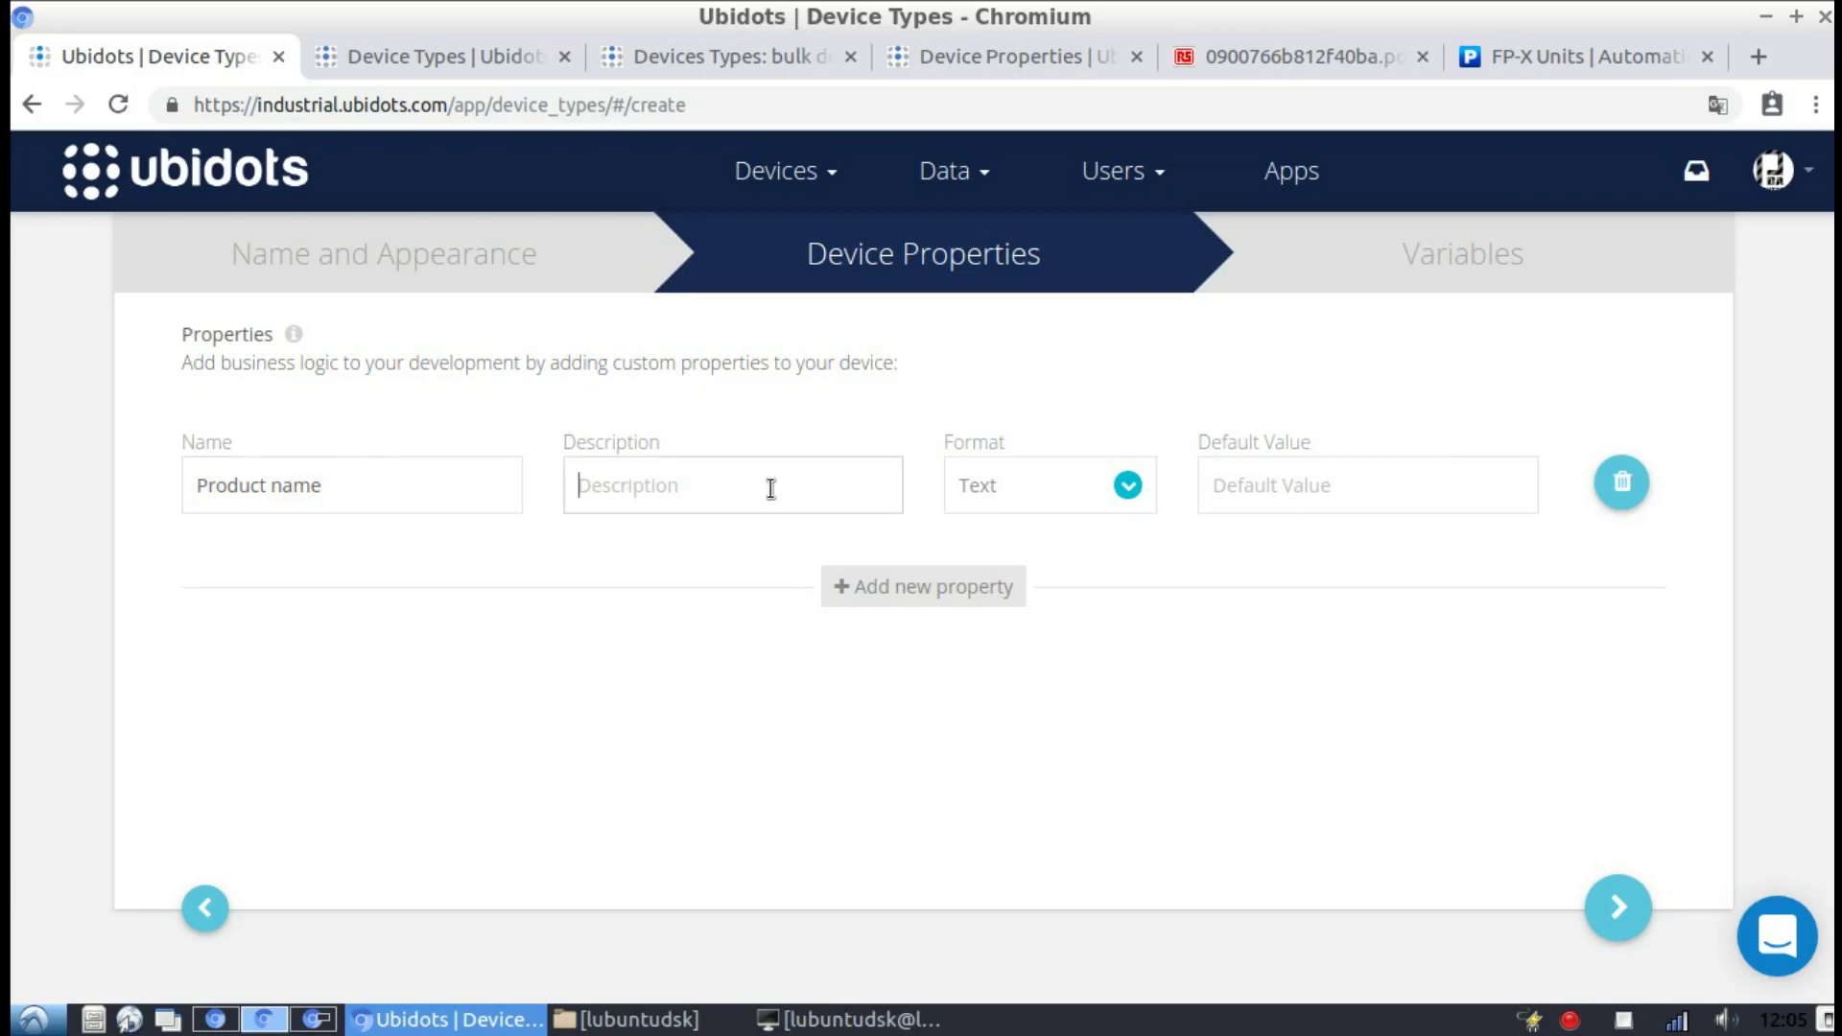
{"action": "left_click", "coordinate": [1334, 501]}
Add a second device property named "Power Supply", checking the specification table on Panasonic's units page
{"action": "left_click", "coordinate": [923, 587]}
{"action": "left_click", "coordinate": [292, 621]}
{"action": "left_click", "coordinate": [1563, 57]}
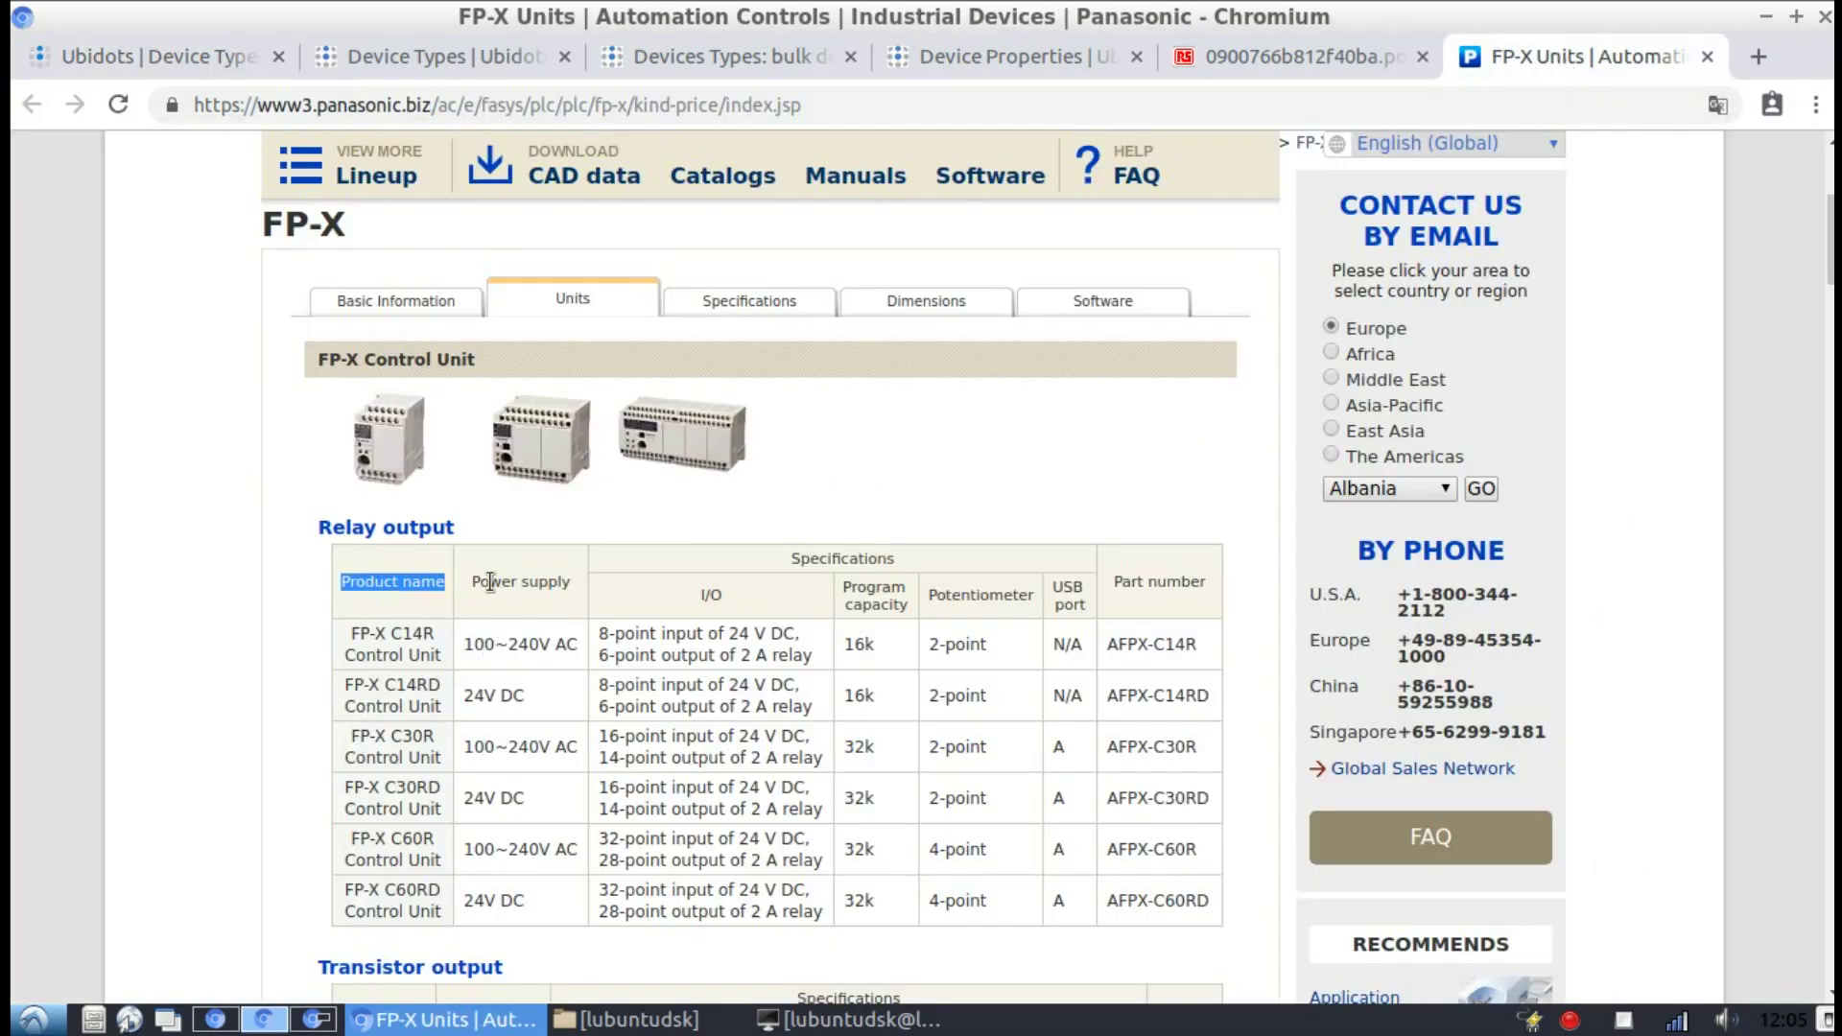
{"action": "left_click", "coordinate": [211, 54]}
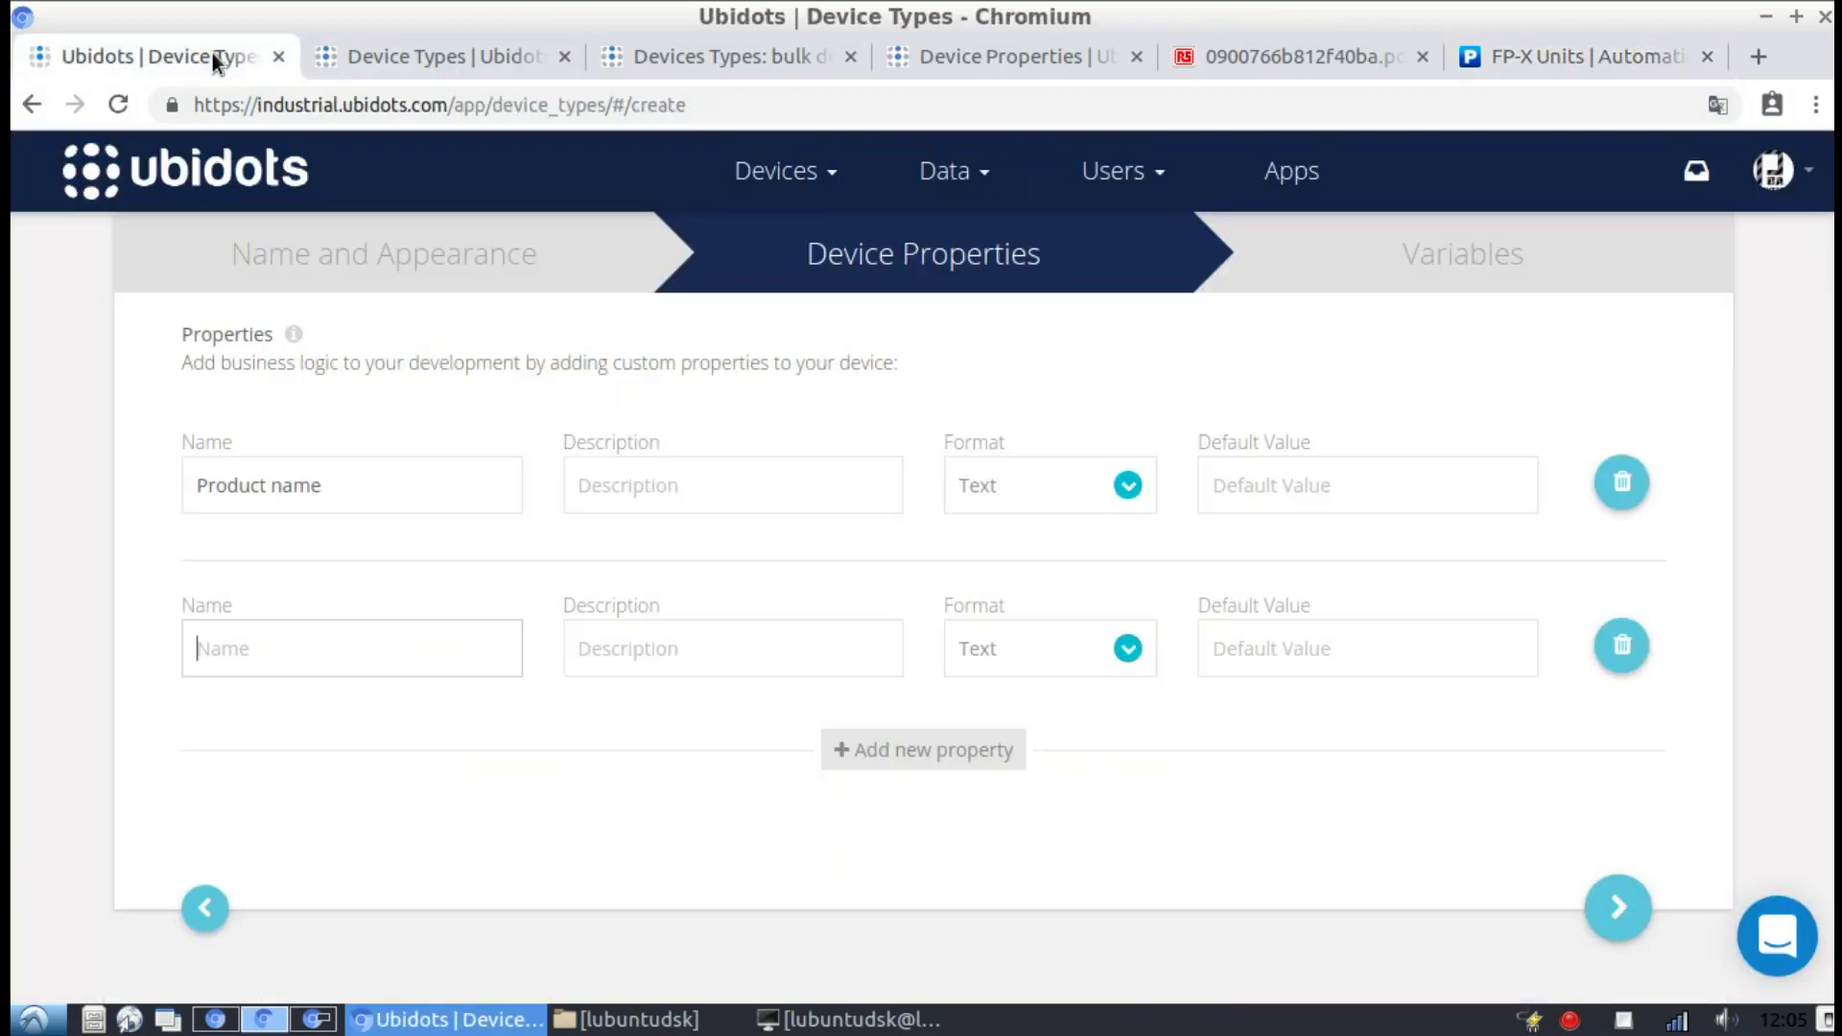
{"action": "type", "text": "Power Supply"}
{"action": "left_click", "coordinate": [327, 724]}
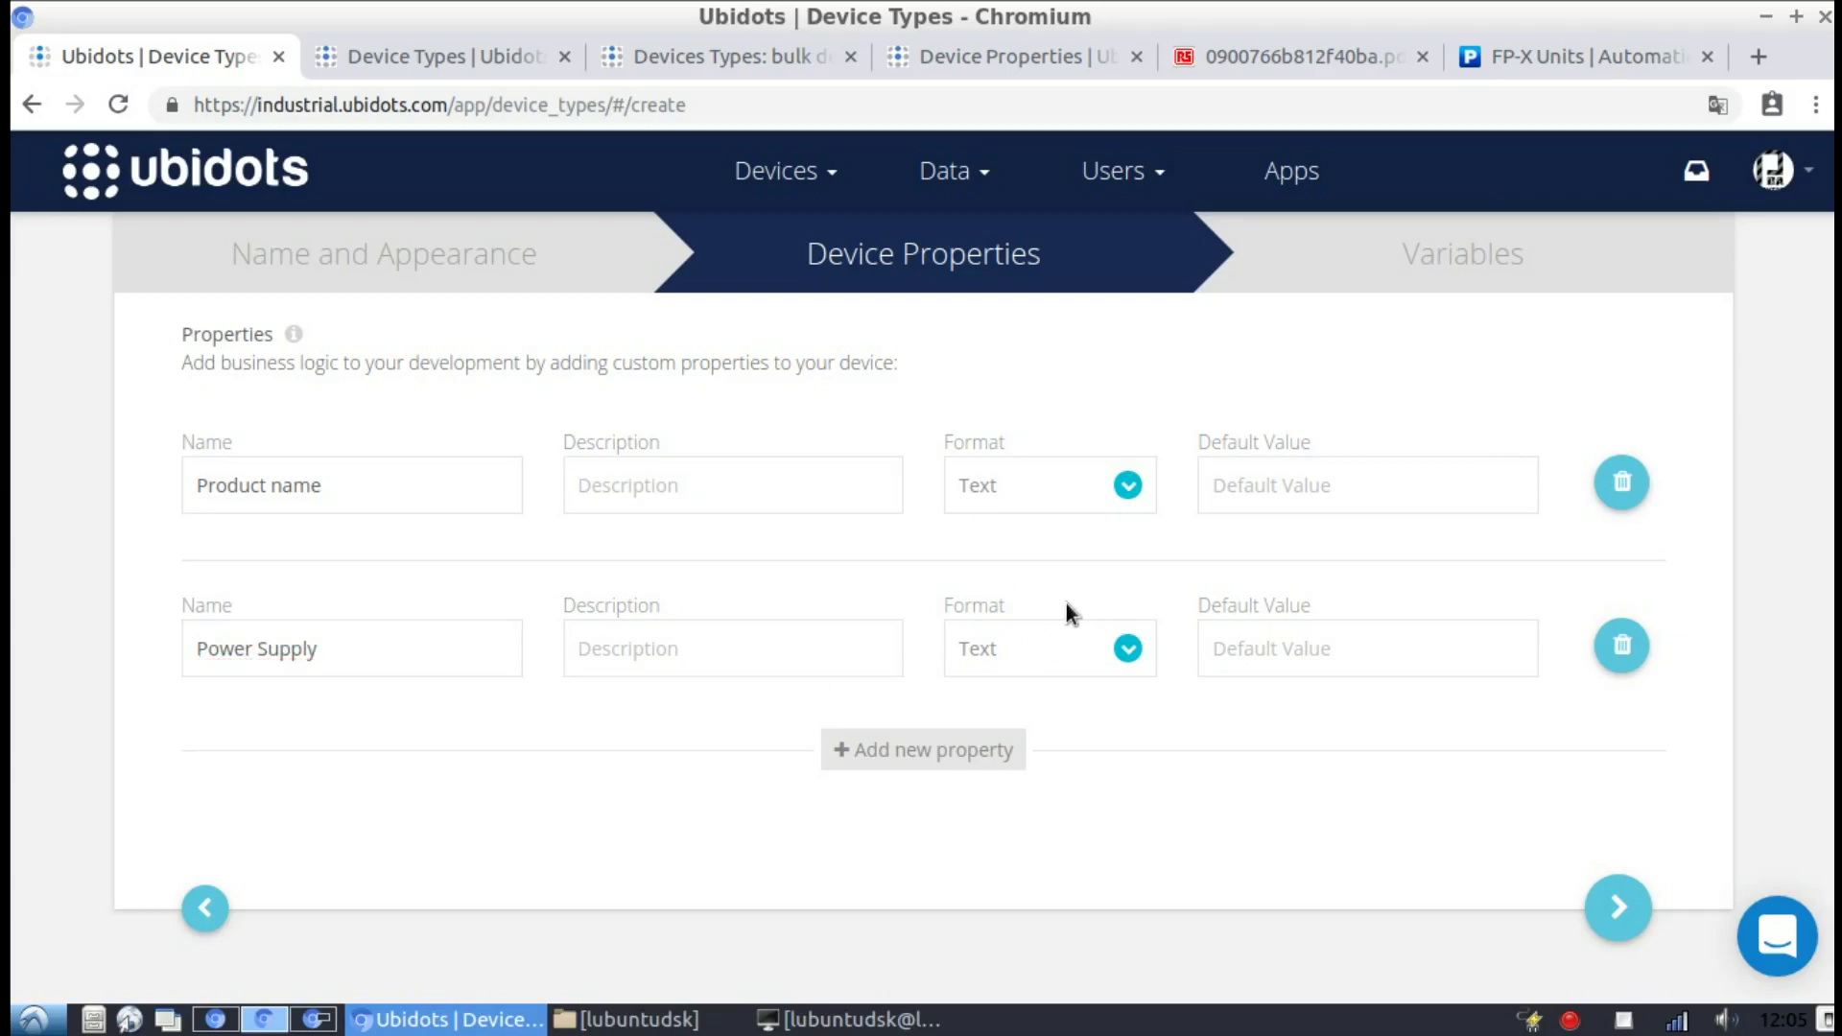
Check the I/O column in Panasonic's table and add the device properties "Digital Inputs", "Digital Outputs" and "Program Capacity"
{"action": "left_click", "coordinate": [1519, 57]}
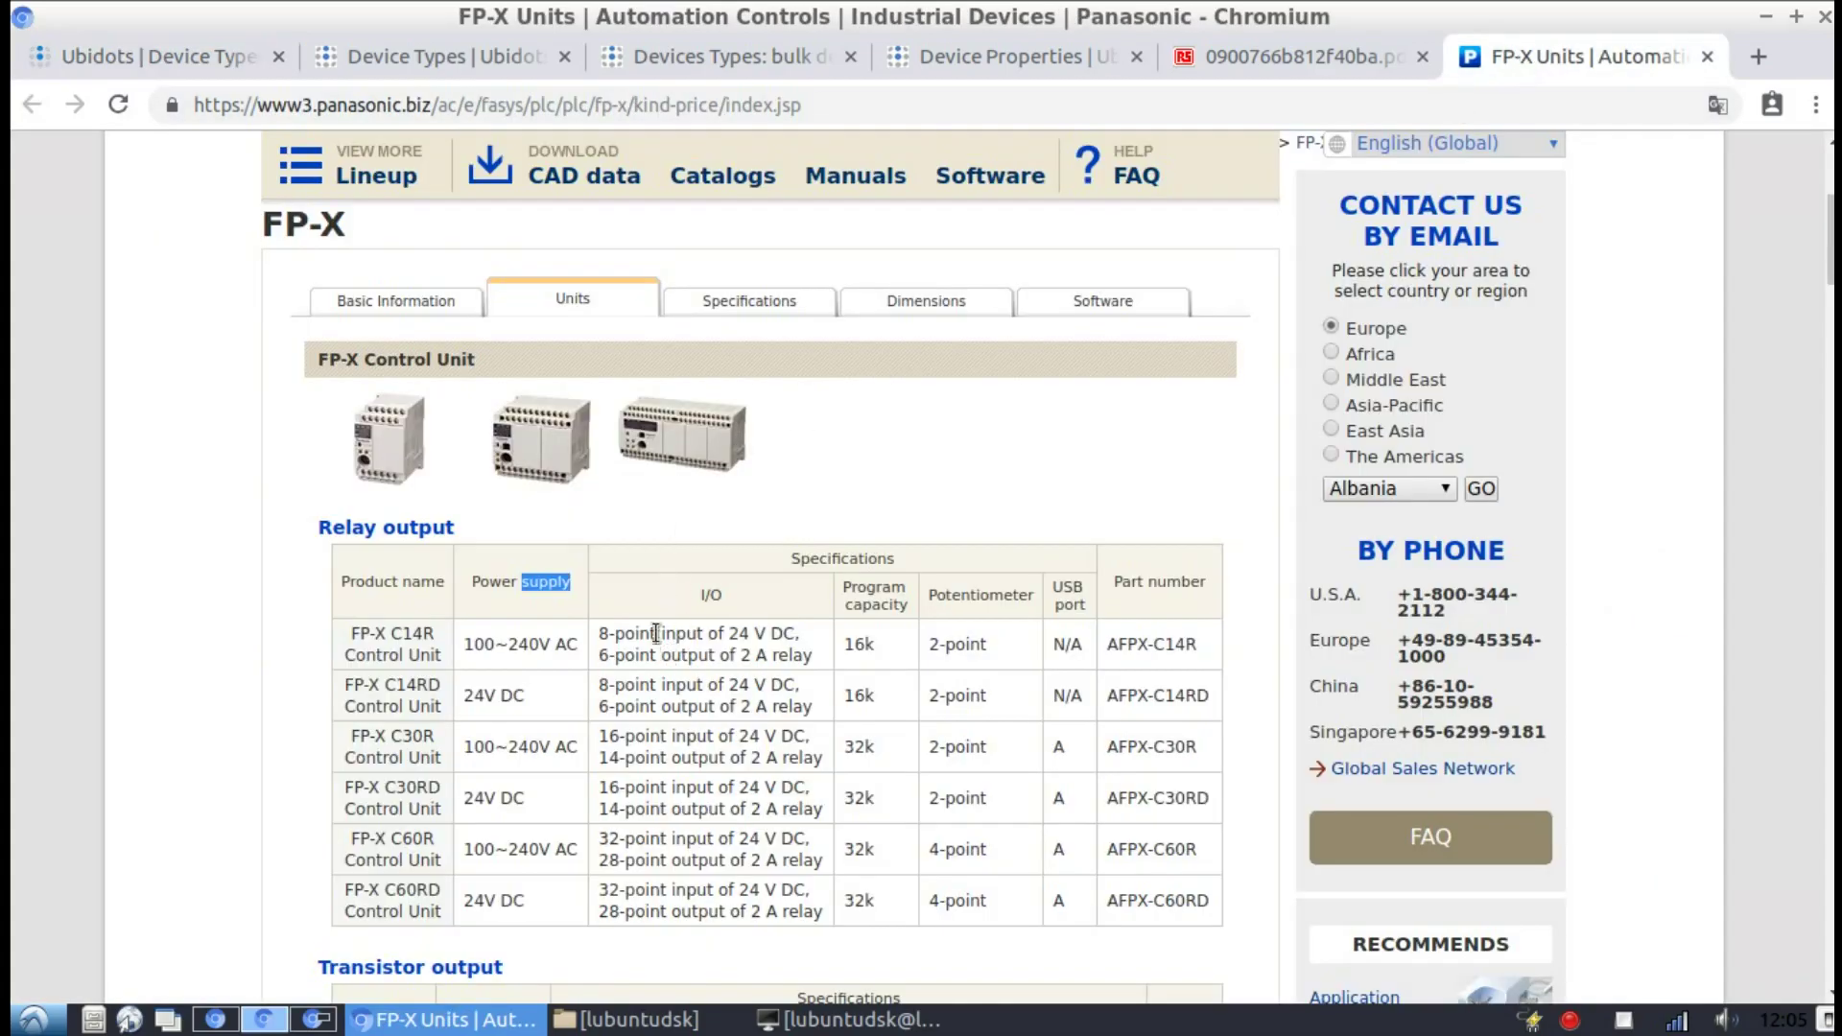
{"action": "left_click_drag", "start_coordinate": [698, 595], "coordinate": [723, 596]}
{"action": "left_click", "coordinate": [175, 53]}
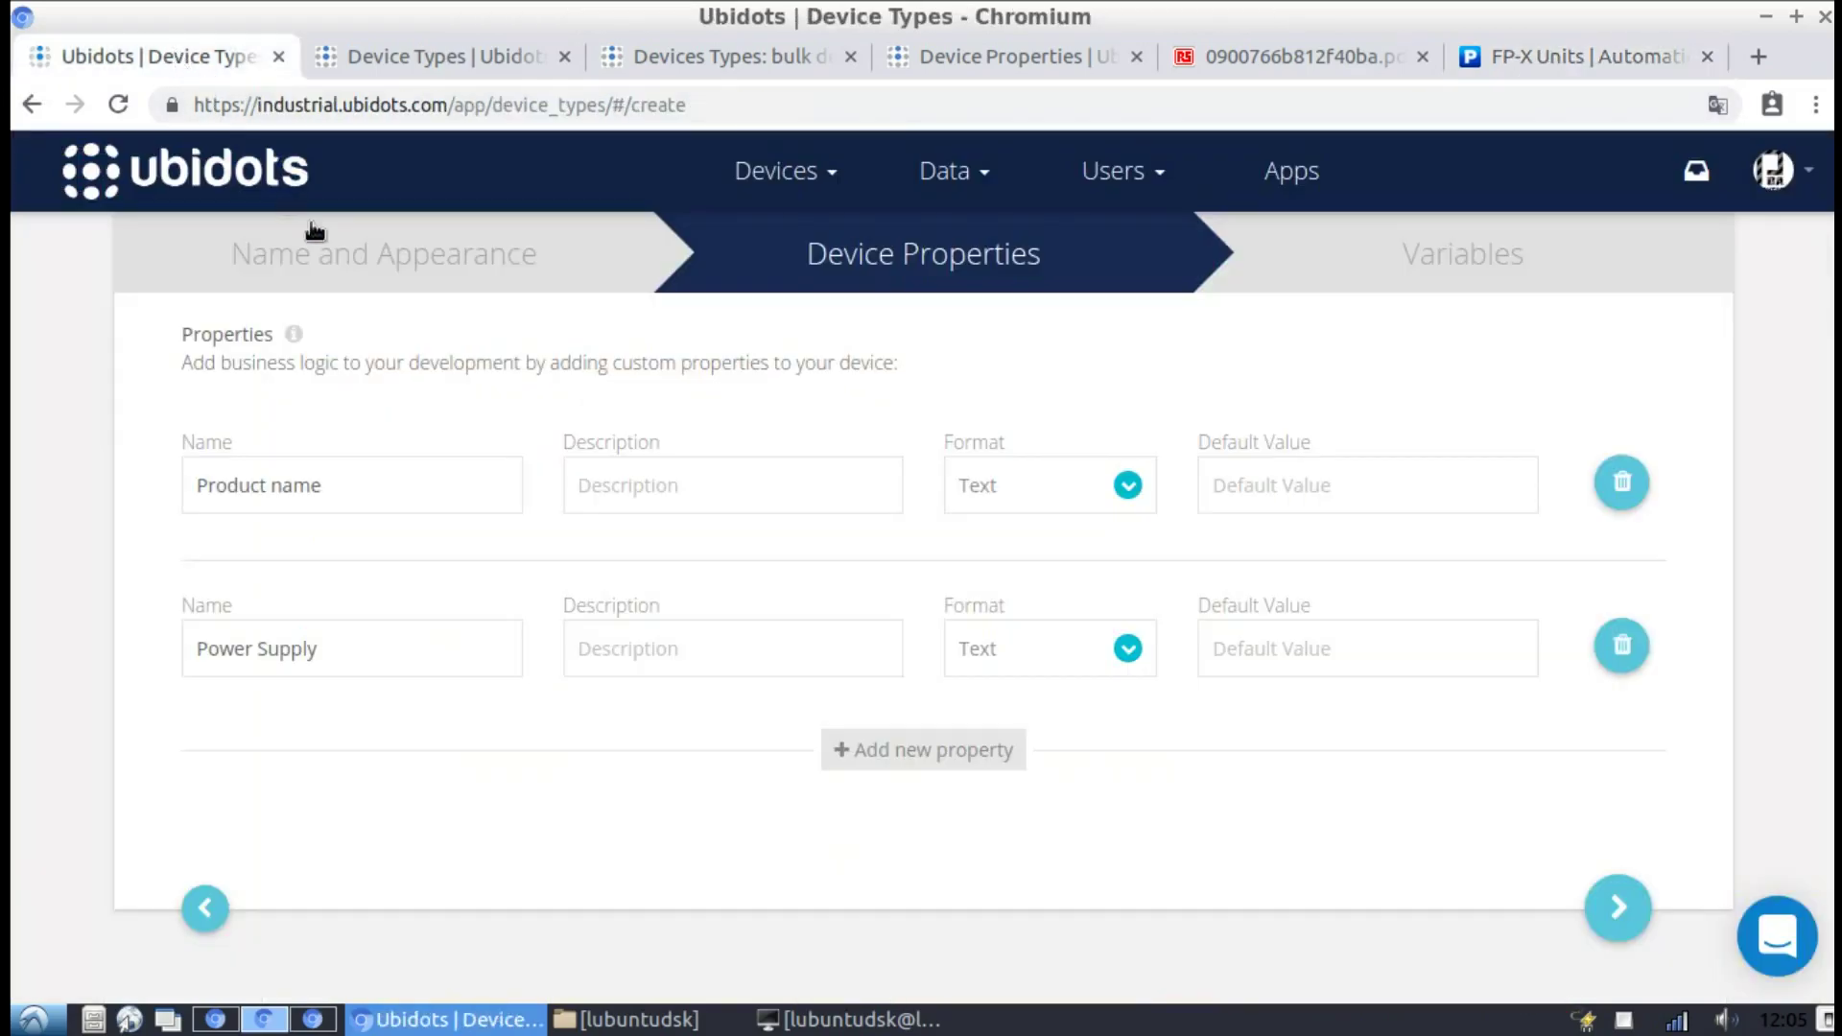
{"action": "left_click", "coordinate": [907, 758]}
{"action": "left_click", "coordinate": [332, 806]}
{"action": "type", "text": "Digital Inputs"}
{"action": "key", "text": "Return"}
{"action": "type", "text": "Digital Outputs"}
{"action": "key", "text": "Return"}
{"action": "type", "text": "program Capacity"}
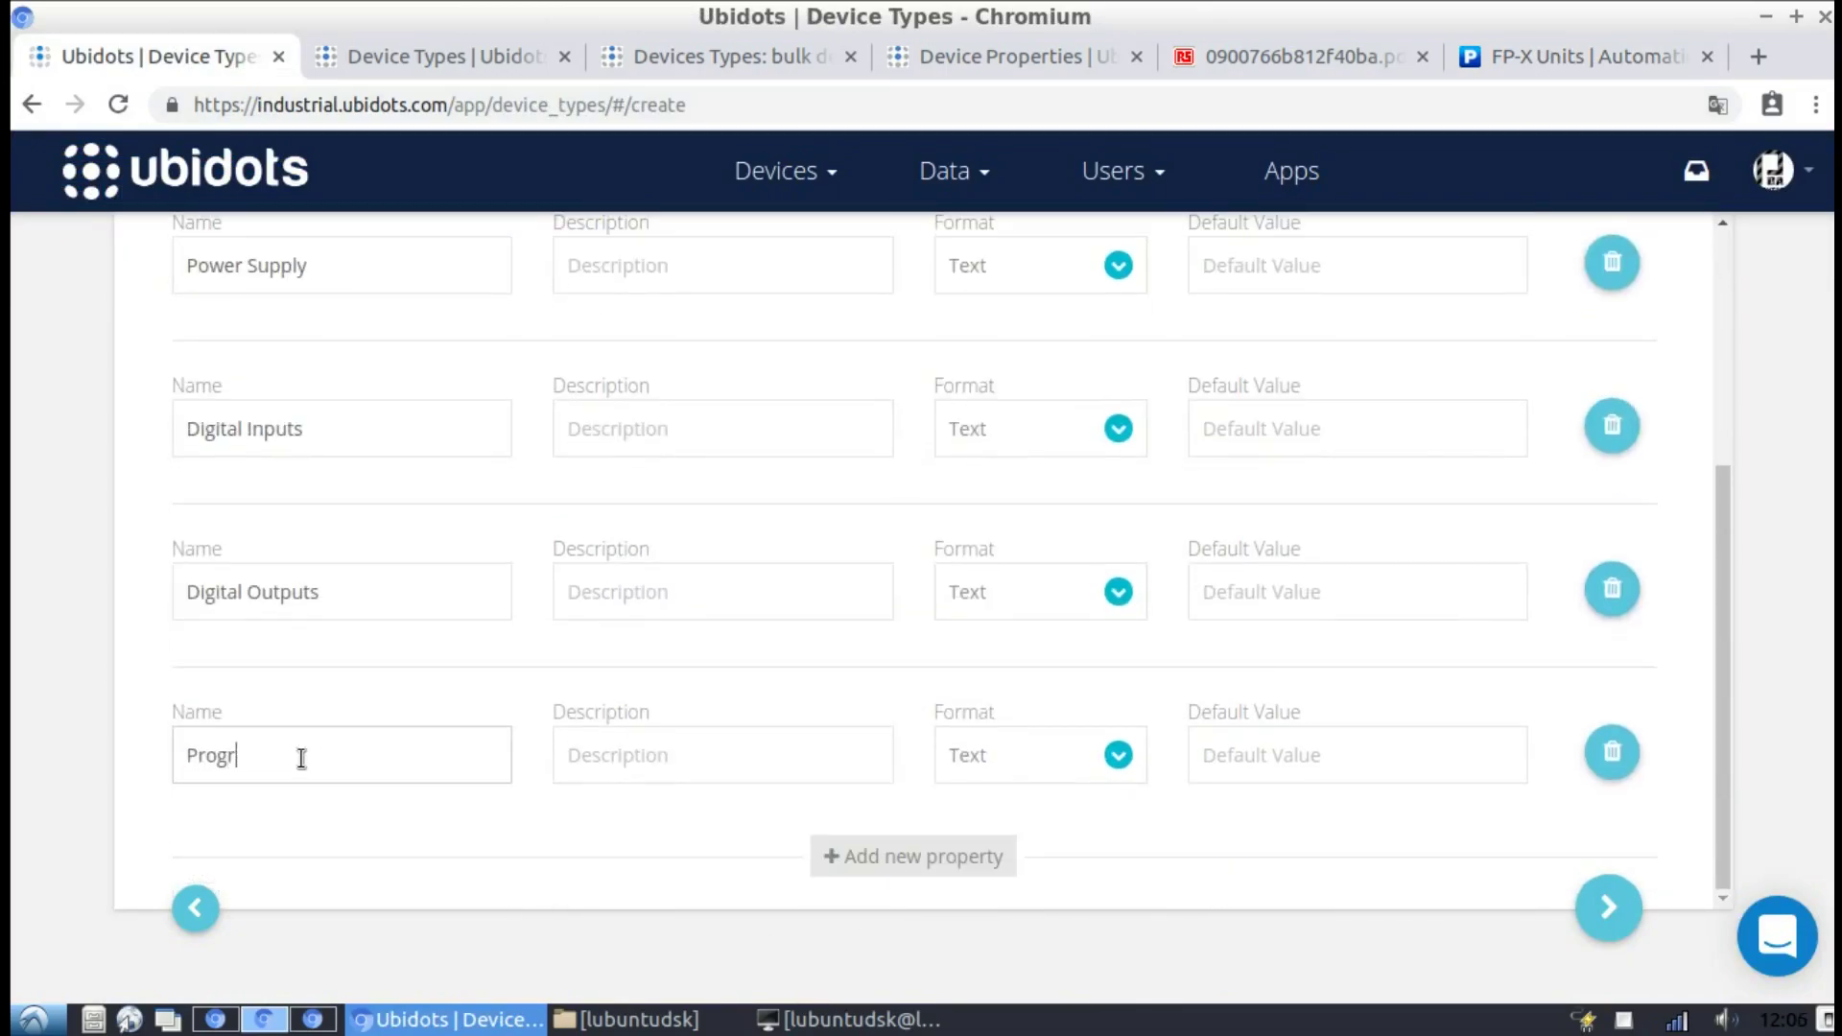
Add the device property "Comunication Module" and set the Power Supply property's default value to "100/240 VAC"
{"action": "key", "text": "Return"}
{"action": "type", "text": "Communication Module"}
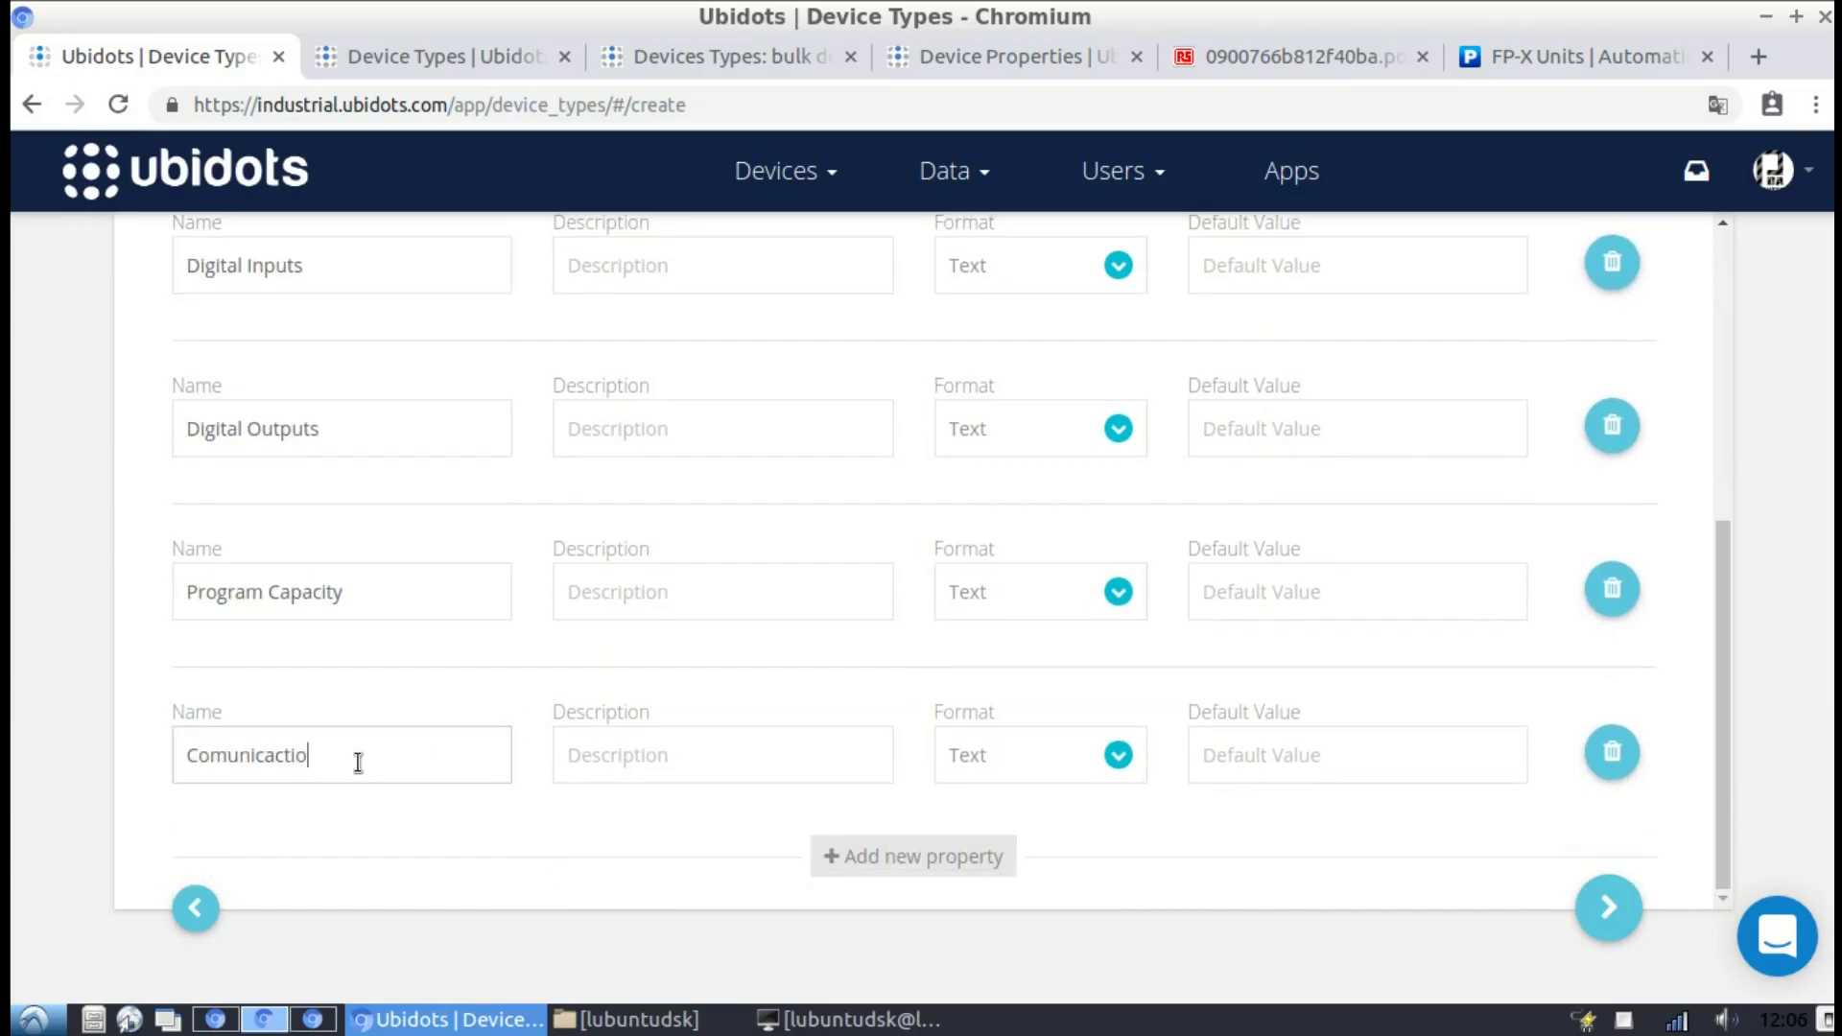
{"action": "scroll", "coordinate": [1132, 388], "scroll_direction": "up", "scroll_amount": 5}
{"action": "left_click", "coordinate": [1273, 531]}
{"action": "type", "text": "100/240A"}
{"action": "key", "text": "BackSpace"}
{"action": "type", "text": "VAC"}
{"action": "scroll", "coordinate": [1151, 441], "scroll_direction": "down", "scroll_amount": 5}
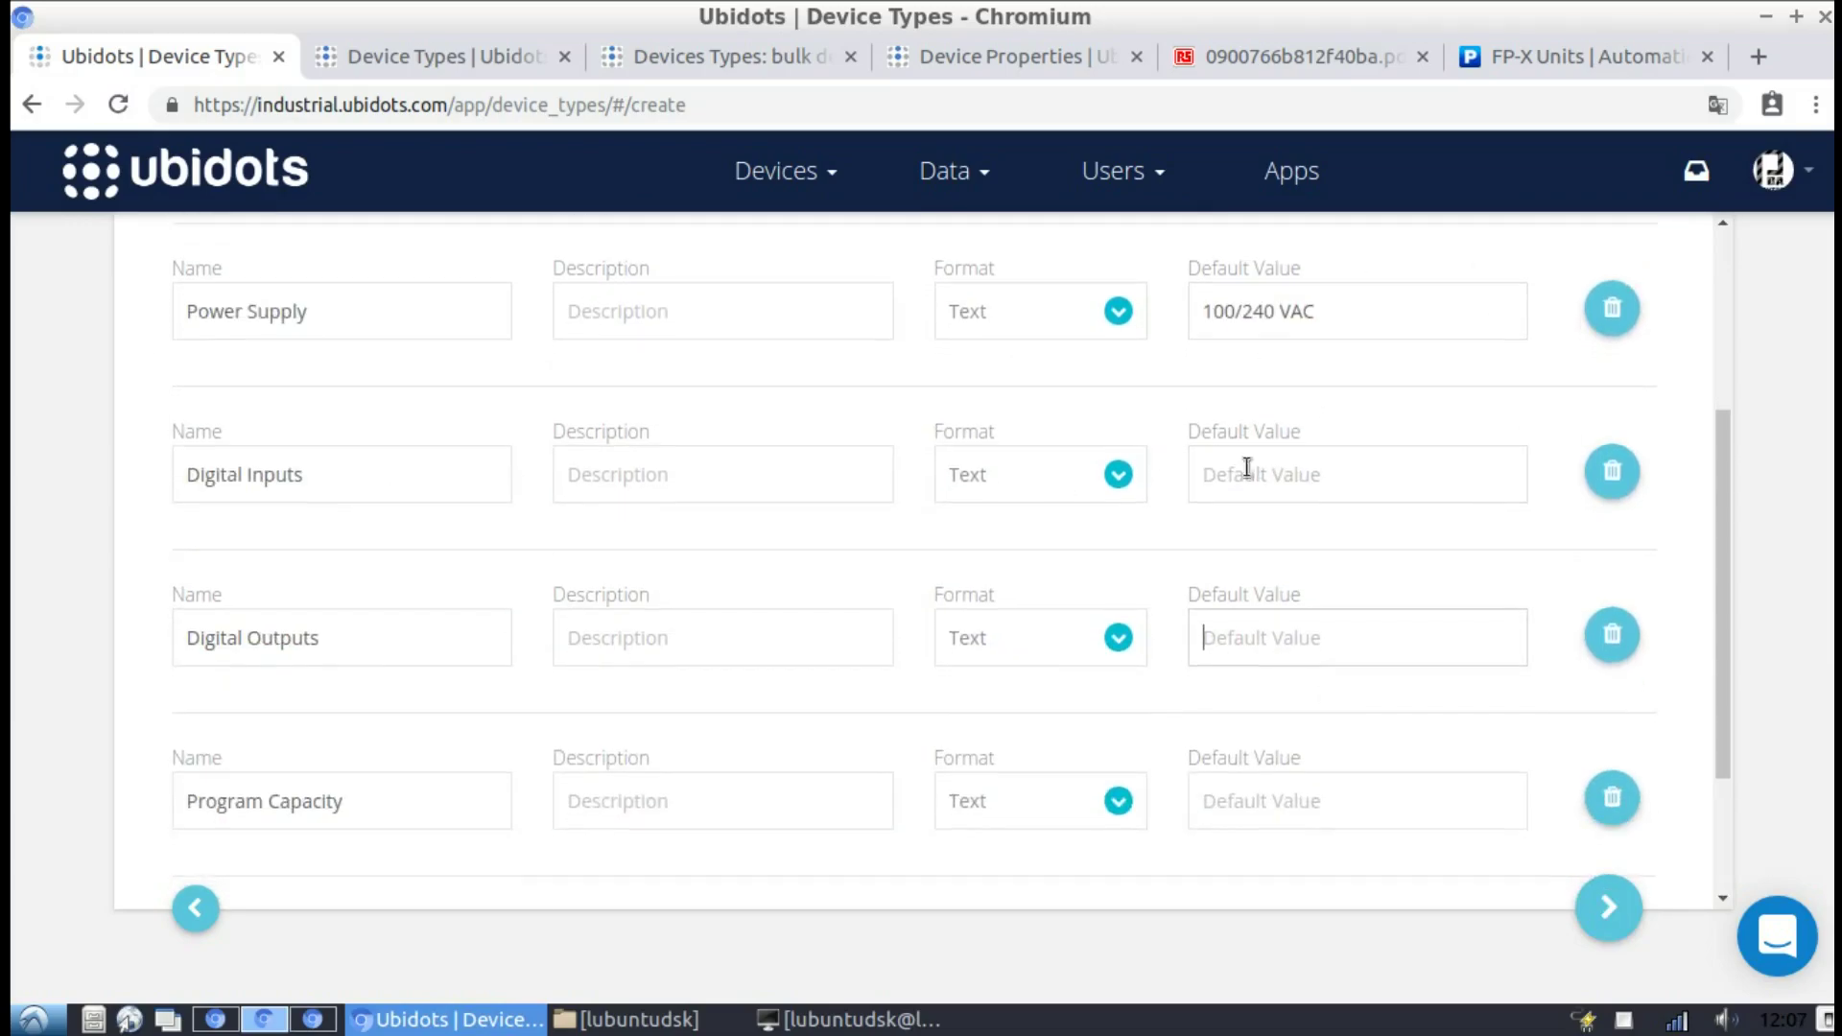
Continue to the variables stage and add a new raw variable named "DO"
{"action": "left_click", "coordinate": [1608, 907]}
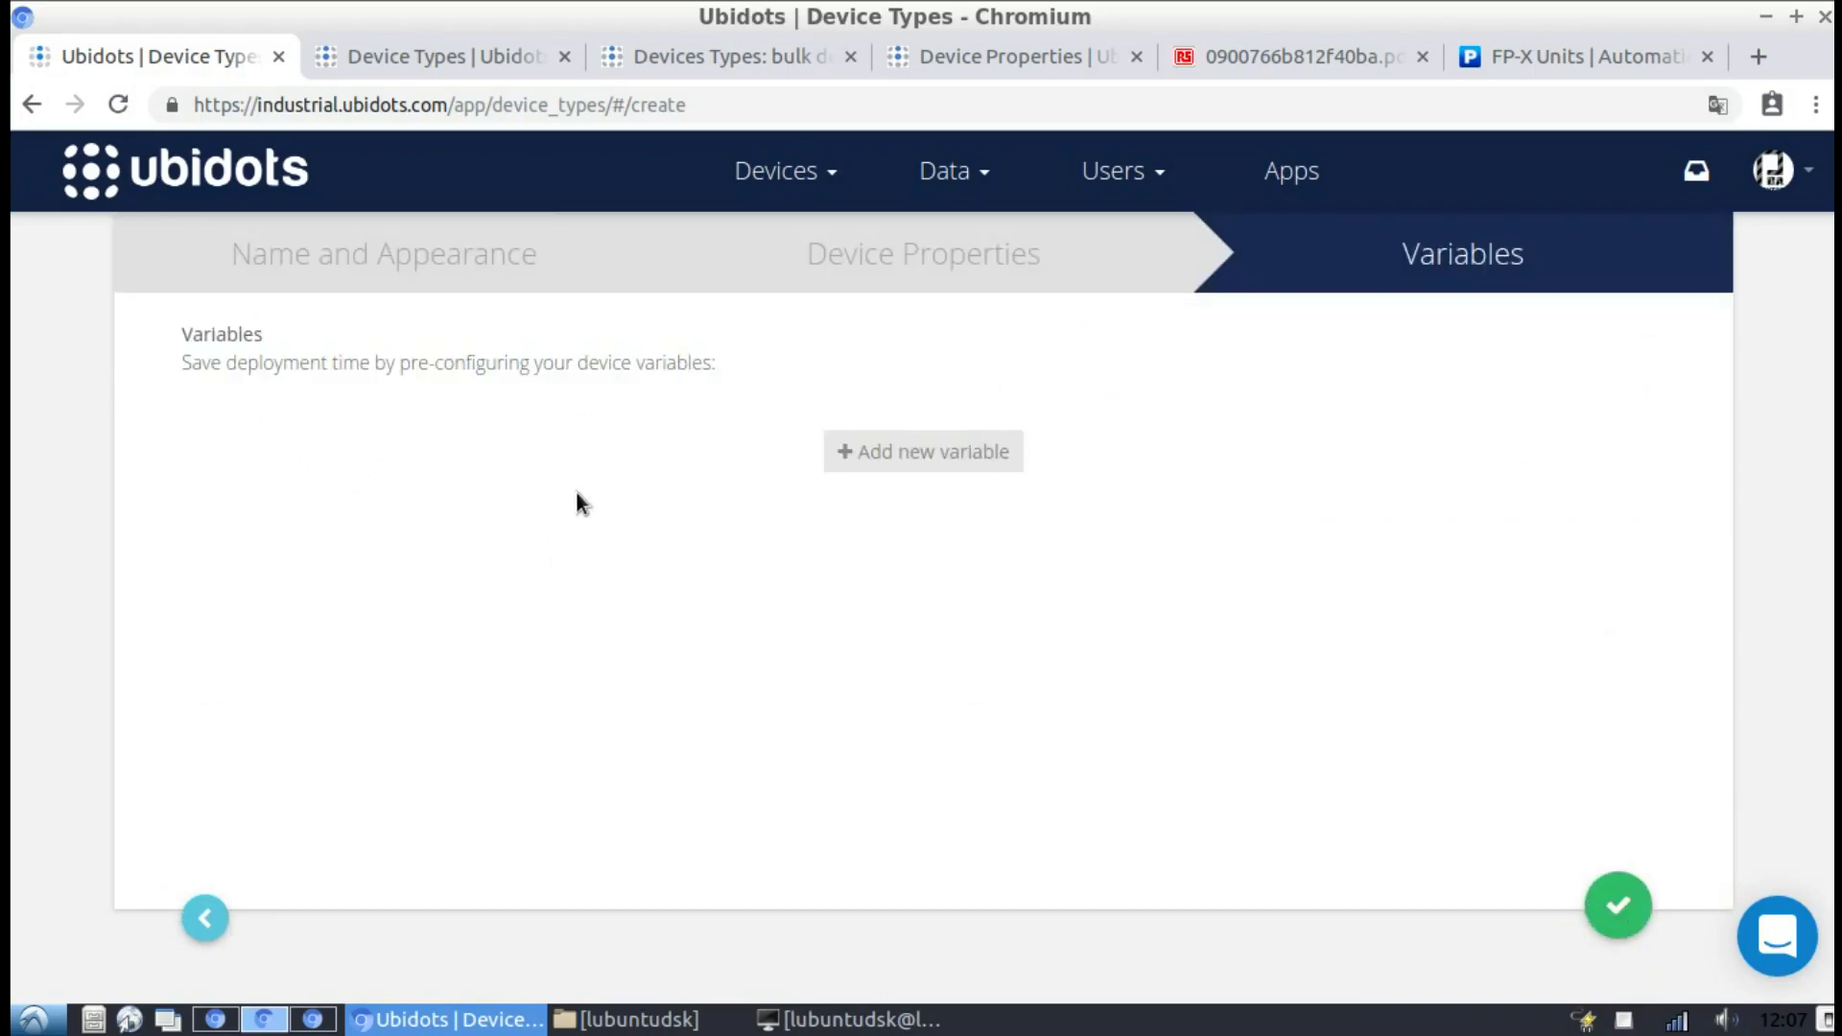
{"action": "left_click", "coordinate": [892, 452]}
{"action": "left_click", "coordinate": [432, 464]}
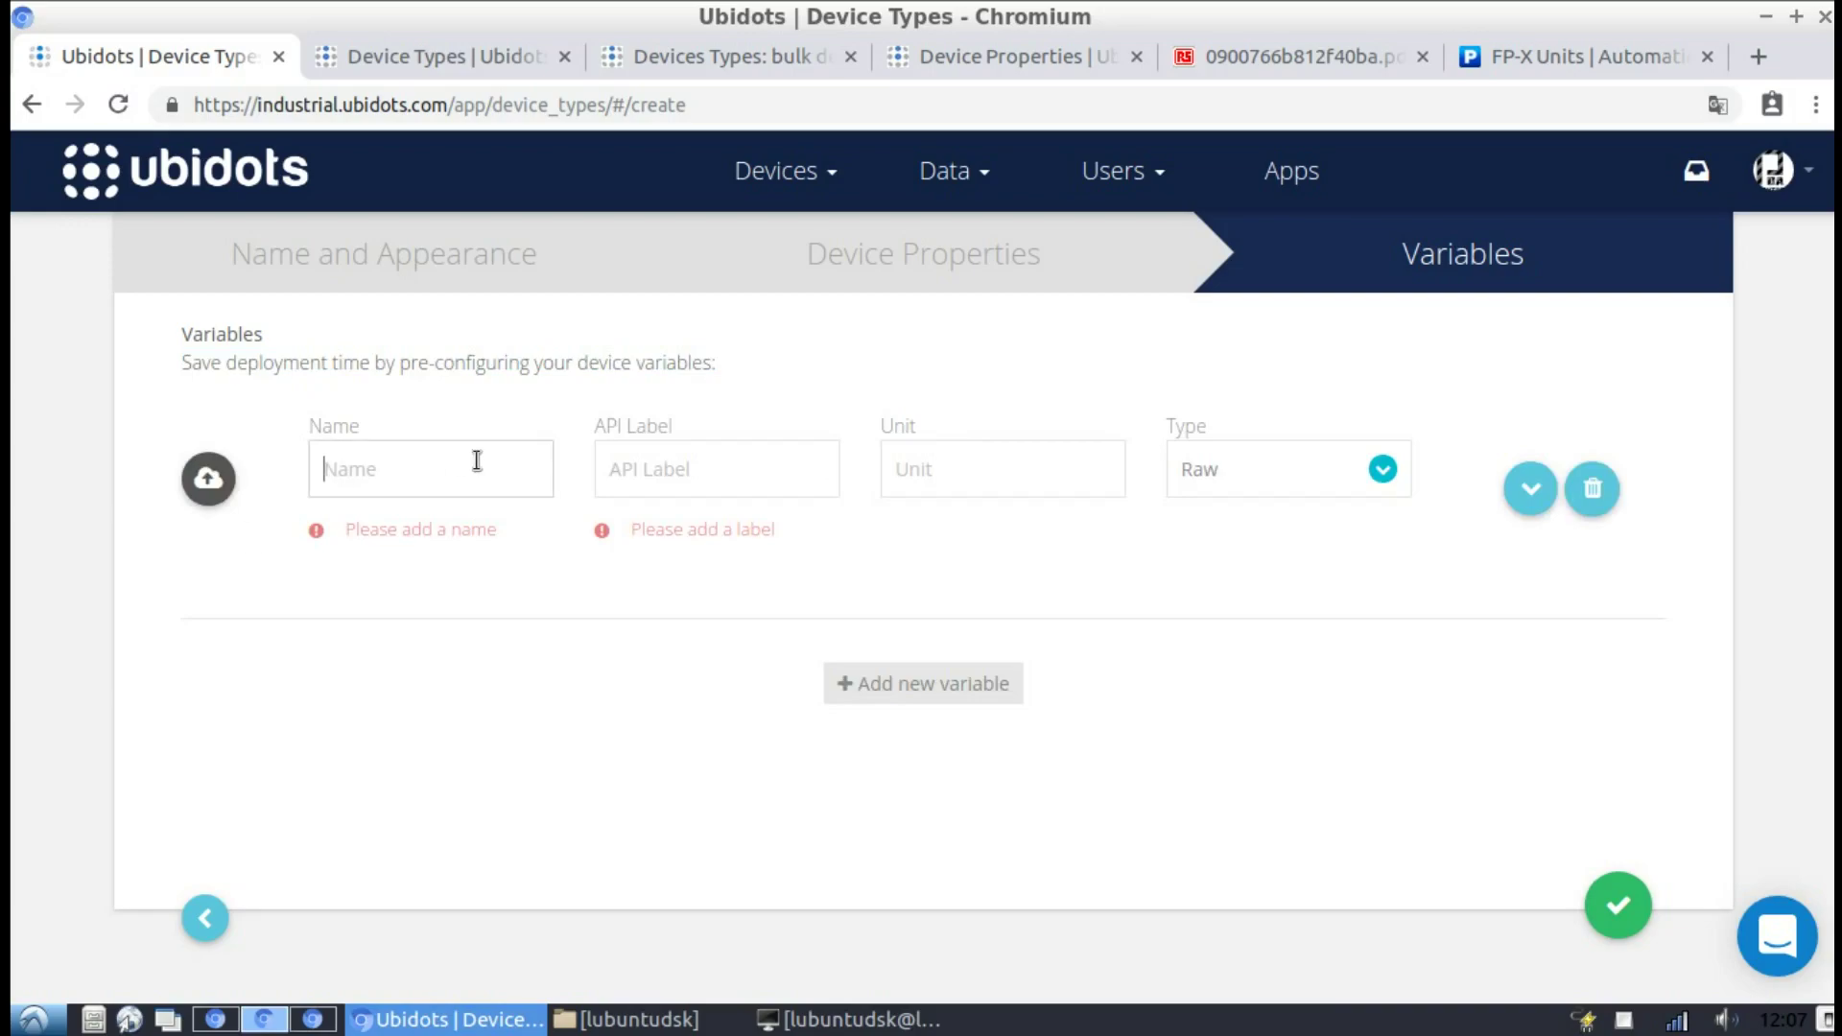
{"action": "type", "text": "DO"}
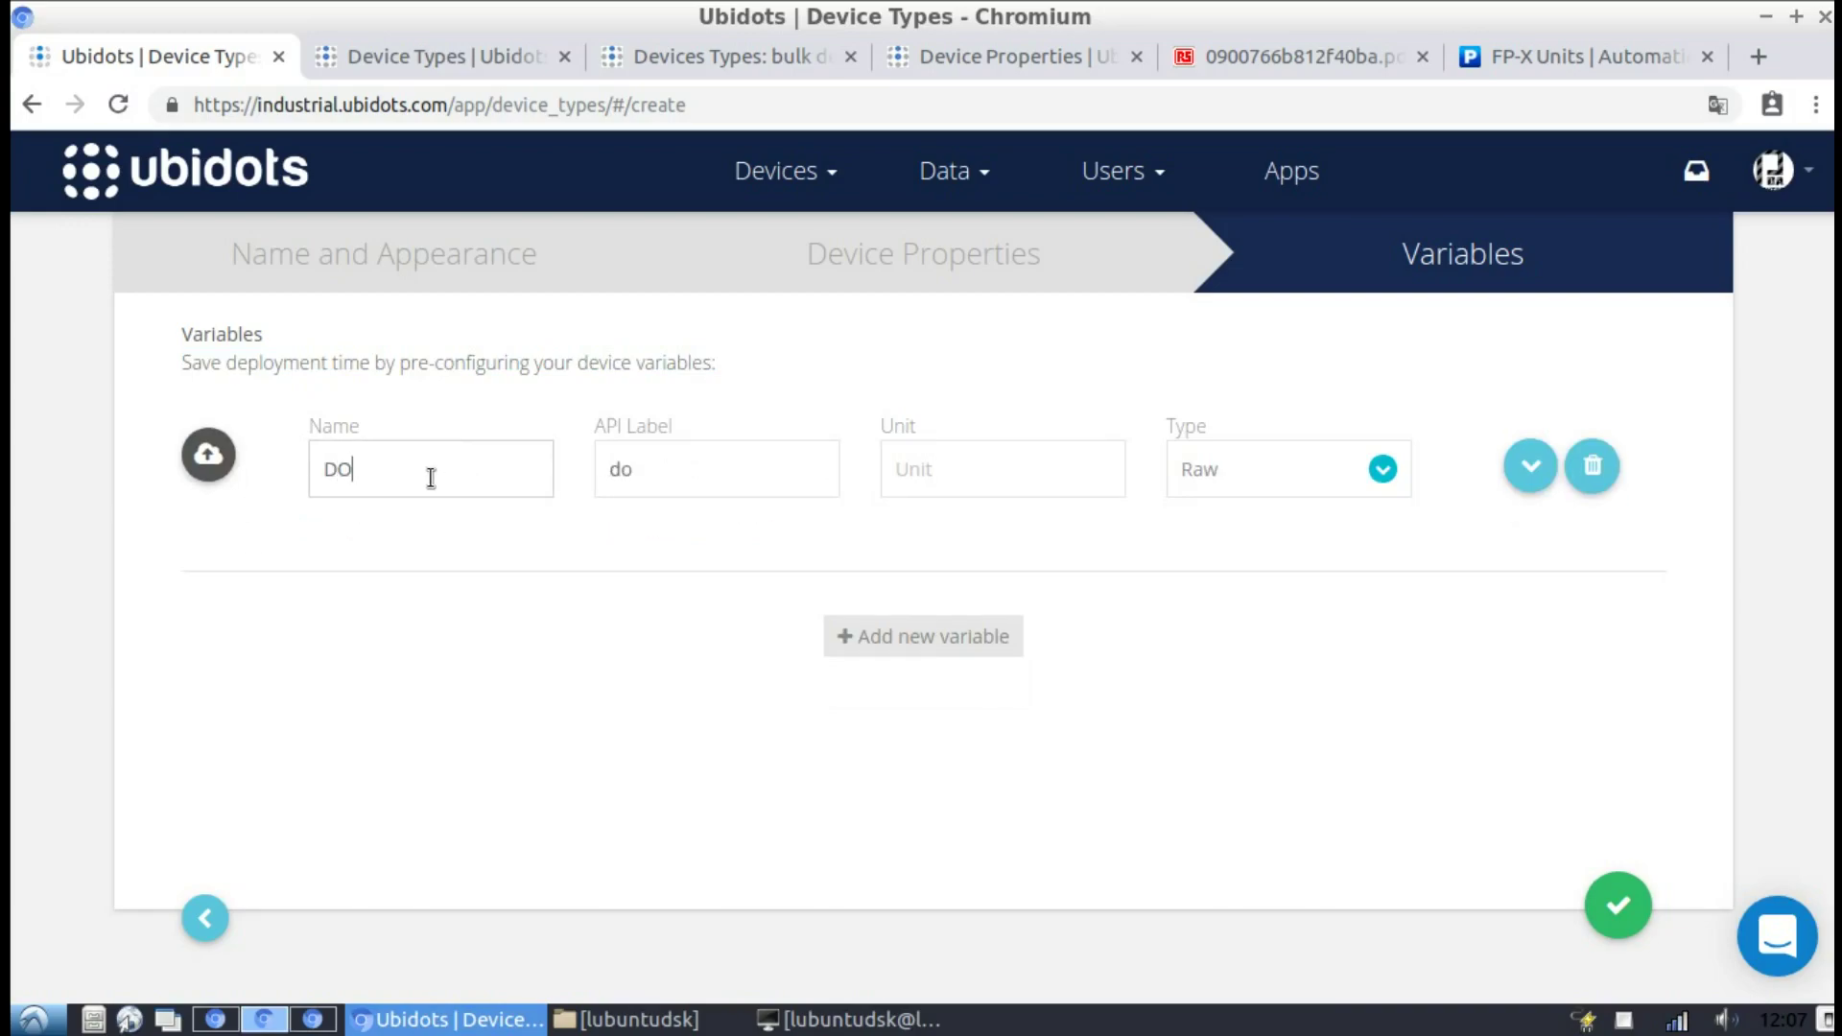
{"action": "left_click", "coordinate": [965, 471]}
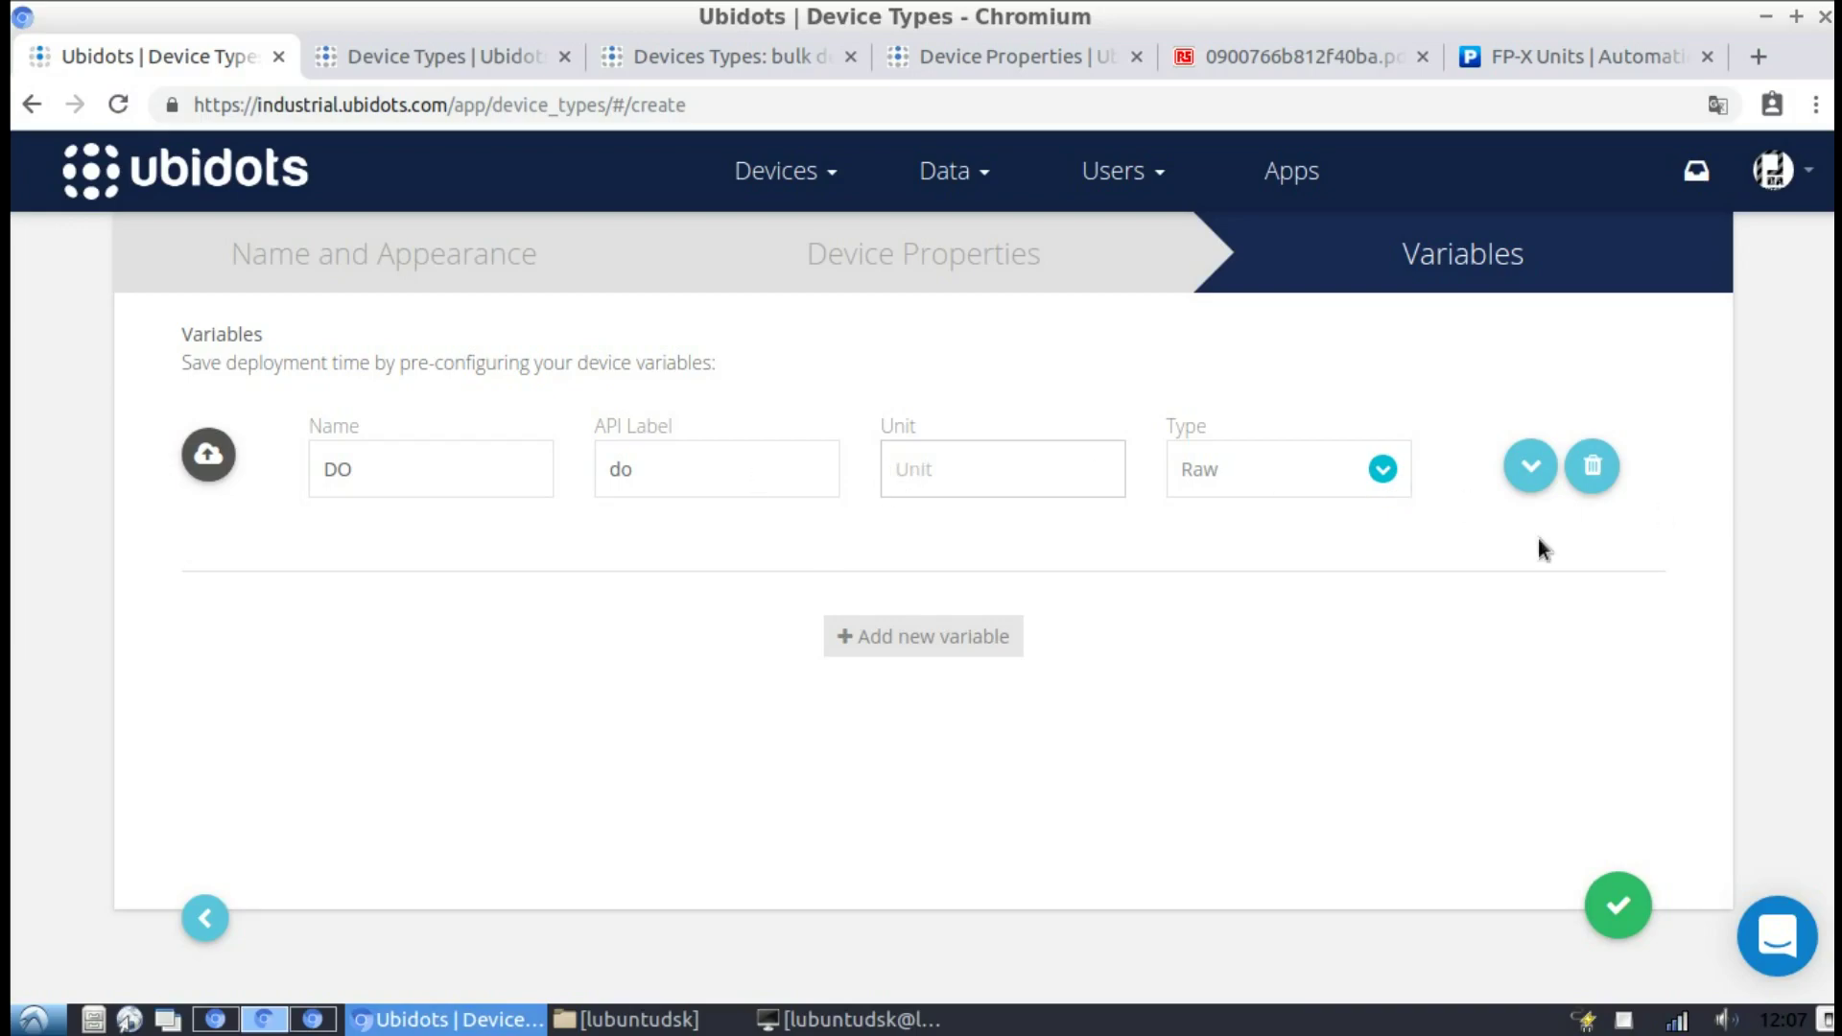
Set the DO variable's allowed range from 0 to 1 and its description to "Digital output Relay"
{"action": "left_click", "coordinate": [1523, 474]}
{"action": "left_click", "coordinate": [546, 608]}
{"action": "type", "text": "0"}
{"action": "key", "text": "Tab"}
{"action": "type", "text": "1"}
{"action": "left_click", "coordinate": [776, 683]}
{"action": "type", "text": "Digital output Relay"}
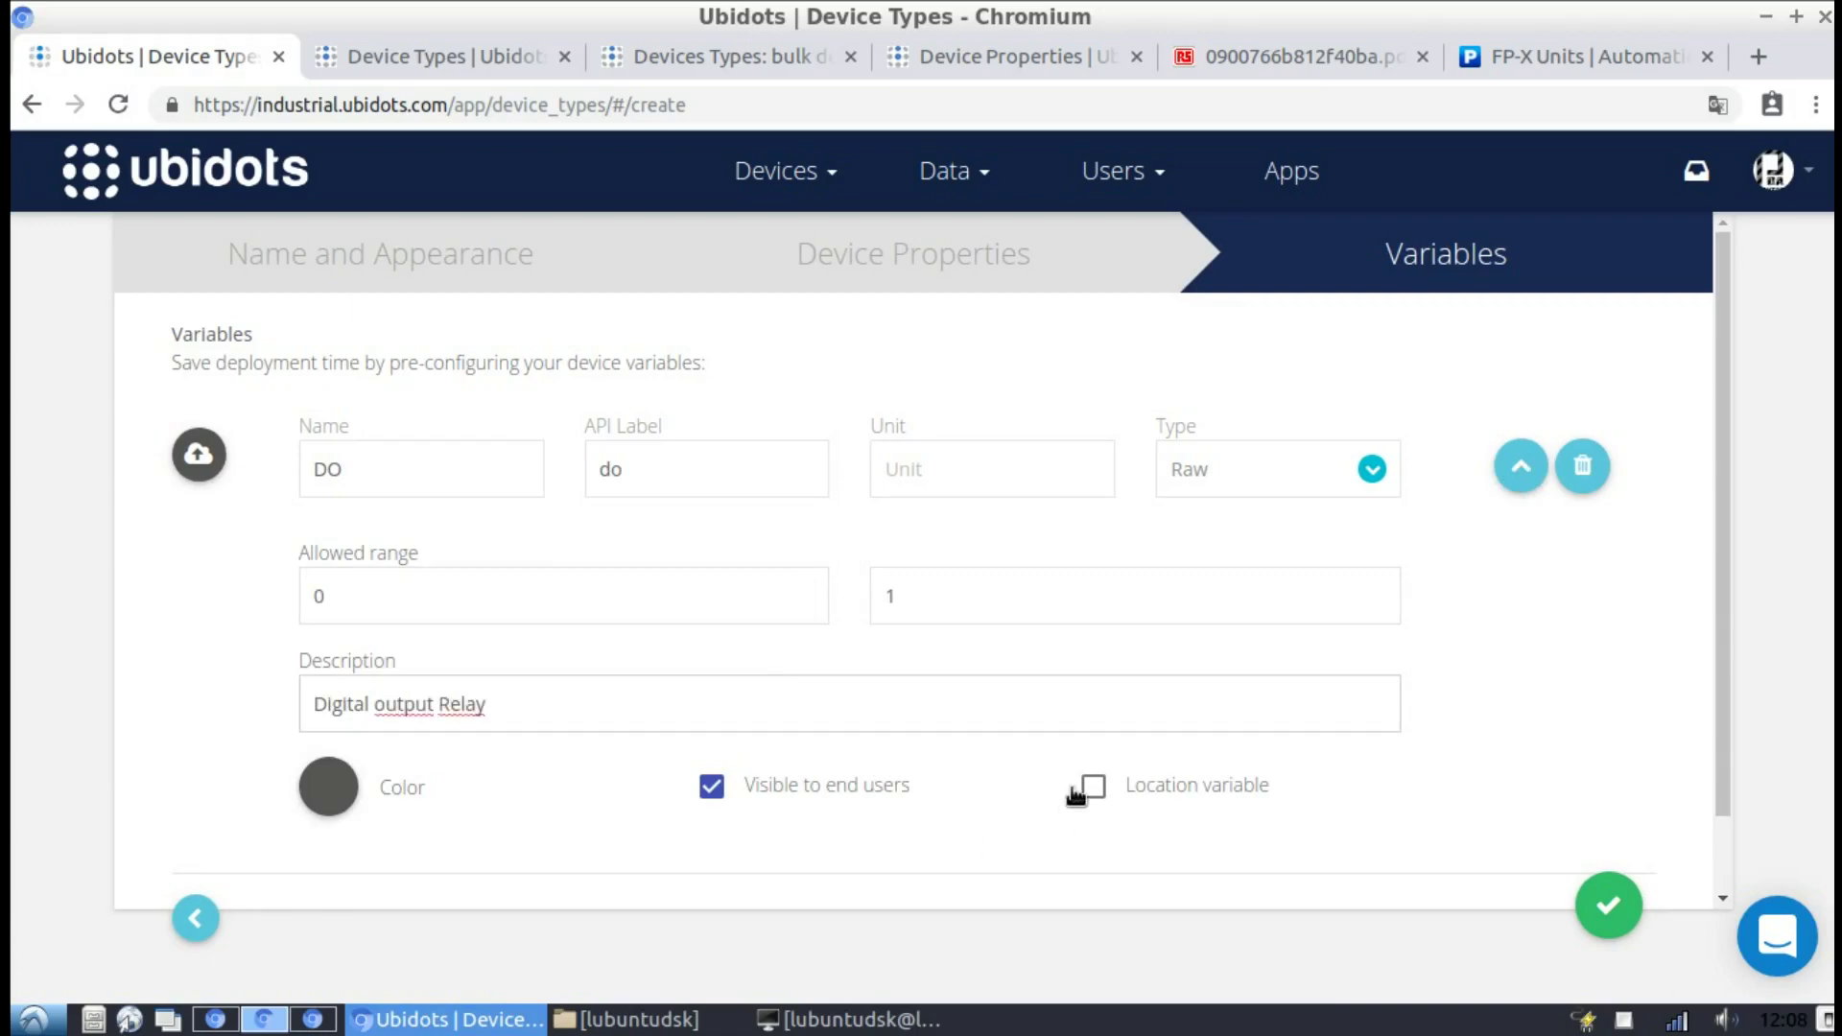
Mark the DO variable as a location variable, finish creating the device type and view the example provisioning request
{"action": "left_click", "coordinate": [1093, 785]}
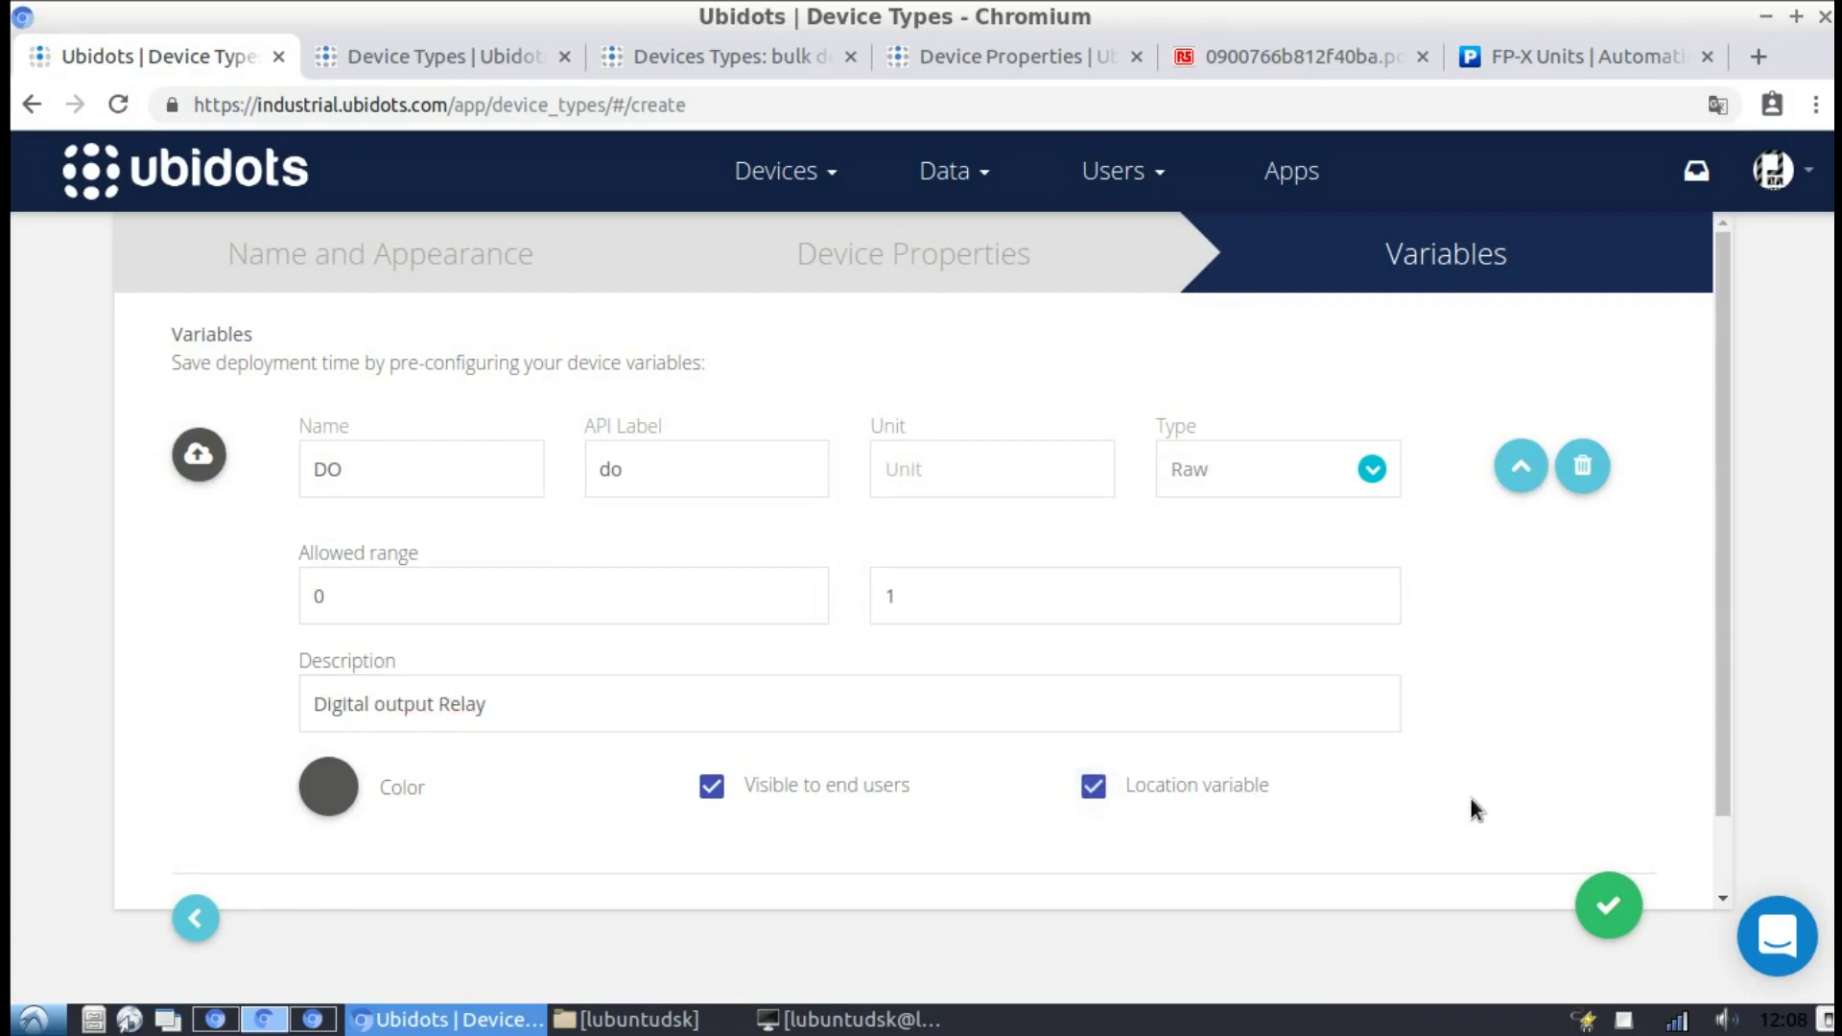
{"action": "left_click", "coordinate": [350, 797]}
{"action": "left_click", "coordinate": [1609, 909]}
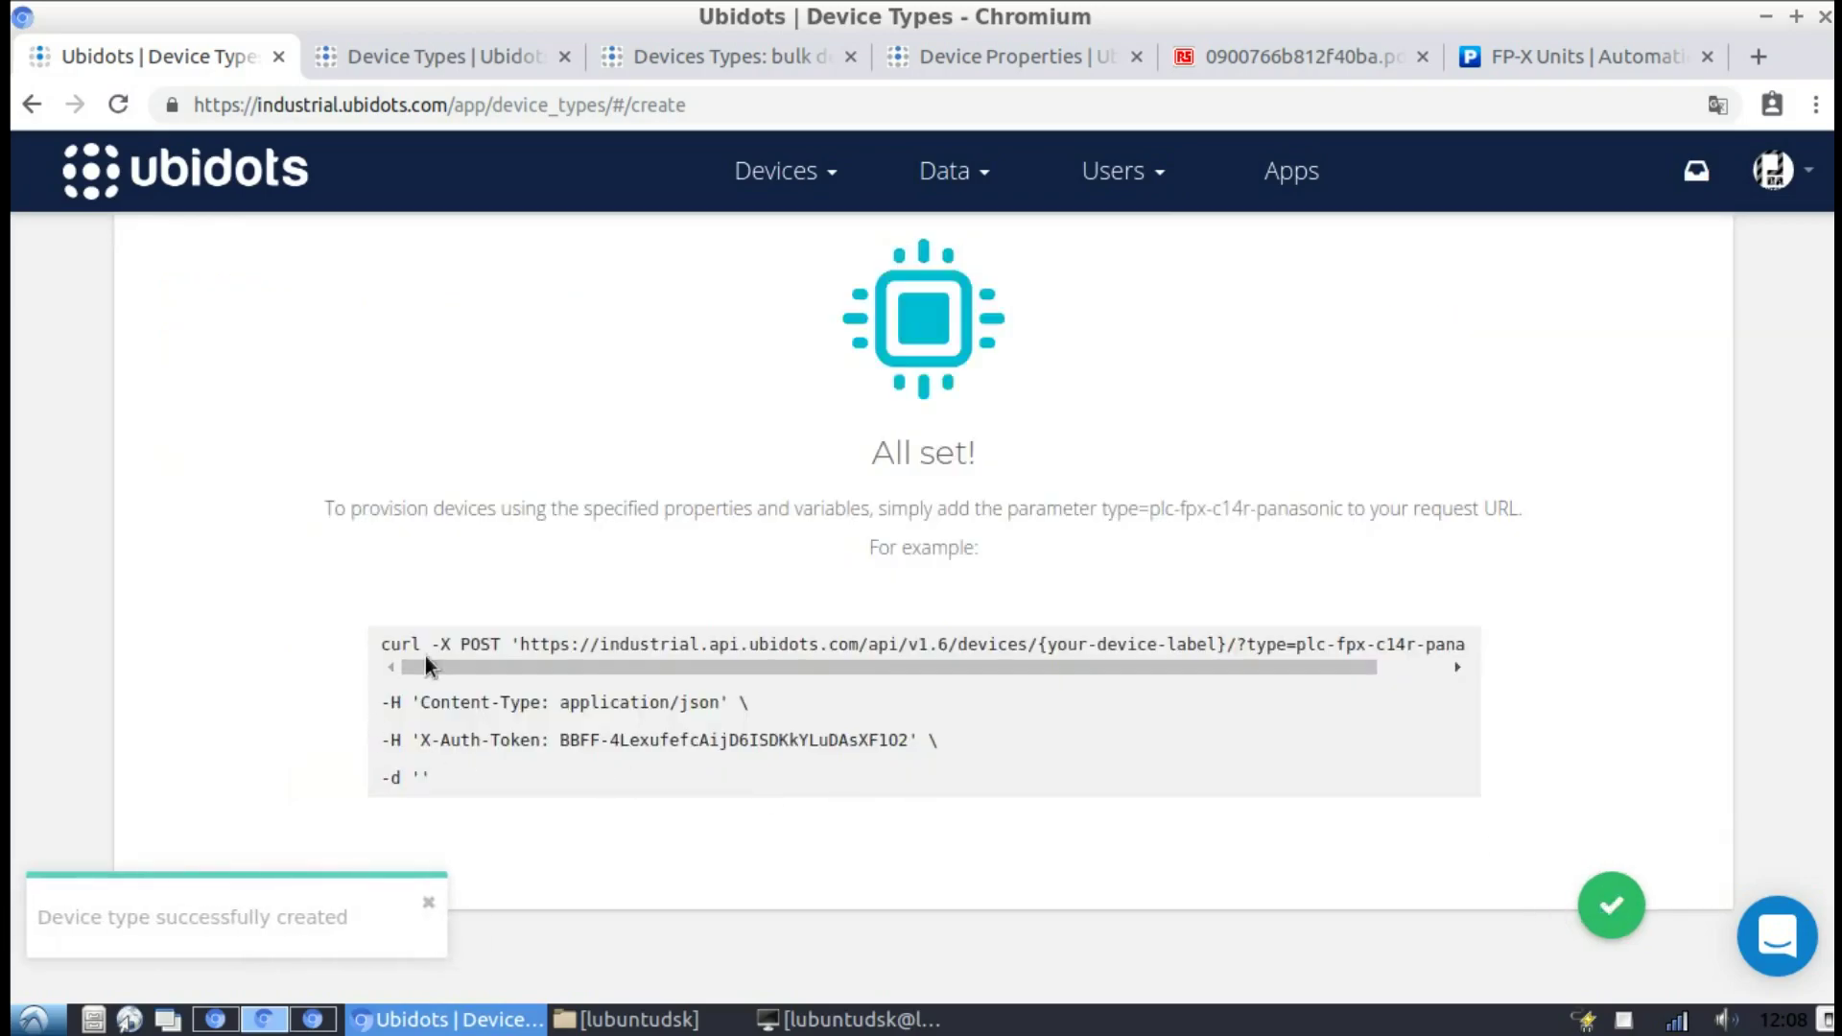
{"action": "left_click_drag", "start_coordinate": [960, 665], "coordinate": [843, 677]}
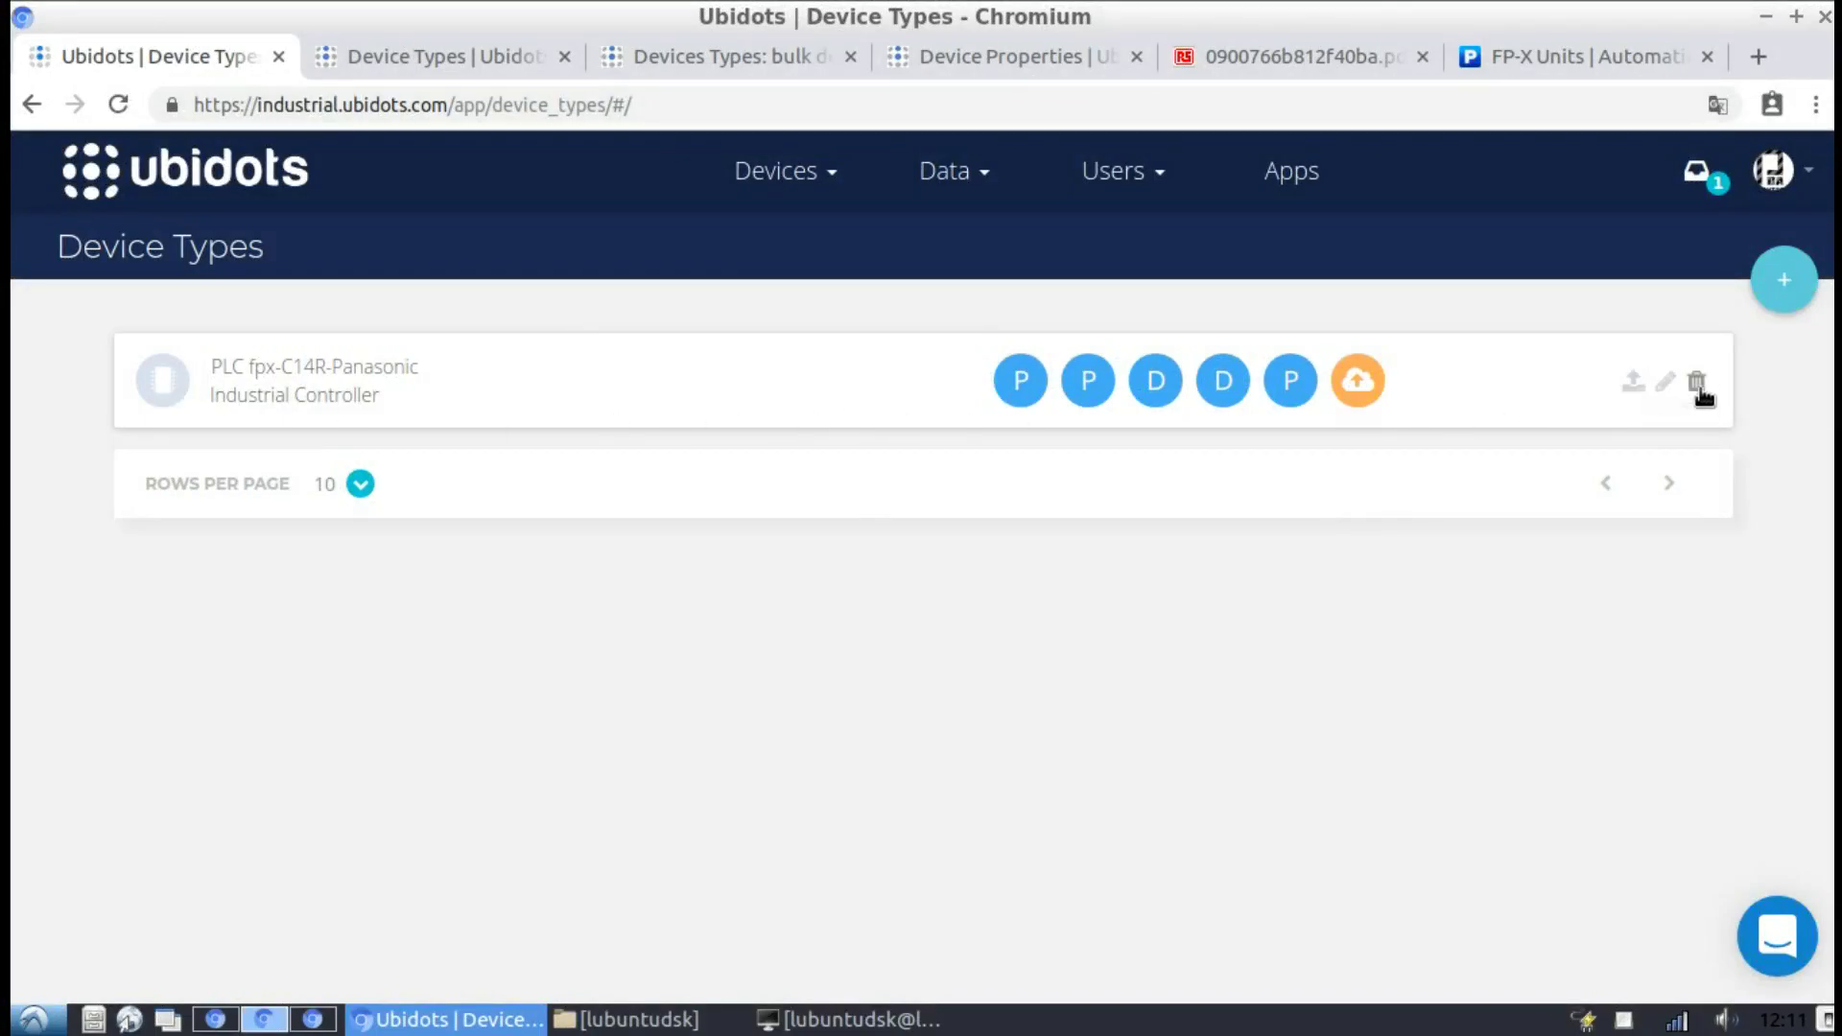
Open the bulk device upload for the PLC fpx-C14R-Panasonic type and download its template CSV file
{"action": "left_click", "coordinate": [1633, 383]}
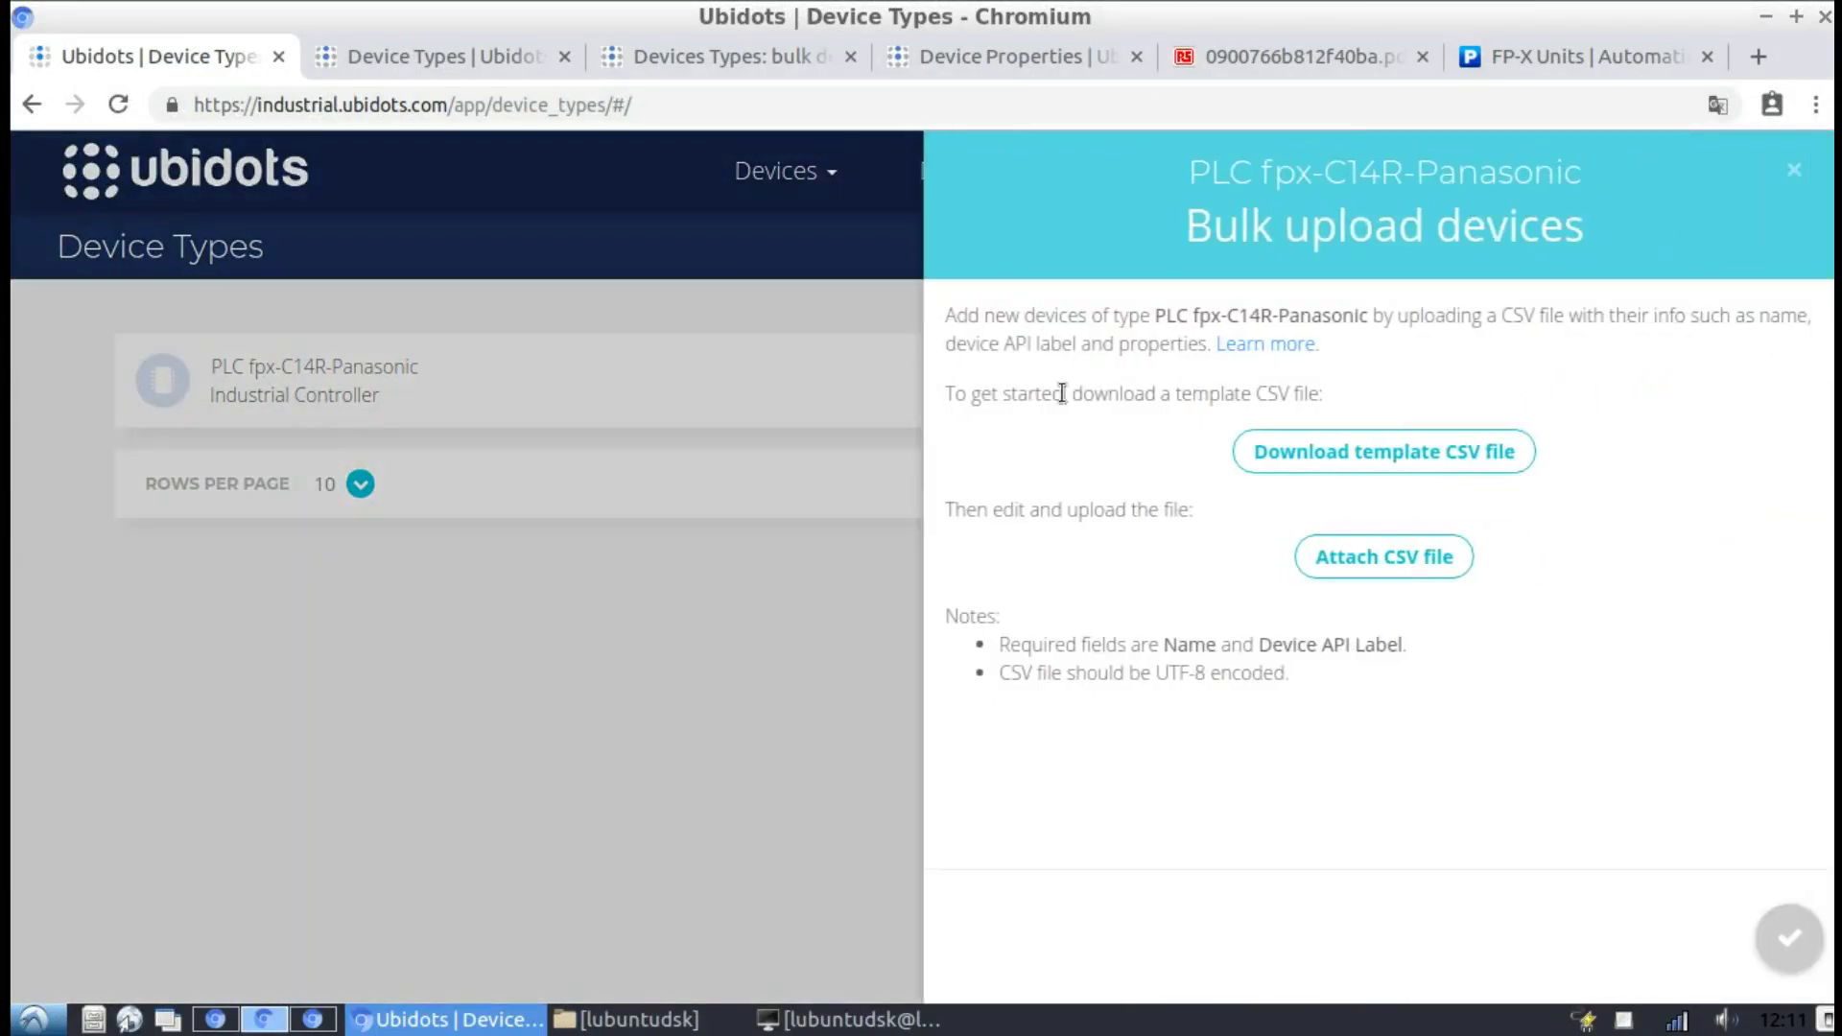
{"action": "left_click_drag", "start_coordinate": [955, 319], "coordinate": [1809, 322]}
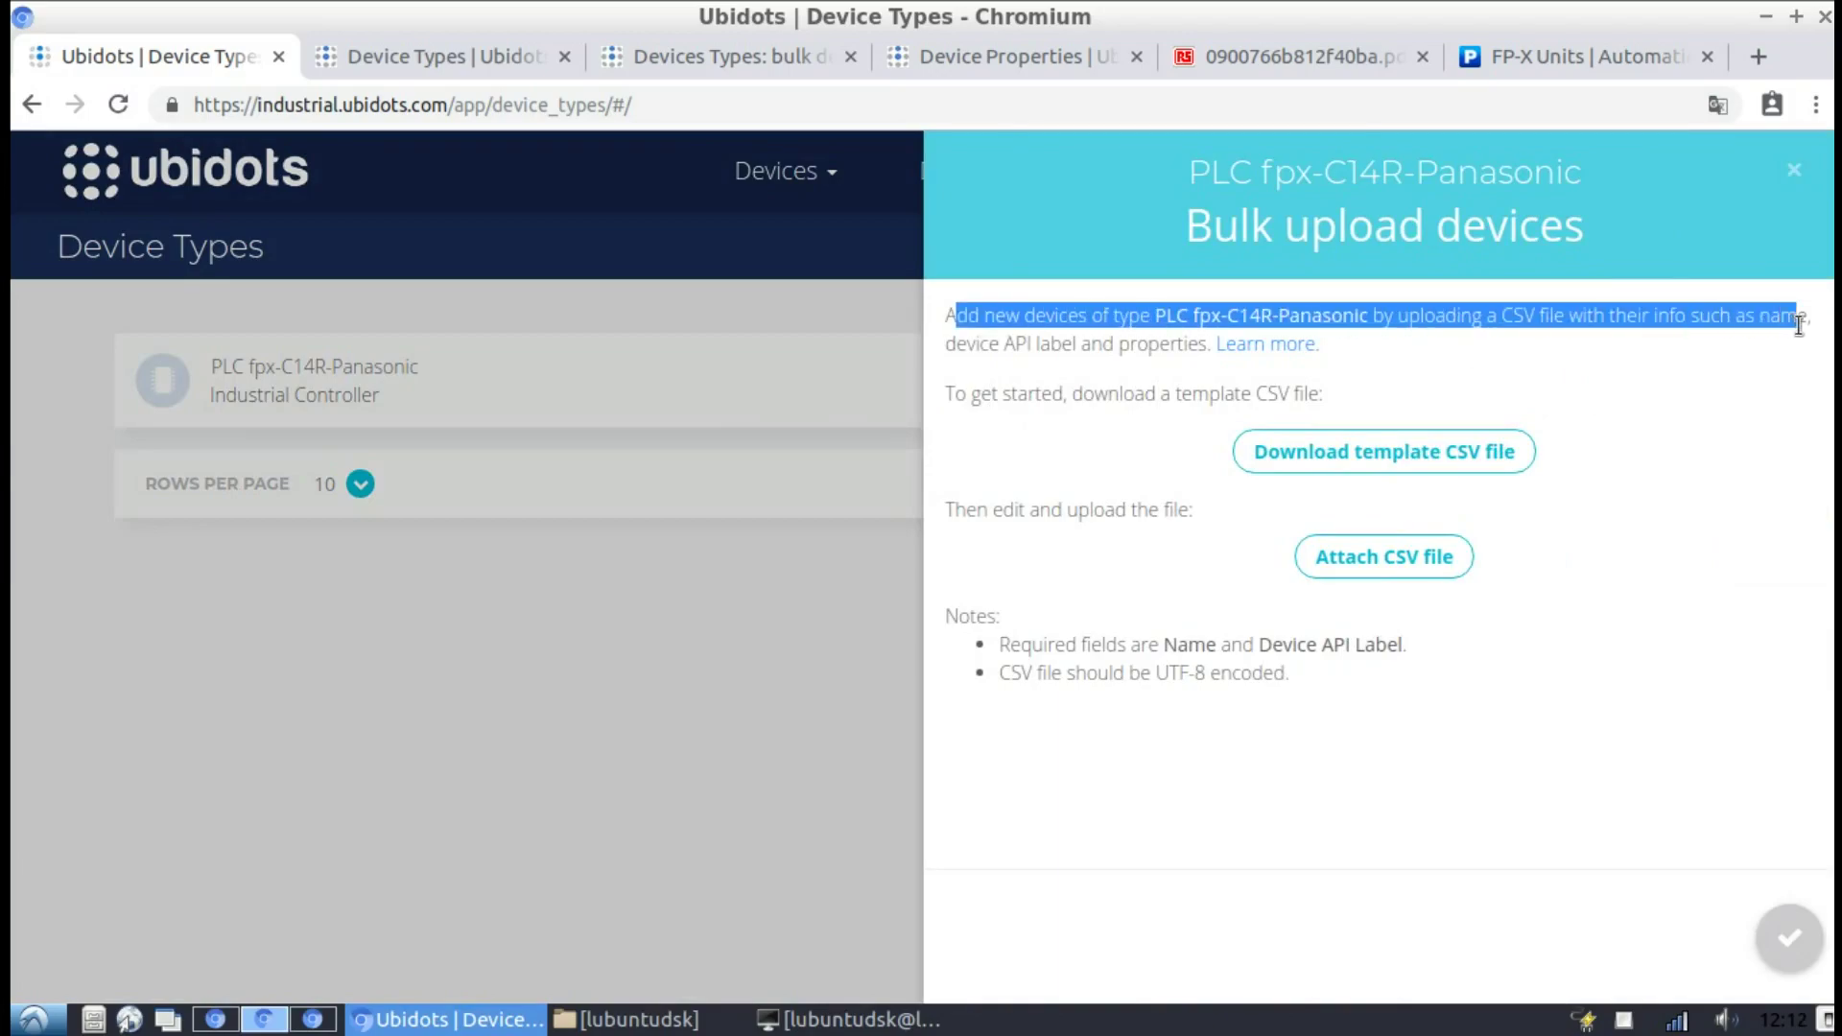
{"action": "left_click", "coordinate": [1167, 226]}
{"action": "left_click_drag", "start_coordinate": [1167, 227], "coordinate": [1585, 228]}
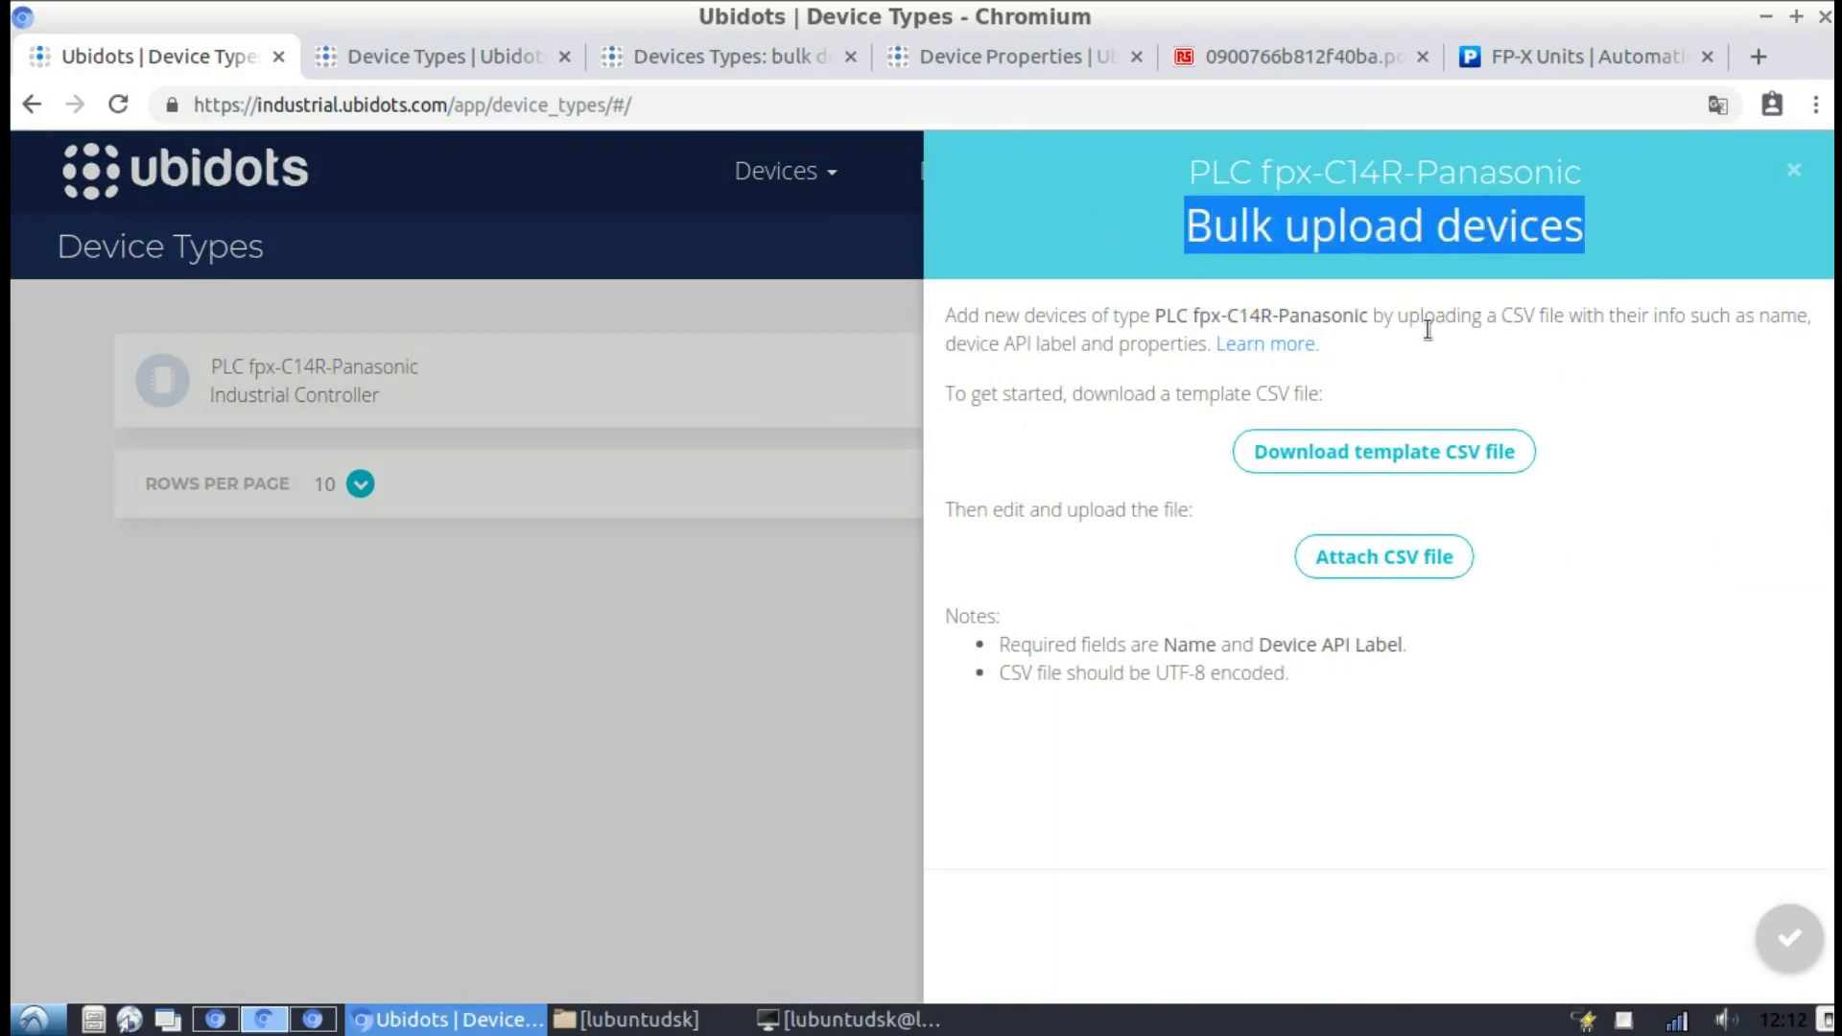
{"action": "left_click", "coordinate": [1388, 461]}
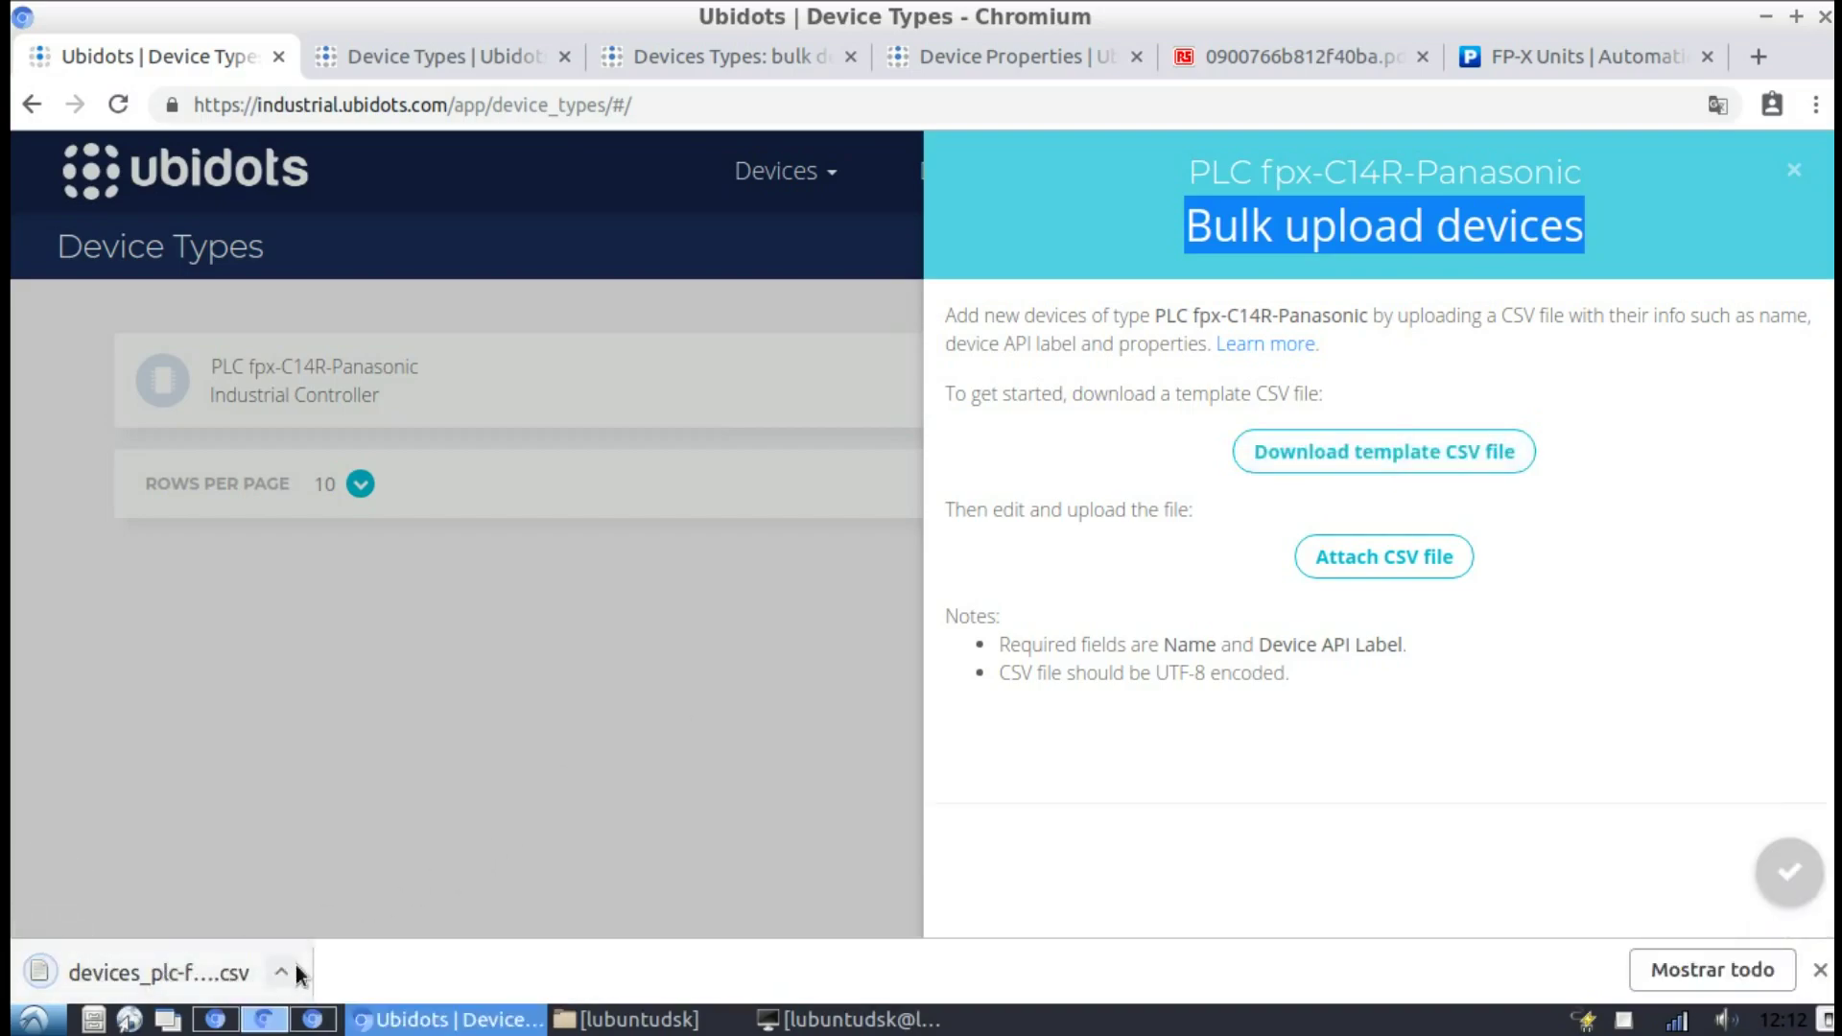
Switch to the file manager, find the downloaded devices_plc-fpx-c14r-panasonic.csv in Descargas and open it in Gnumeric
{"action": "key", "text": "alt+Tab"}
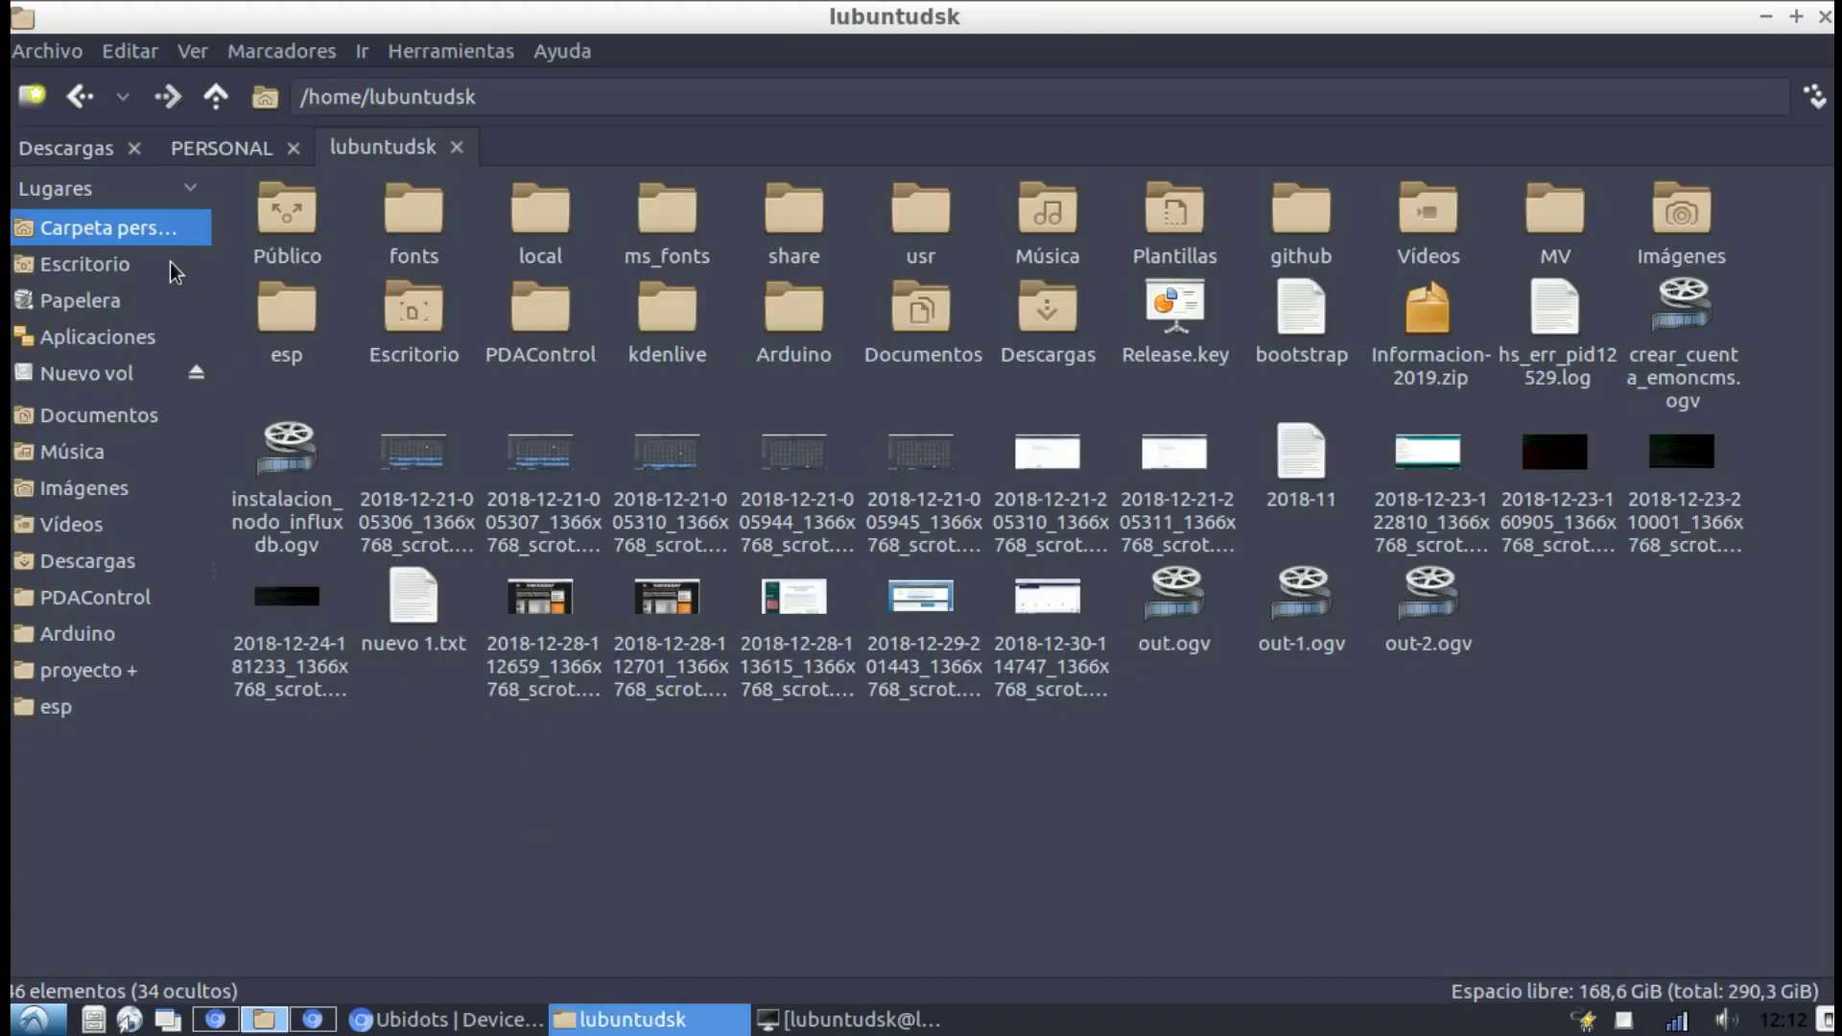
{"action": "left_click", "coordinate": [65, 147]}
{"action": "left_click", "coordinate": [662, 504]}
{"action": "right_click", "coordinate": [681, 518]}
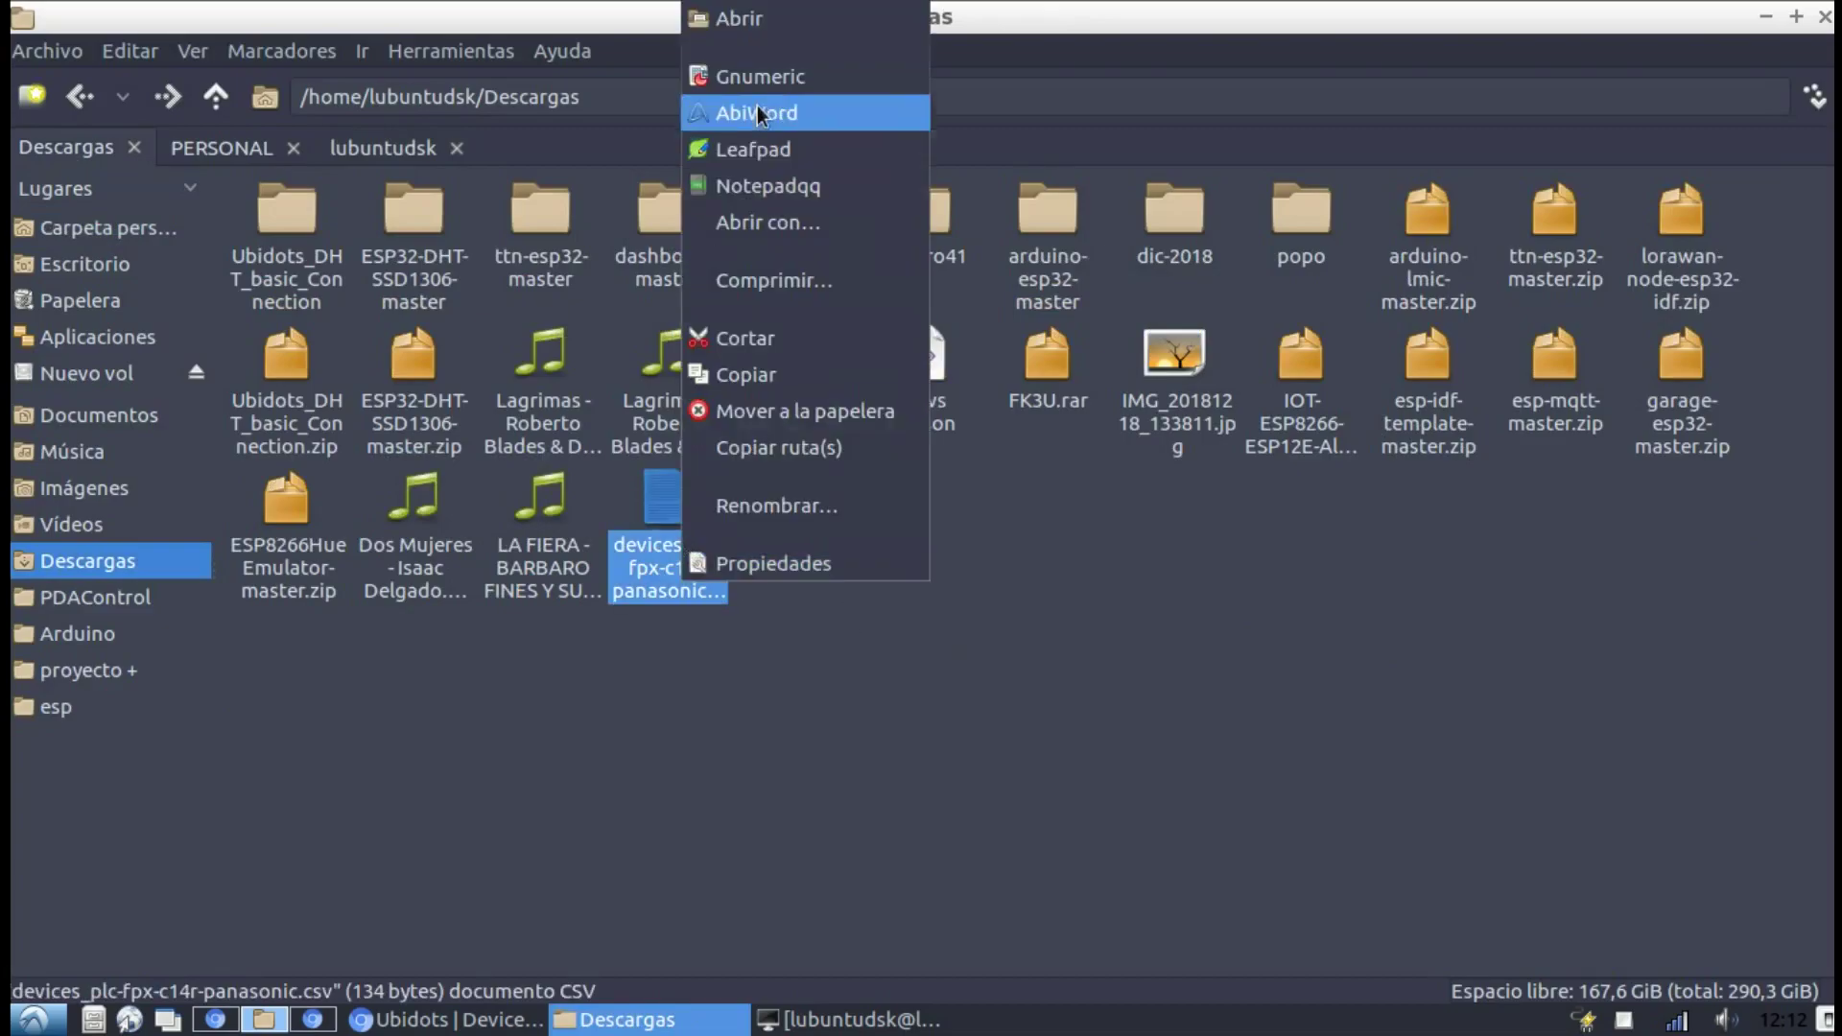
{"action": "left_click", "coordinate": [760, 77]}
Fit the widths of the columns from Description to comunication-module to their header texts
{"action": "left_click", "coordinate": [288, 317]}
{"action": "double_click", "coordinate": [488, 268]}
{"action": "double_click", "coordinate": [619, 269]}
{"action": "double_click", "coordinate": [743, 269]}
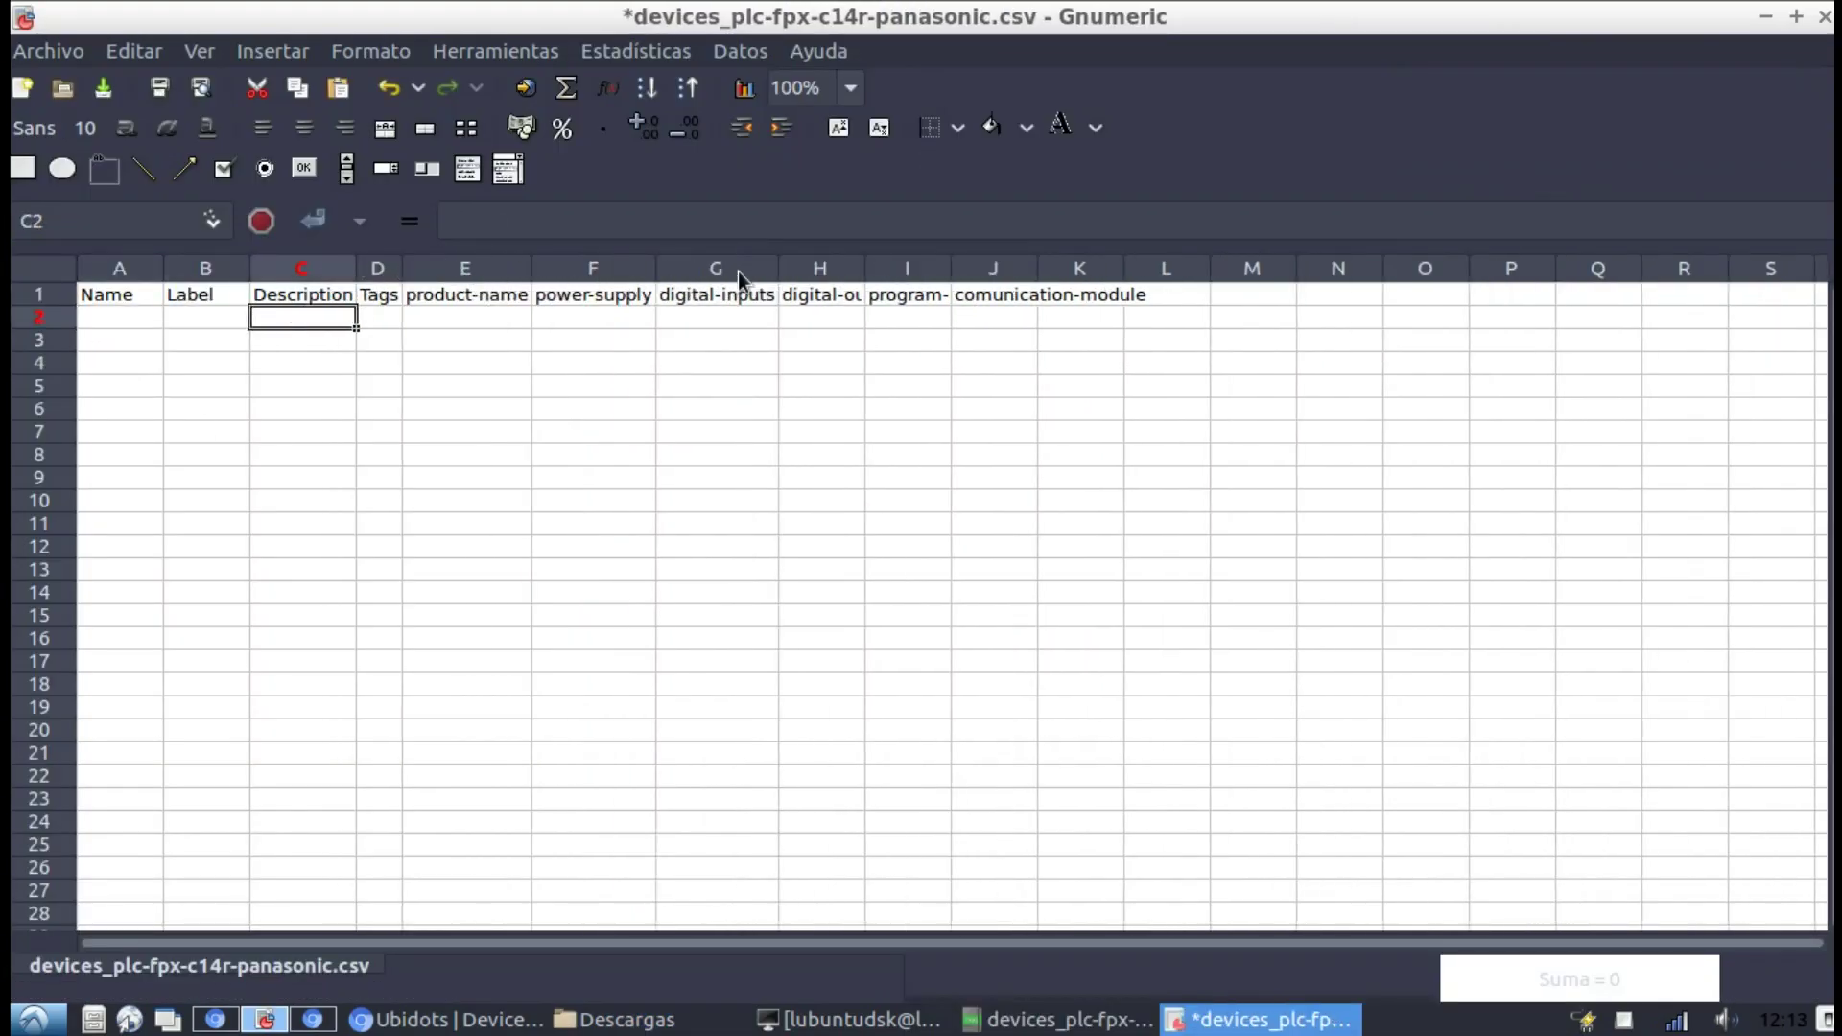
{"action": "double_click", "coordinate": [866, 268]}
{"action": "double_click", "coordinate": [999, 268]}
{"action": "double_click", "coordinate": [1159, 269]}
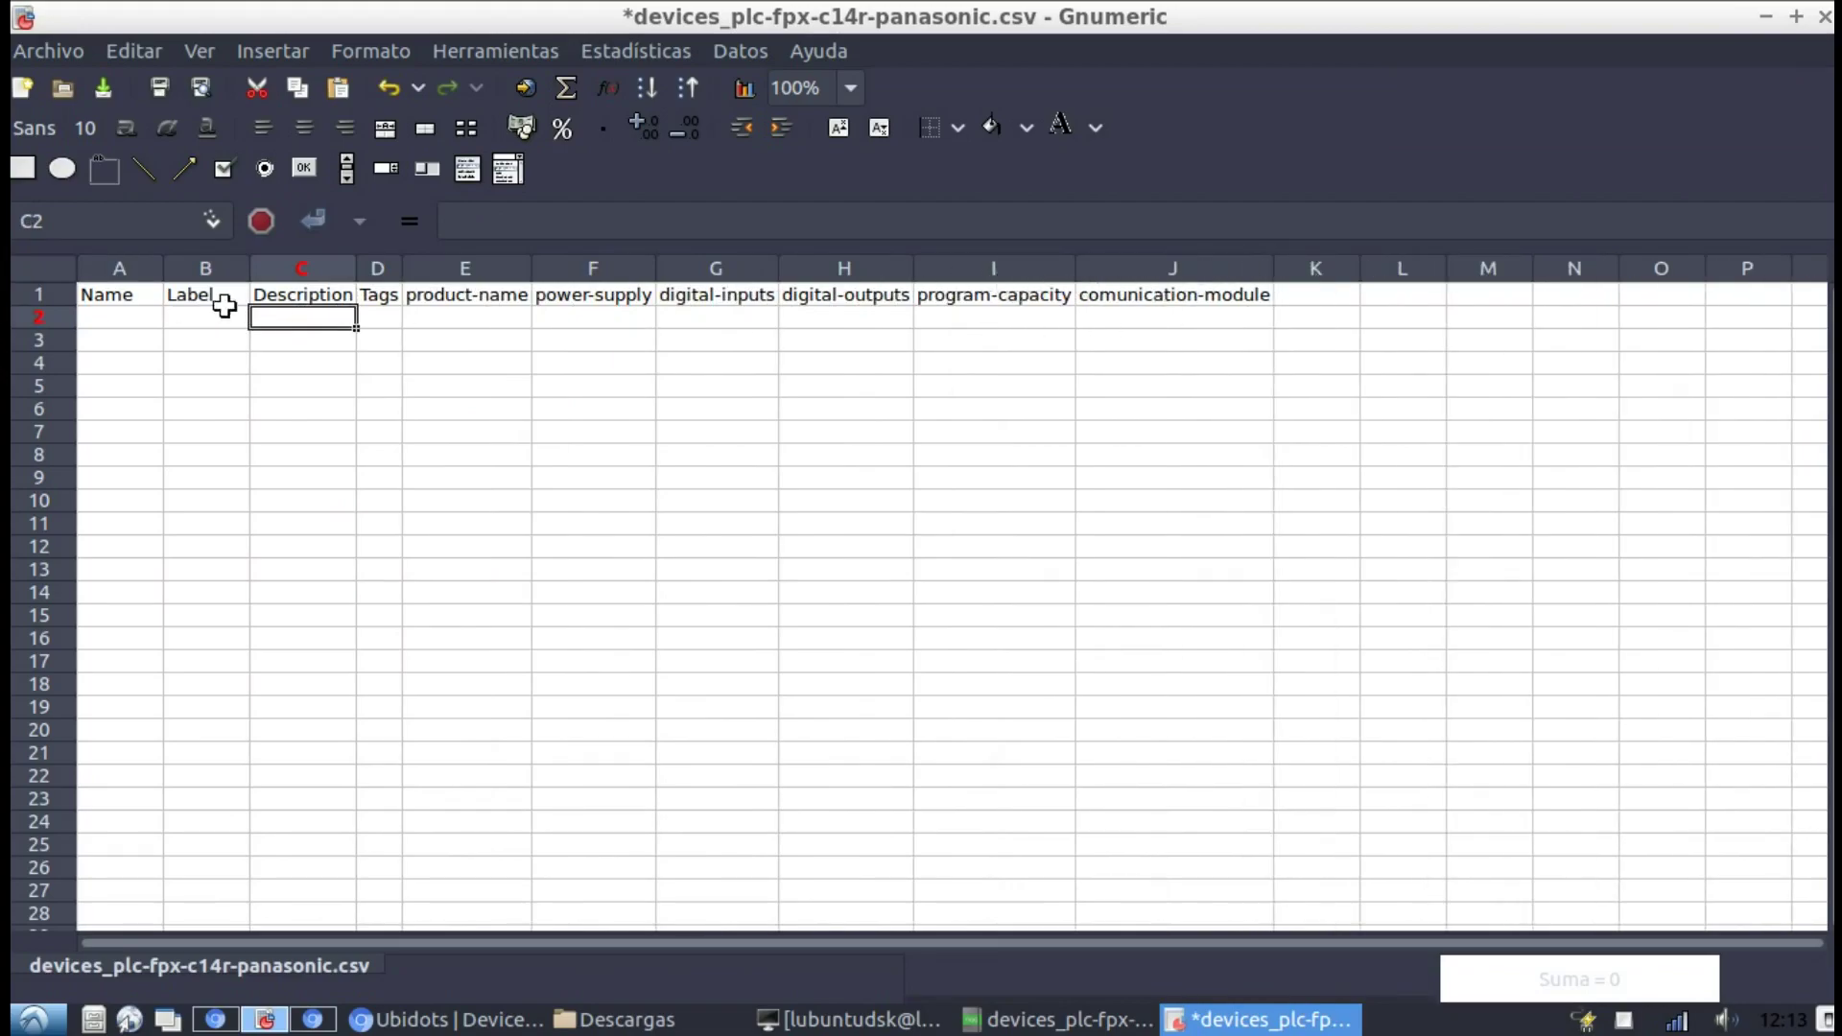
Enter "Controller Fpx C14R#1" as the first device's name in cell A2
{"action": "left_click", "coordinate": [1044, 364]}
{"action": "left_click", "coordinate": [144, 317]}
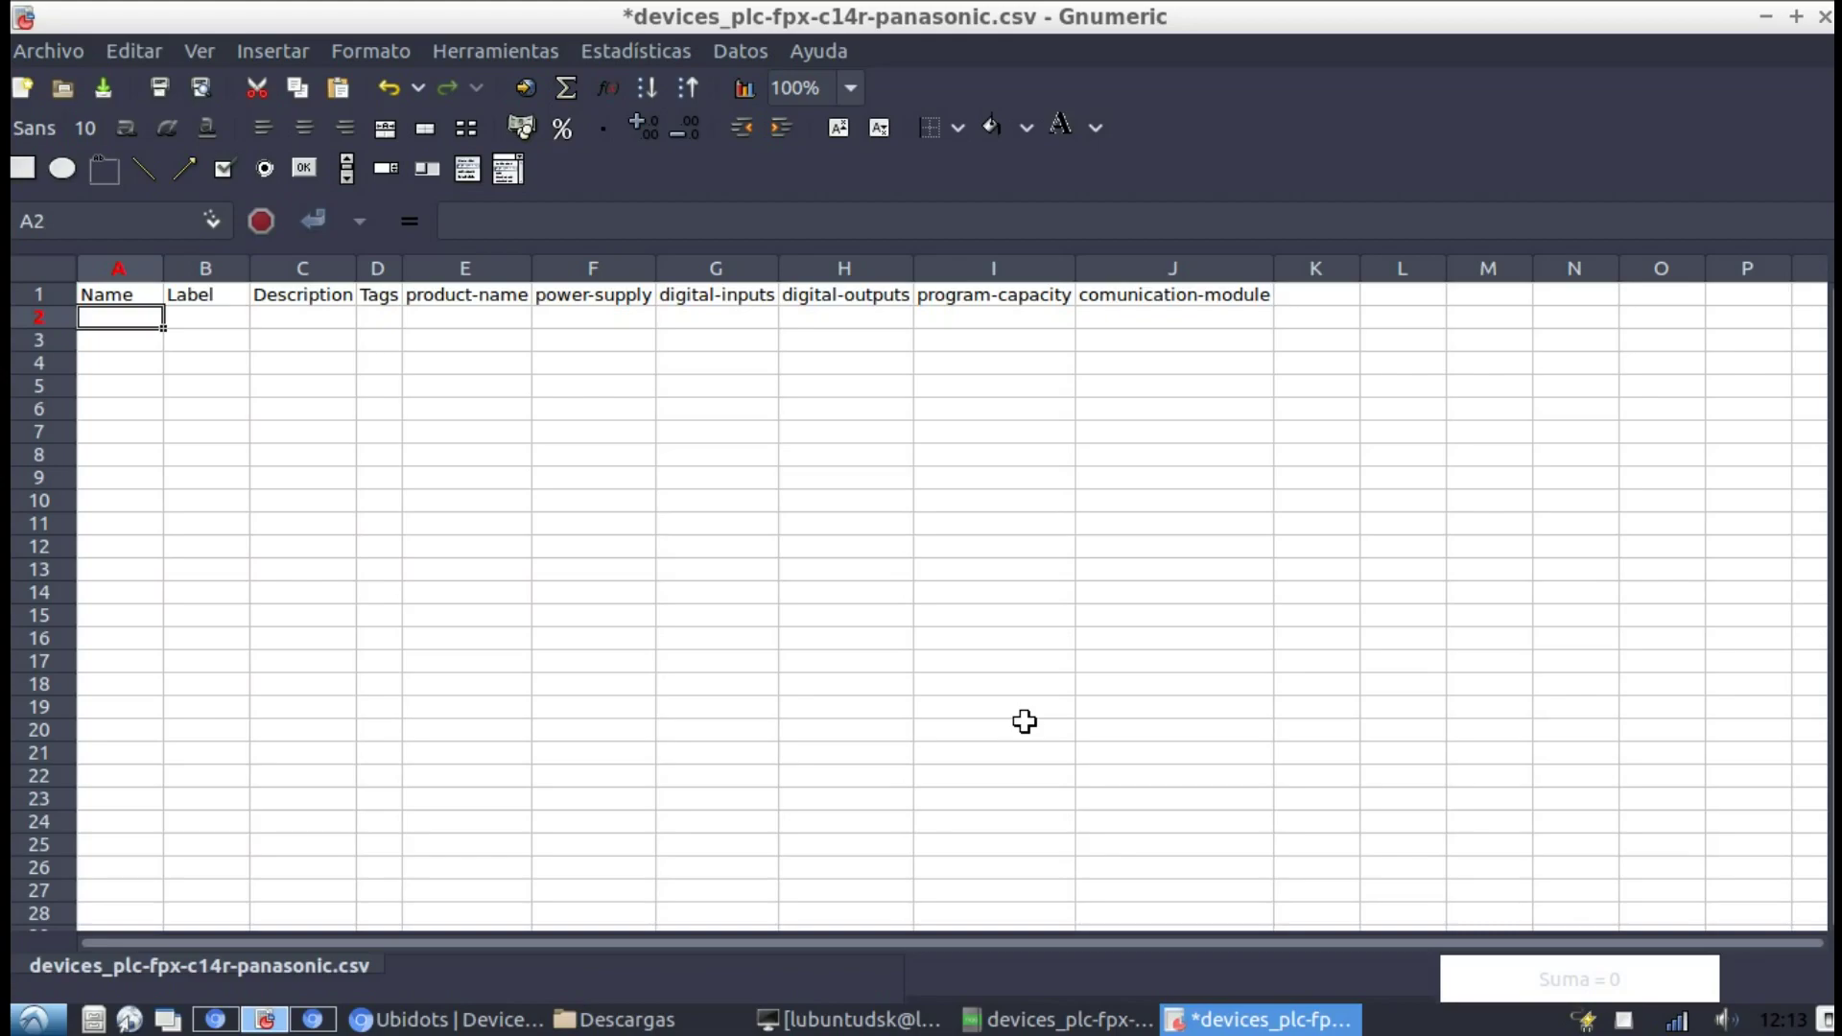
{"action": "type", "text": "Controller Fpx"}
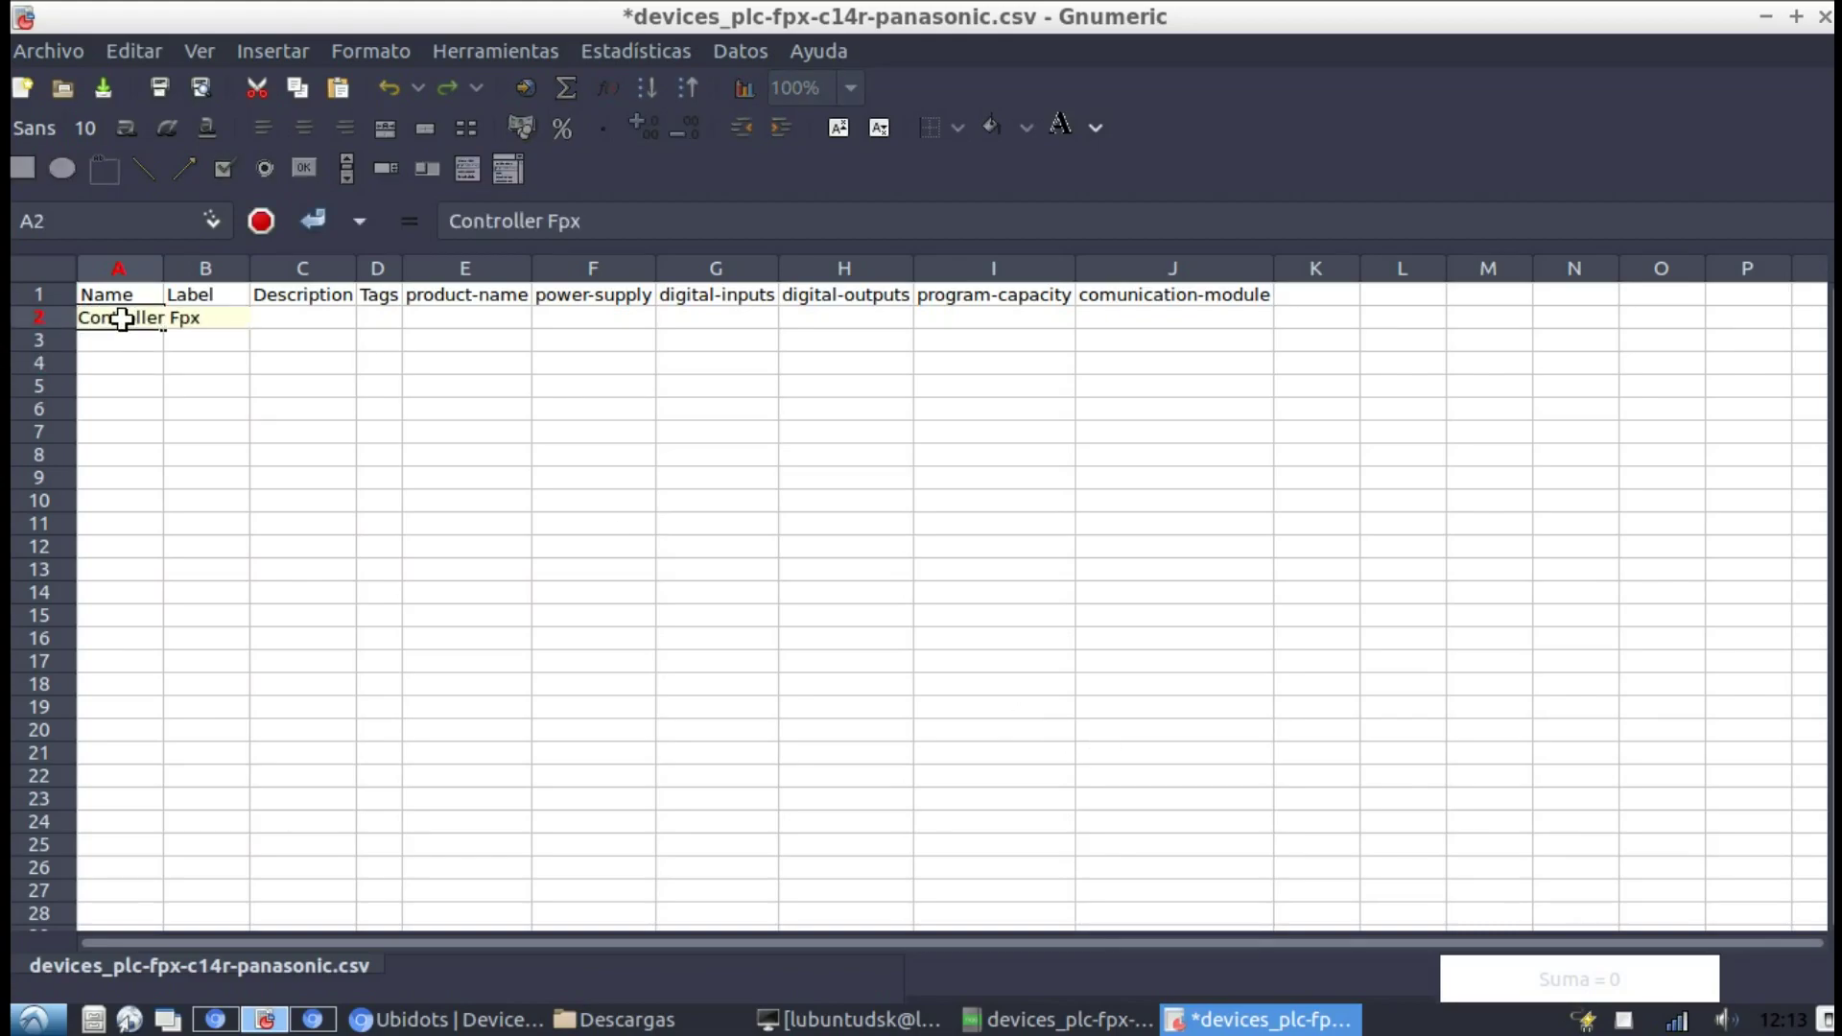
{"action": "type", "text": "#1"}
{"action": "key", "text": "Return"}
Enter the first device's label "11-07-27-00" in B2 and its description "INDUSTRIAL CONTROLLER" in C2
{"action": "left_click", "coordinate": [165, 293]}
{"action": "key", "text": "Down"}
{"action": "type", "text": "11"}
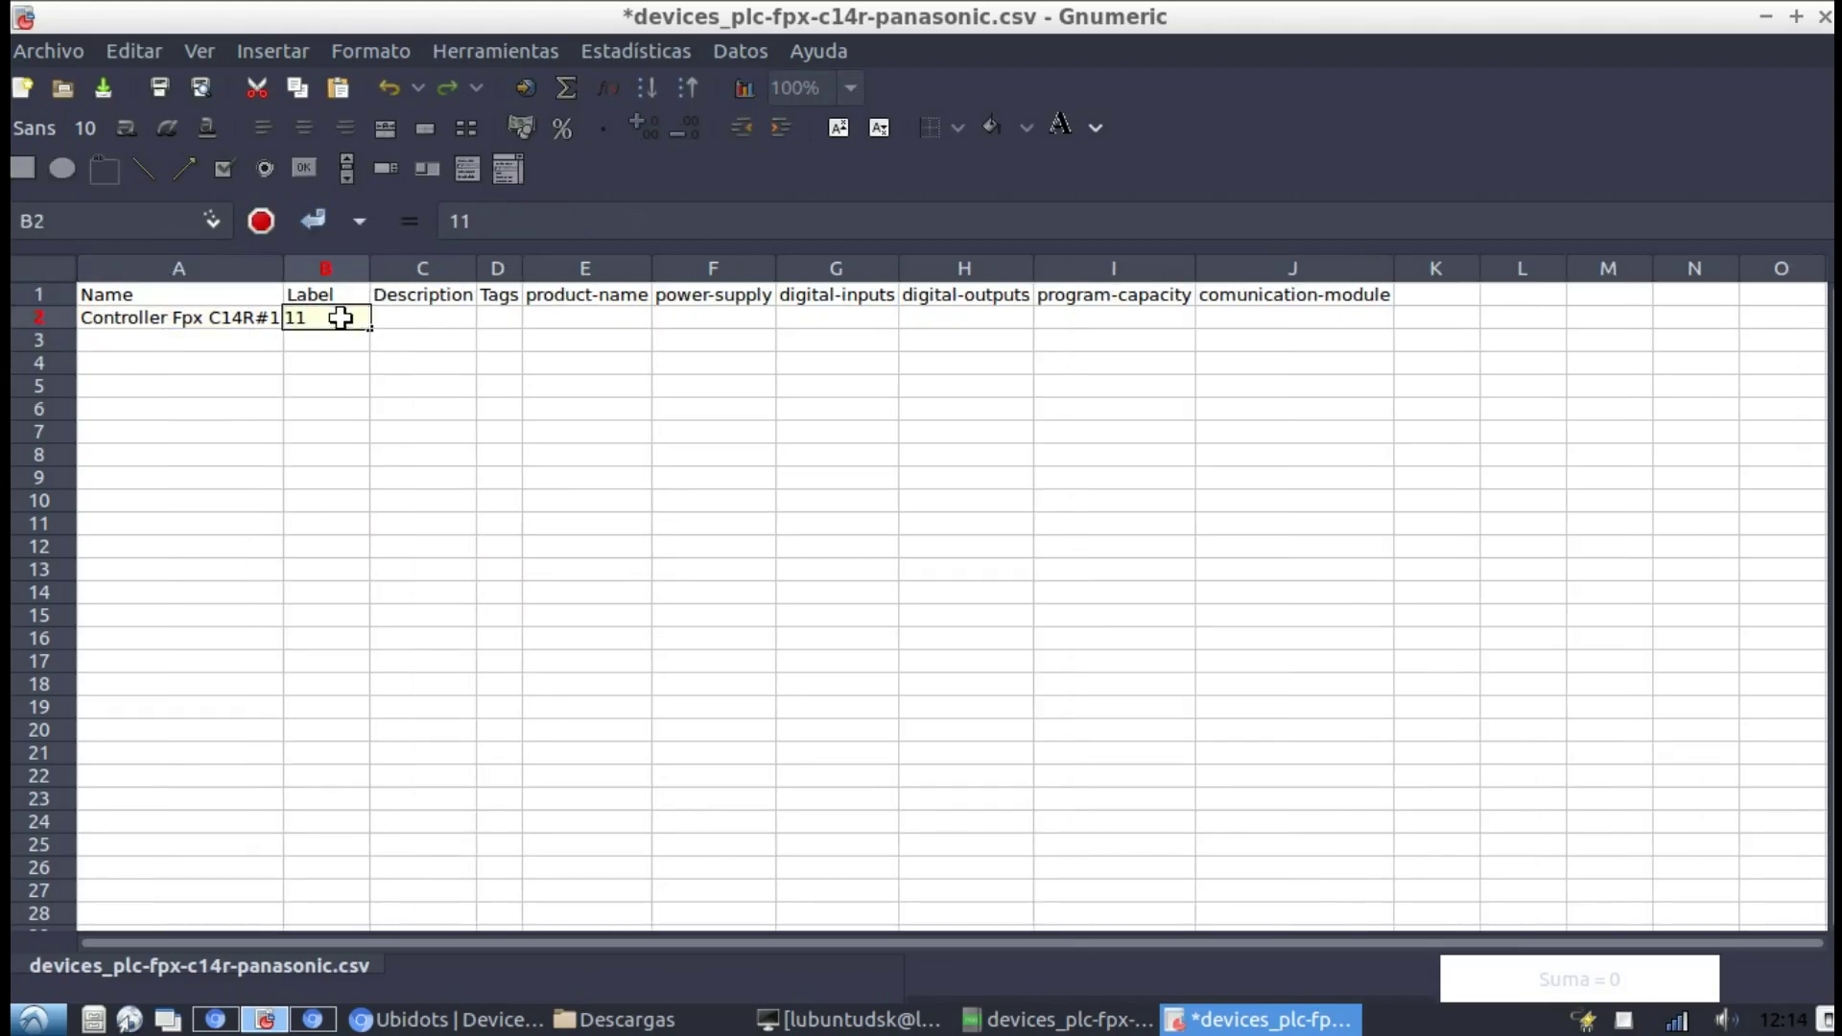
{"action": "type", "text": "-07-27-00"}
{"action": "key", "text": "Return"}
{"action": "left_click", "coordinate": [464, 320]}
{"action": "type", "text": "INDUSTRIAL CONTROLLER"}
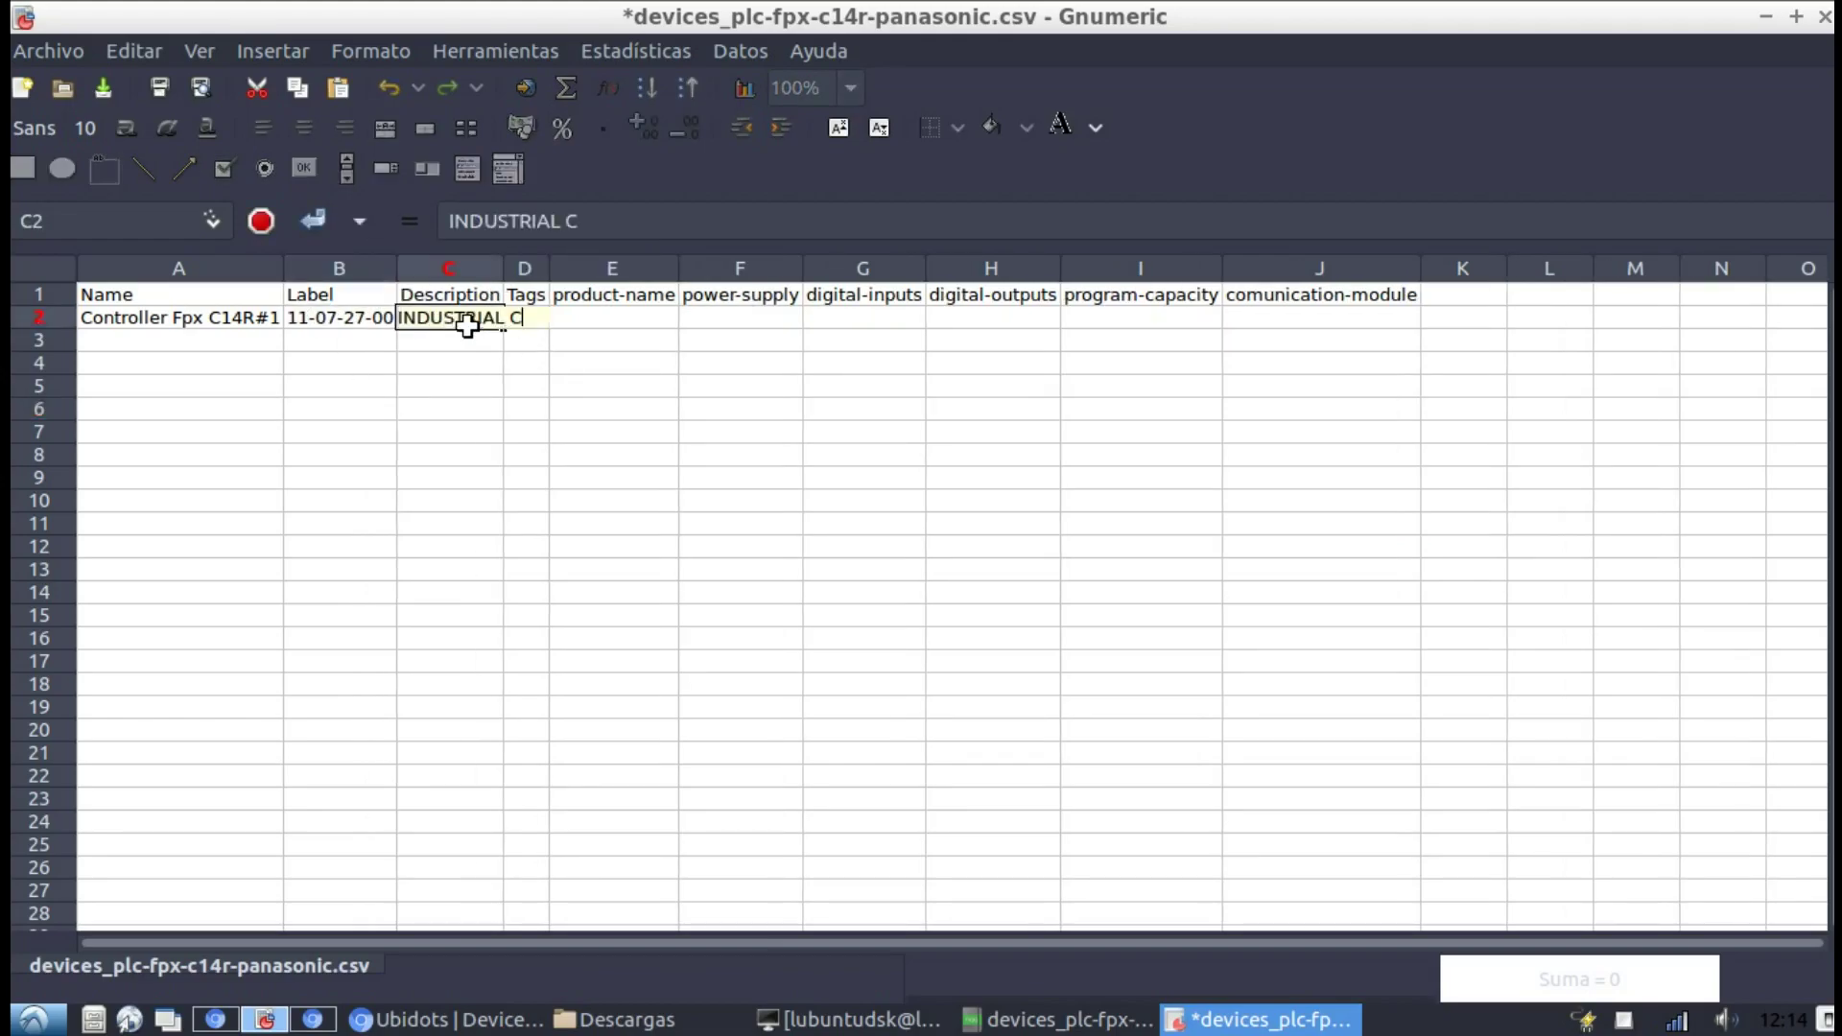
{"action": "left_click", "coordinate": [467, 360]}
Enter the tags "plc, panasonic, automation" for the first device in D2 and widen the Tags column to fit
{"action": "left_click", "coordinate": [671, 320]}
{"action": "type", "text": "plc panasonic automation"}
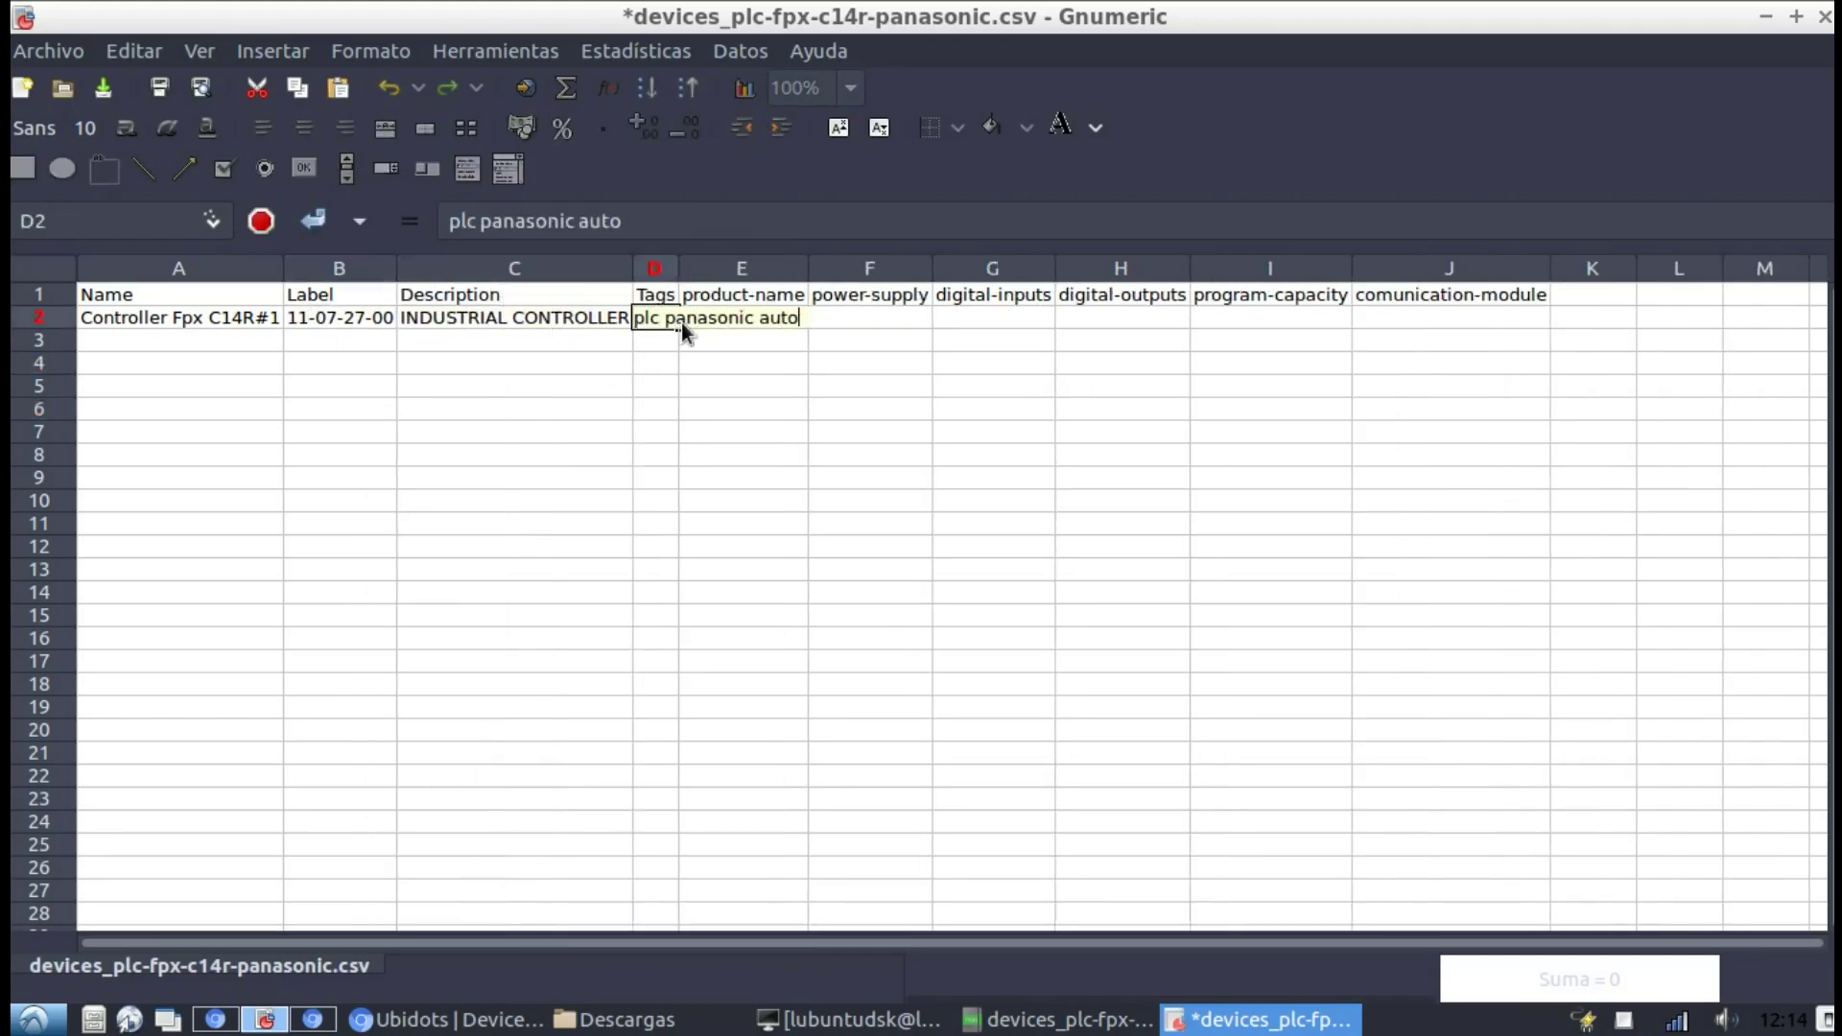
{"action": "left_click", "coordinate": [660, 318]}
{"action": "type", "text": ","}
{"action": "left_click", "coordinate": [759, 317]}
{"action": "type", "text": ","}
{"action": "key", "text": "Tab"}
{"action": "left_click_drag", "start_coordinate": [679, 269], "coordinate": [876, 268]}
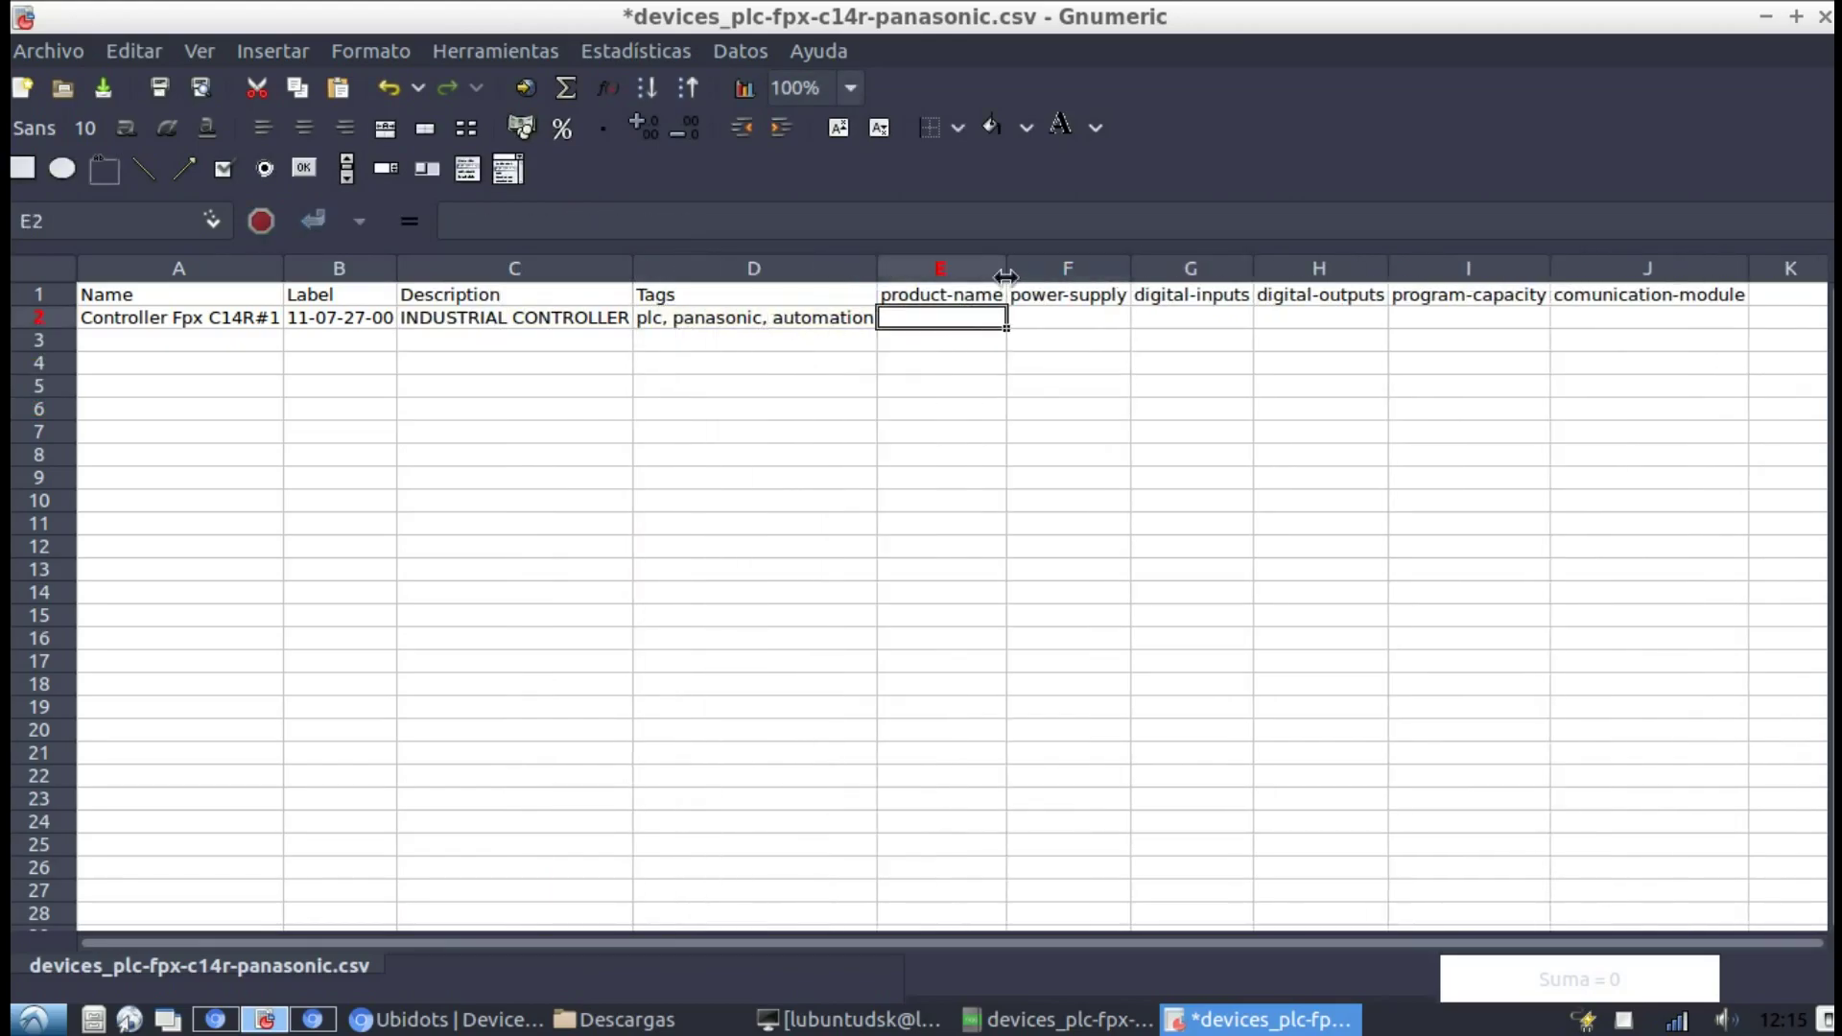
Copy the product name "AFPX-C14R" and the power supply "100~240V AC" from Panasonic's units page into E2 and F2
{"action": "key", "text": "alt+Tab"}
{"action": "left_click_drag", "start_coordinate": [1217, 660], "coordinate": [1105, 645]}
{"action": "key", "text": "ctrl+c"}
{"action": "key", "text": "alt+Tab"}
{"action": "key", "text": "ctrl+v"}
{"action": "key", "text": "Tab"}
{"action": "key", "text": "alt+Tab"}
{"action": "key", "text": "alt+Tab"}
{"action": "key", "text": "ctrl+v"}
{"action": "key", "text": "Tab"}
Copy "8-point input of 24 V DC" and "6-point output of 2 A relay" from Panasonic's page into the digital-inputs and digital-outputs cells of row 2
{"action": "key", "text": "alt+Tab"}
{"action": "left_click_drag", "start_coordinate": [797, 637], "coordinate": [599, 637]}
{"action": "key", "text": "ctrl+c"}
{"action": "key", "text": "alt+Tab"}
{"action": "key", "text": "ctrl+v"}
{"action": "key", "text": "Tab"}
{"action": "key", "text": "alt+Tab"}
{"action": "left_click_drag", "start_coordinate": [814, 660], "coordinate": [599, 660]}
{"action": "key", "text": "ctrl+c"}
{"action": "key", "text": "alt+Tab"}
{"action": "key", "text": "ctrl+v"}
{"action": "left_click", "coordinate": [1487, 407]}
Fill the first device's program capacity with "16k" from Panasonic's page and its communication module with "ESP8266 NodeMCU"
{"action": "scroll", "coordinate": [662, 943], "scroll_direction": "right", "scroll_amount": 3}
{"action": "left_click", "coordinate": [786, 318]}
{"action": "key", "text": "alt+Tab"}
{"action": "key", "text": "ctrl+c"}
{"action": "key", "text": "alt+Tab"}
{"action": "key", "text": "ctrl+v"}
{"action": "key", "text": "Tab"}
{"action": "type", "text": "ESP8266 NodeM"}
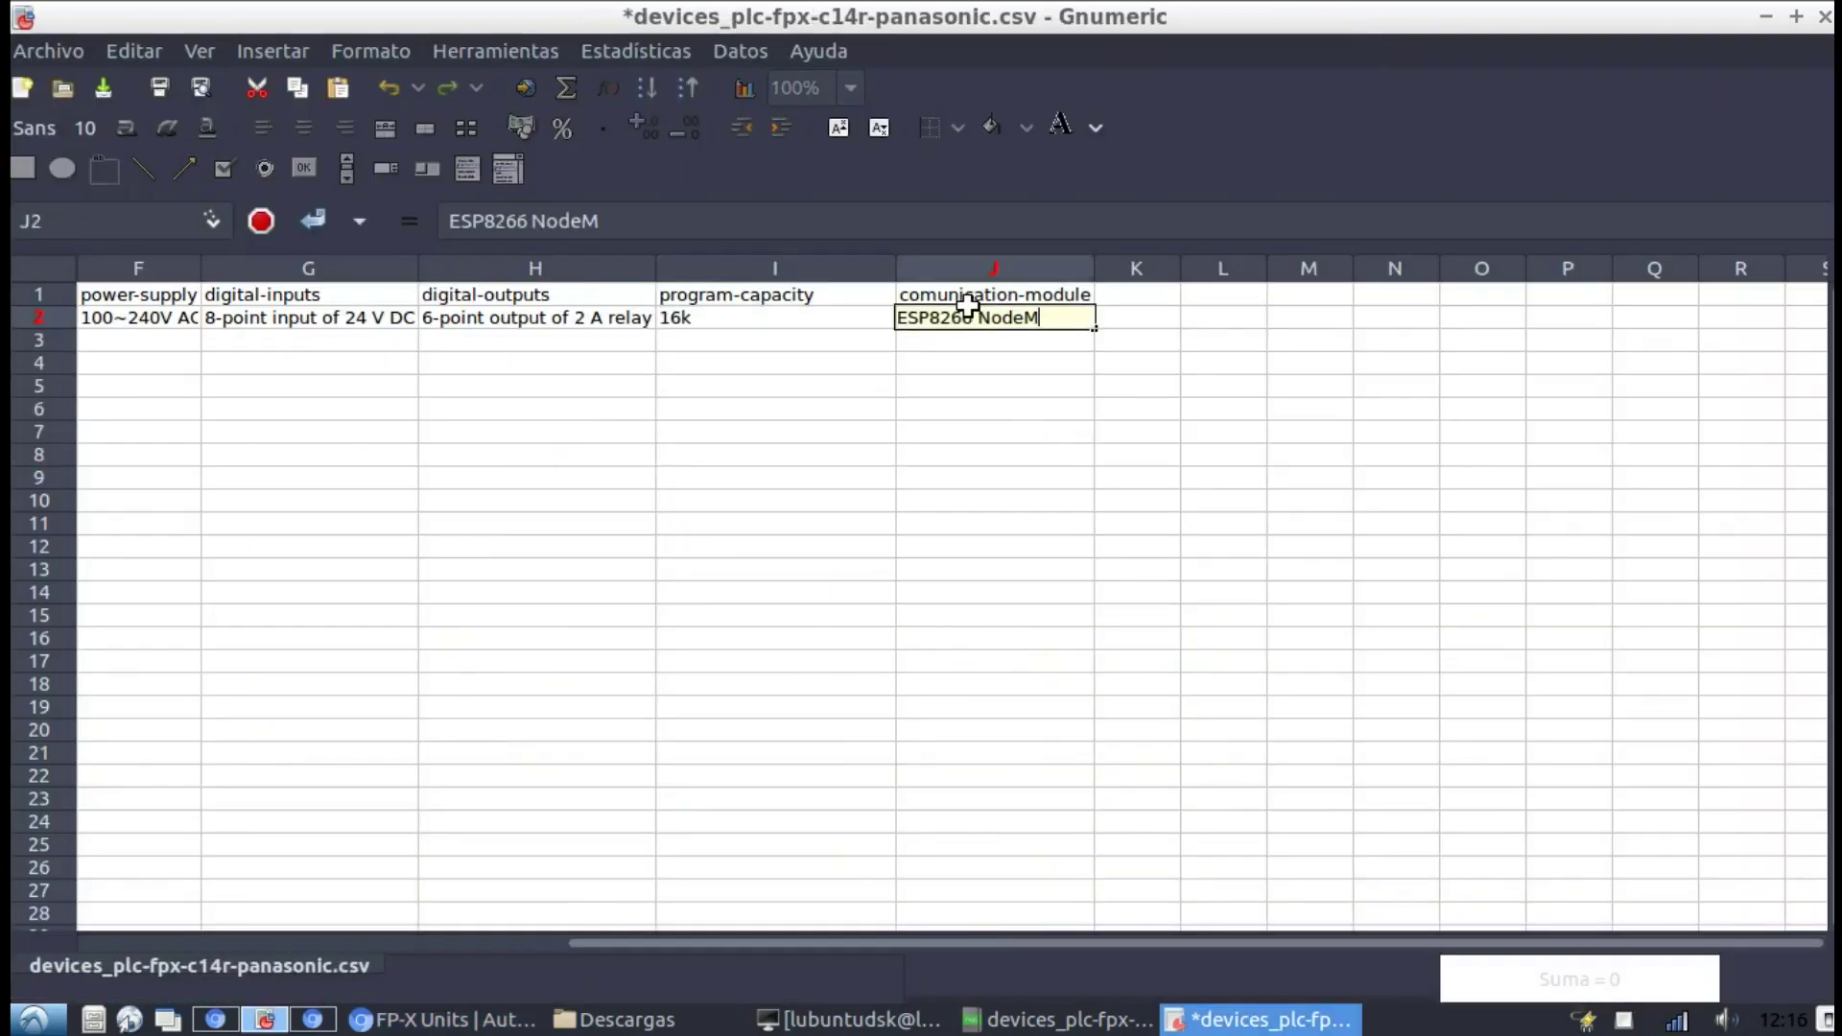
{"action": "type", "text": "CU"}
{"action": "key", "text": "Return"}
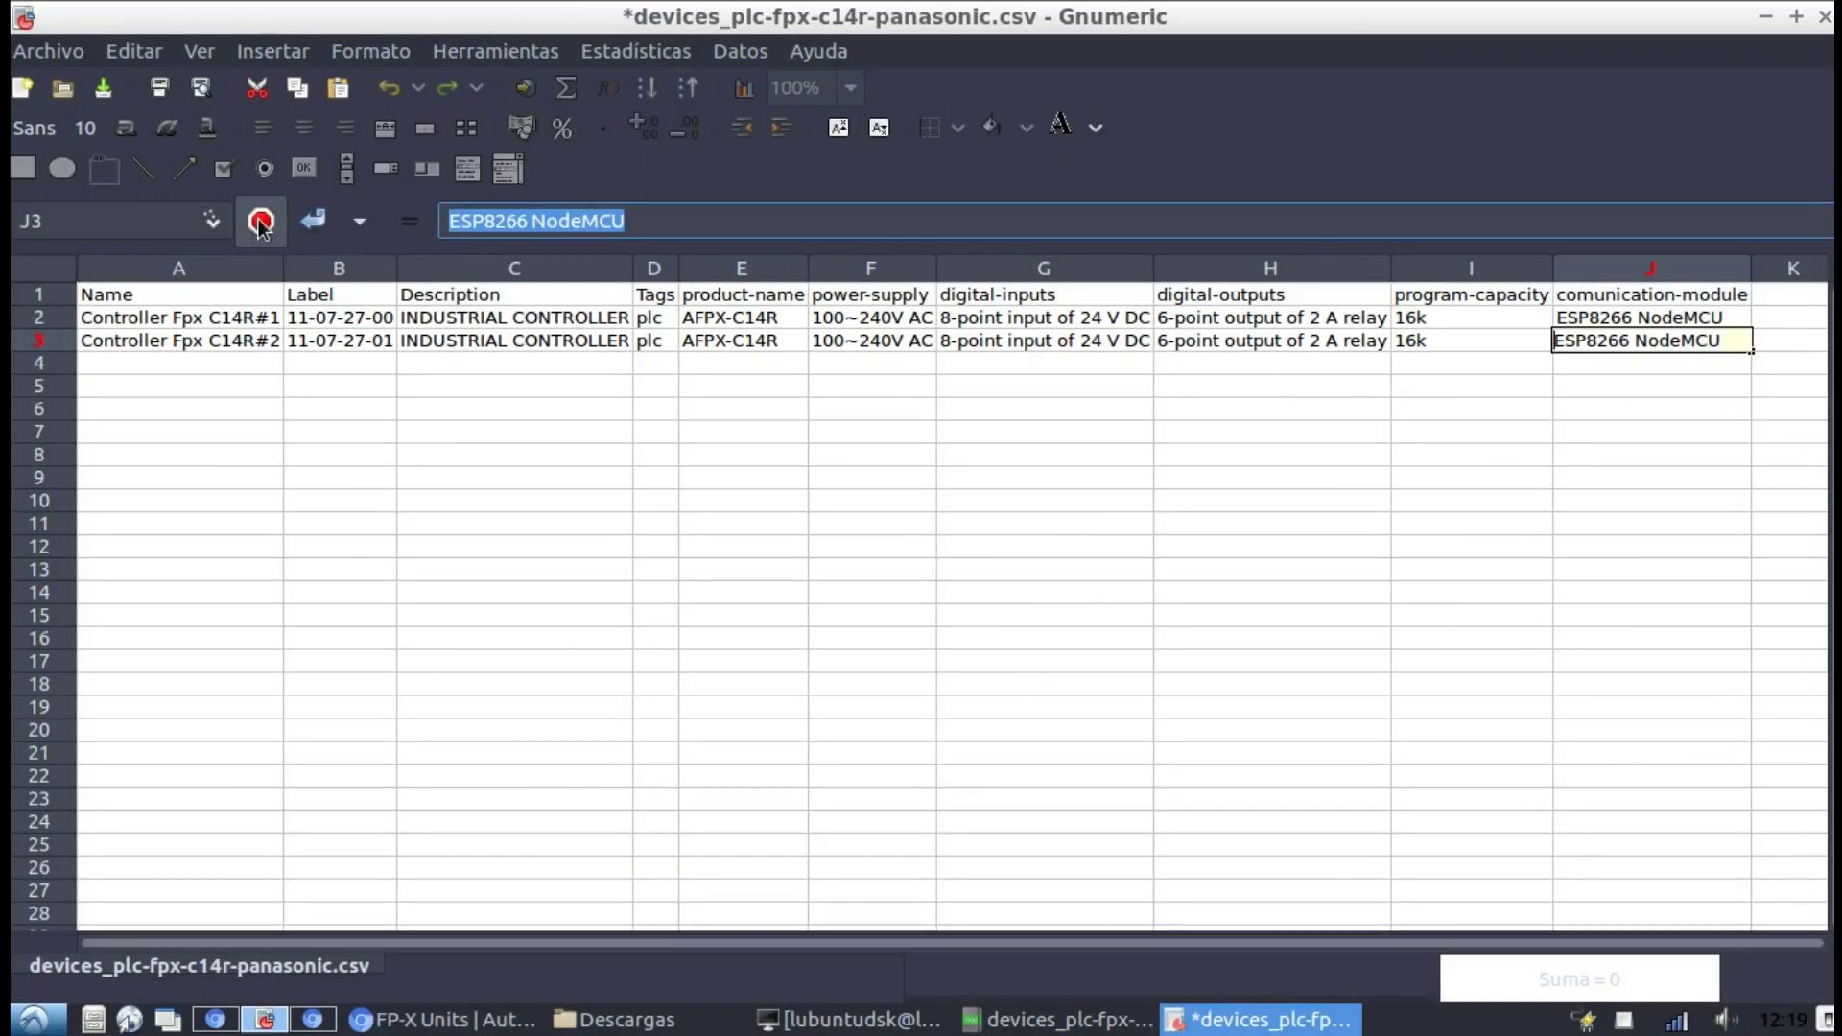
Replace the second device's communication module in J3 with "Cassette Ethernet"
{"action": "type", "text": "c"}
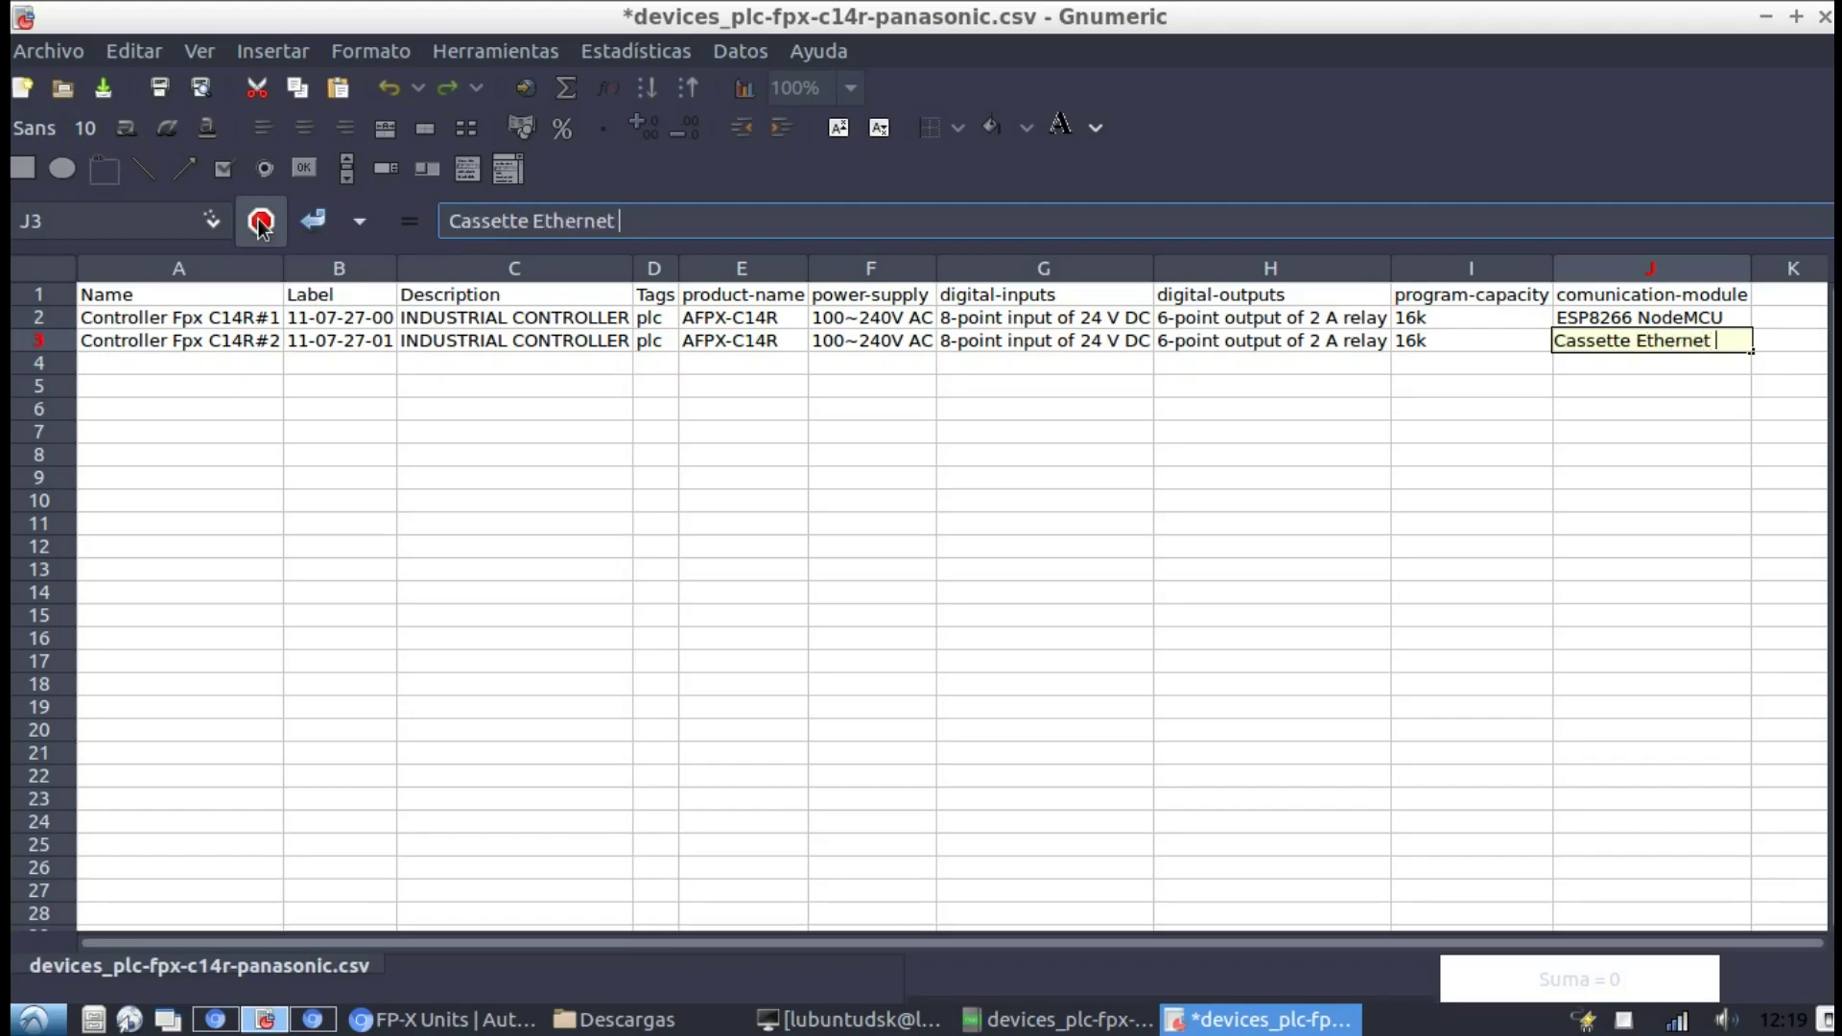
{"action": "key", "text": "Return"}
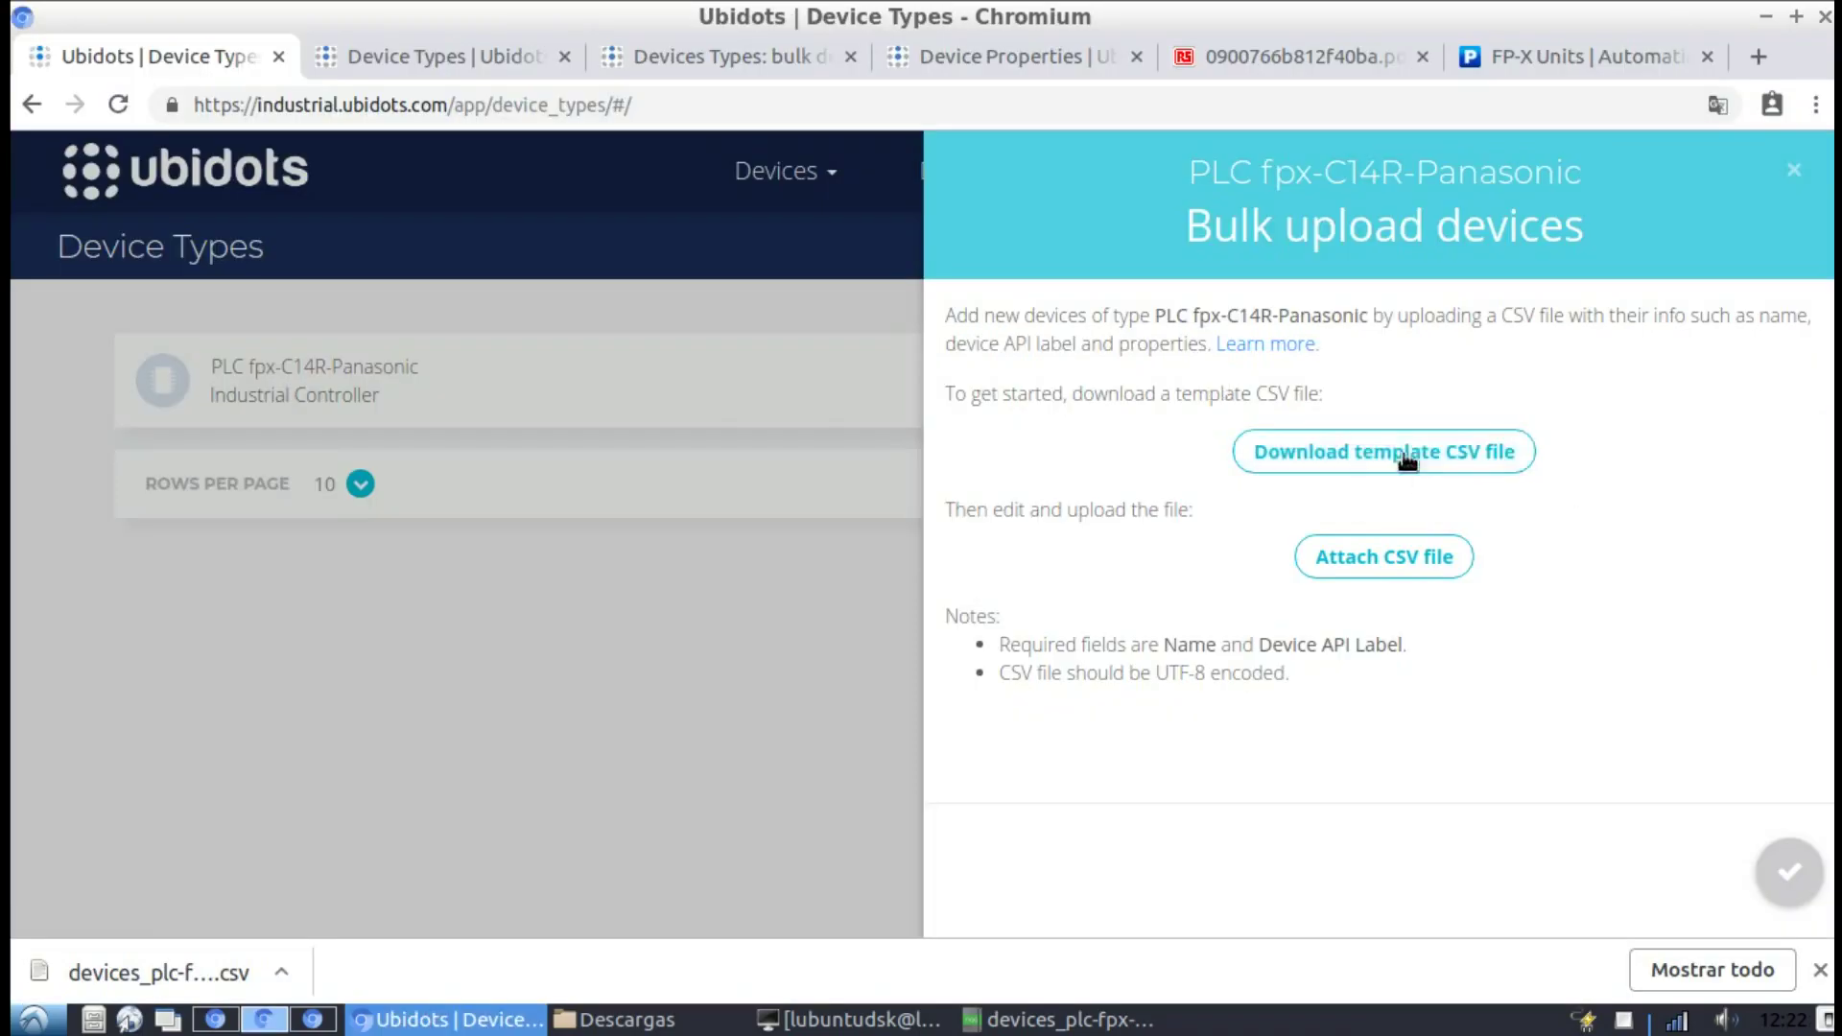
{"action": "left_click_drag", "start_coordinate": [950, 510], "coordinate": [1152, 510]}
{"action": "left_click", "coordinate": [1103, 581]}
{"action": "left_click", "coordinate": [1379, 566]}
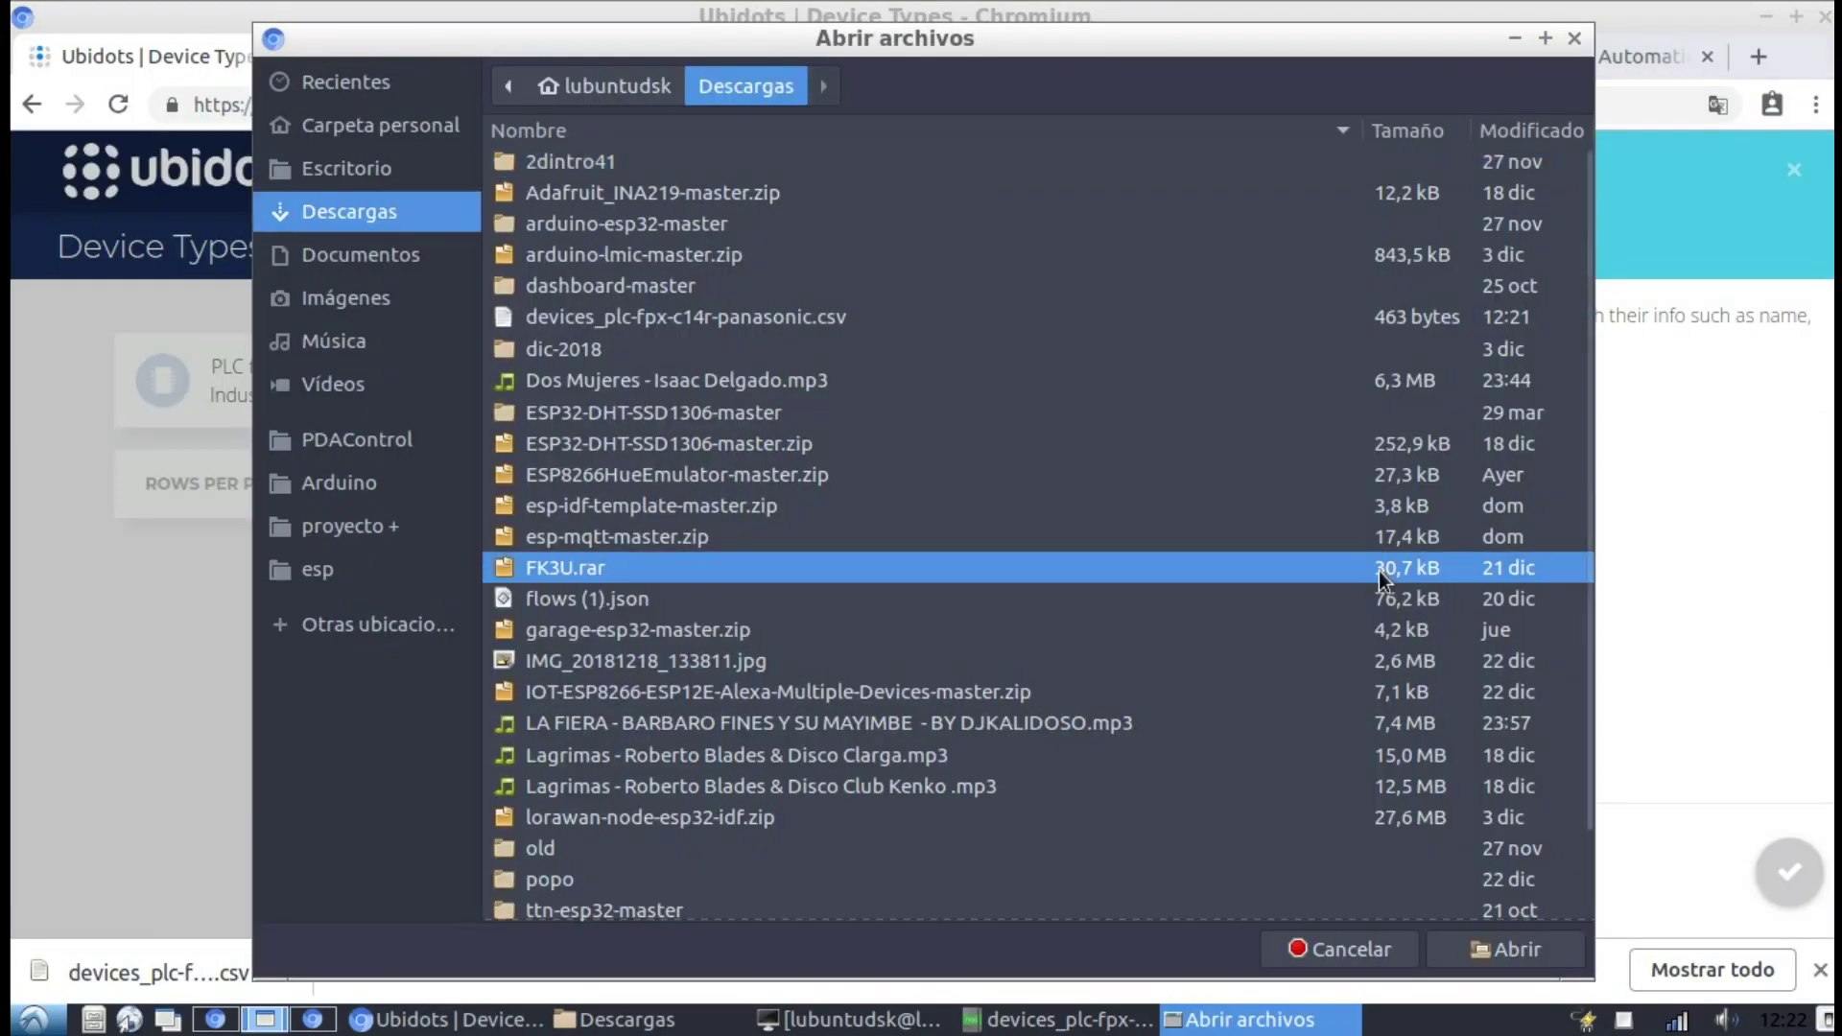
{"action": "left_click", "coordinate": [1575, 38]}
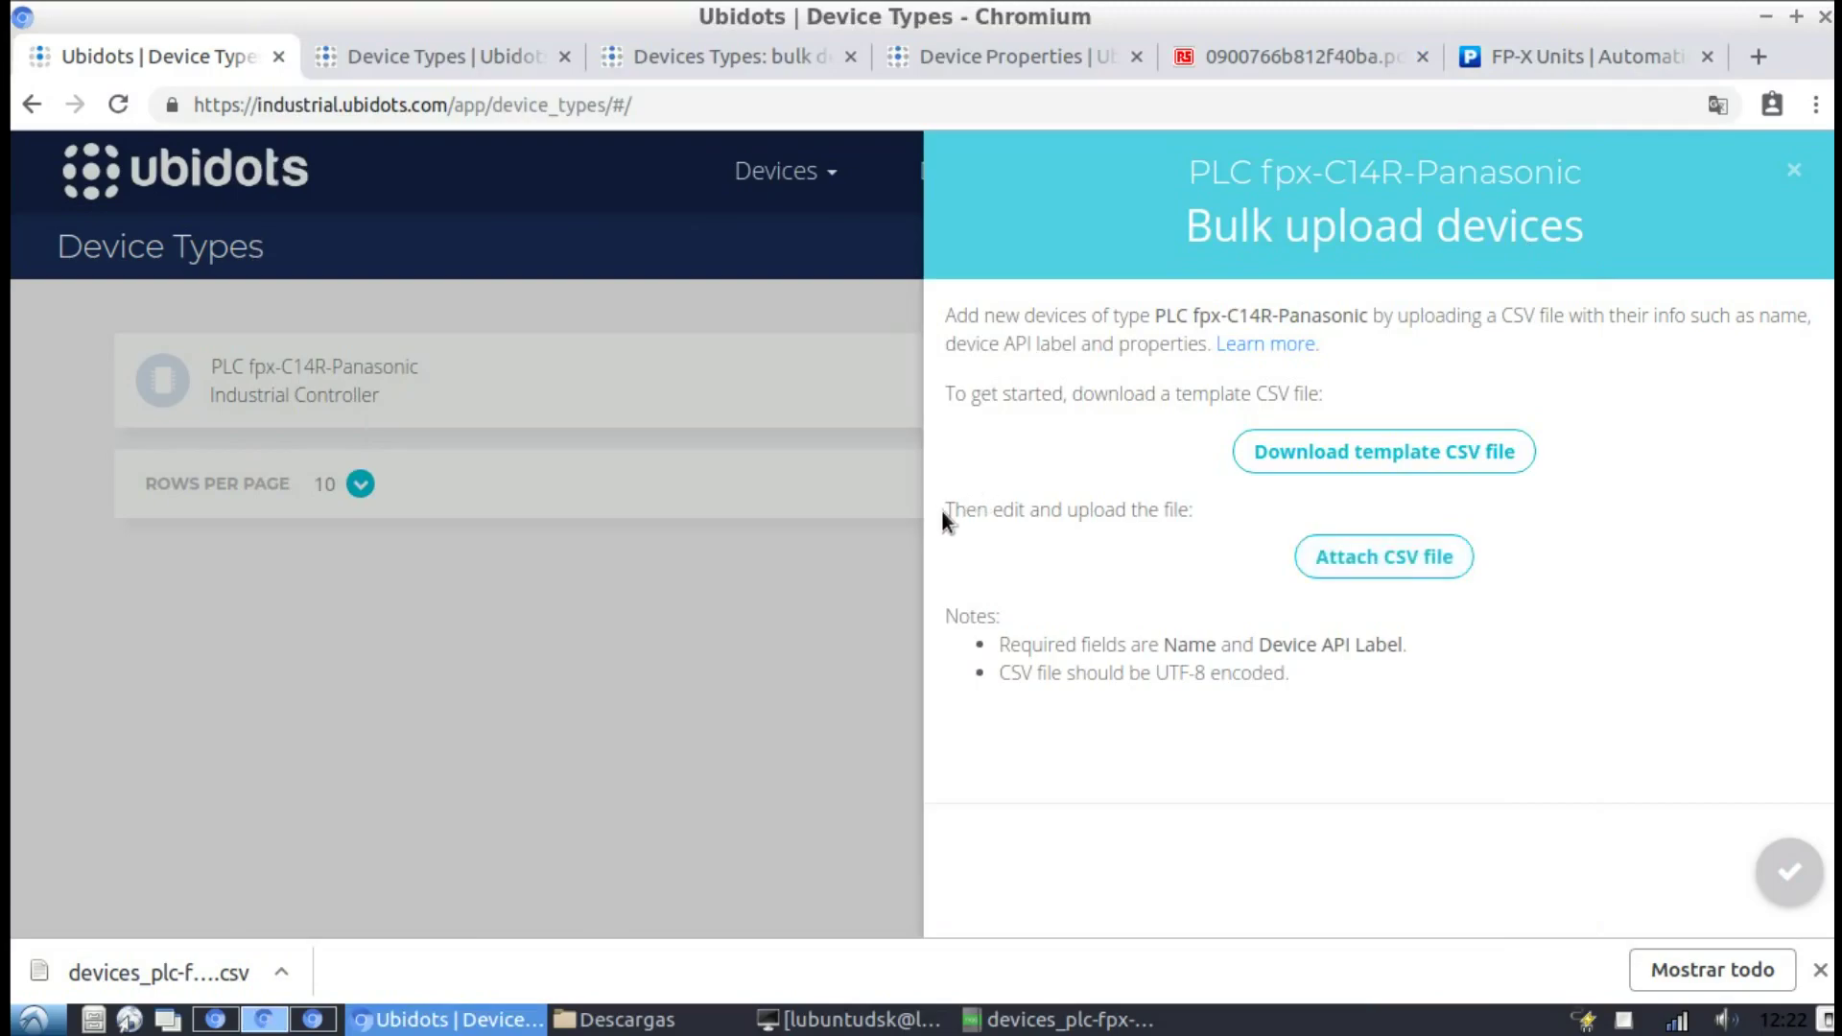
Attach the edited devices_plc-fpx-c14r-panasonic.csv from Descargas to the bulk device upload
{"action": "left_click_drag", "start_coordinate": [942, 518], "coordinate": [1201, 526]}
{"action": "left_click", "coordinate": [1371, 556]}
{"action": "scroll", "coordinate": [849, 272], "scroll_direction": "down", "scroll_amount": 1}
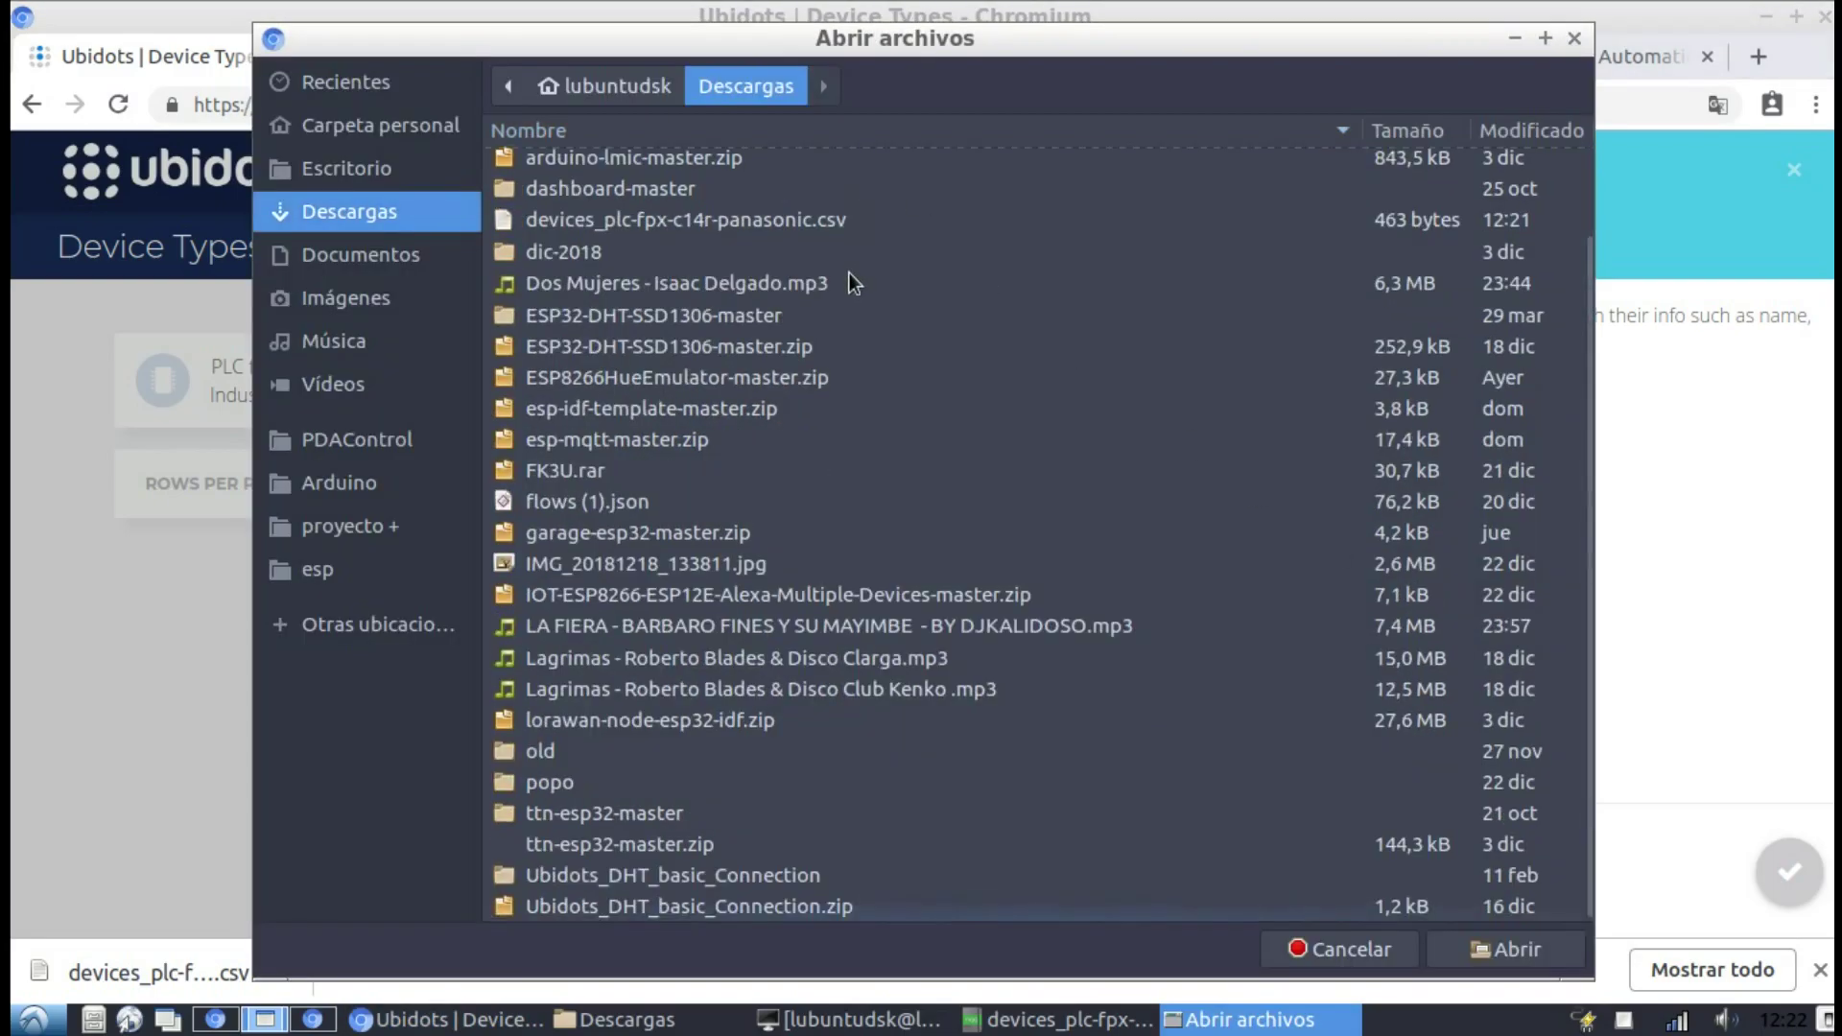
{"action": "left_click", "coordinate": [784, 325]}
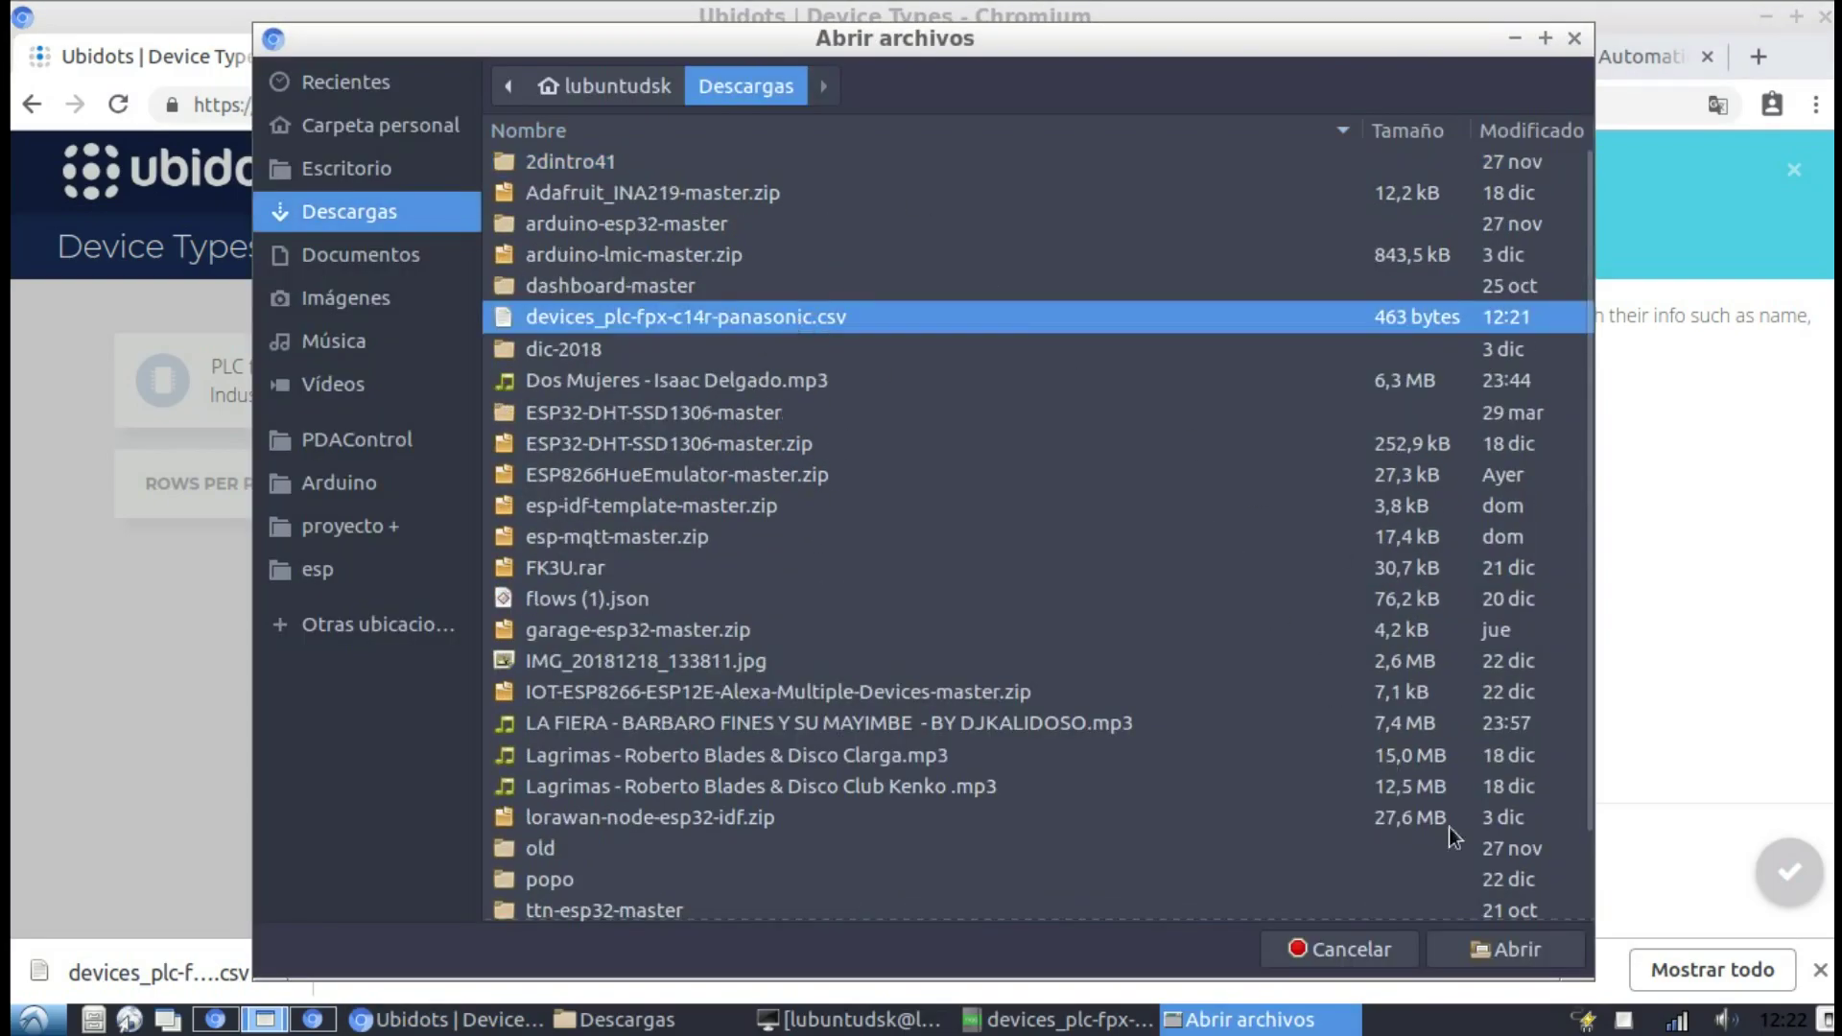
{"action": "left_click", "coordinate": [1504, 948]}
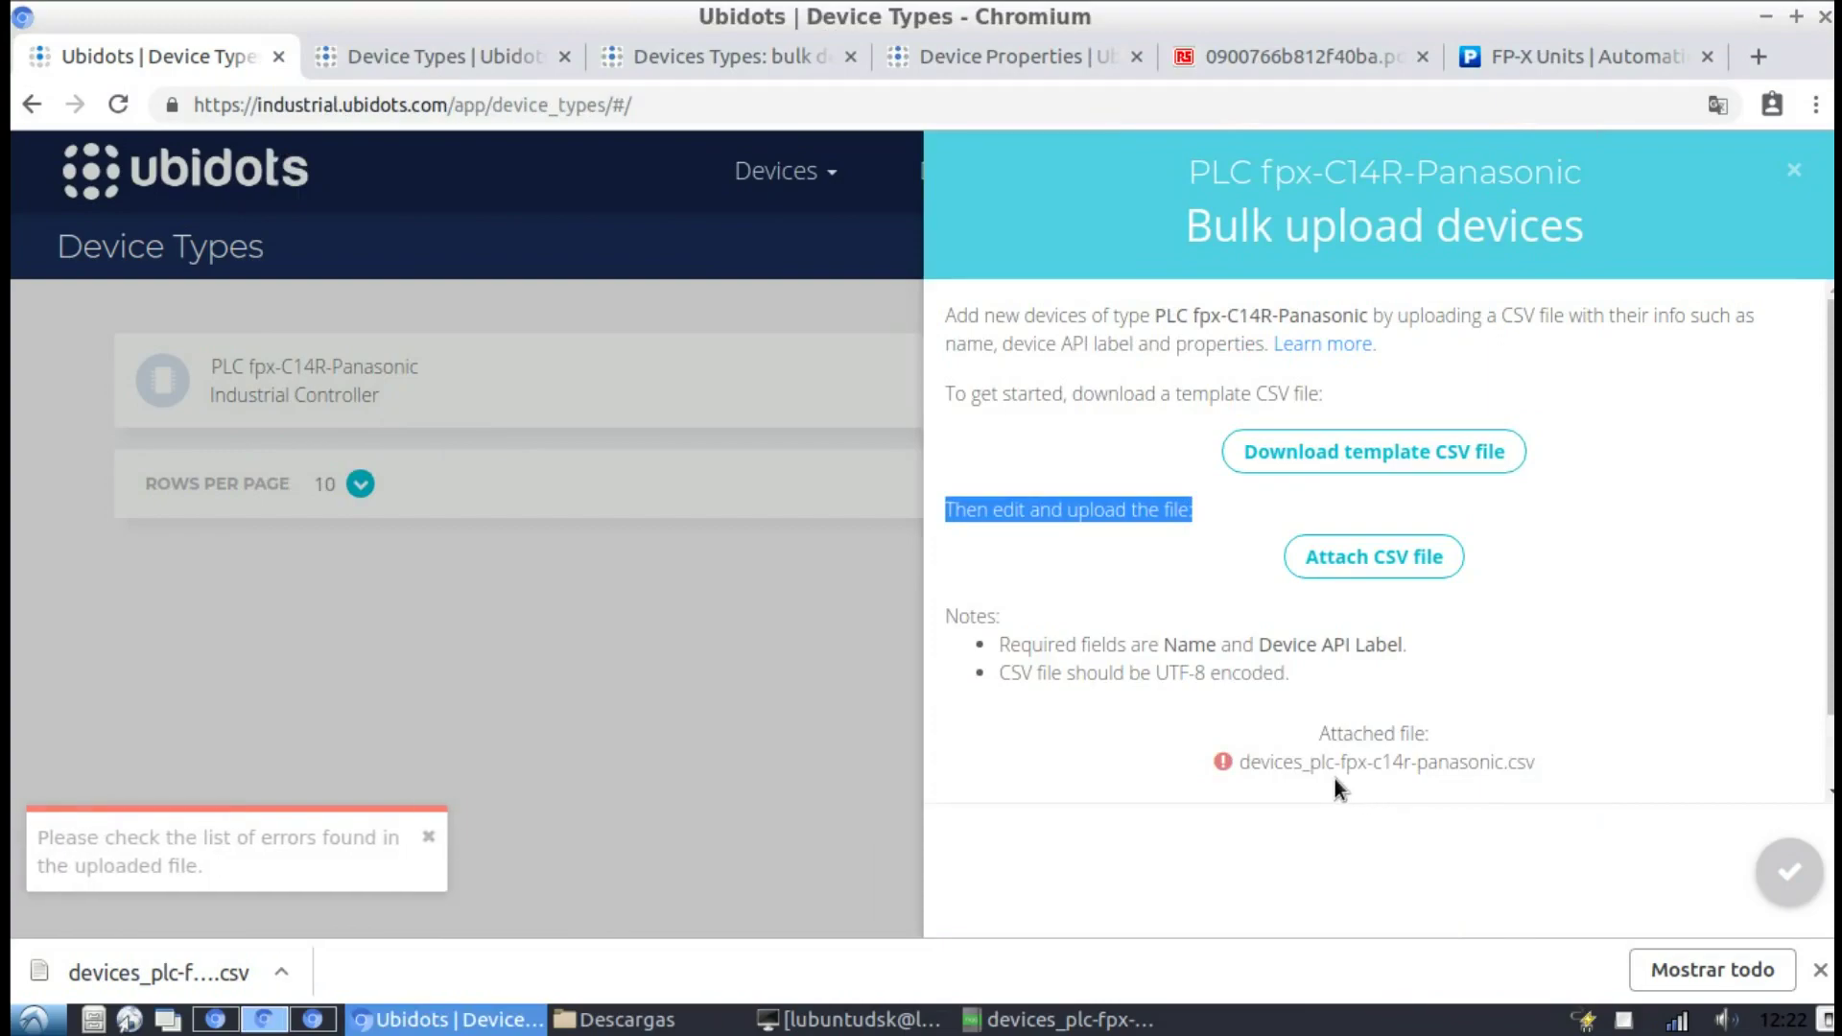
{"action": "left_click", "coordinate": [1226, 777]}
{"action": "left_click_drag", "start_coordinate": [1534, 781], "coordinate": [1226, 773]}
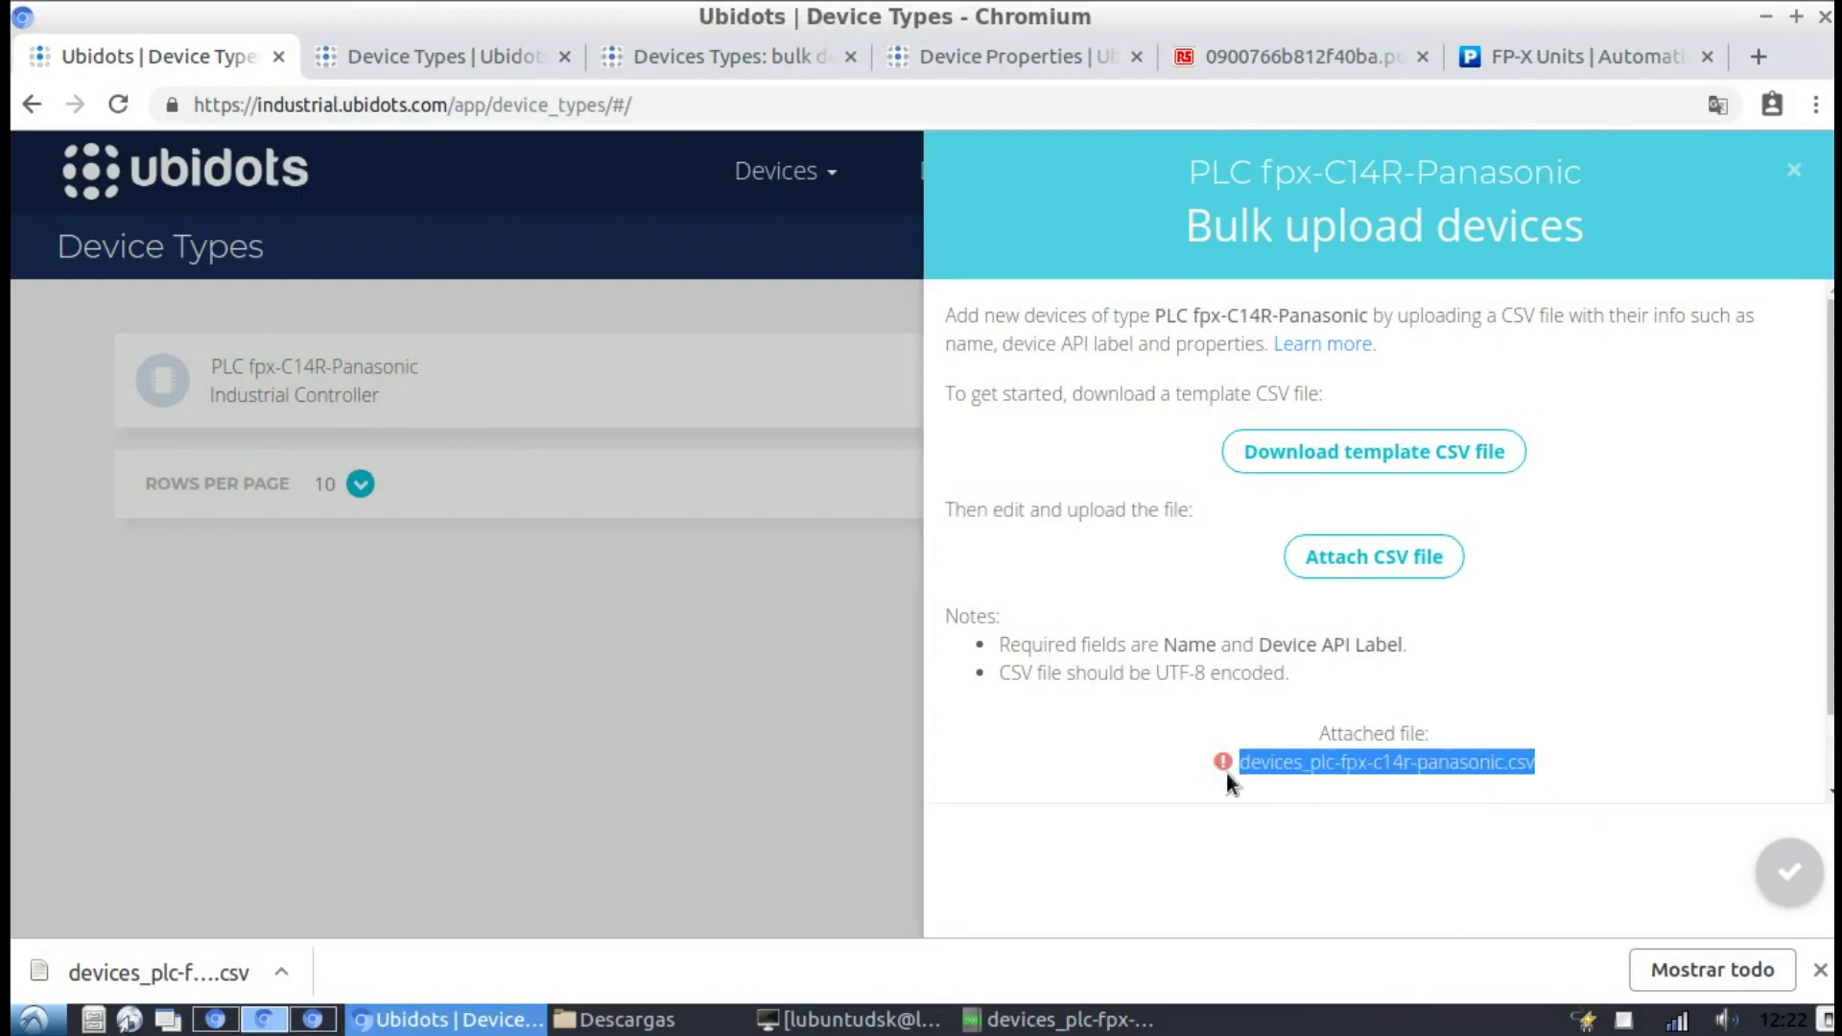
{"action": "left_click", "coordinate": [1252, 836]}
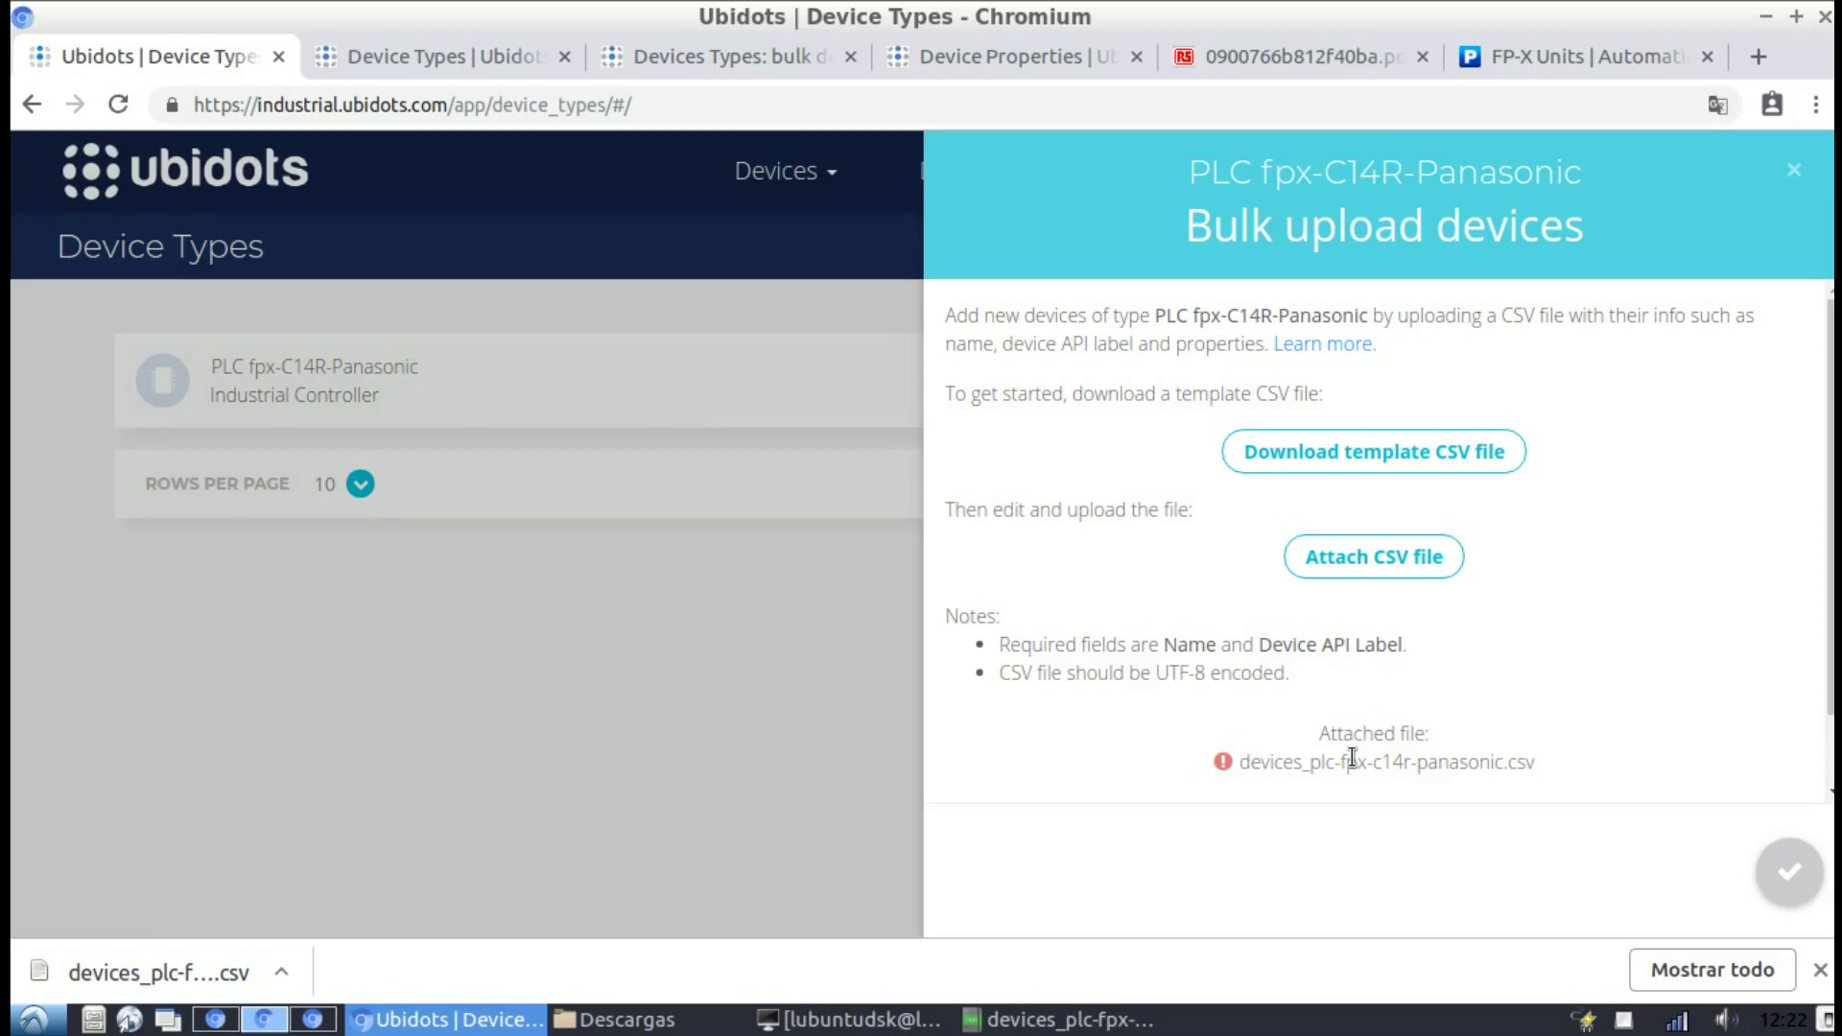
Restart the bulk device upload for PLC fpx-C14R-Panasonic, attach devices_plc-fpx-c14r-panasonic.csv and submit it
{"action": "left_click", "coordinate": [1790, 172]}
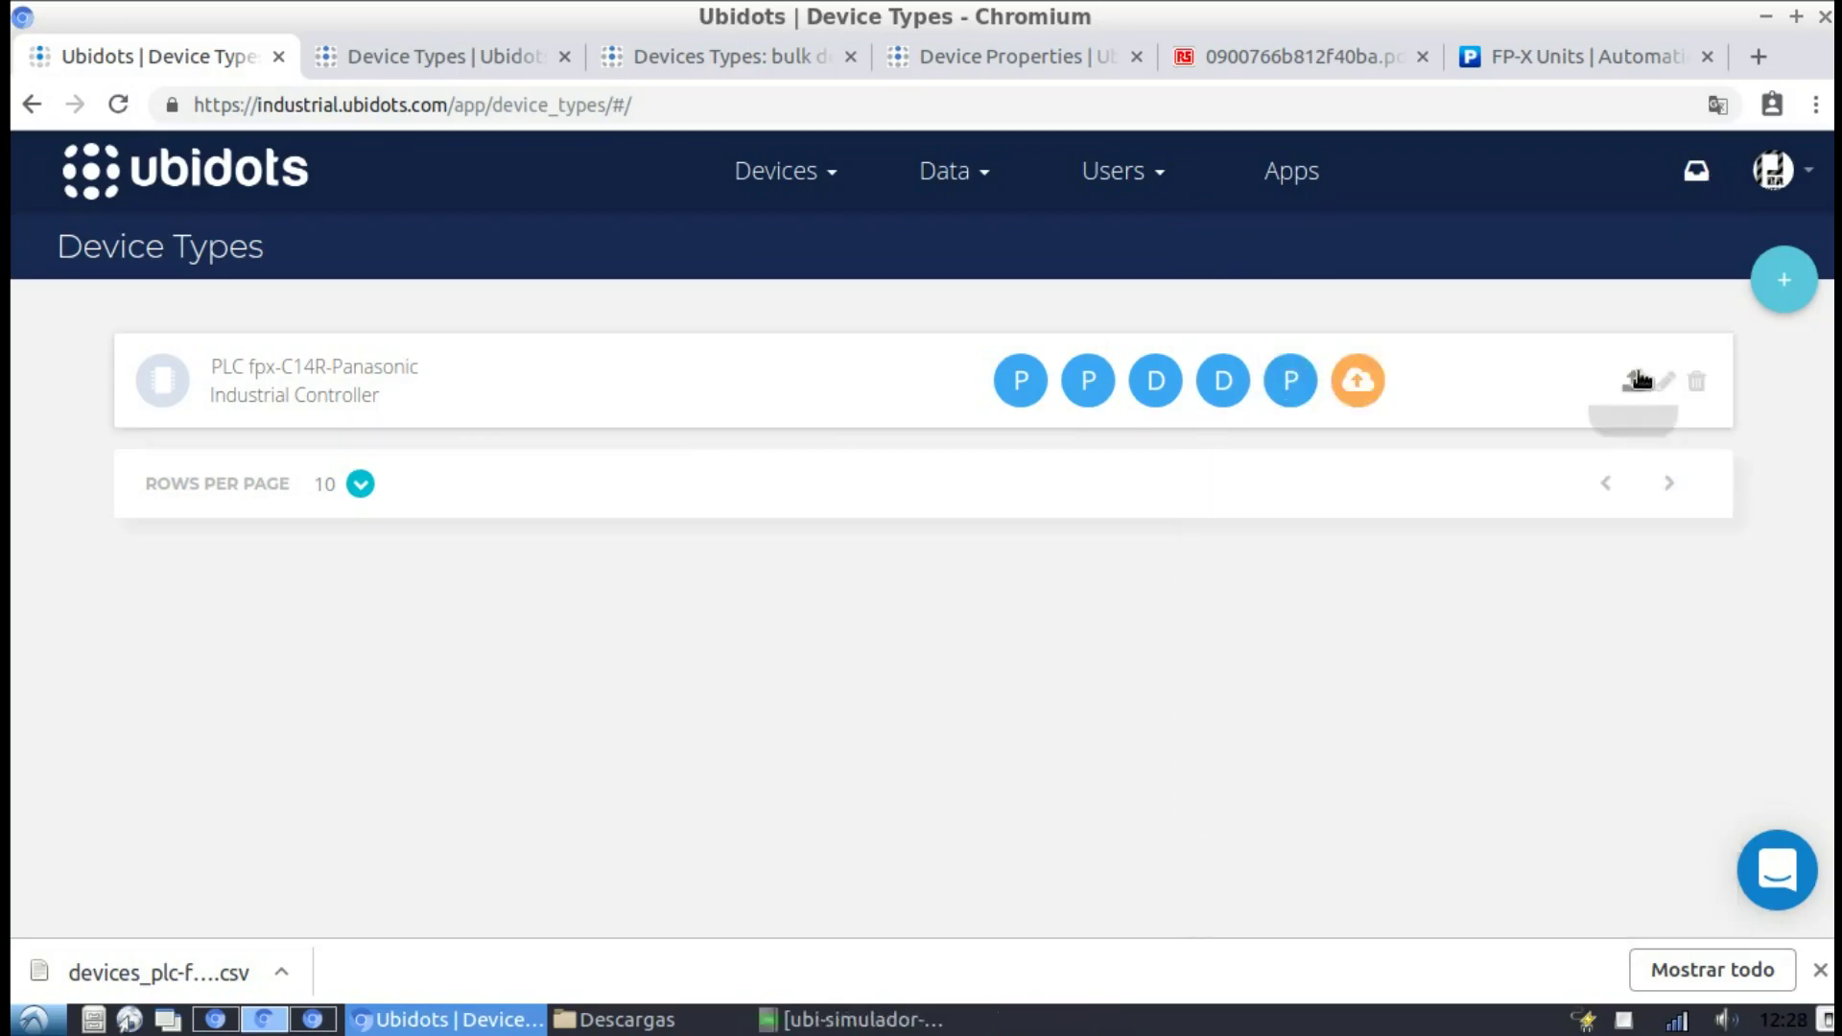
{"action": "left_click", "coordinate": [1637, 377]}
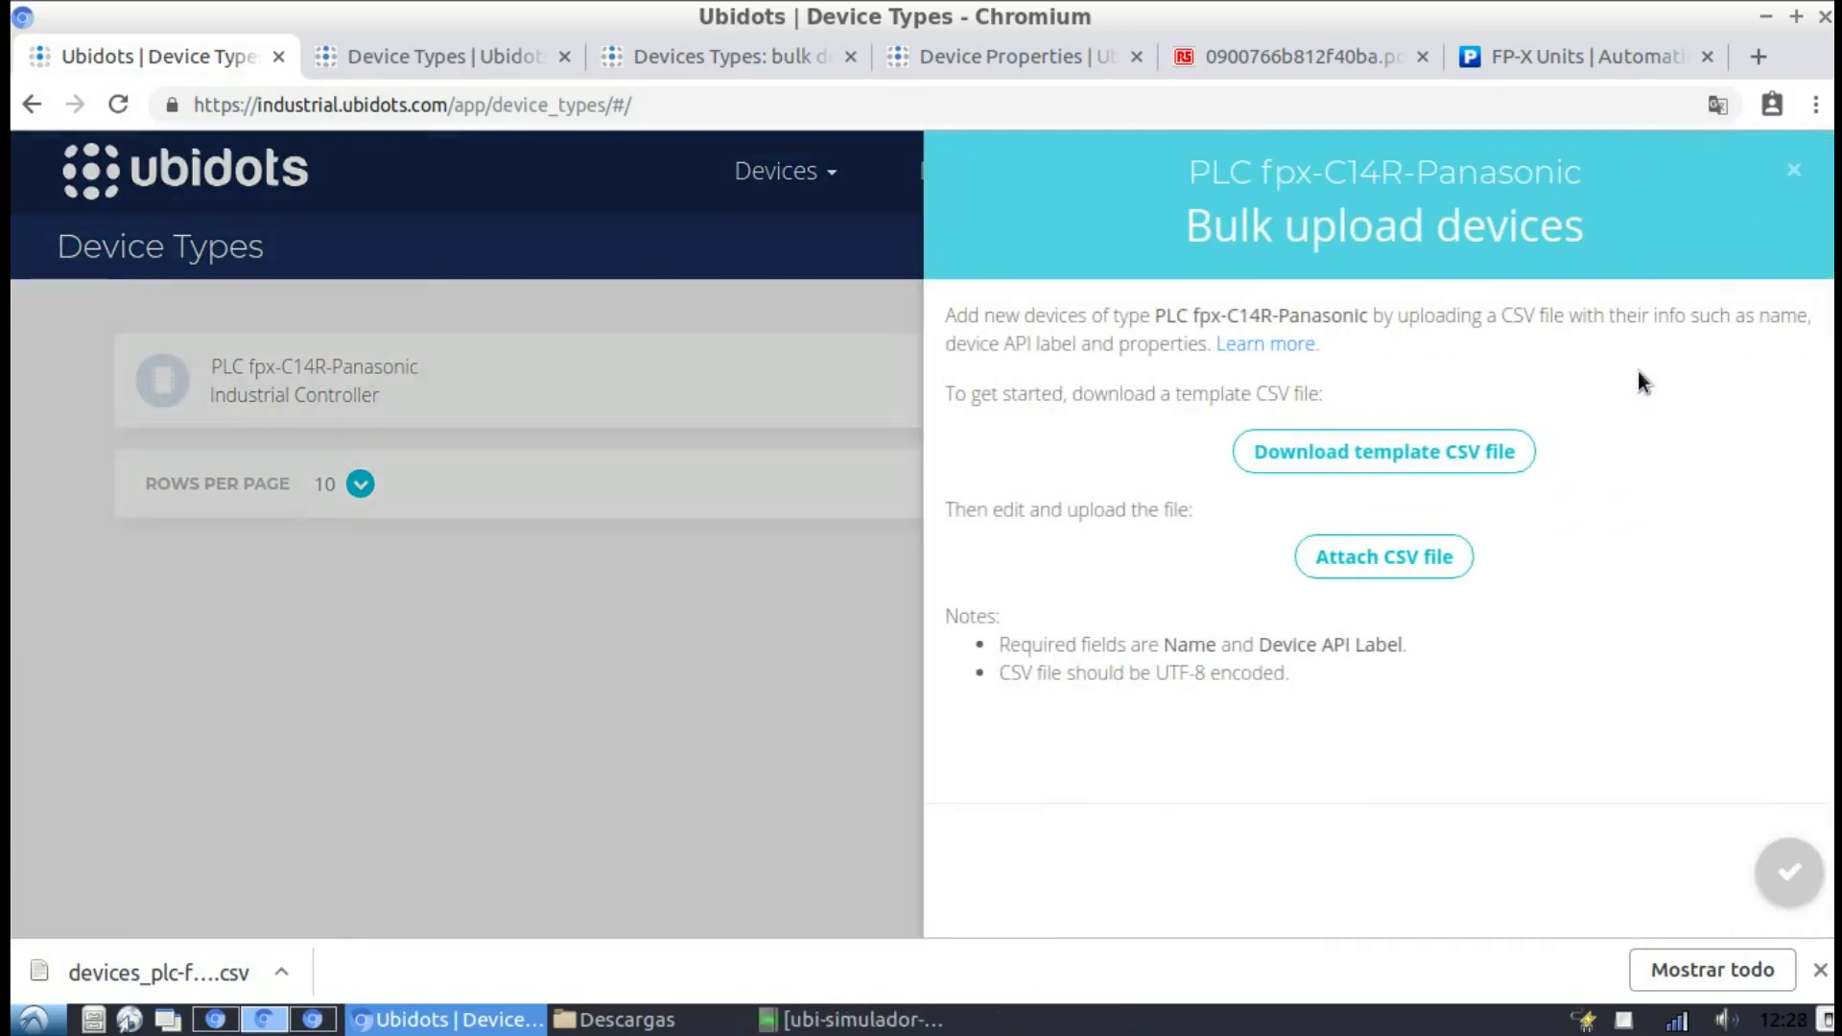
{"action": "left_click", "coordinate": [1410, 560]}
{"action": "left_click", "coordinate": [853, 319]}
{"action": "left_click", "coordinate": [1508, 952]}
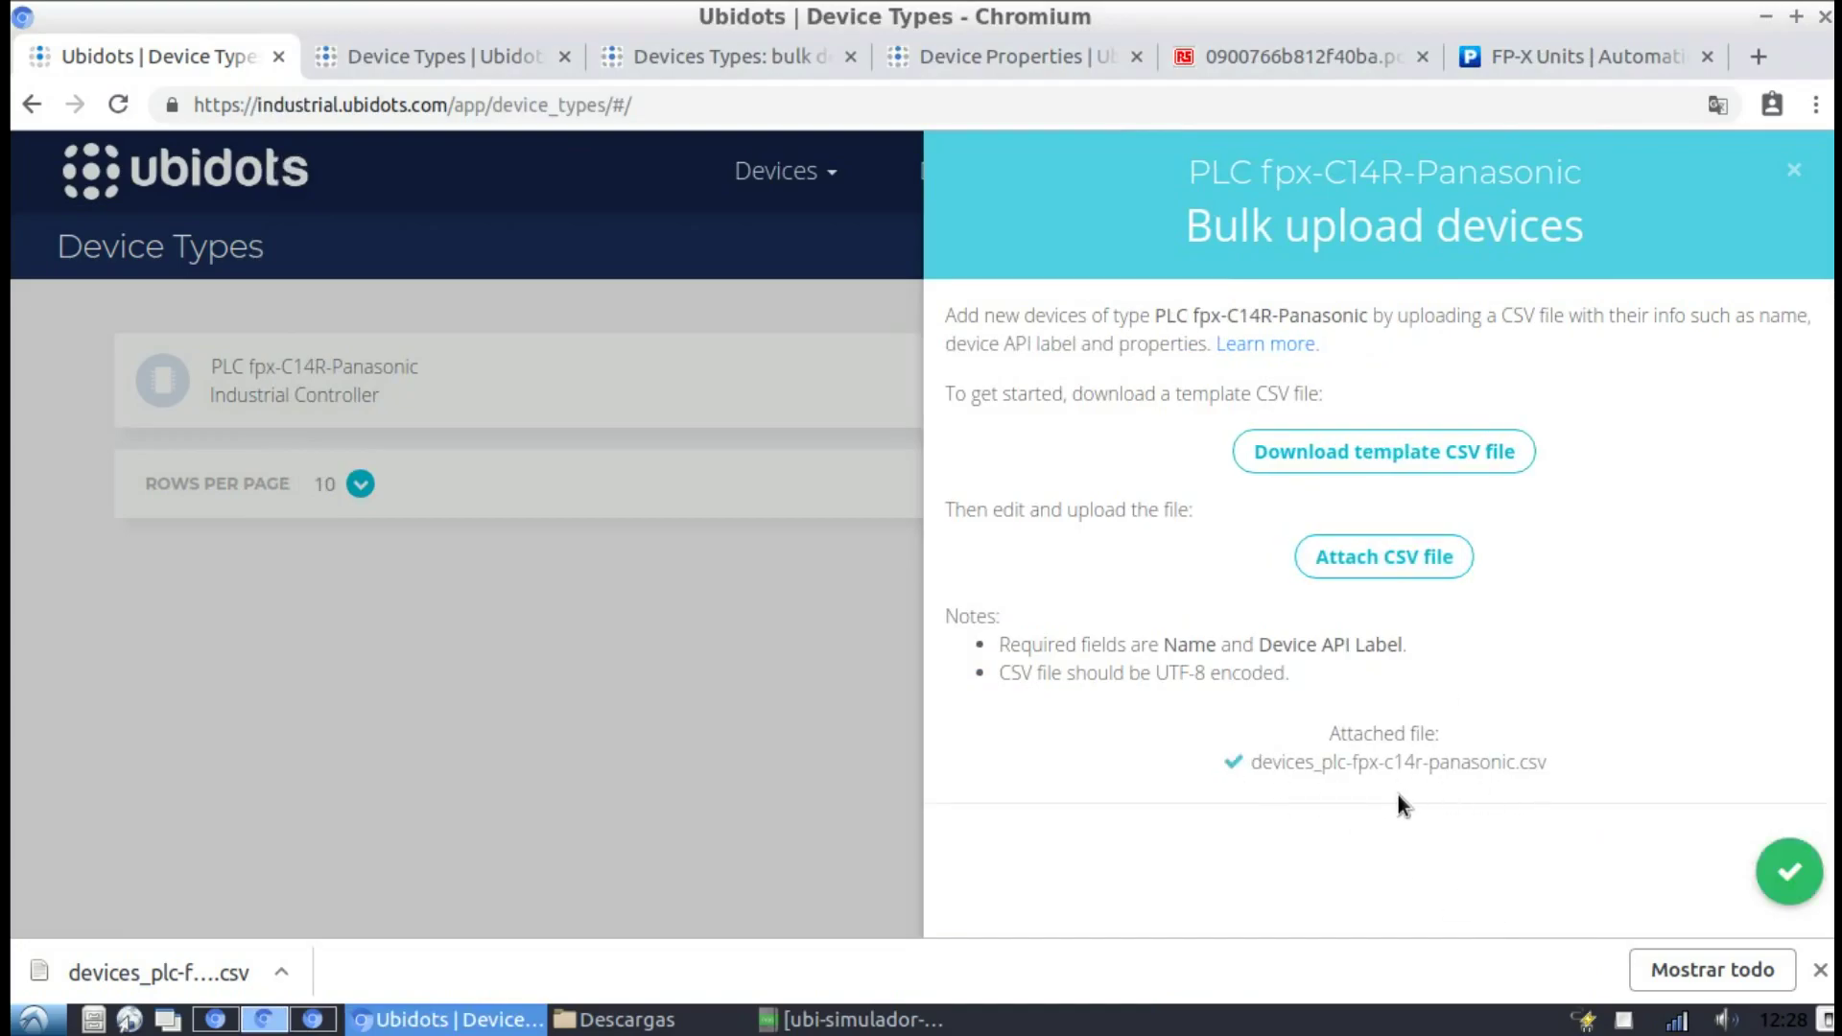
{"action": "left_click", "coordinate": [1789, 871]}
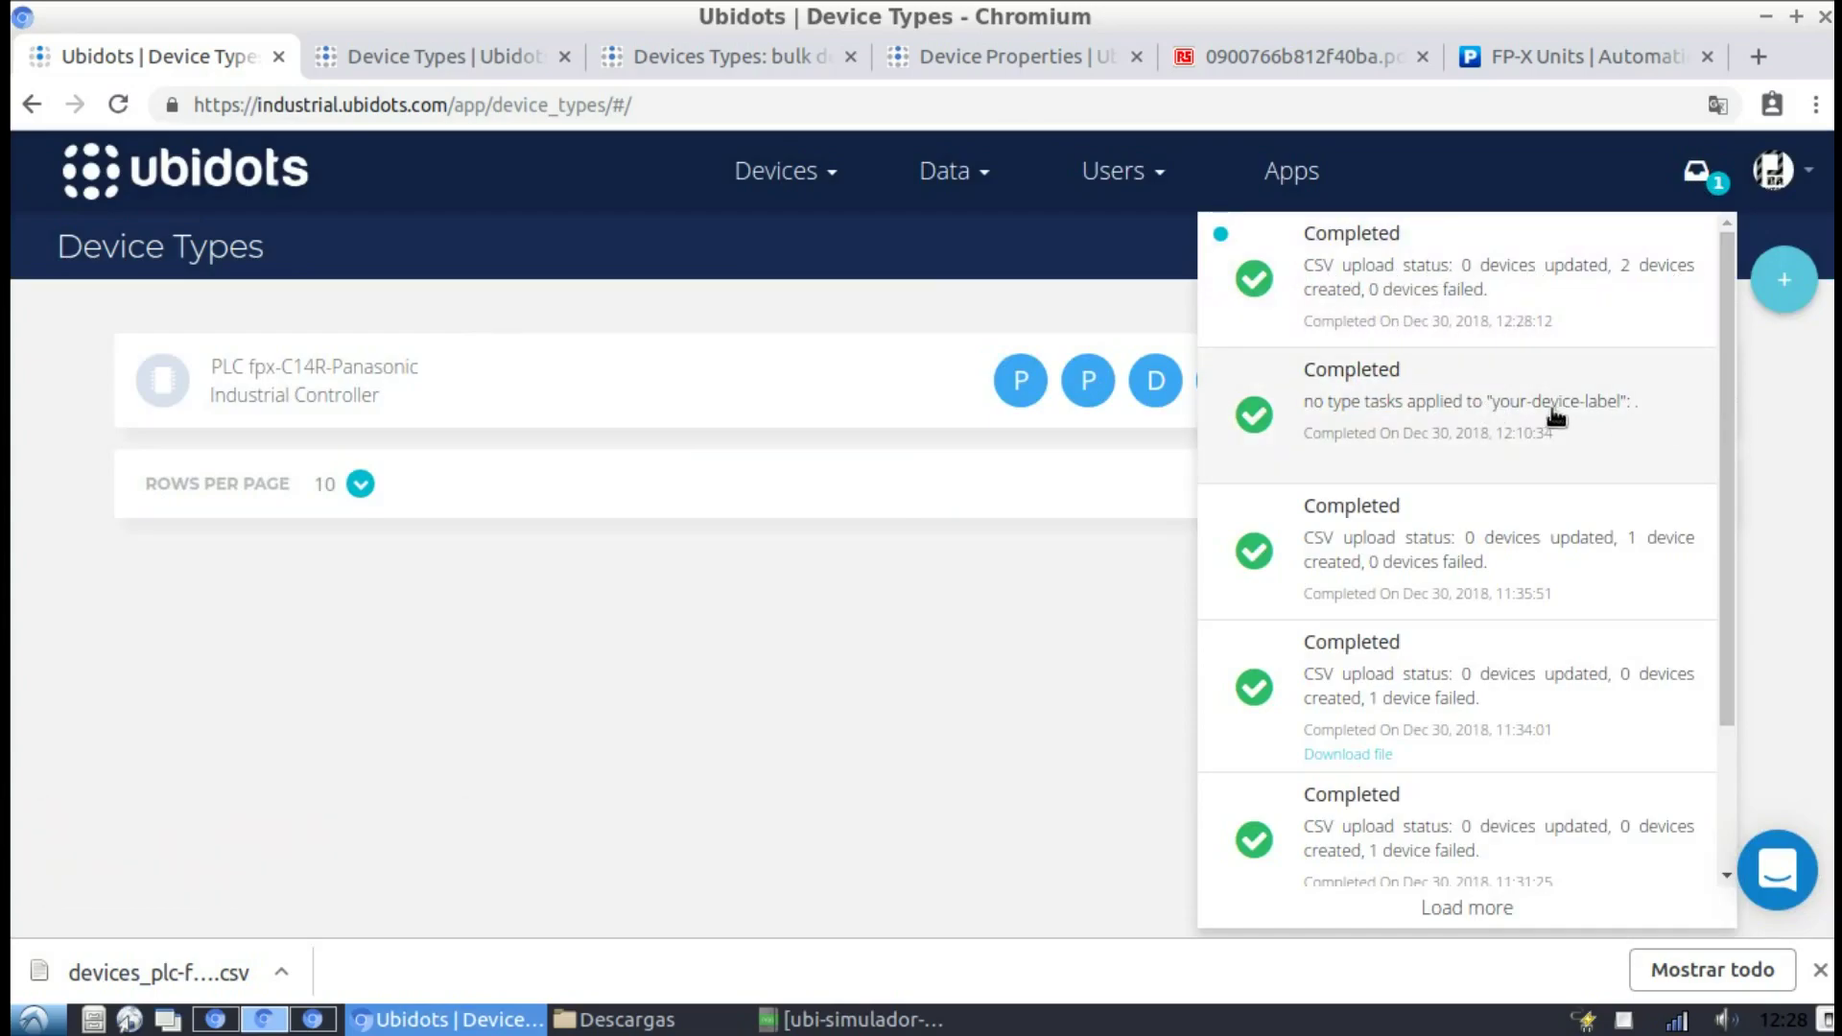
{"action": "left_click", "coordinate": [1000, 530]}
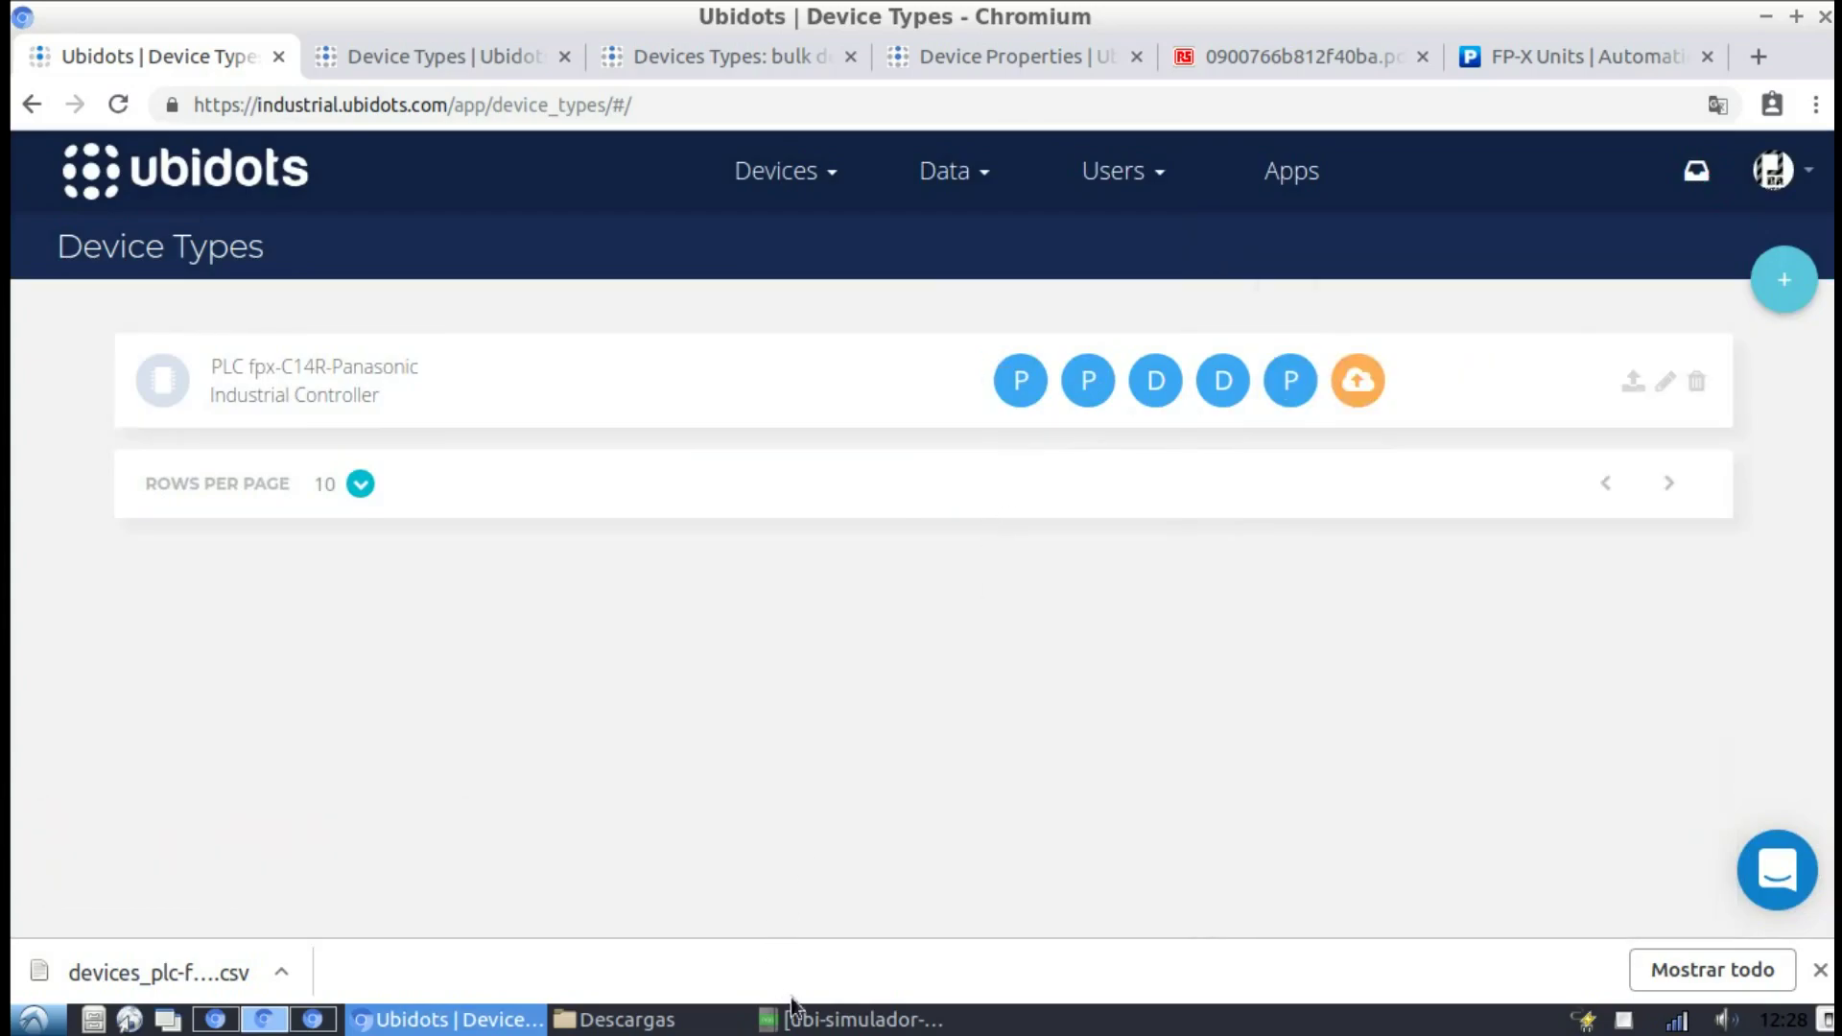
Go to the devices list and open the Controller Fpx C14R#1 device
{"action": "left_click", "coordinate": [836, 173]}
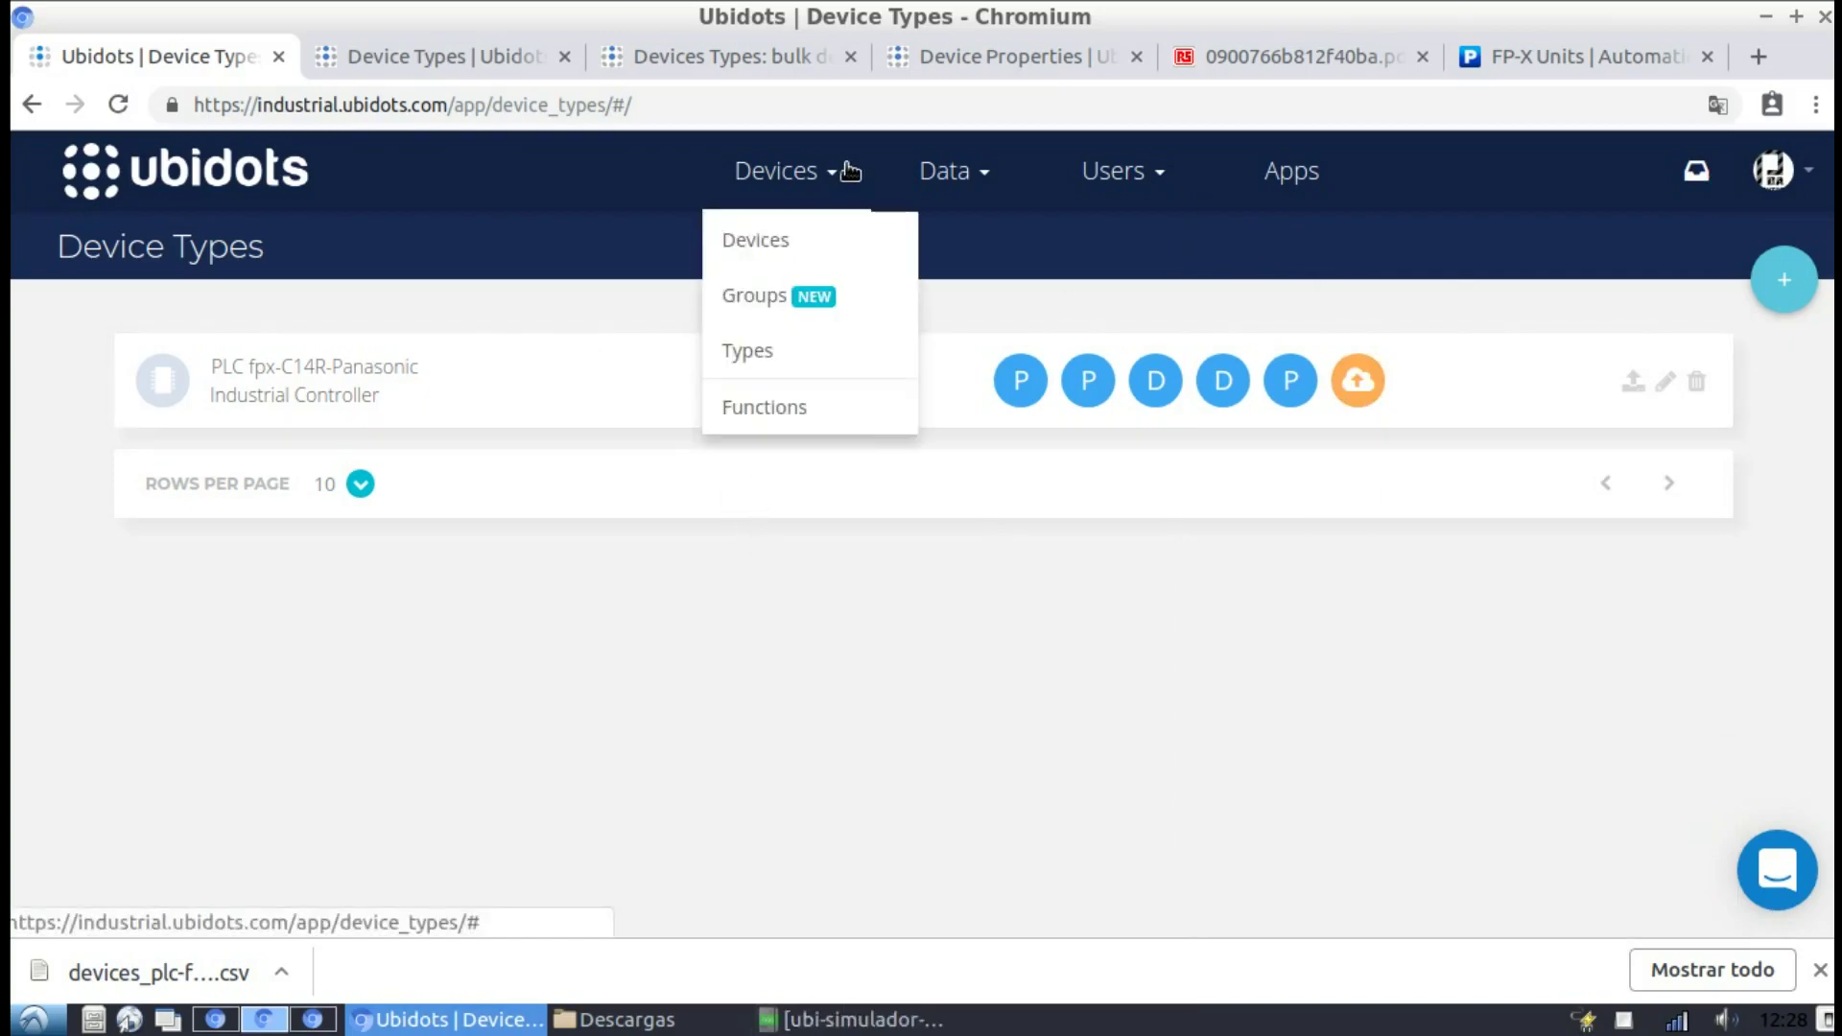
{"action": "left_click", "coordinate": [754, 351]}
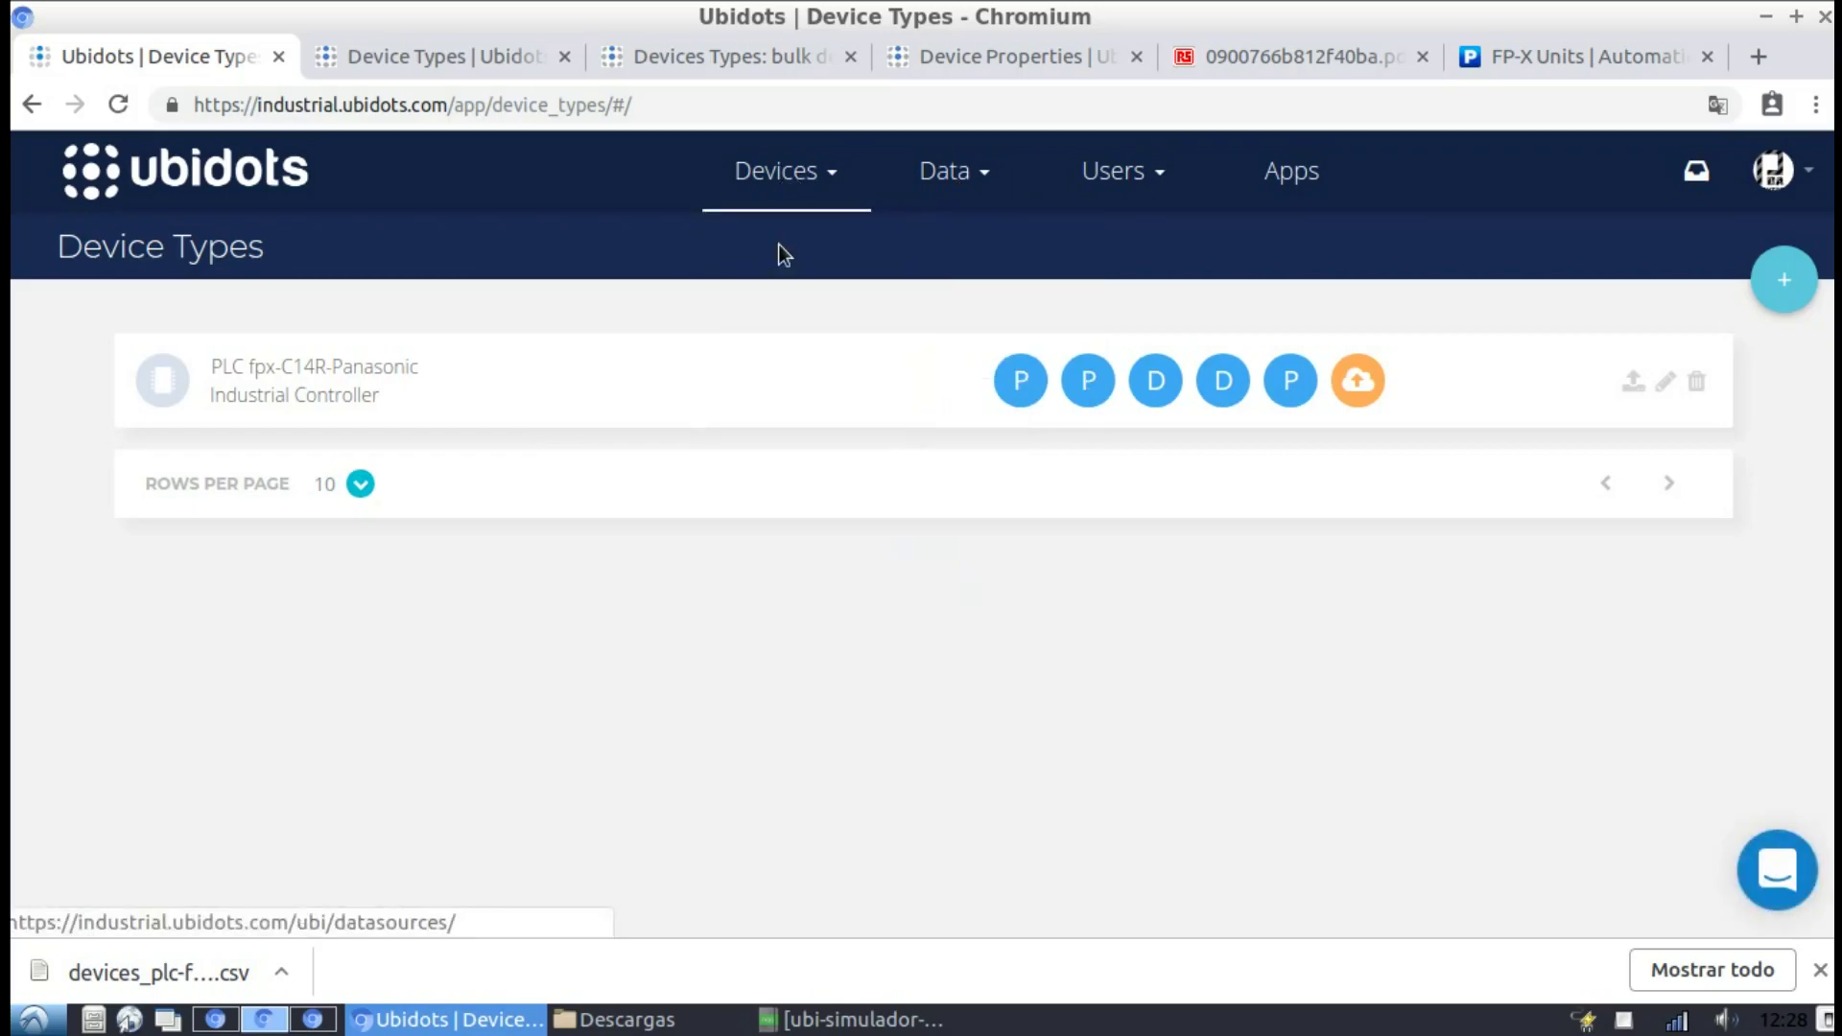
{"action": "left_click", "coordinate": [779, 248]}
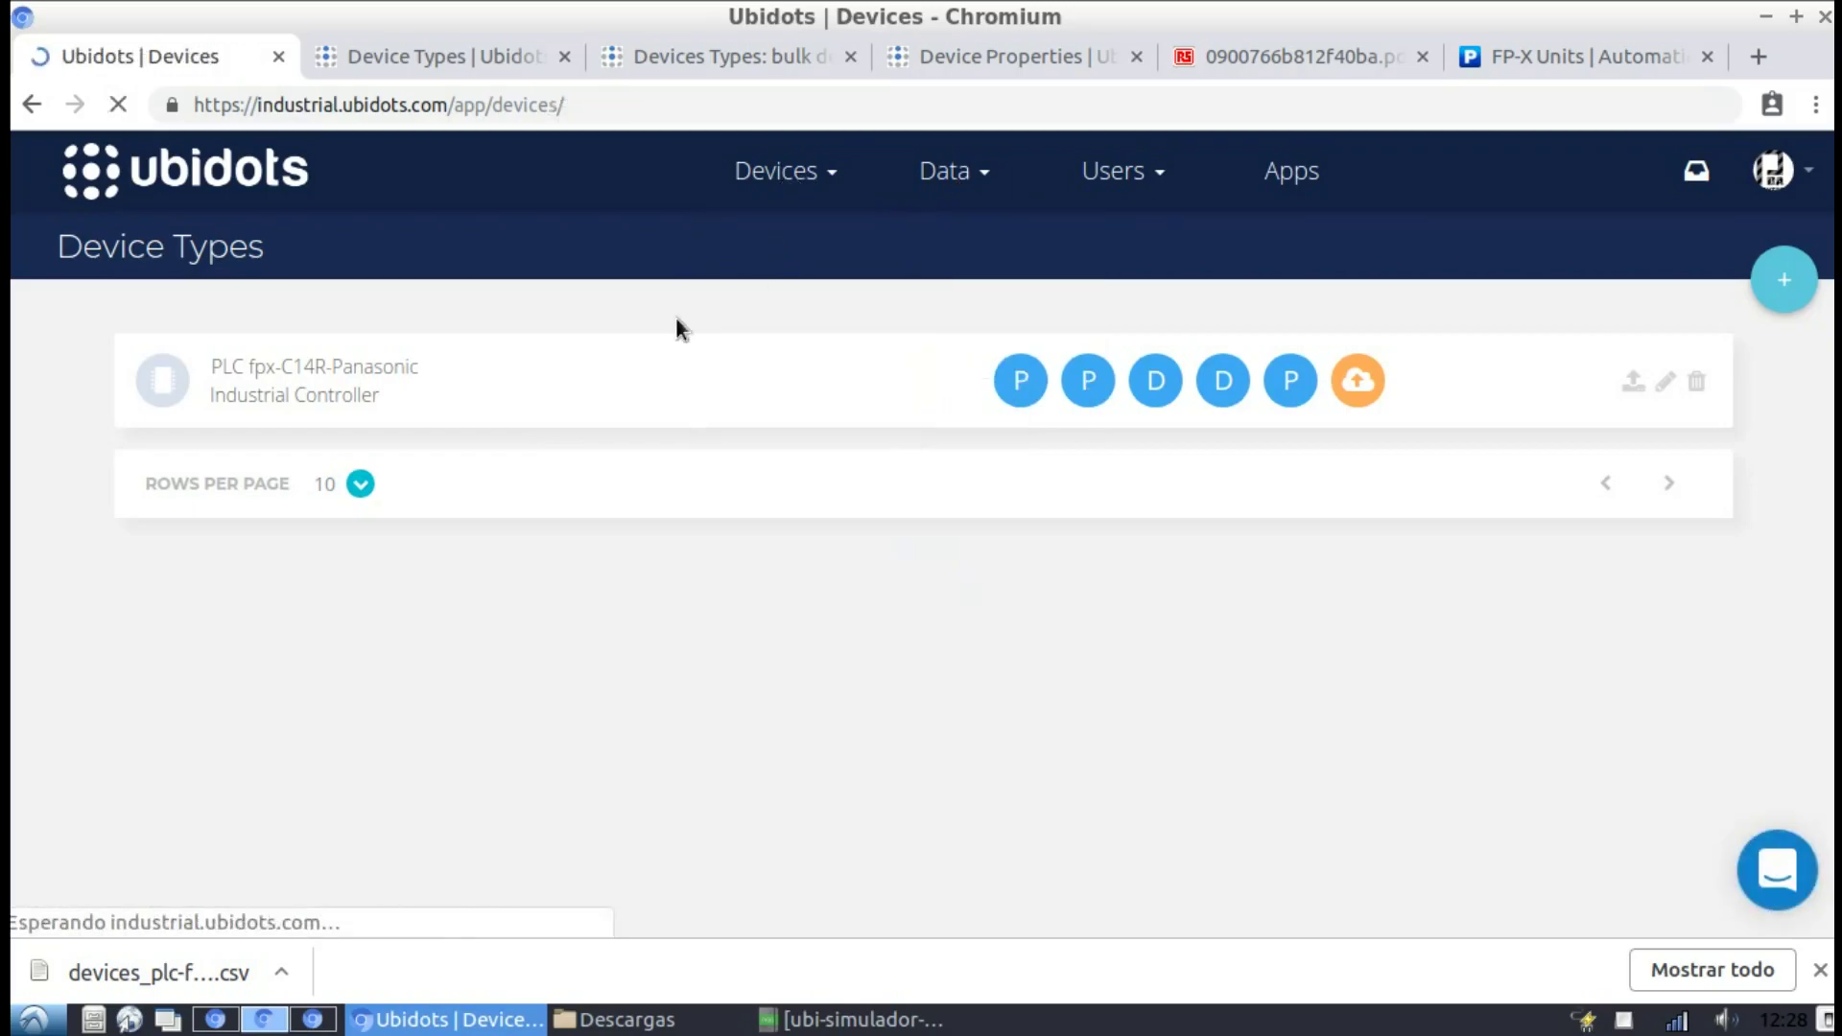
{"action": "left_click", "coordinate": [336, 687]}
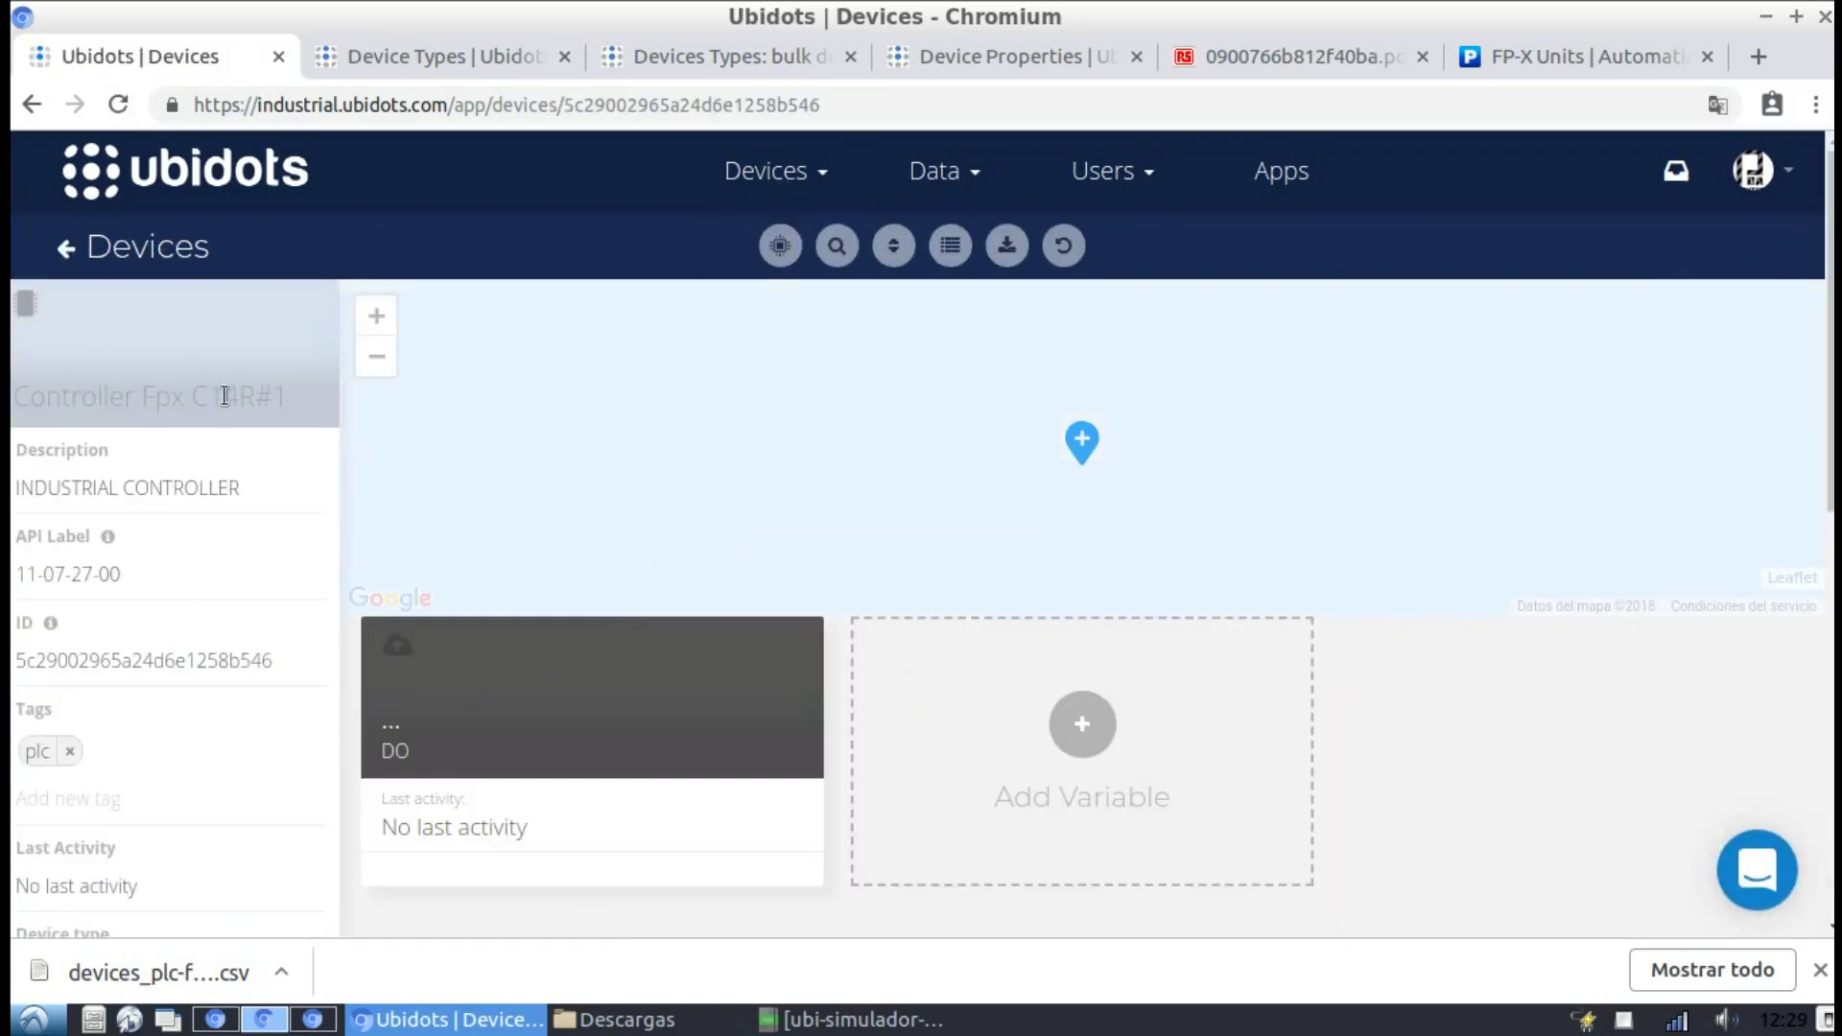
Examine the device's type, location and properties, including communication module, digital inputs and outputs, power supply and product name
{"action": "scroll", "coordinate": [700, 588], "scroll_direction": "down", "scroll_amount": 5}
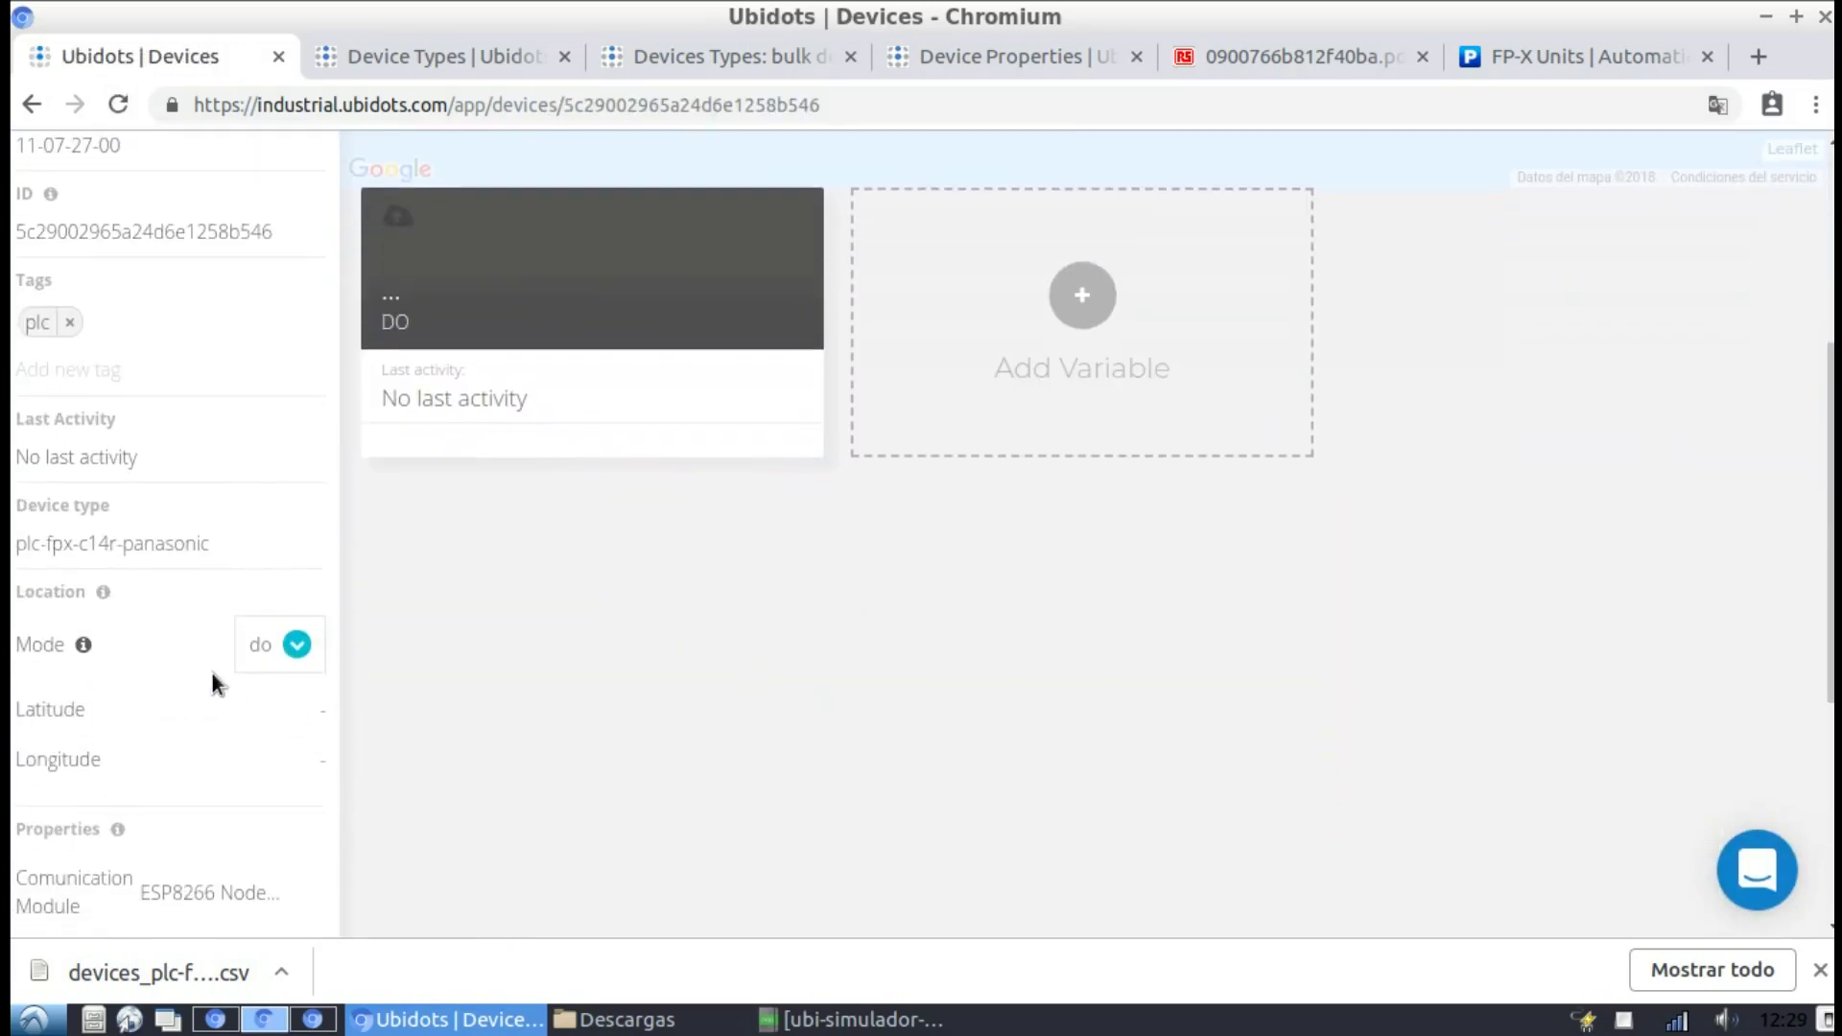
{"action": "triple_click", "coordinate": [40, 555]}
{"action": "scroll", "coordinate": [26, 586], "scroll_direction": "down", "scroll_amount": 1}
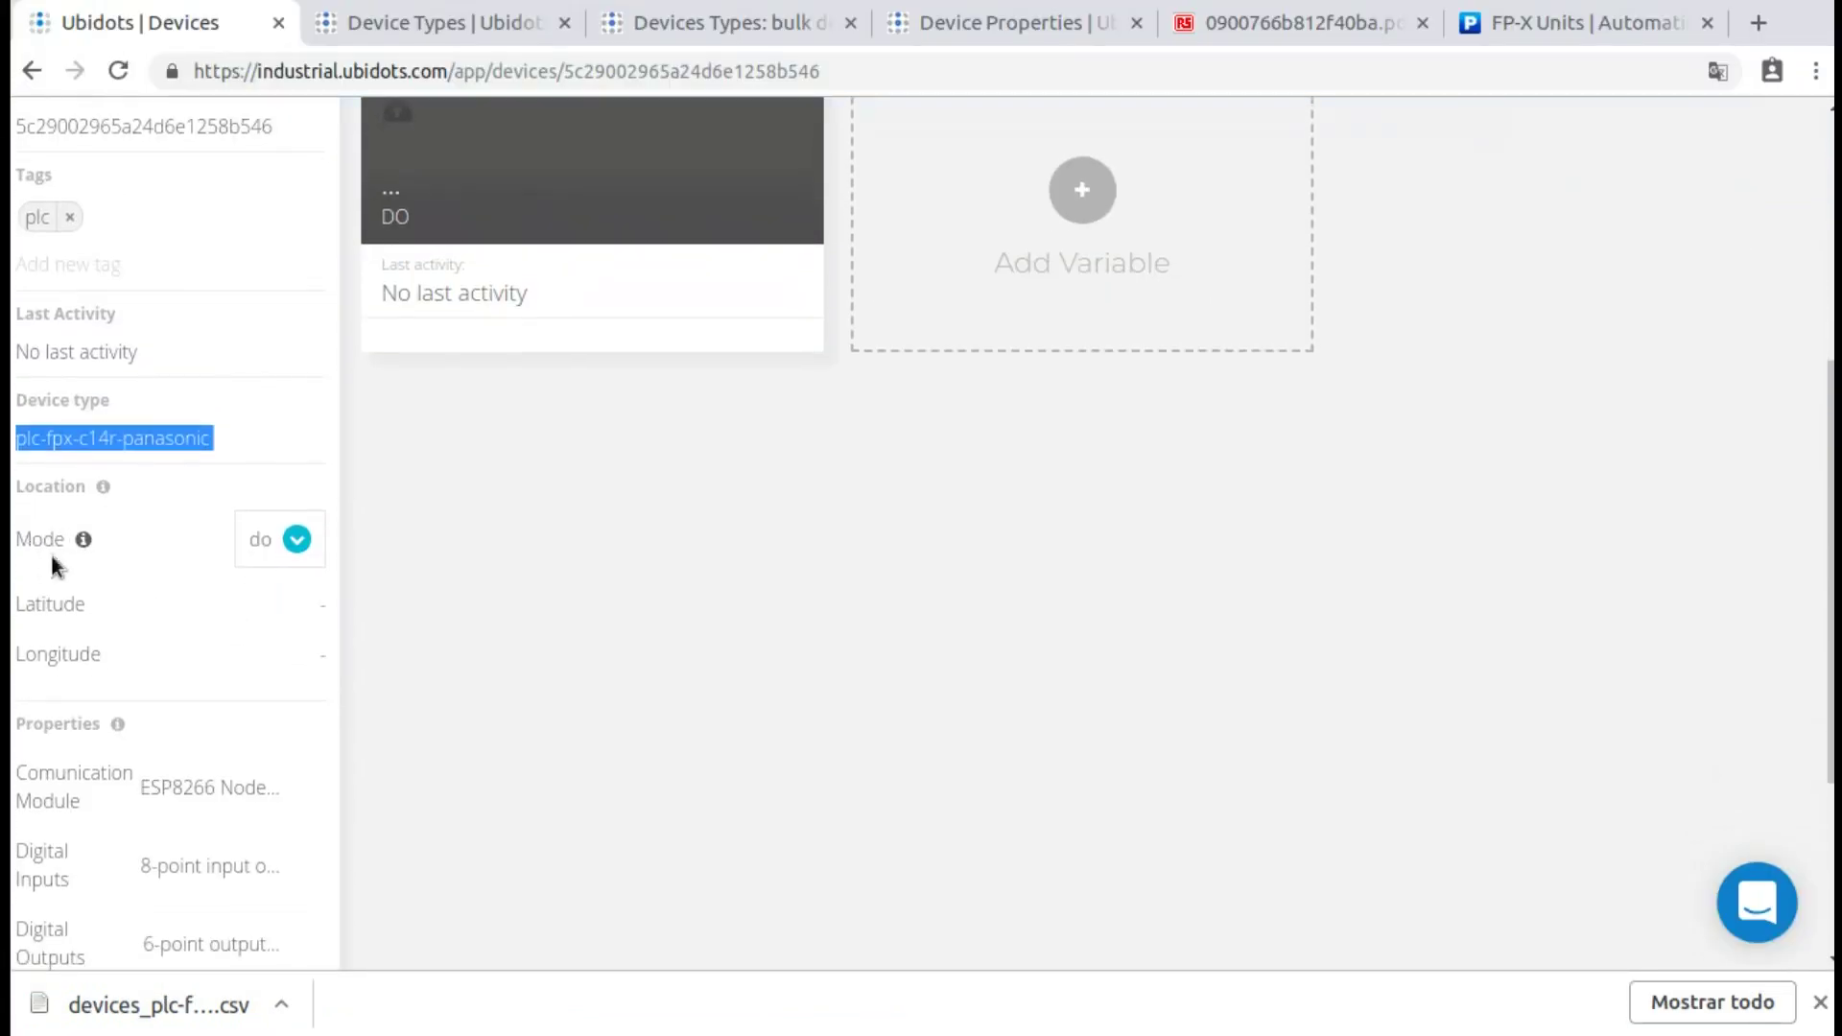
{"action": "left_click", "coordinate": [196, 545]}
{"action": "scroll", "coordinate": [86, 614], "scroll_direction": "down", "scroll_amount": 3}
{"action": "double_click", "coordinate": [192, 403]}
{"action": "double_click", "coordinate": [177, 446]}
{"action": "scroll", "coordinate": [124, 489], "scroll_direction": "down", "scroll_amount": 2}
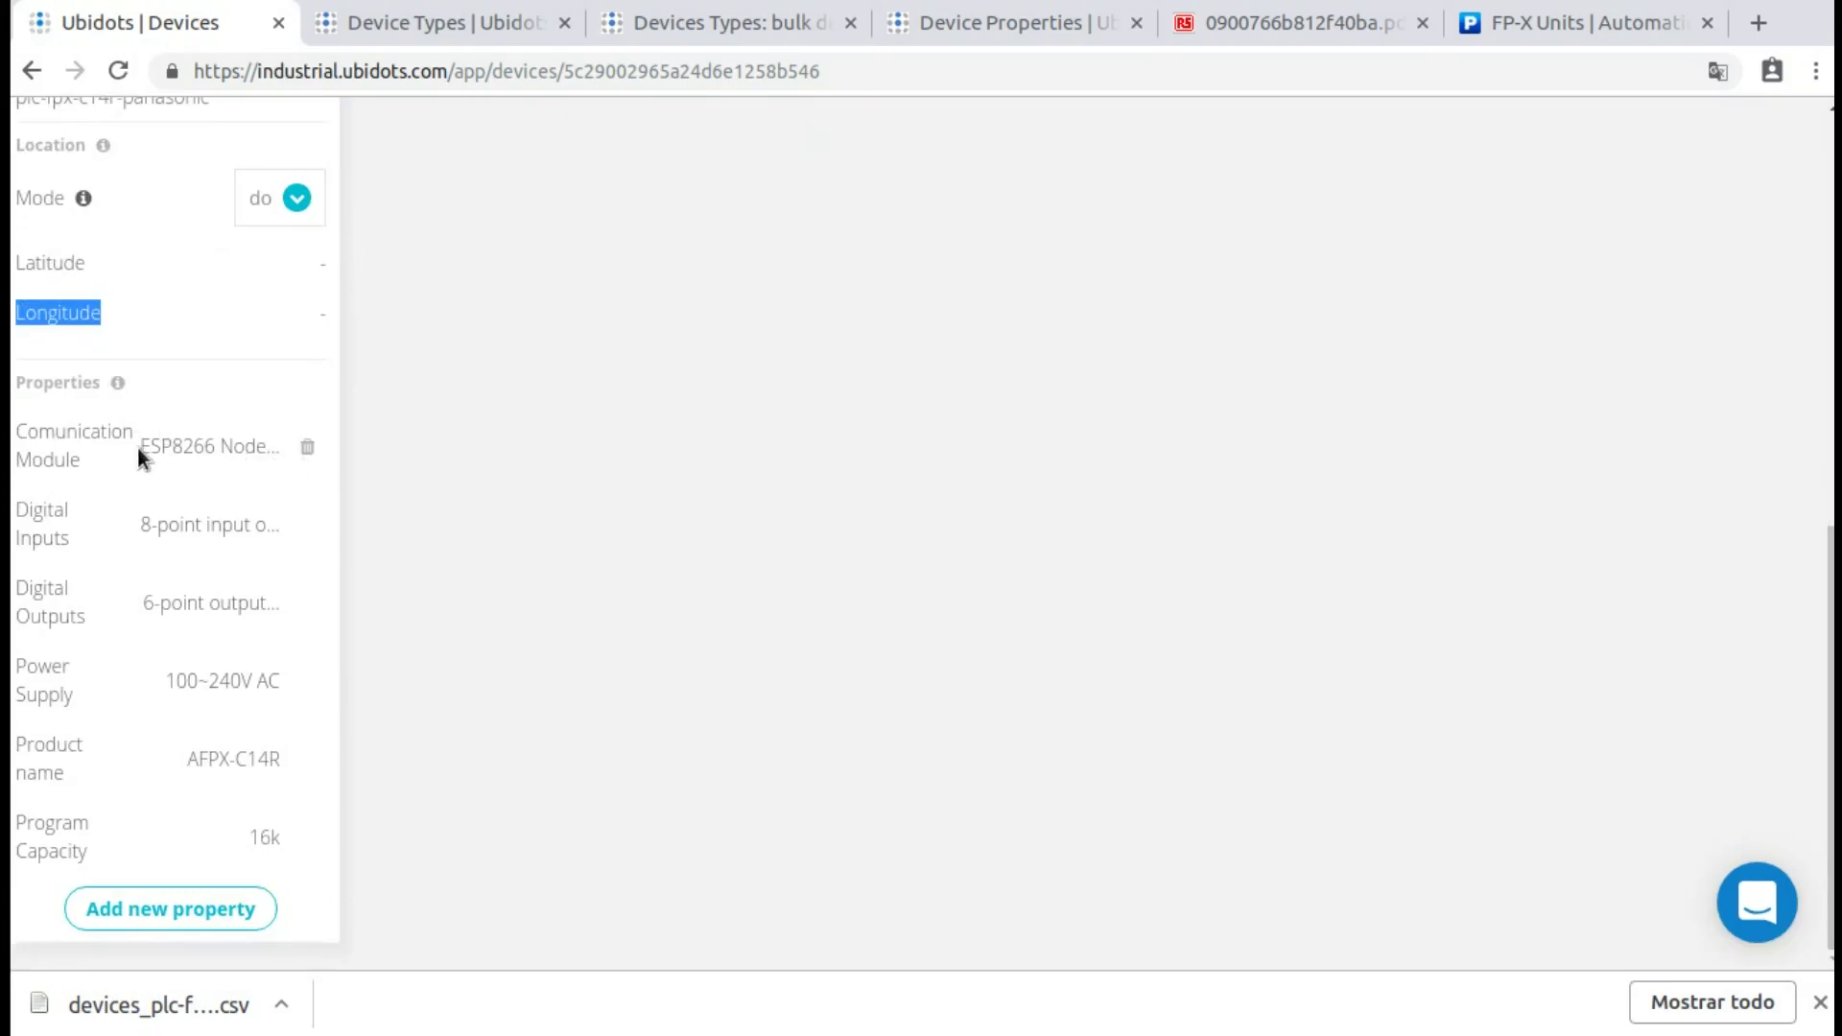
{"action": "left_click_drag", "start_coordinate": [136, 446], "coordinate": [278, 447]}
{"action": "left_click_drag", "start_coordinate": [155, 525], "coordinate": [261, 524]}
{"action": "left_click_drag", "start_coordinate": [144, 603], "coordinate": [288, 613]}
{"action": "left_click_drag", "start_coordinate": [187, 681], "coordinate": [257, 681]}
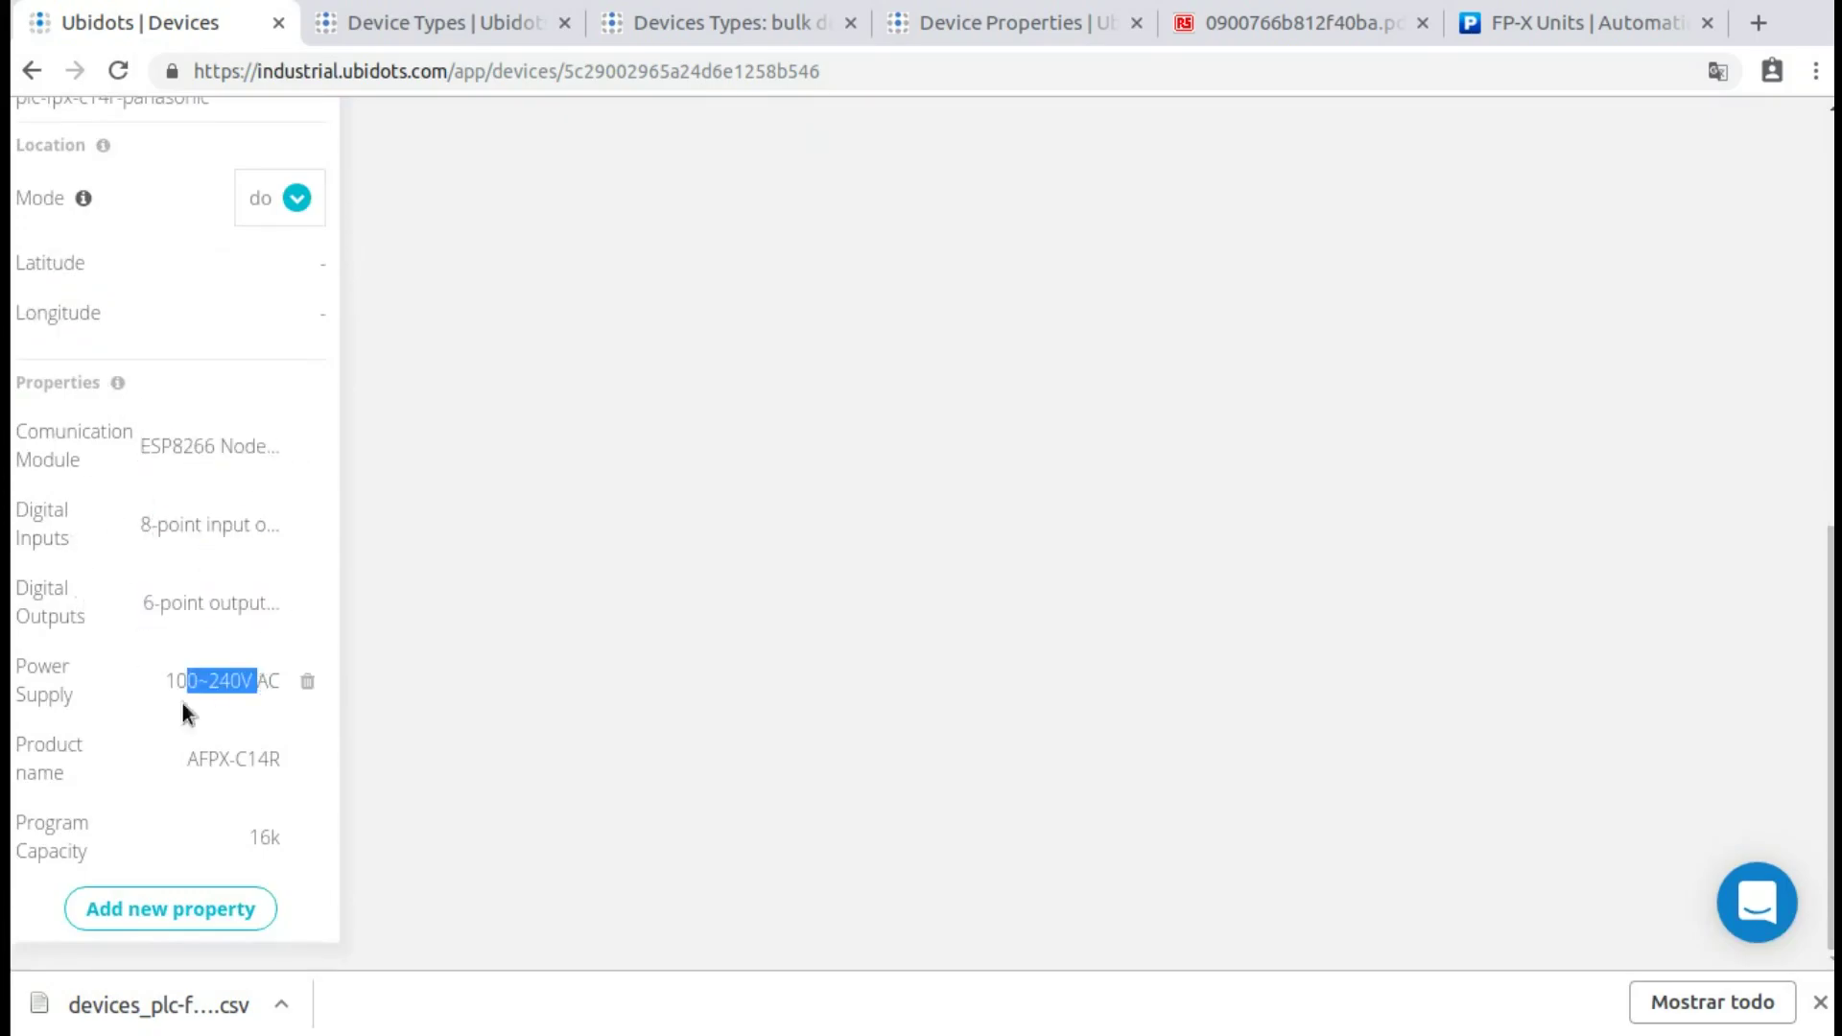
{"action": "left_click_drag", "start_coordinate": [186, 758], "coordinate": [280, 761]}
{"action": "scroll", "coordinate": [863, 609], "scroll_direction": "up", "scroll_amount": 9}
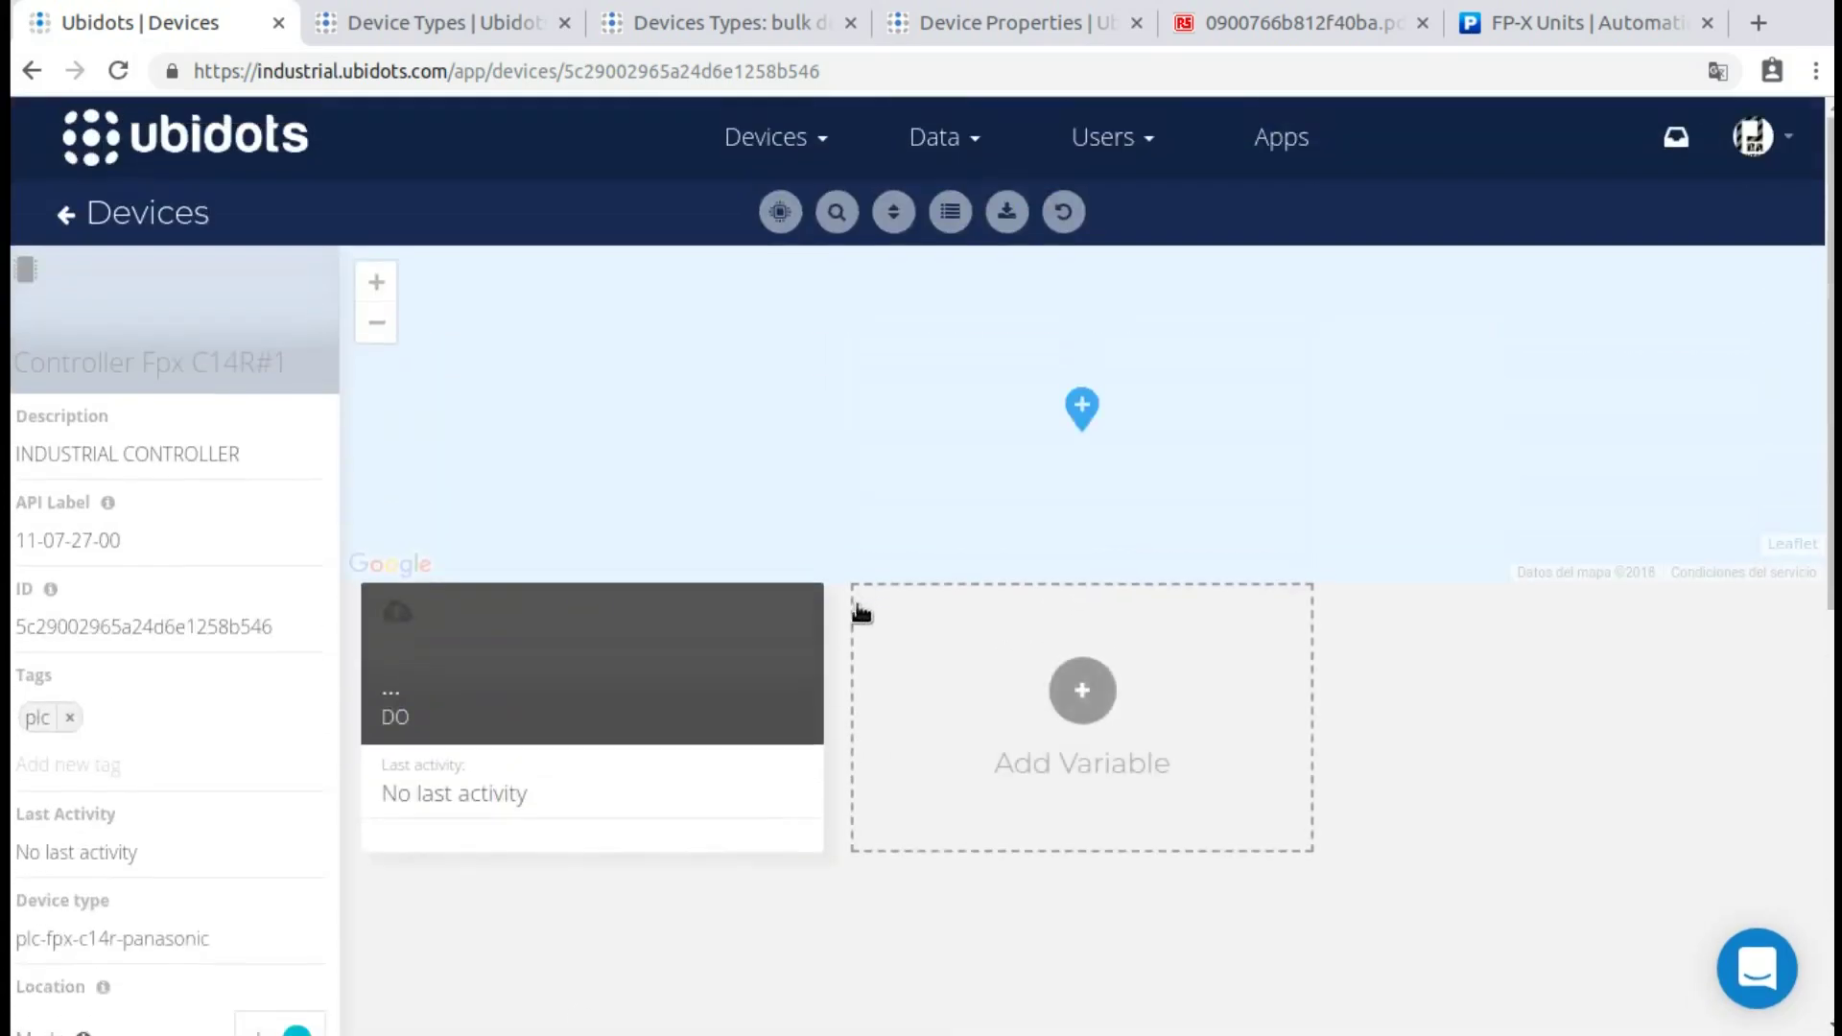
Edit the PLC fpx-C14R-Panasonic device type and add a variable named DO_Y0
{"action": "left_click", "coordinate": [950, 211]}
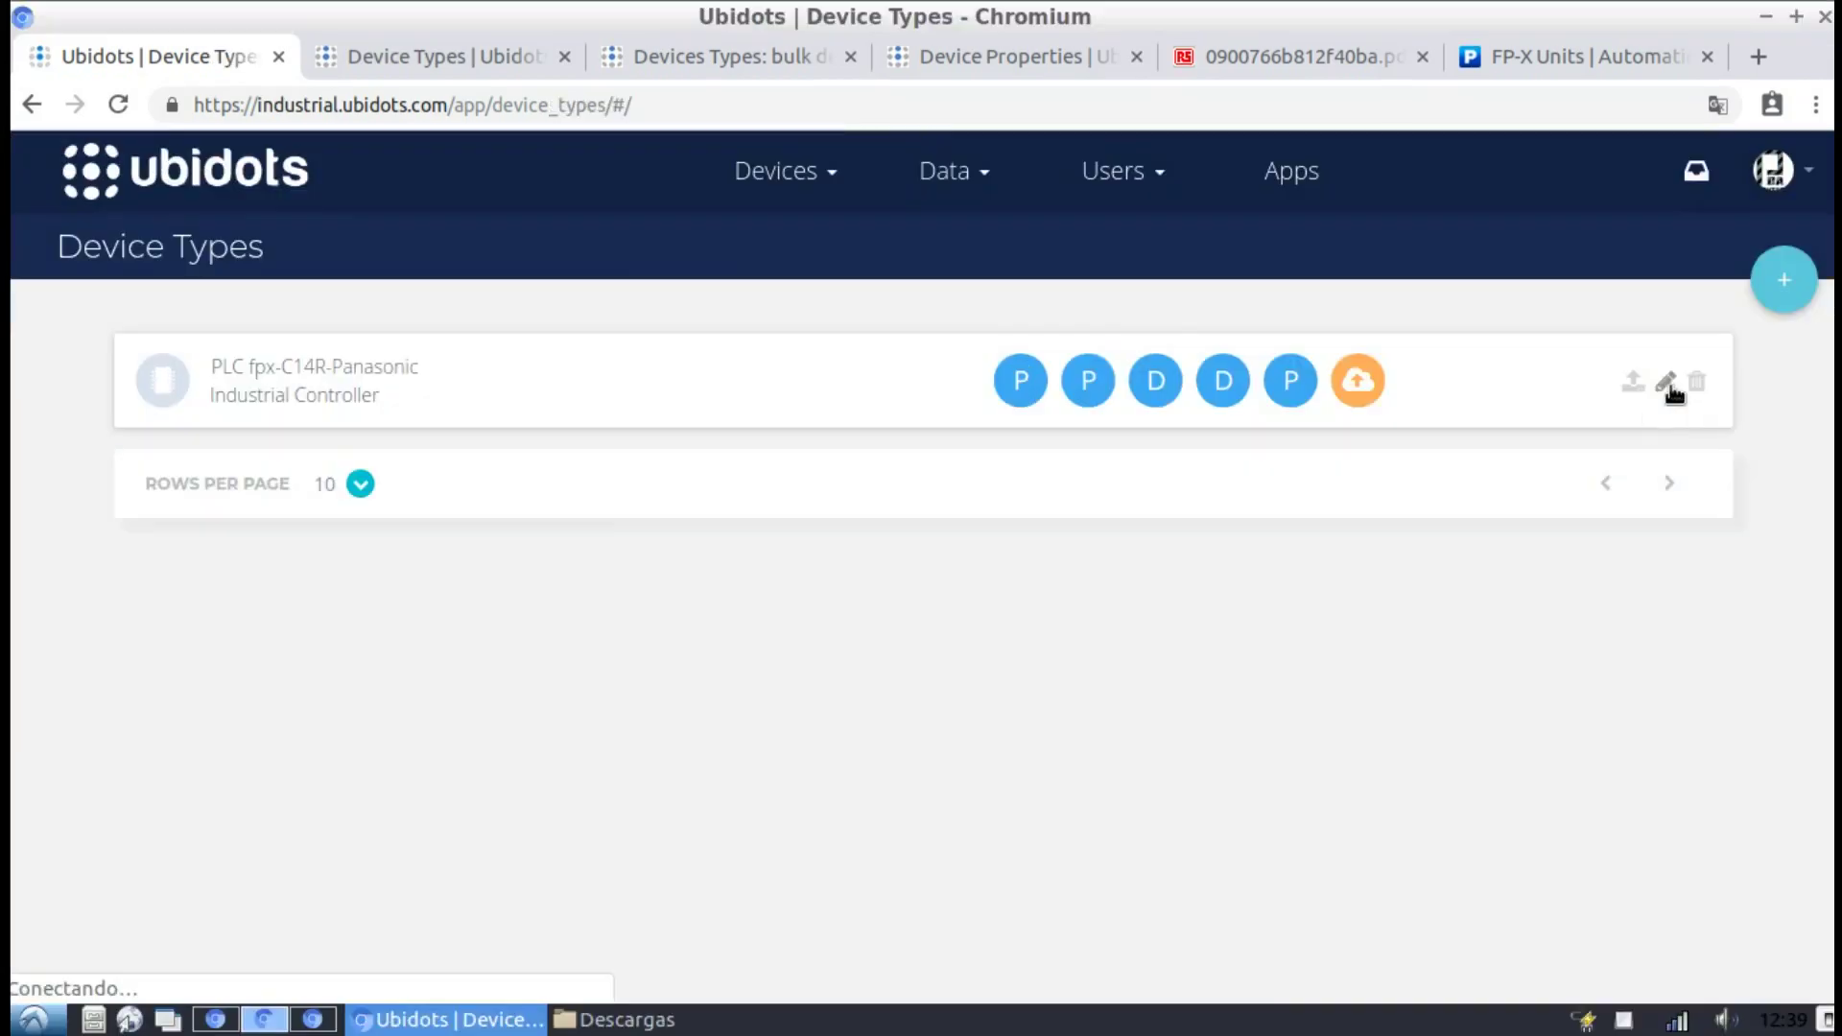
{"action": "left_click", "coordinate": [1670, 486]}
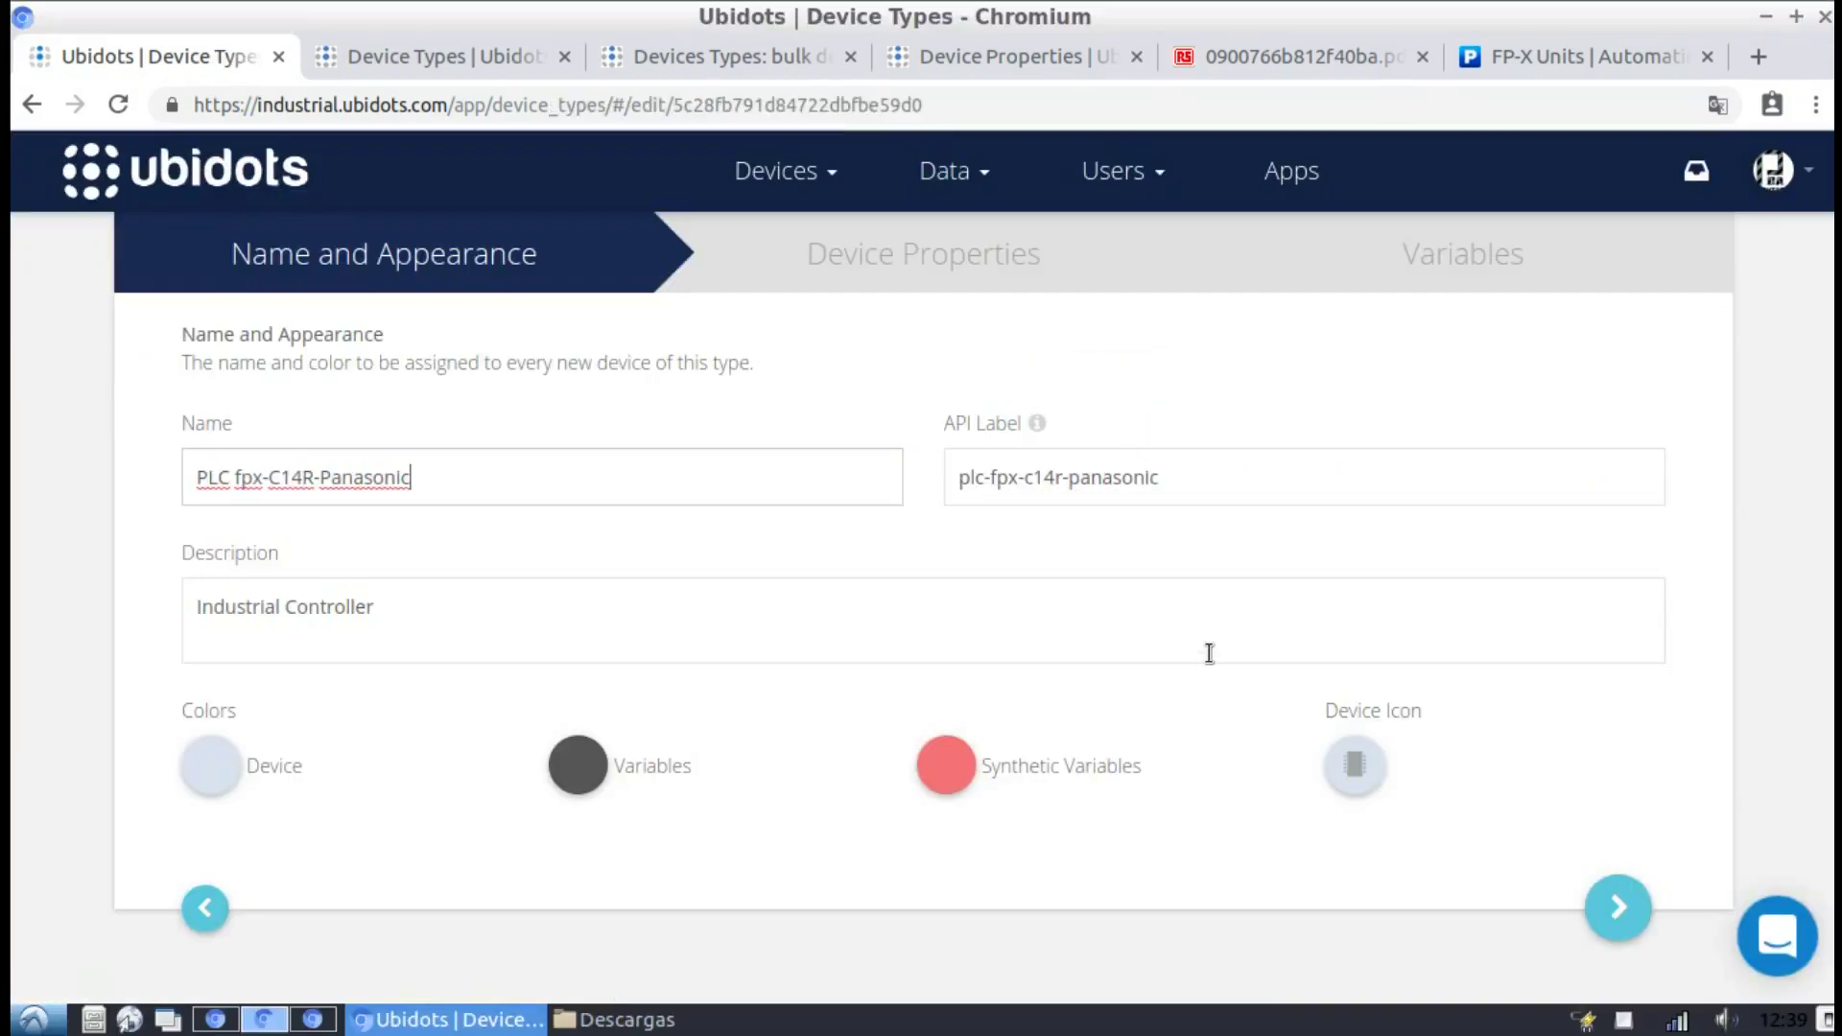
{"action": "left_click", "coordinate": [1618, 906]}
{"action": "left_click", "coordinate": [1617, 906]}
{"action": "left_click", "coordinate": [923, 636]}
{"action": "left_click", "coordinate": [349, 648]}
{"action": "type", "text": "g"}
{"action": "key", "text": "BackSpace"}
{"action": "type", "text": "DO_Y0"}
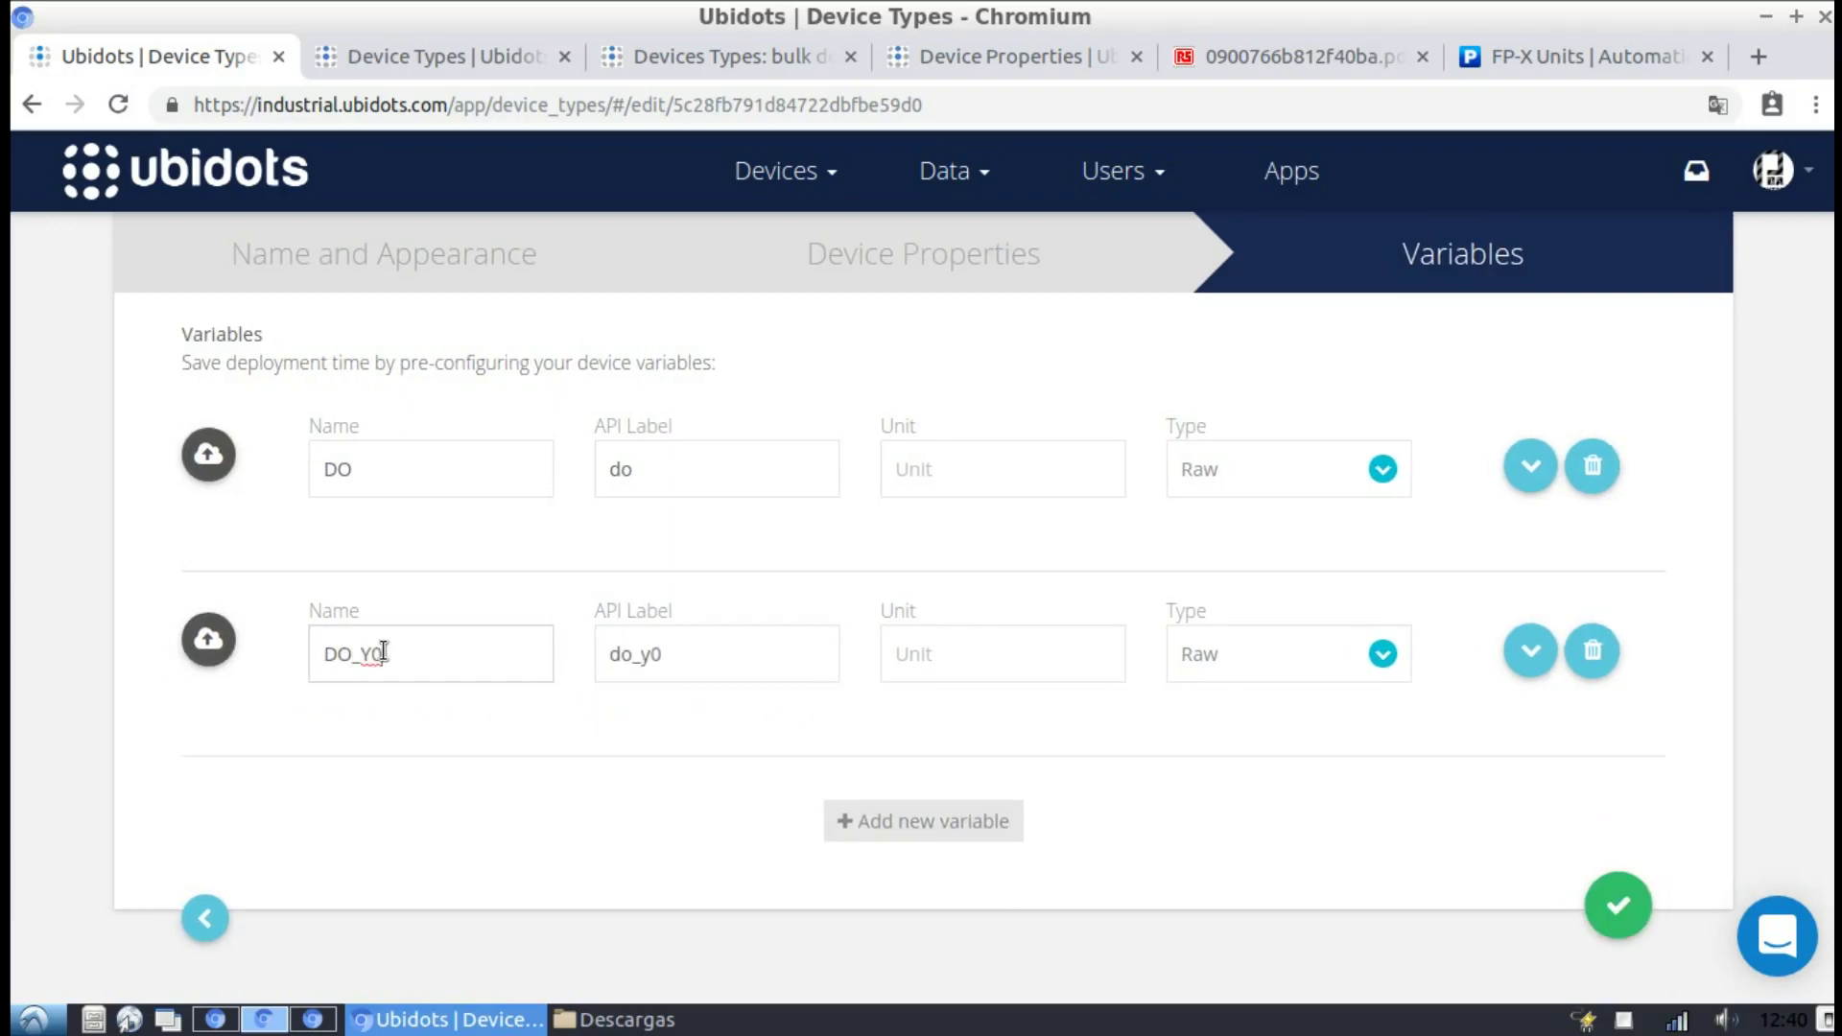
Add the variables DO_Y1 and DO_Y2 to the device type
{"action": "left_click", "coordinate": [893, 823]}
{"action": "left_click", "coordinate": [434, 833]}
{"action": "type", "text": "DO"}
{"action": "scroll", "coordinate": [433, 832], "scroll_direction": "down", "scroll_amount": 3}
{"action": "left_click_drag", "start_coordinate": [315, 511], "coordinate": [383, 650]}
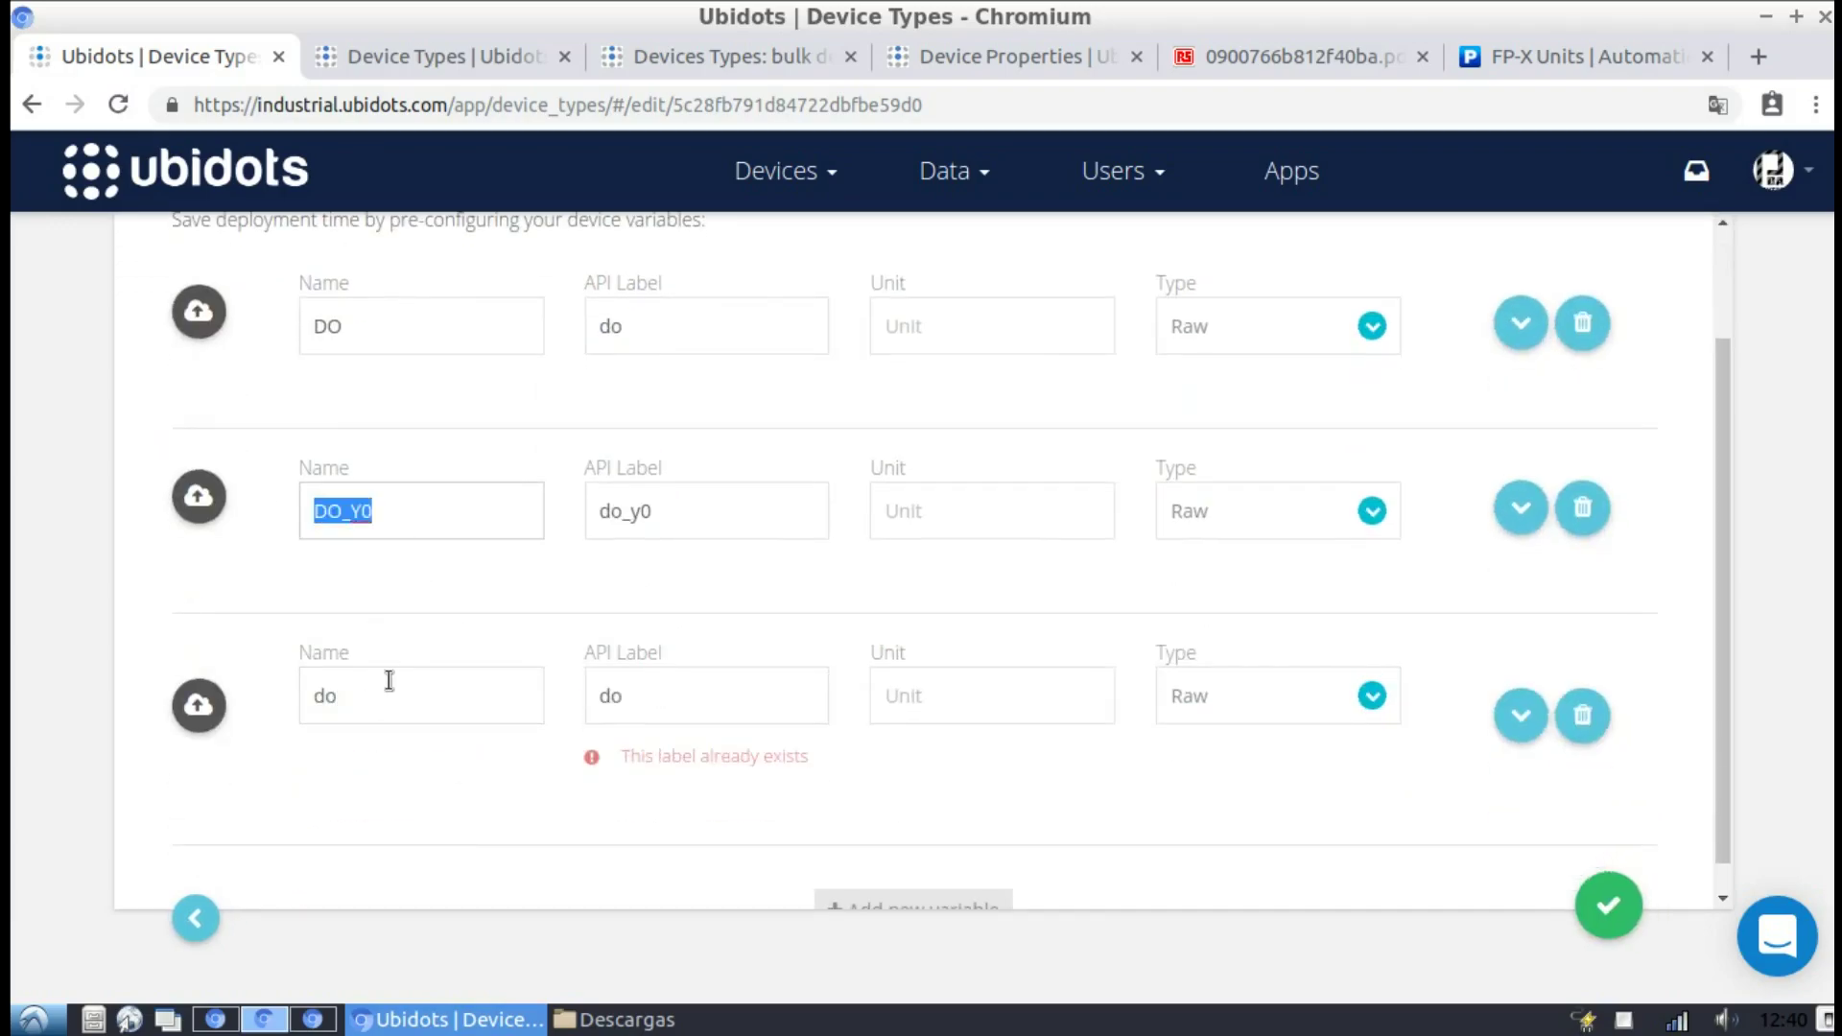
{"action": "left_click", "coordinate": [374, 696]}
{"action": "type", "text": "_Y1"}
{"action": "left_click", "coordinate": [918, 868]}
{"action": "left_click", "coordinate": [422, 873]}
{"action": "type", "text": "DO_Y2"}
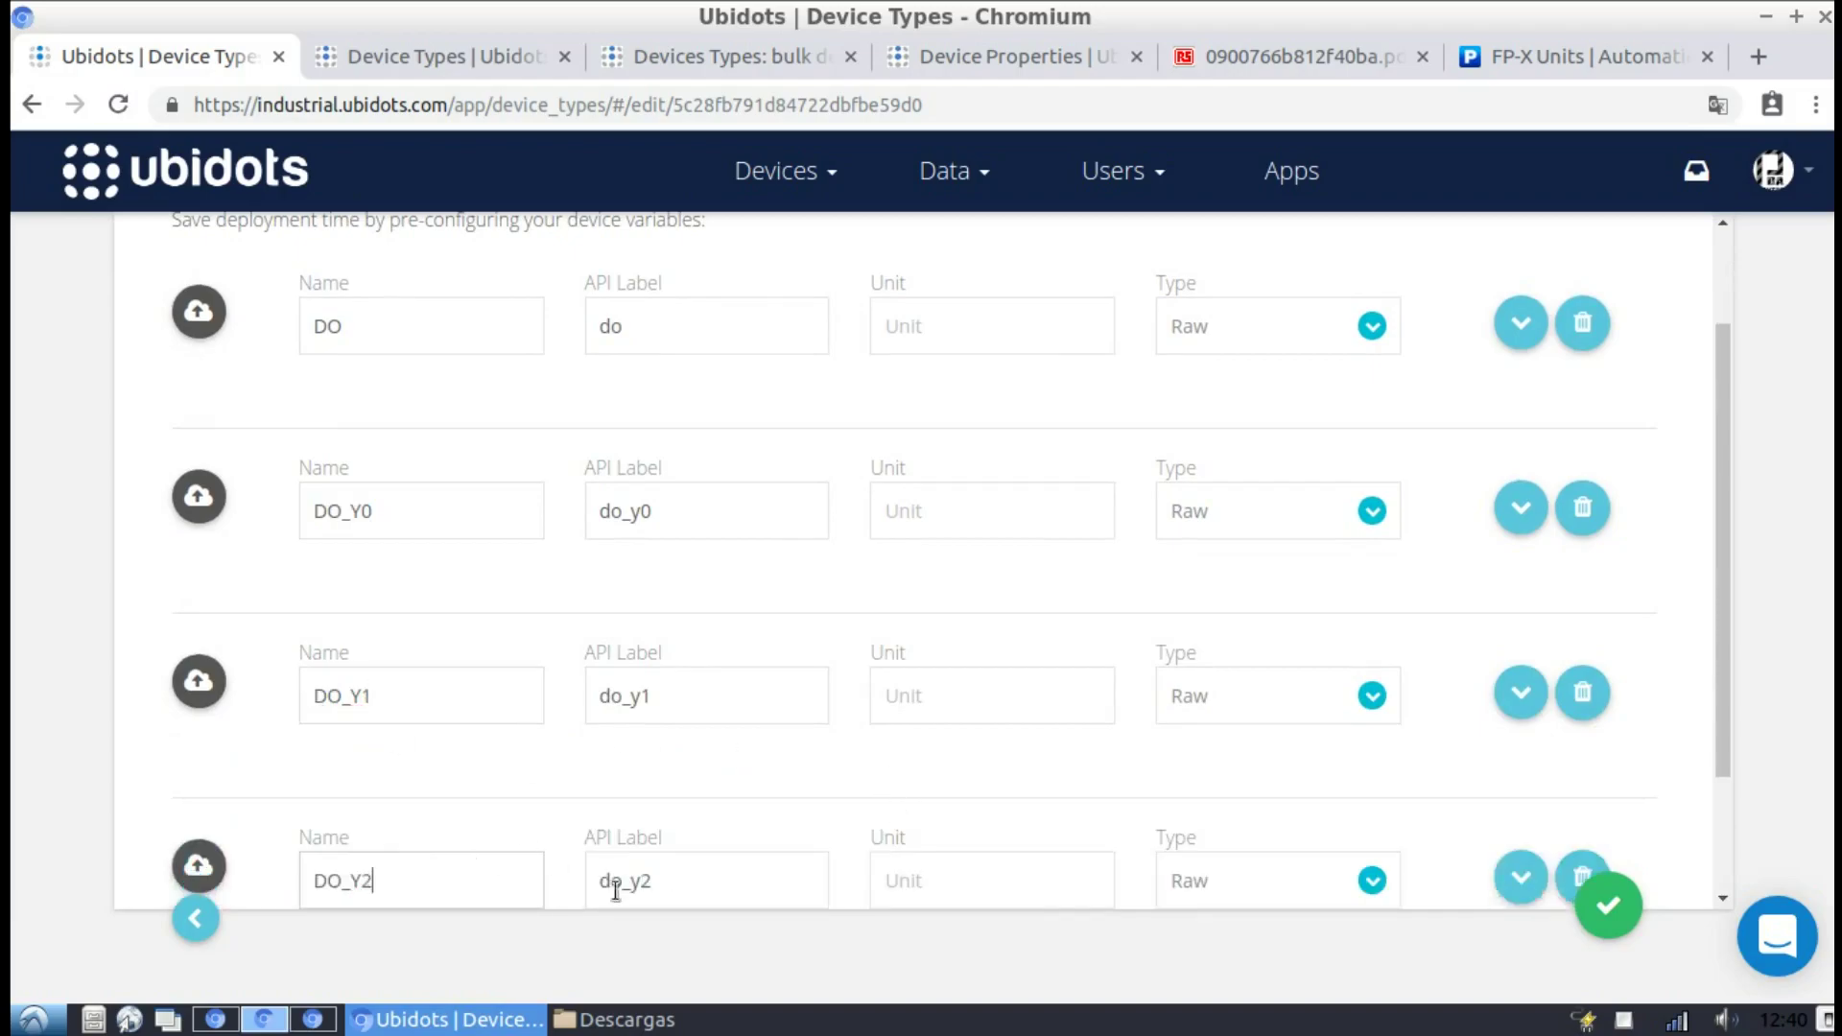
Add the variables DO_Y3, DO_Y4 and DO_Y5 to the device type
{"action": "scroll", "coordinate": [567, 892], "scroll_direction": "down", "scroll_amount": 2}
{"action": "left_click", "coordinate": [918, 873]}
{"action": "scroll", "coordinate": [576, 768], "scroll_direction": "down", "scroll_amount": 2}
{"action": "left_click", "coordinate": [429, 695]}
{"action": "type", "text": "DO_Y3"}
{"action": "left_click", "coordinate": [912, 878]}
{"action": "type", "text": "DO_Y4"}
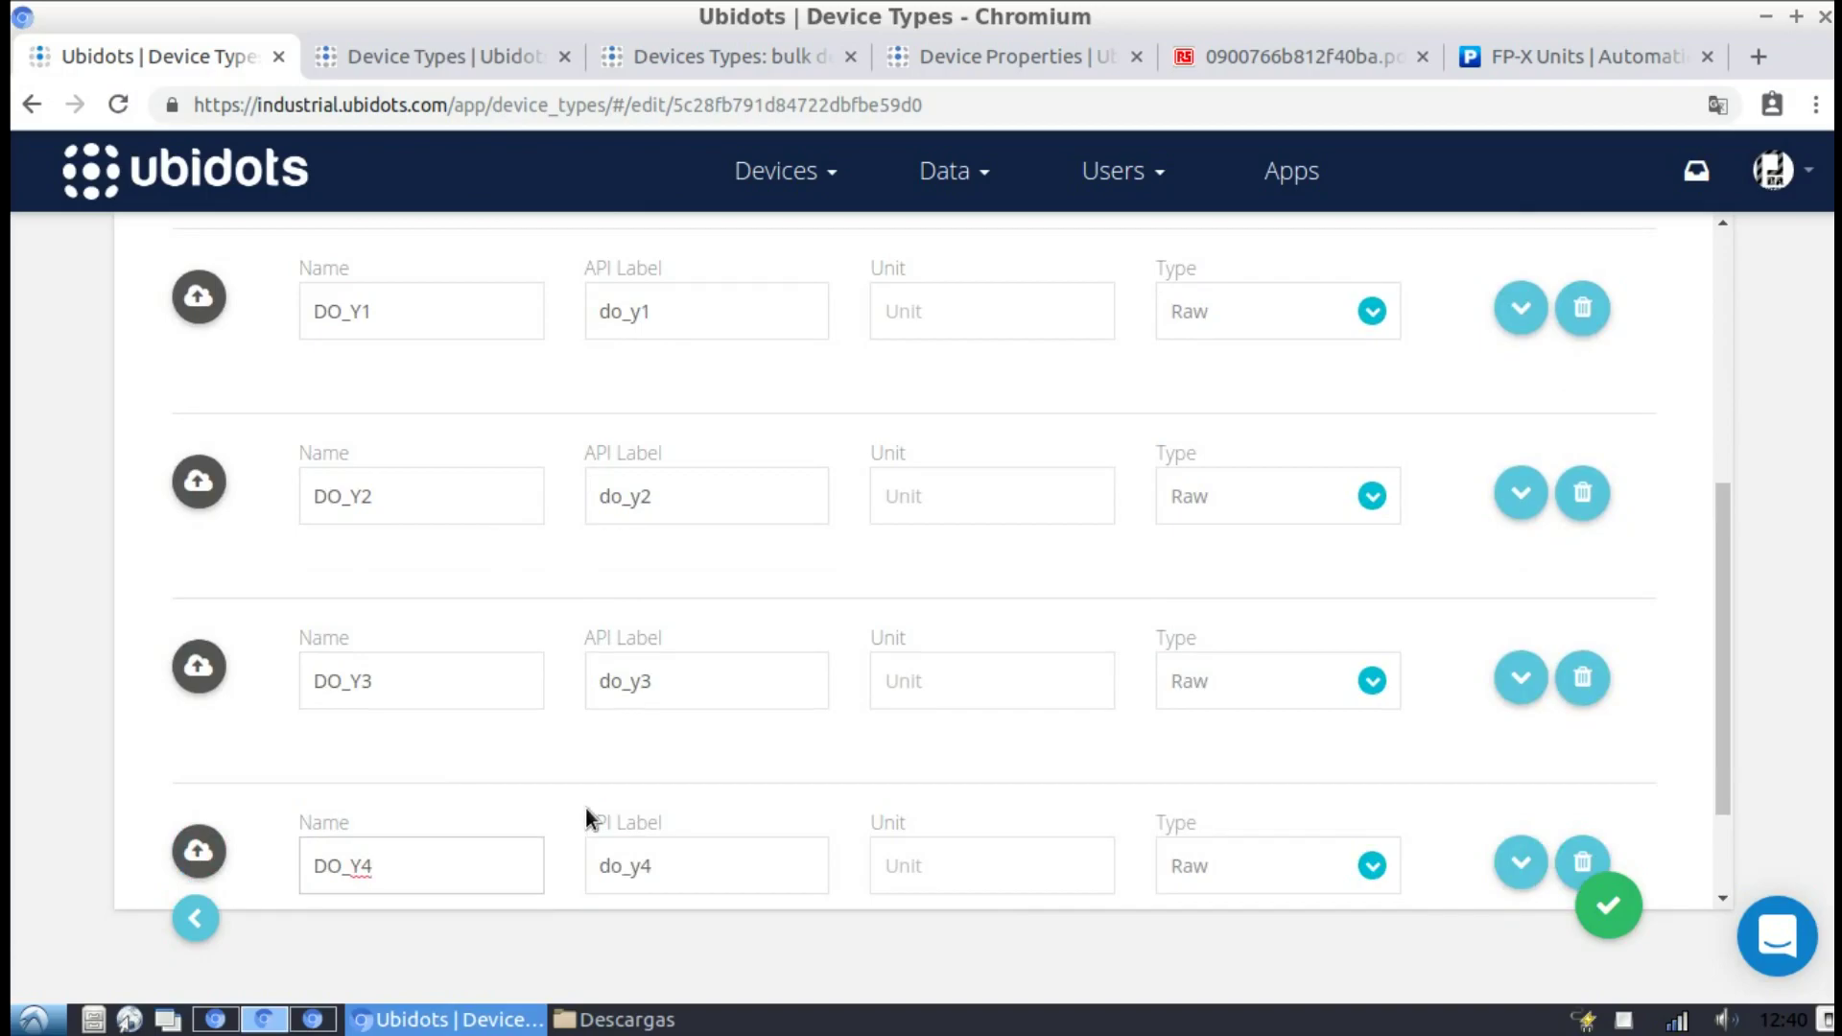
{"action": "scroll", "coordinate": [584, 814], "scroll_direction": "down", "scroll_amount": 2}
{"action": "left_click", "coordinate": [911, 895]}
{"action": "left_click", "coordinate": [387, 873]}
{"action": "type", "text": "DO_Y5"}
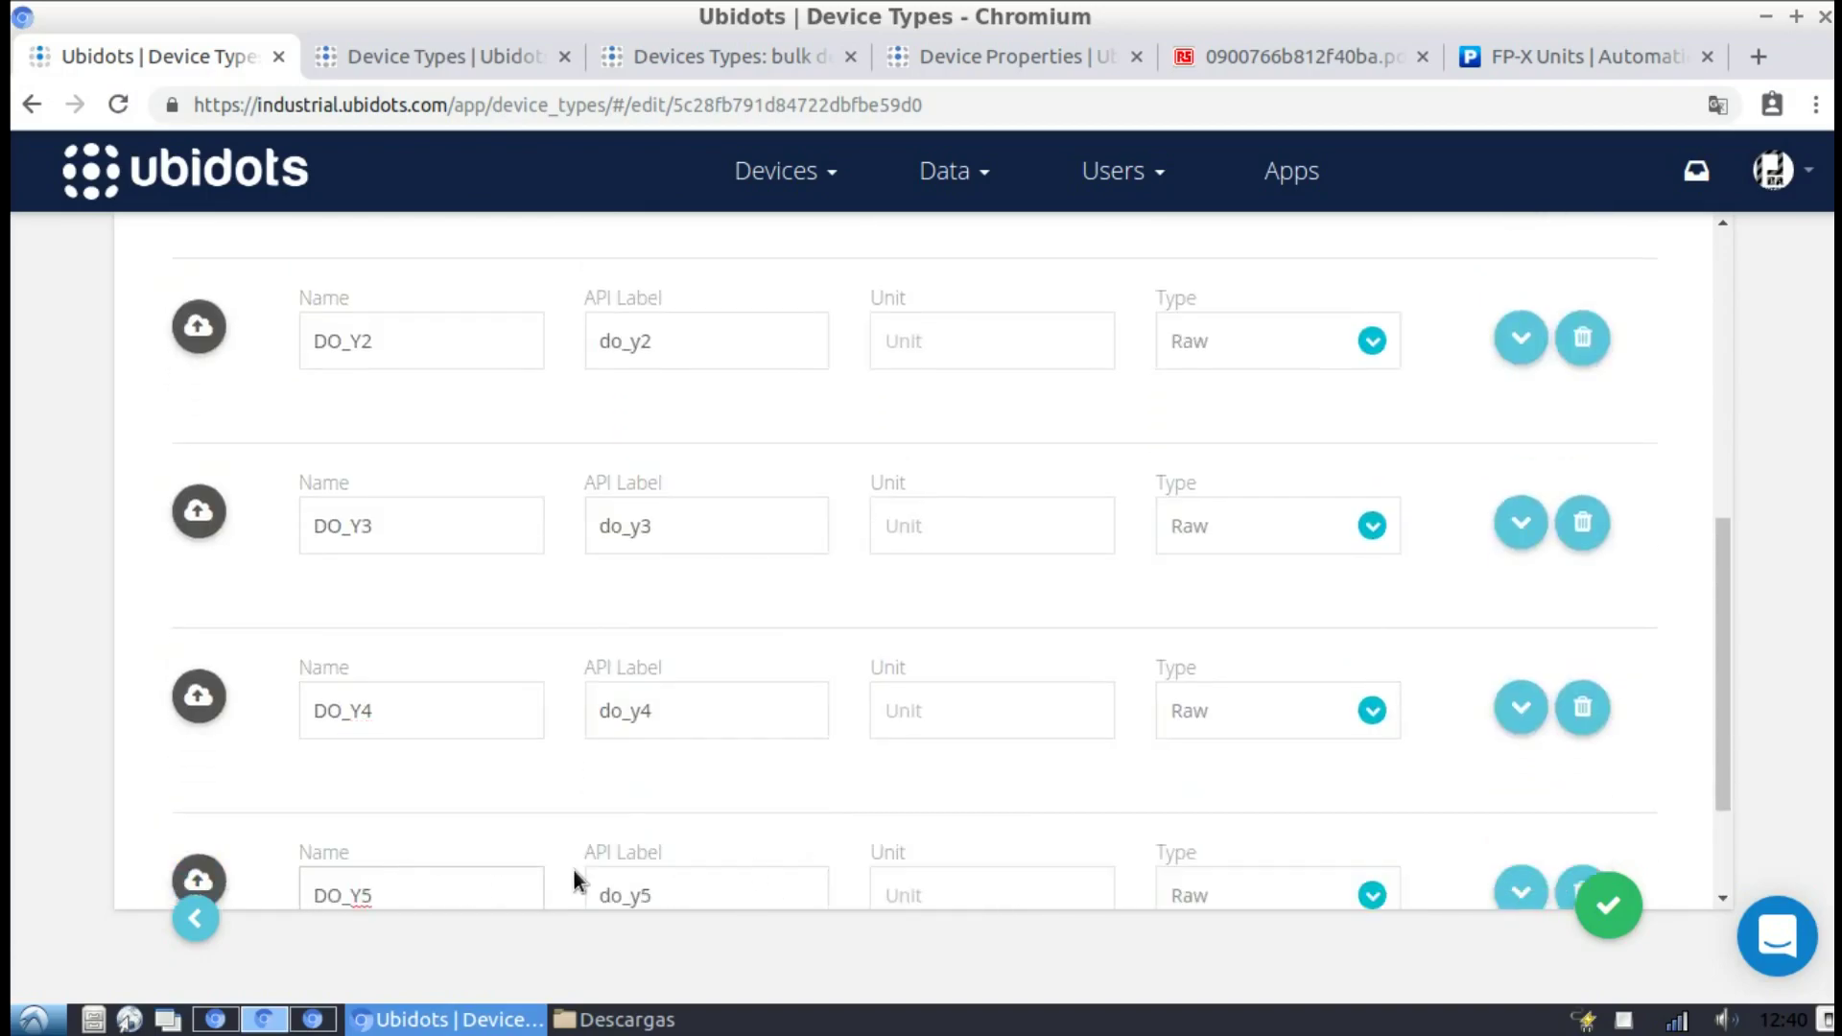
Delete the original DO variable, then save the device type and apply it to the existing devices
{"action": "scroll", "coordinate": [576, 880], "scroll_direction": "up", "scroll_amount": 8}
{"action": "scroll", "coordinate": [1450, 493], "scroll_direction": "down", "scroll_amount": 2}
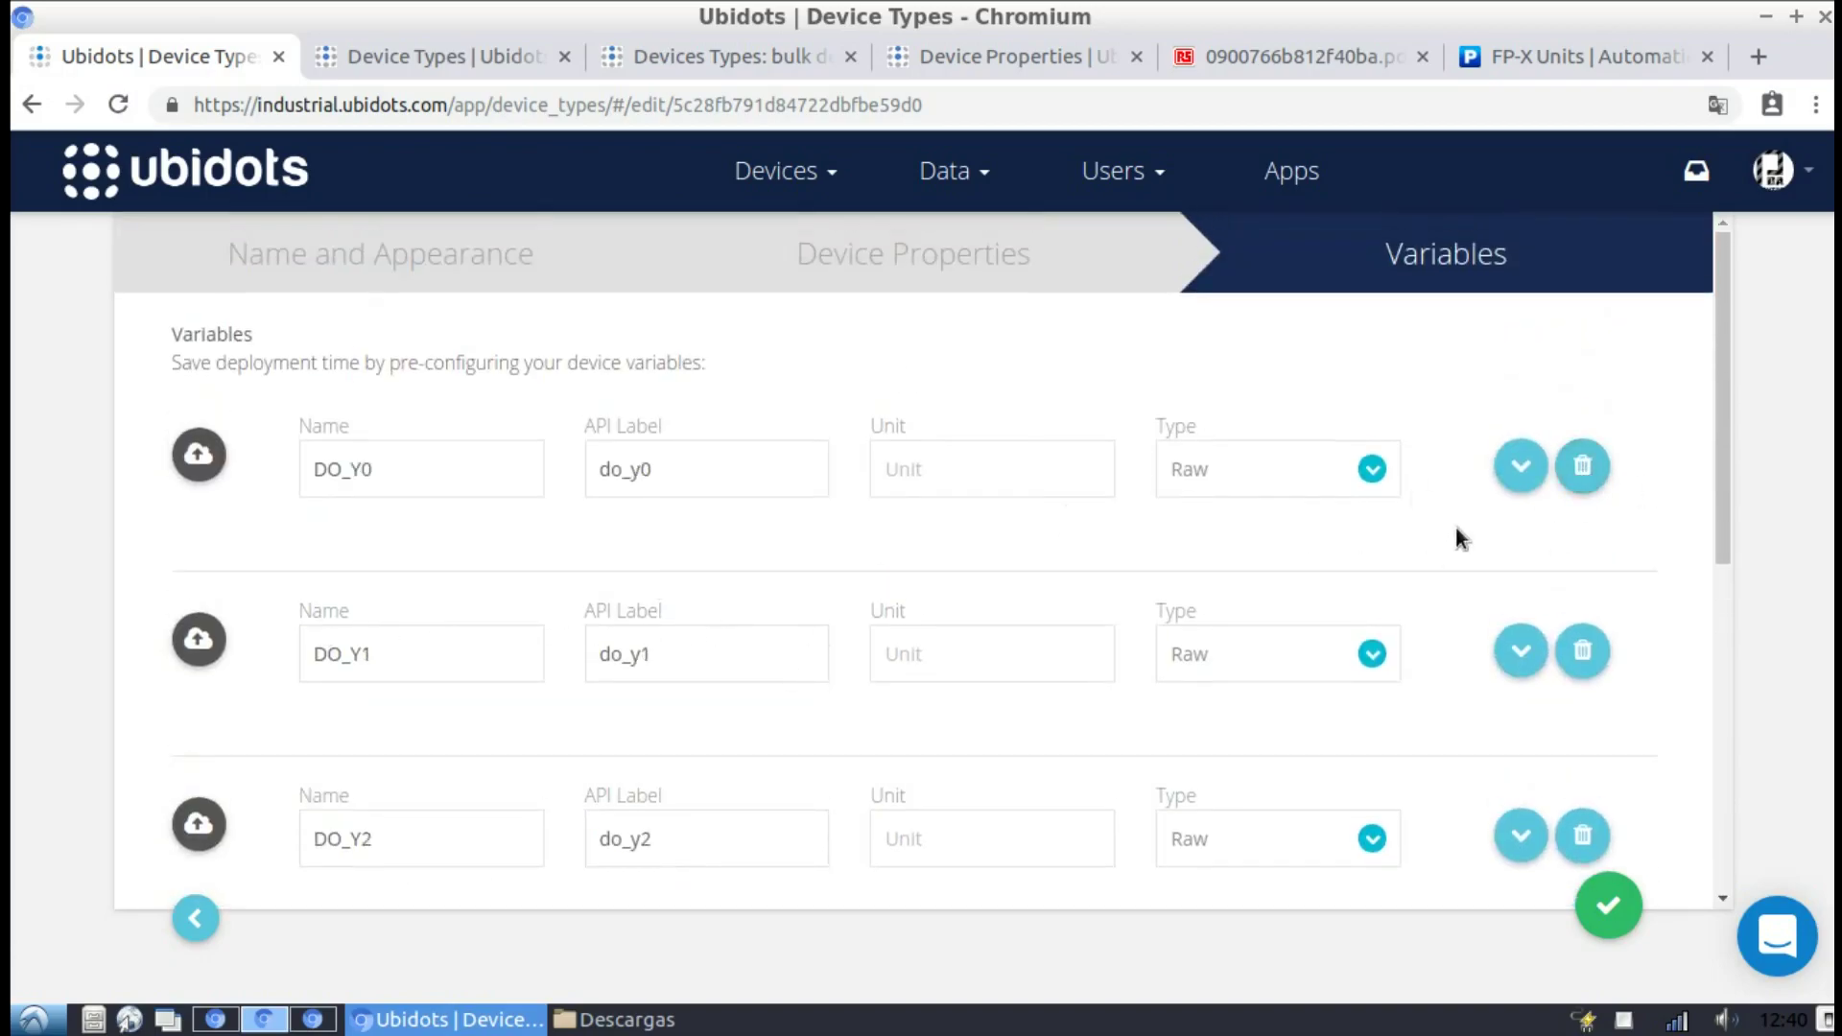
{"action": "scroll", "coordinate": [576, 595], "scroll_direction": "down", "scroll_amount": 6}
{"action": "left_click", "coordinate": [1593, 909]}
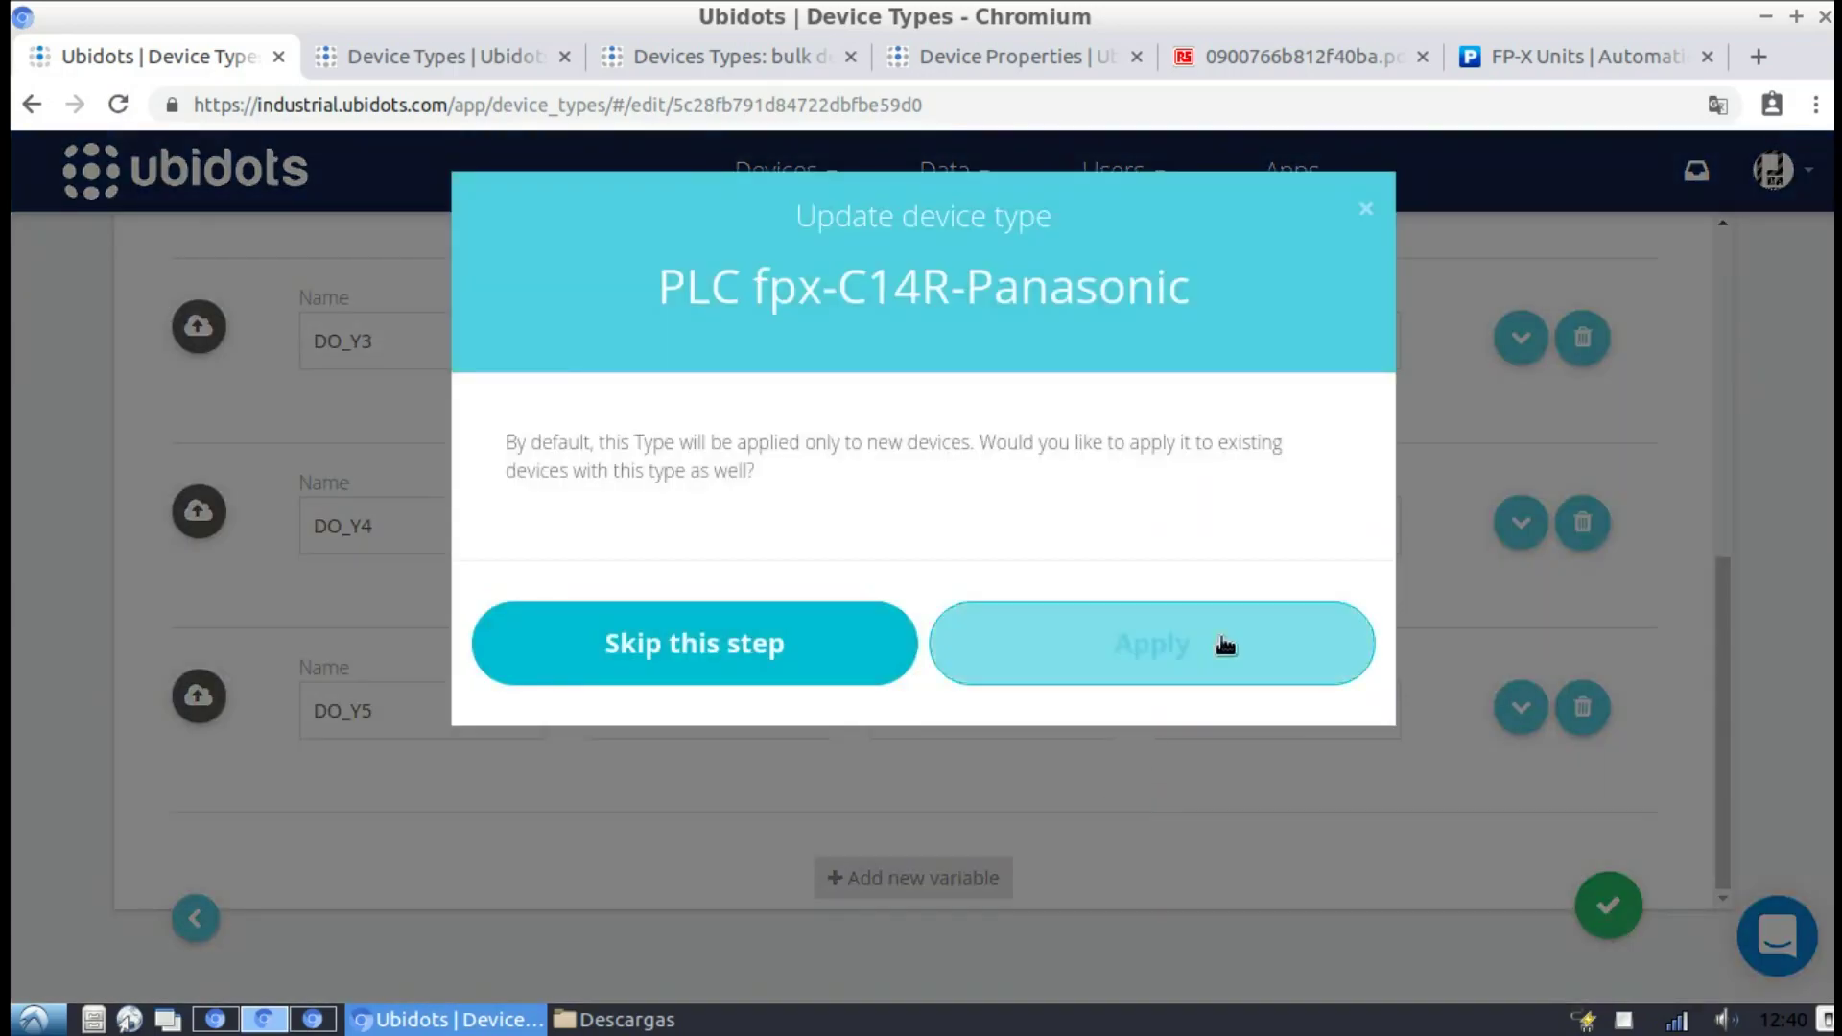
{"action": "left_click", "coordinate": [1218, 658]}
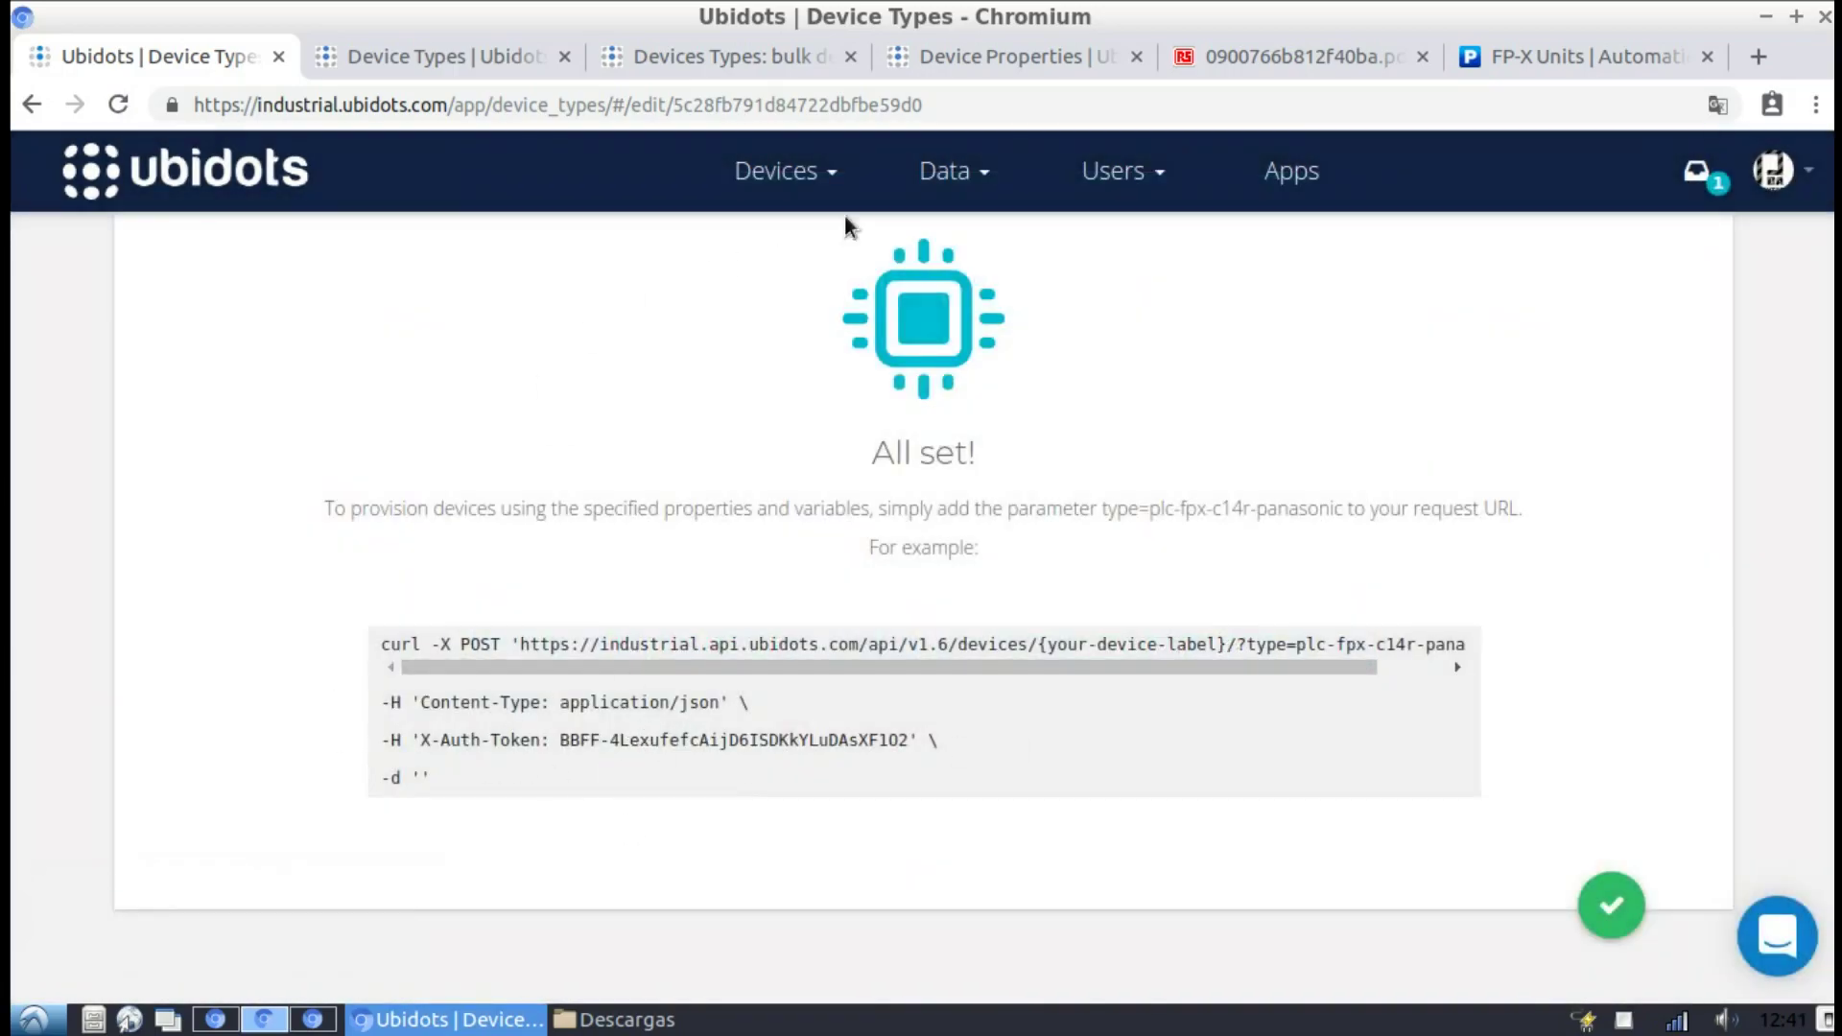
Open the Controller Fpx C14R#1 device from the devices list and check its output variables
{"action": "left_click", "coordinate": [746, 251]}
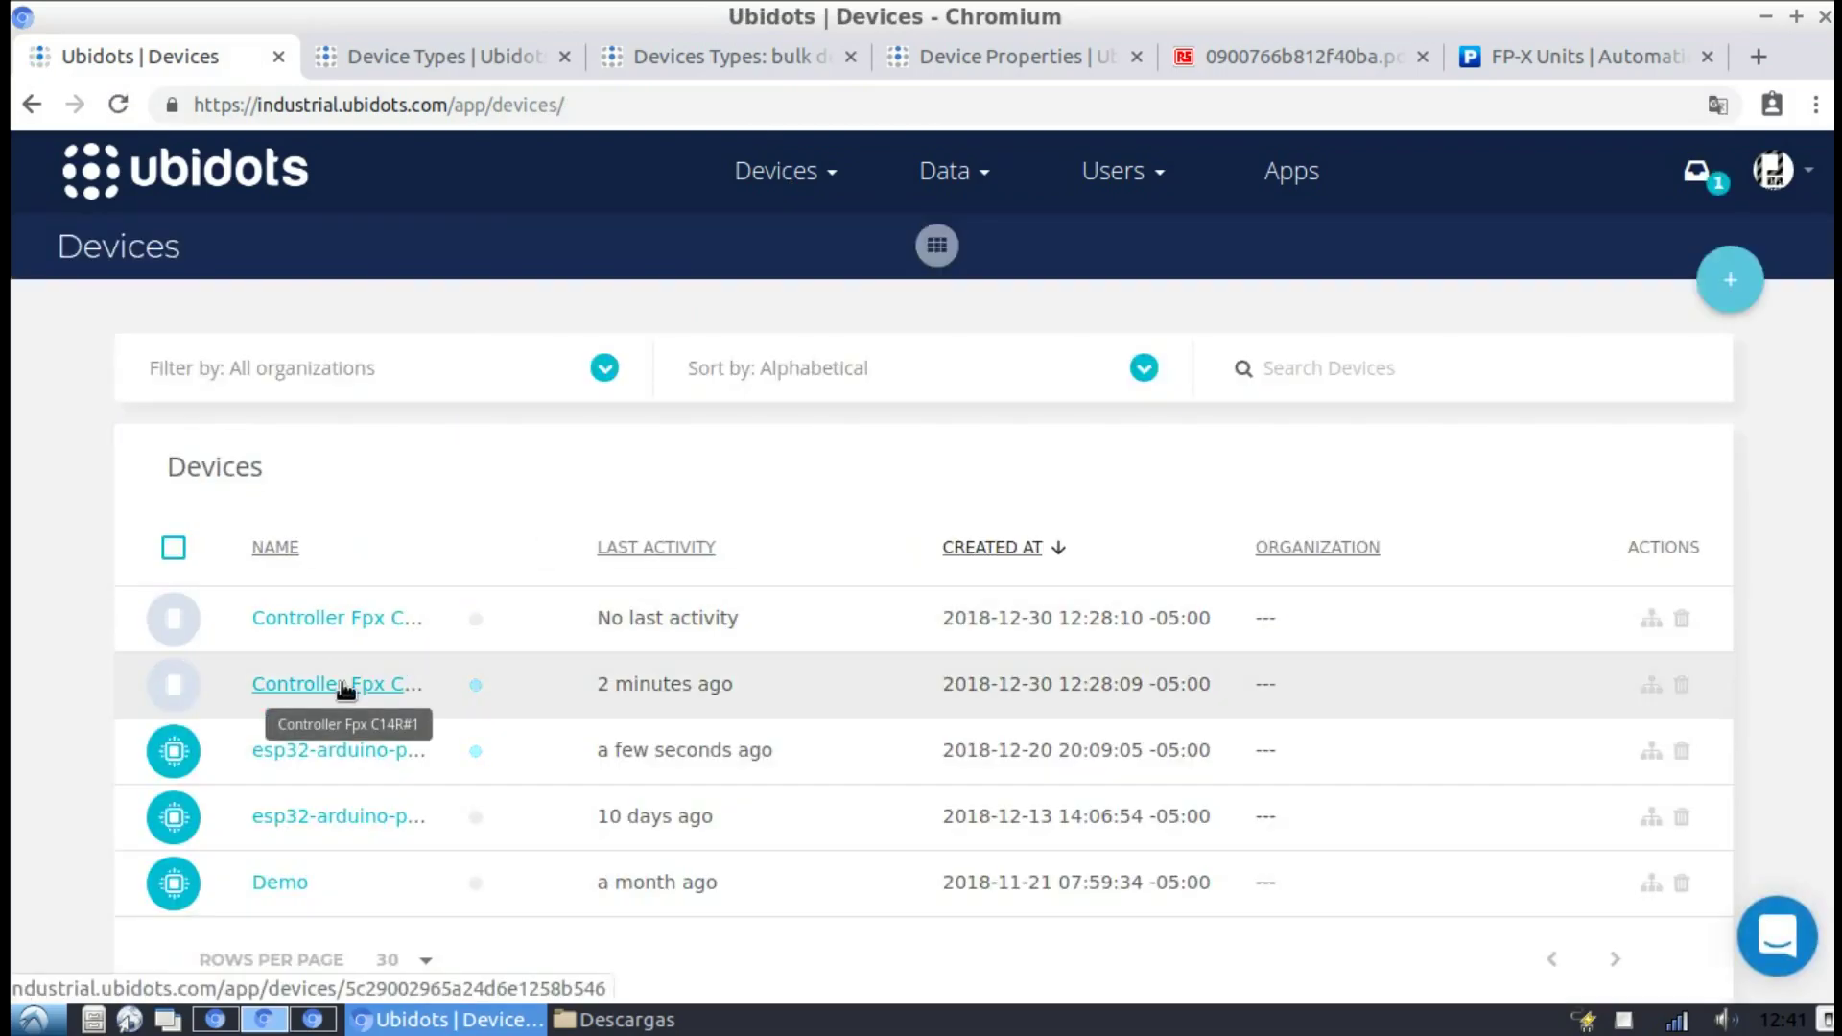
{"action": "left_click", "coordinate": [343, 685]}
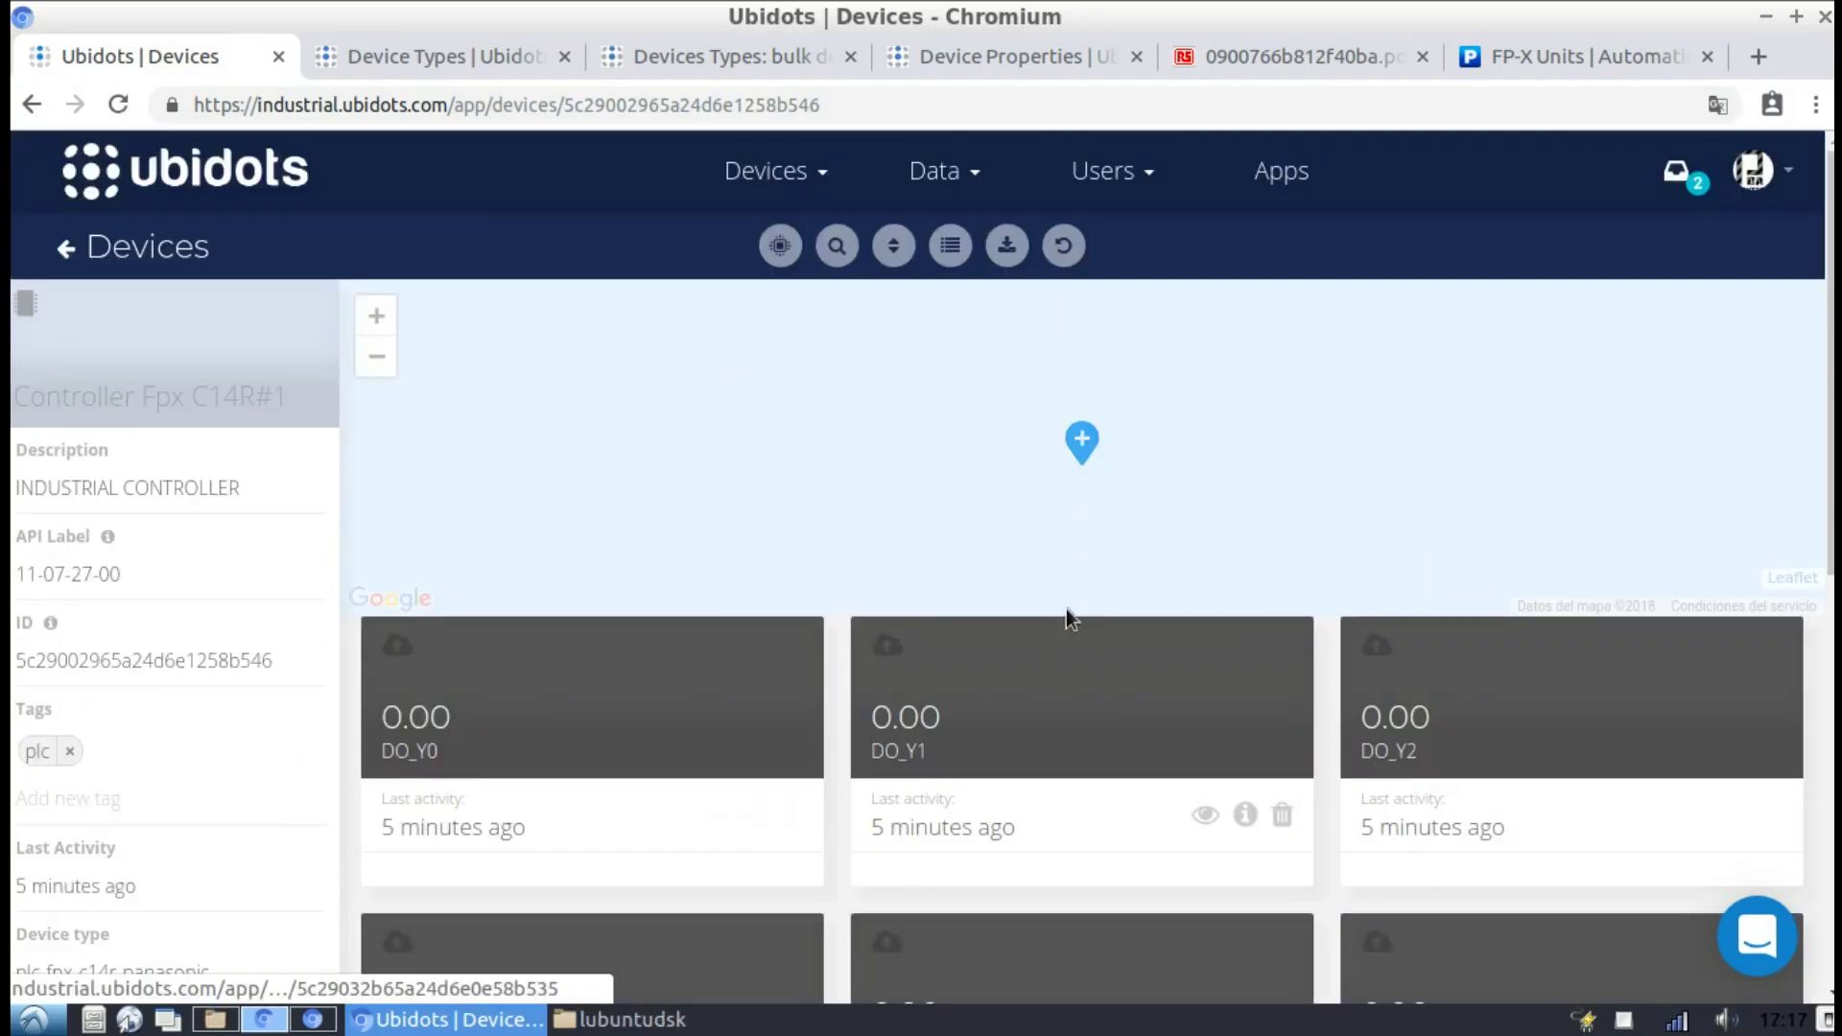
{"action": "scroll", "coordinate": [969, 604], "scroll_direction": "down", "scroll_amount": 3}
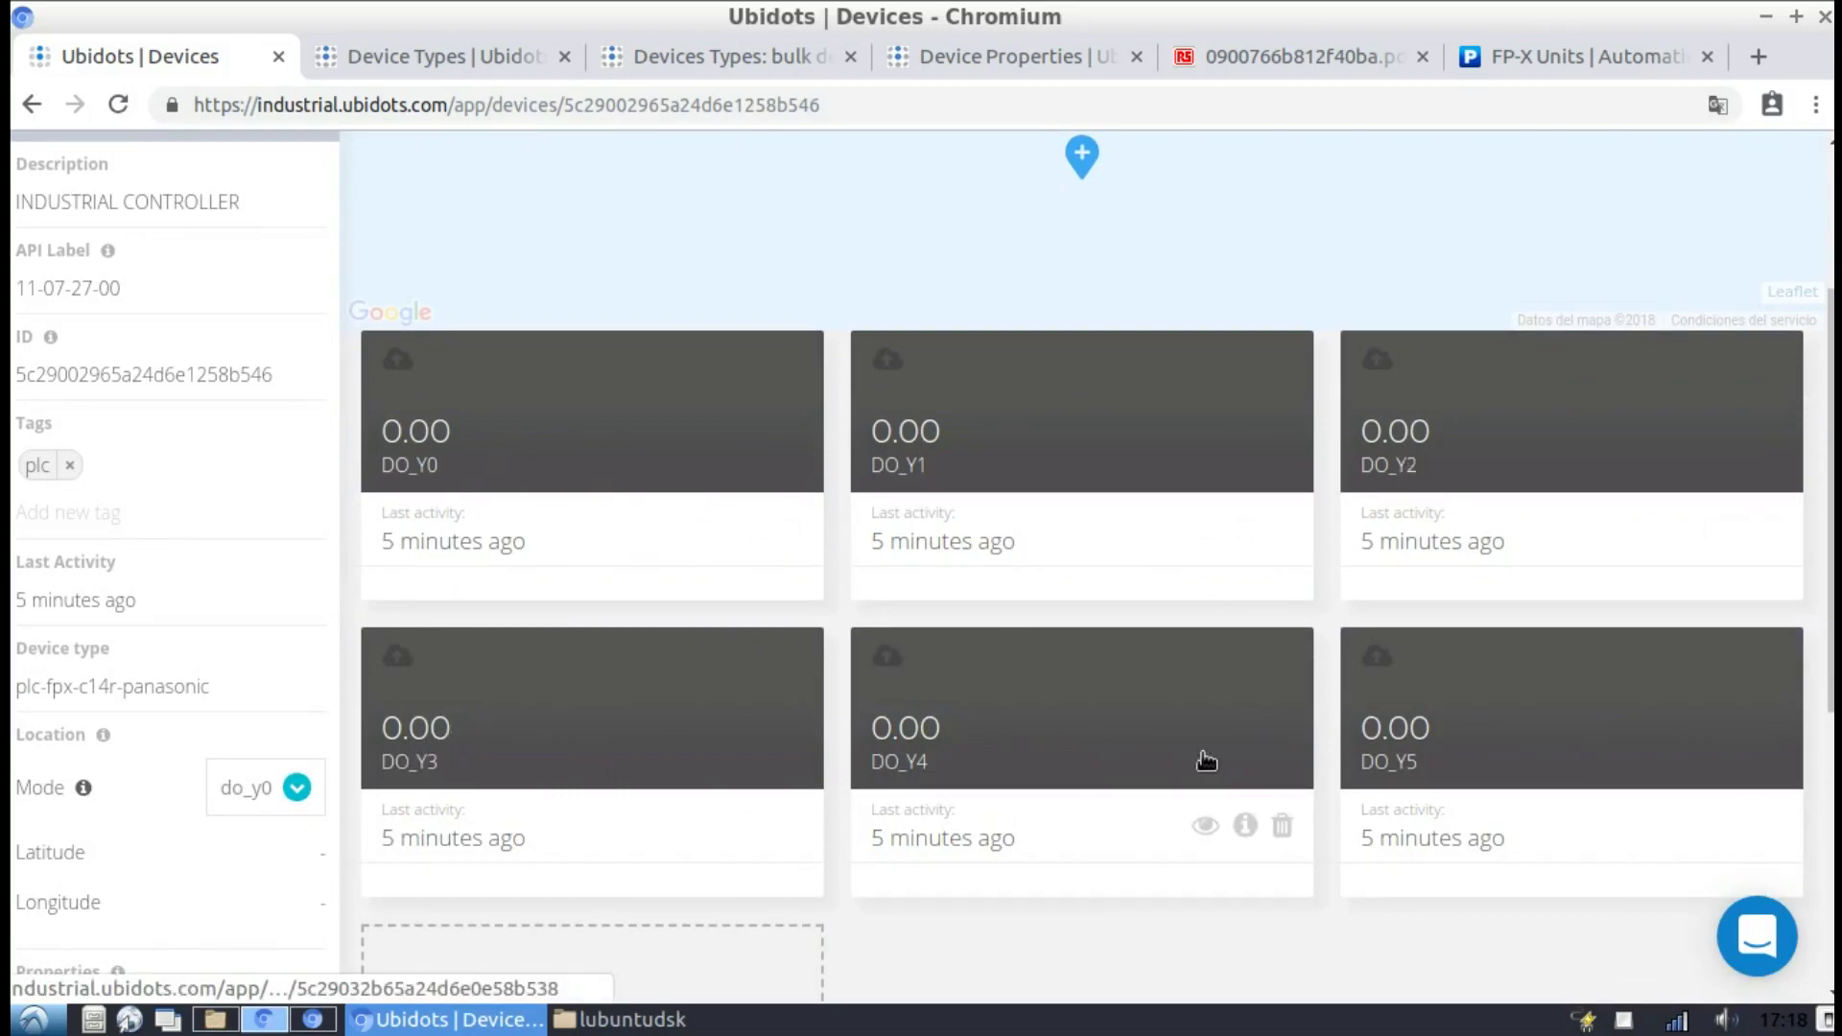
{"action": "scroll", "coordinate": [1343, 748], "scroll_direction": "up", "scroll_amount": 3}
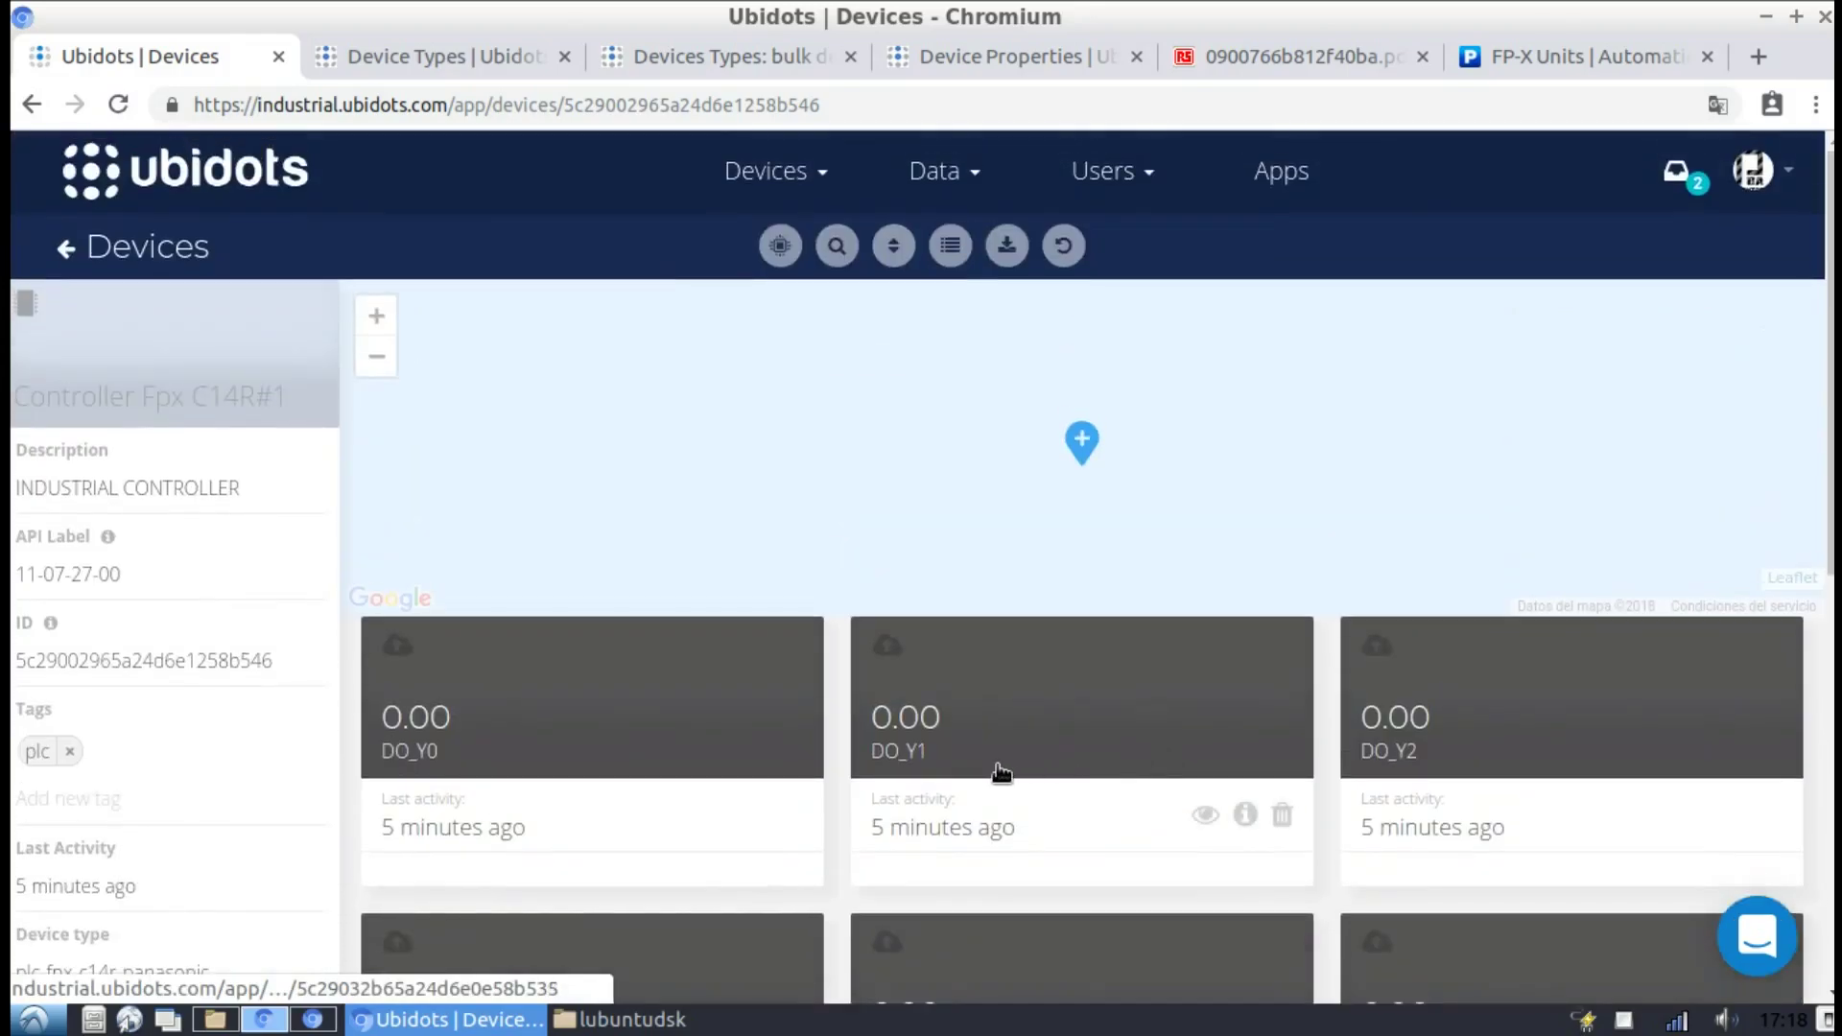
Return to the devices list and open the dashboards
{"action": "left_click", "coordinate": [153, 272]}
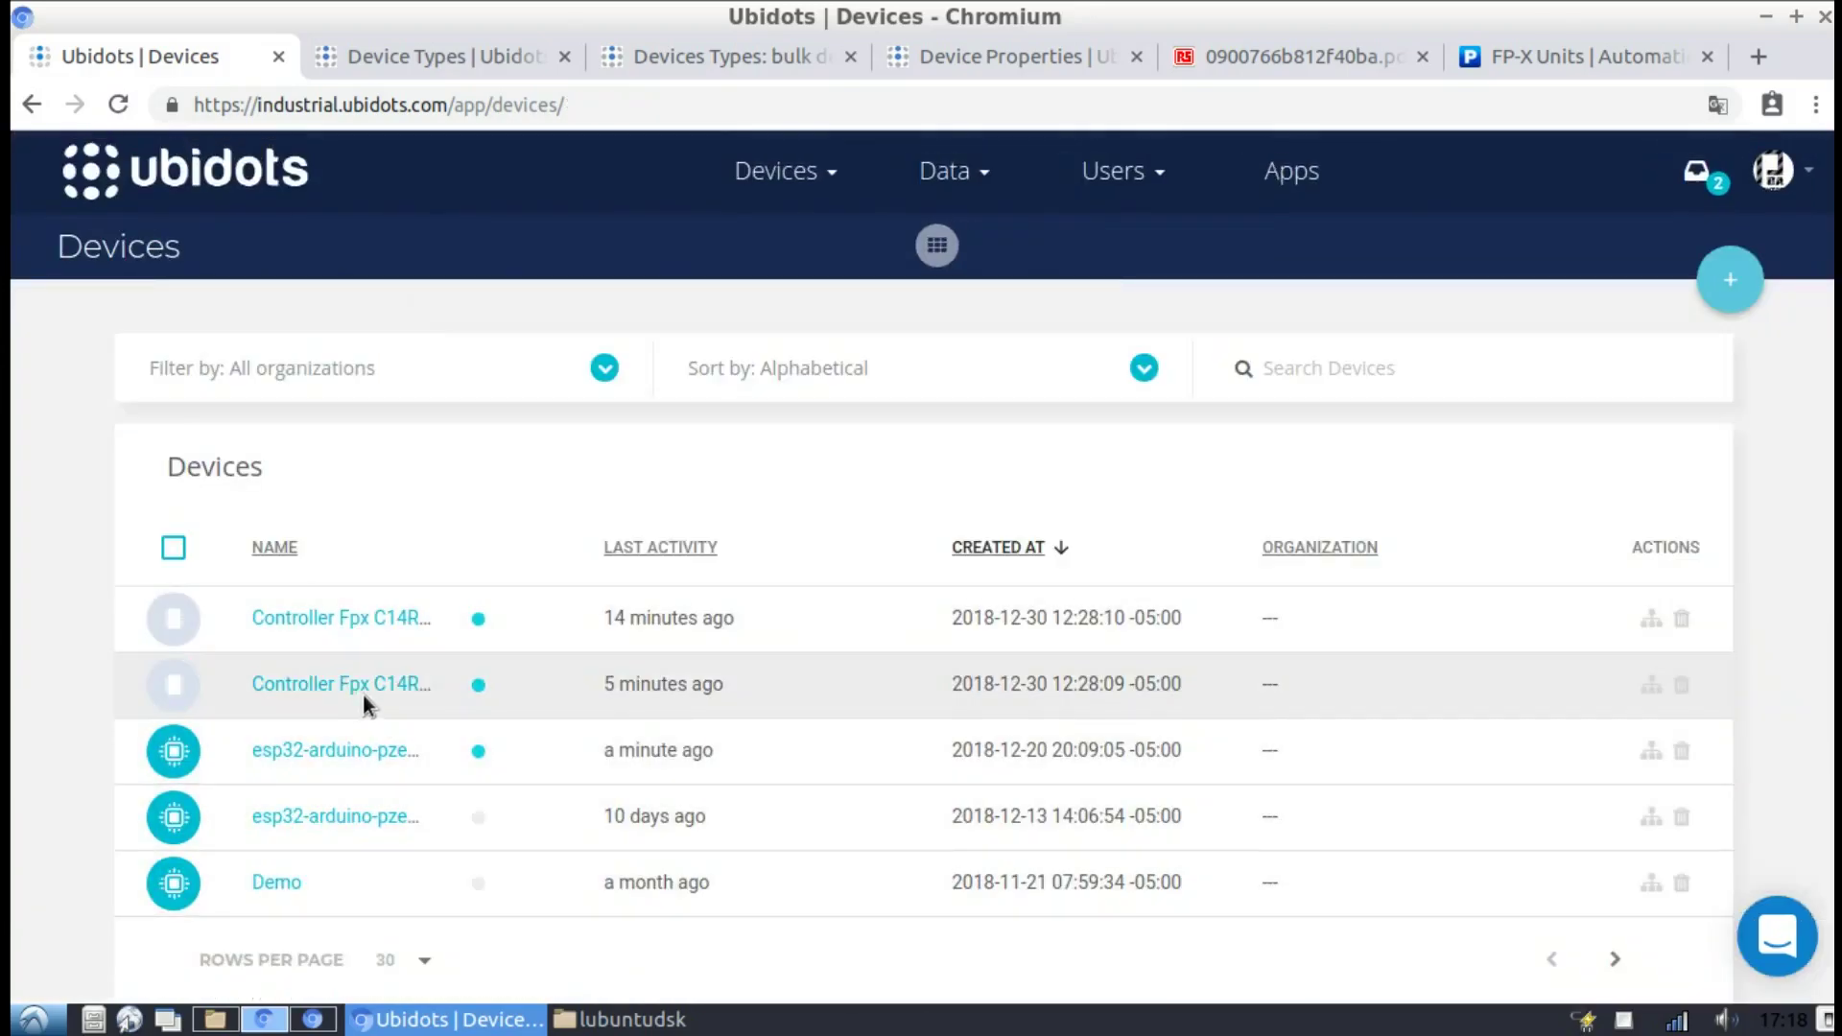
{"action": "left_click", "coordinate": [978, 173]}
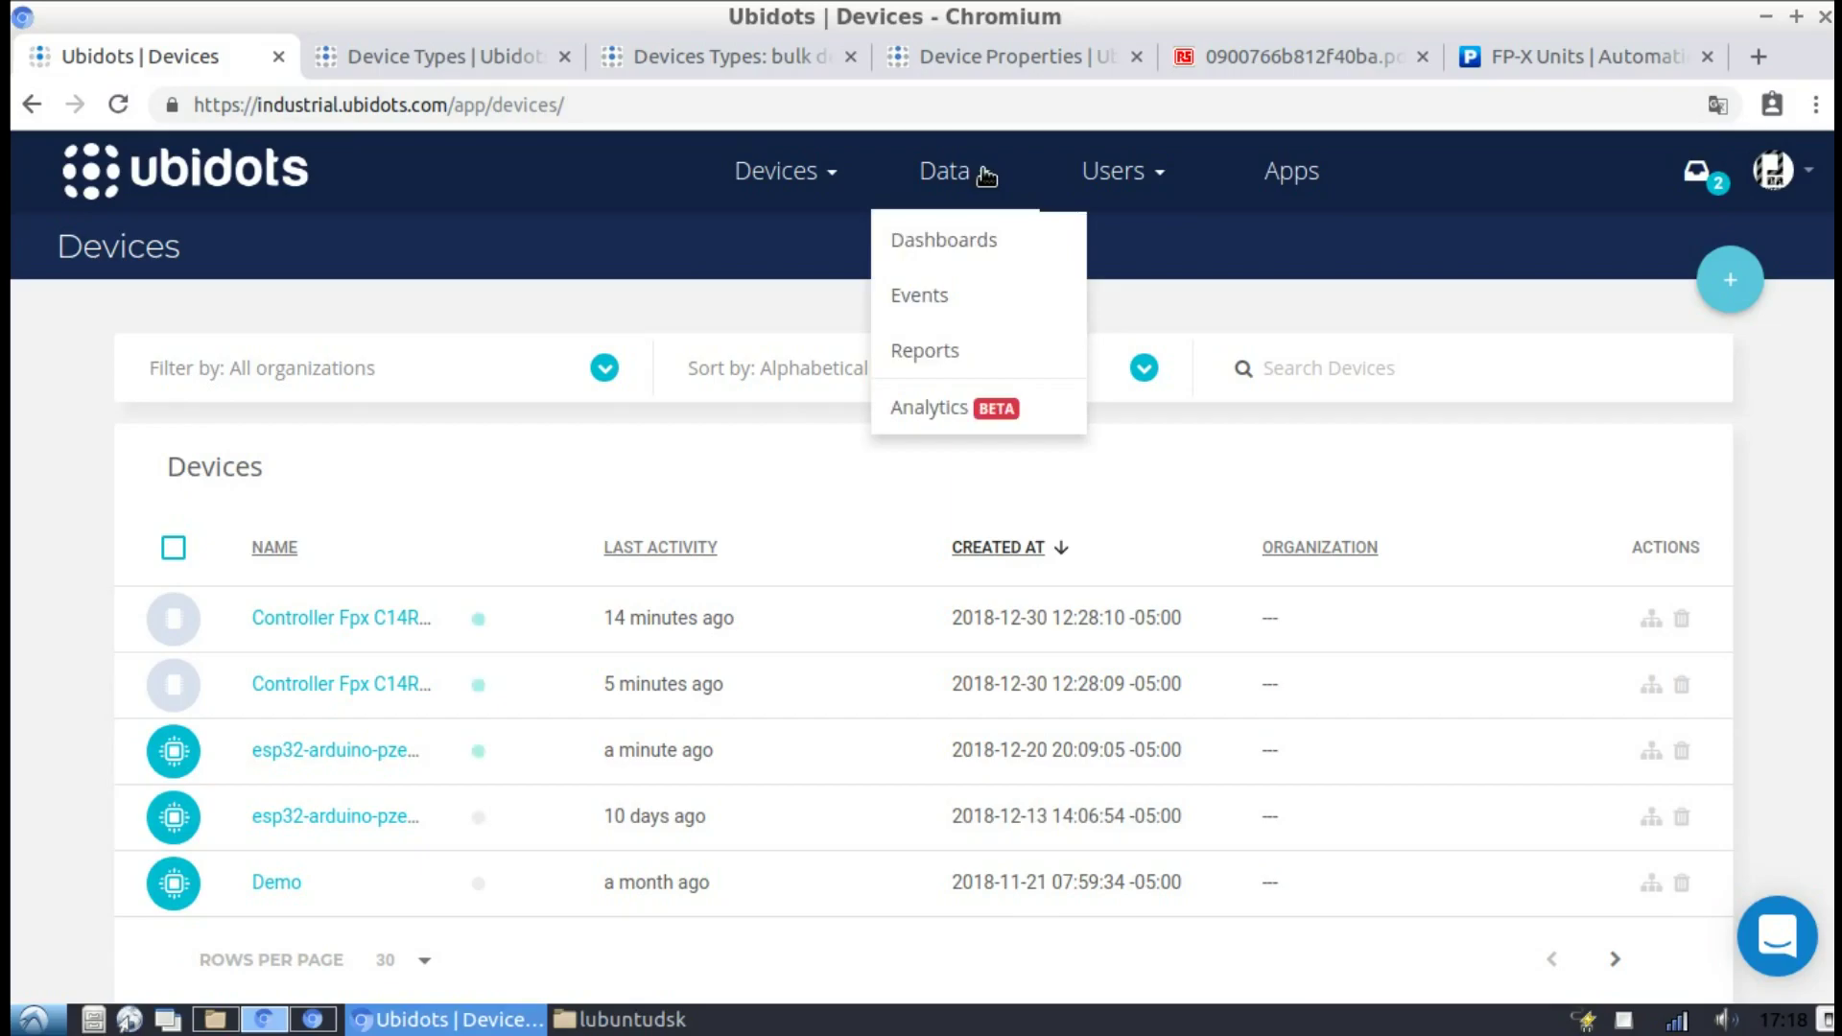
{"action": "left_click", "coordinate": [934, 243]}
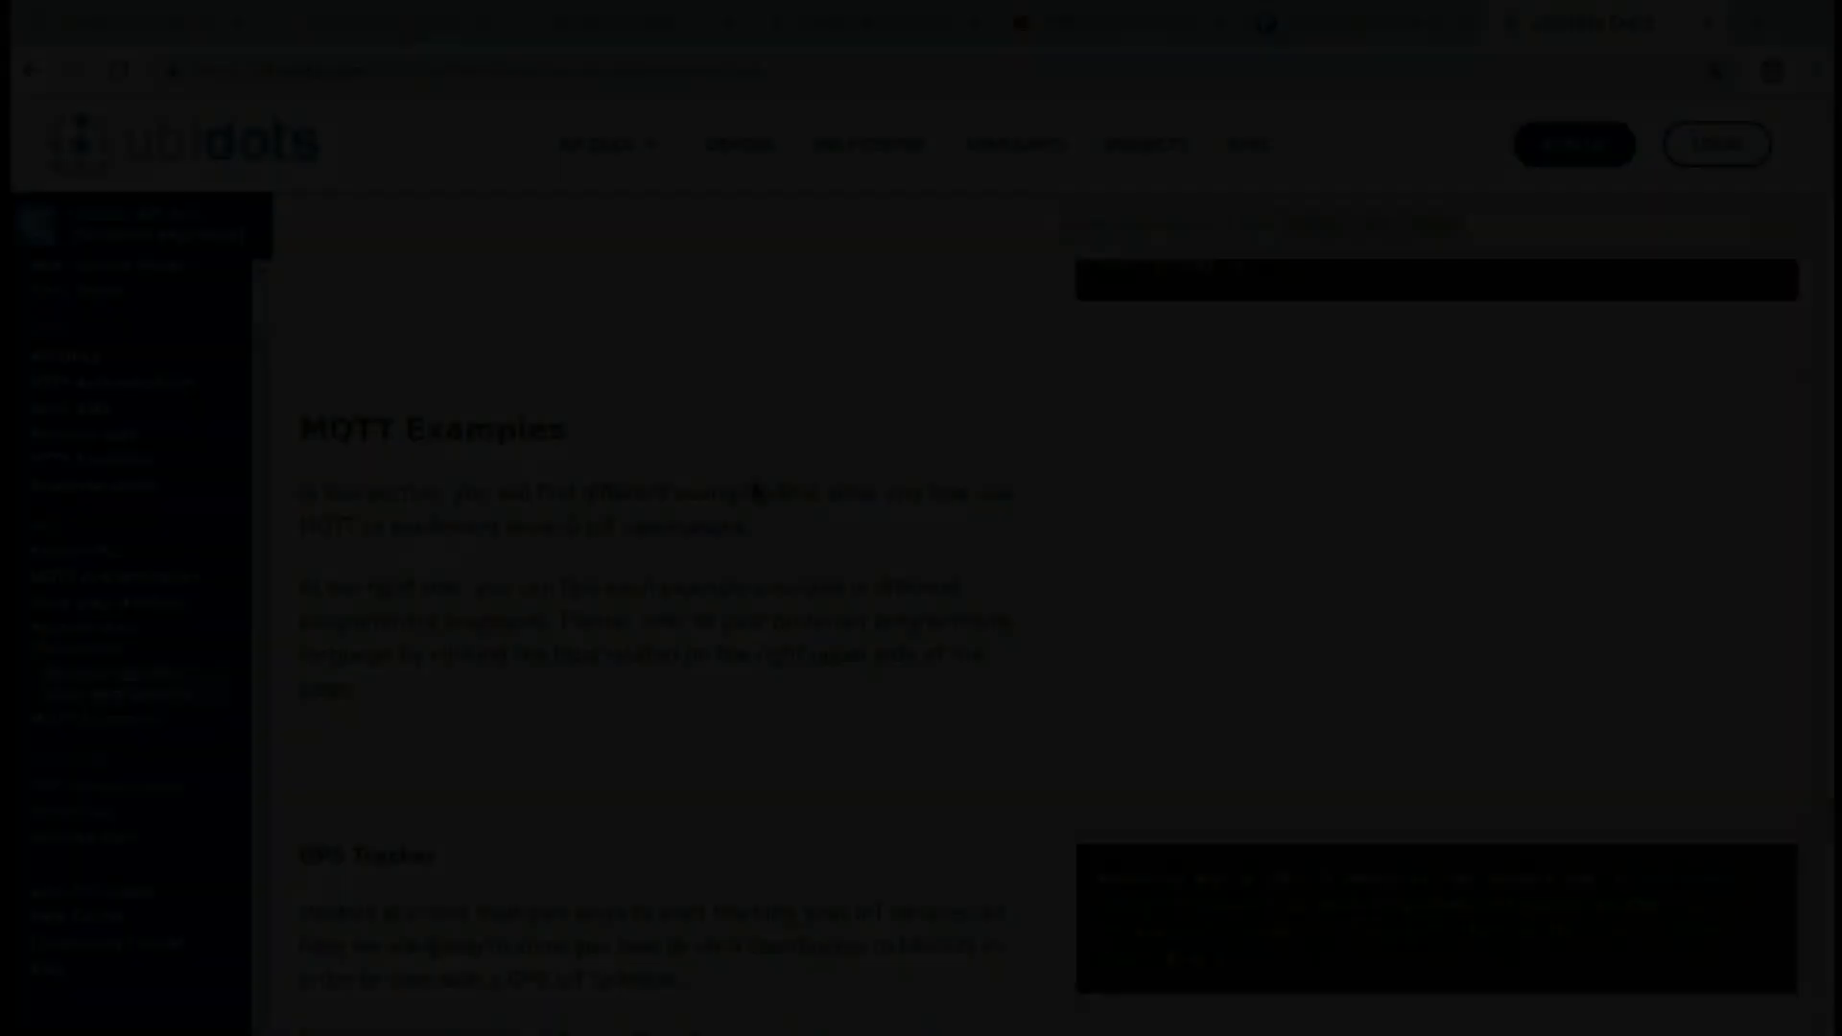
Find the MQTT "Retrieve the last value for control" example in Ubidots Docs and view its ESP code
{"action": "scroll", "coordinate": [481, 485], "scroll_direction": "down", "scroll_amount": 12}
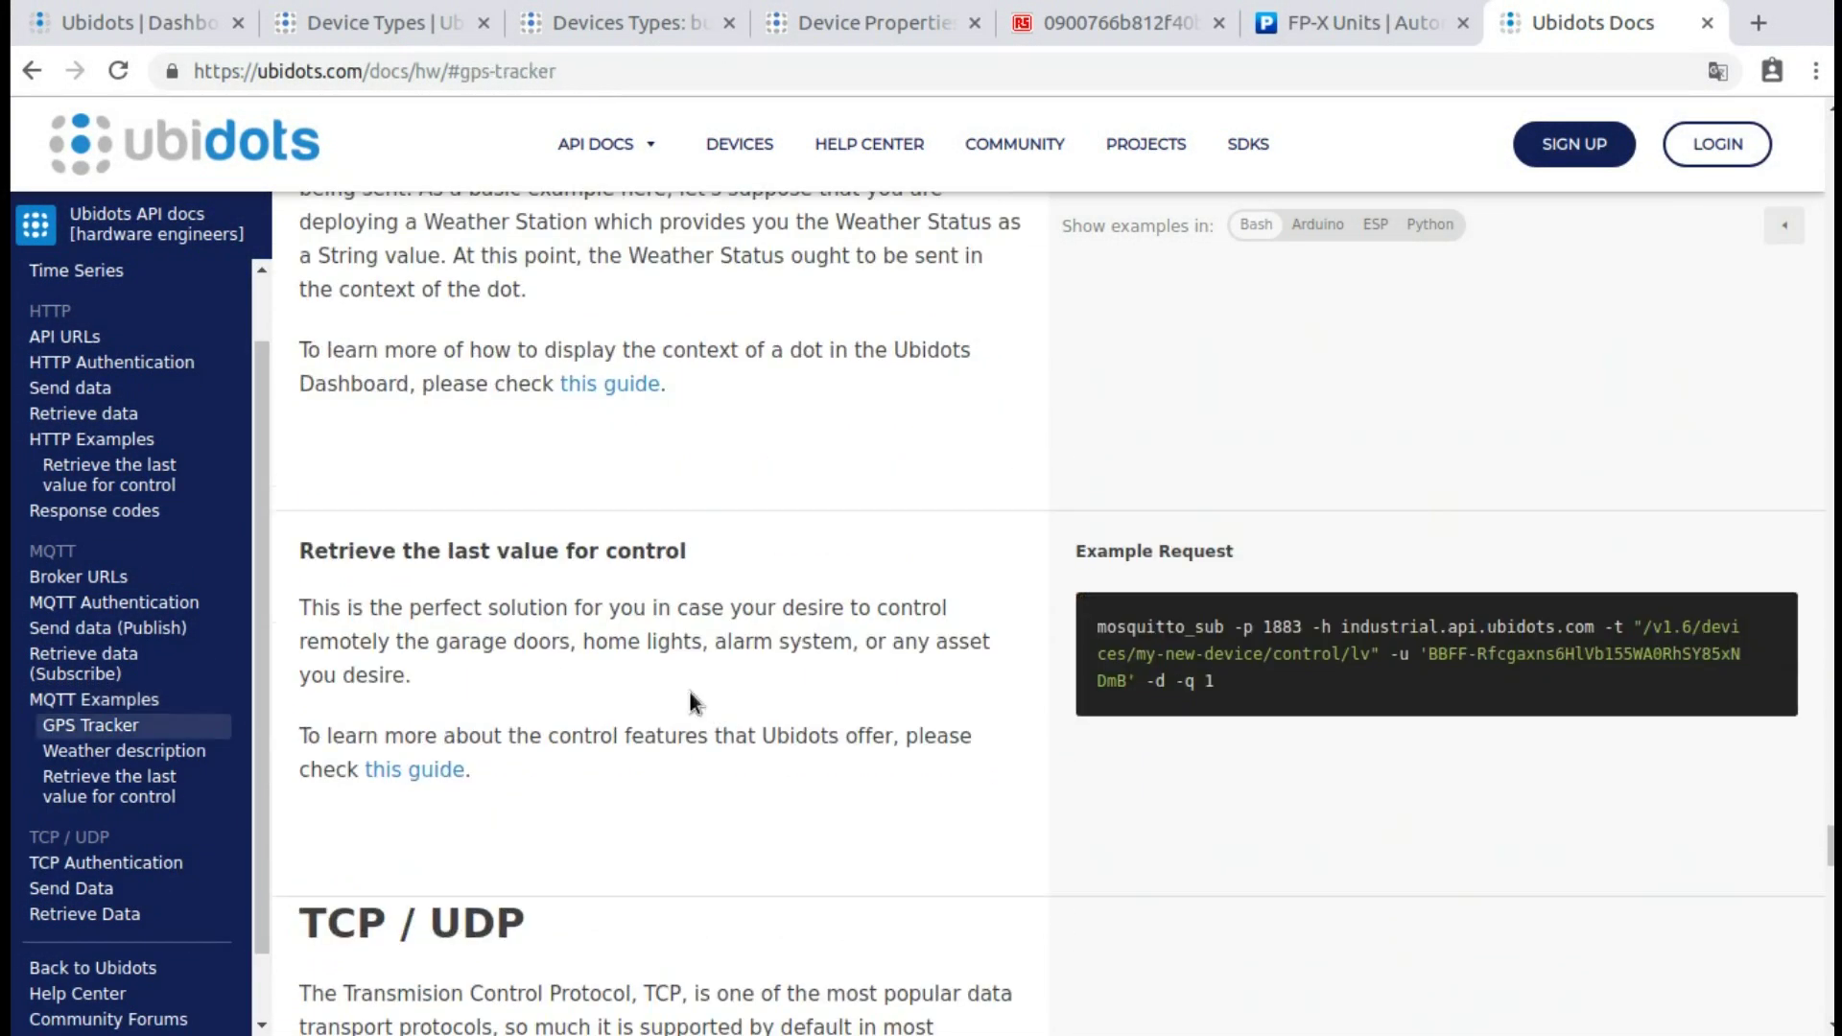
{"action": "left_click", "coordinate": [1375, 224]}
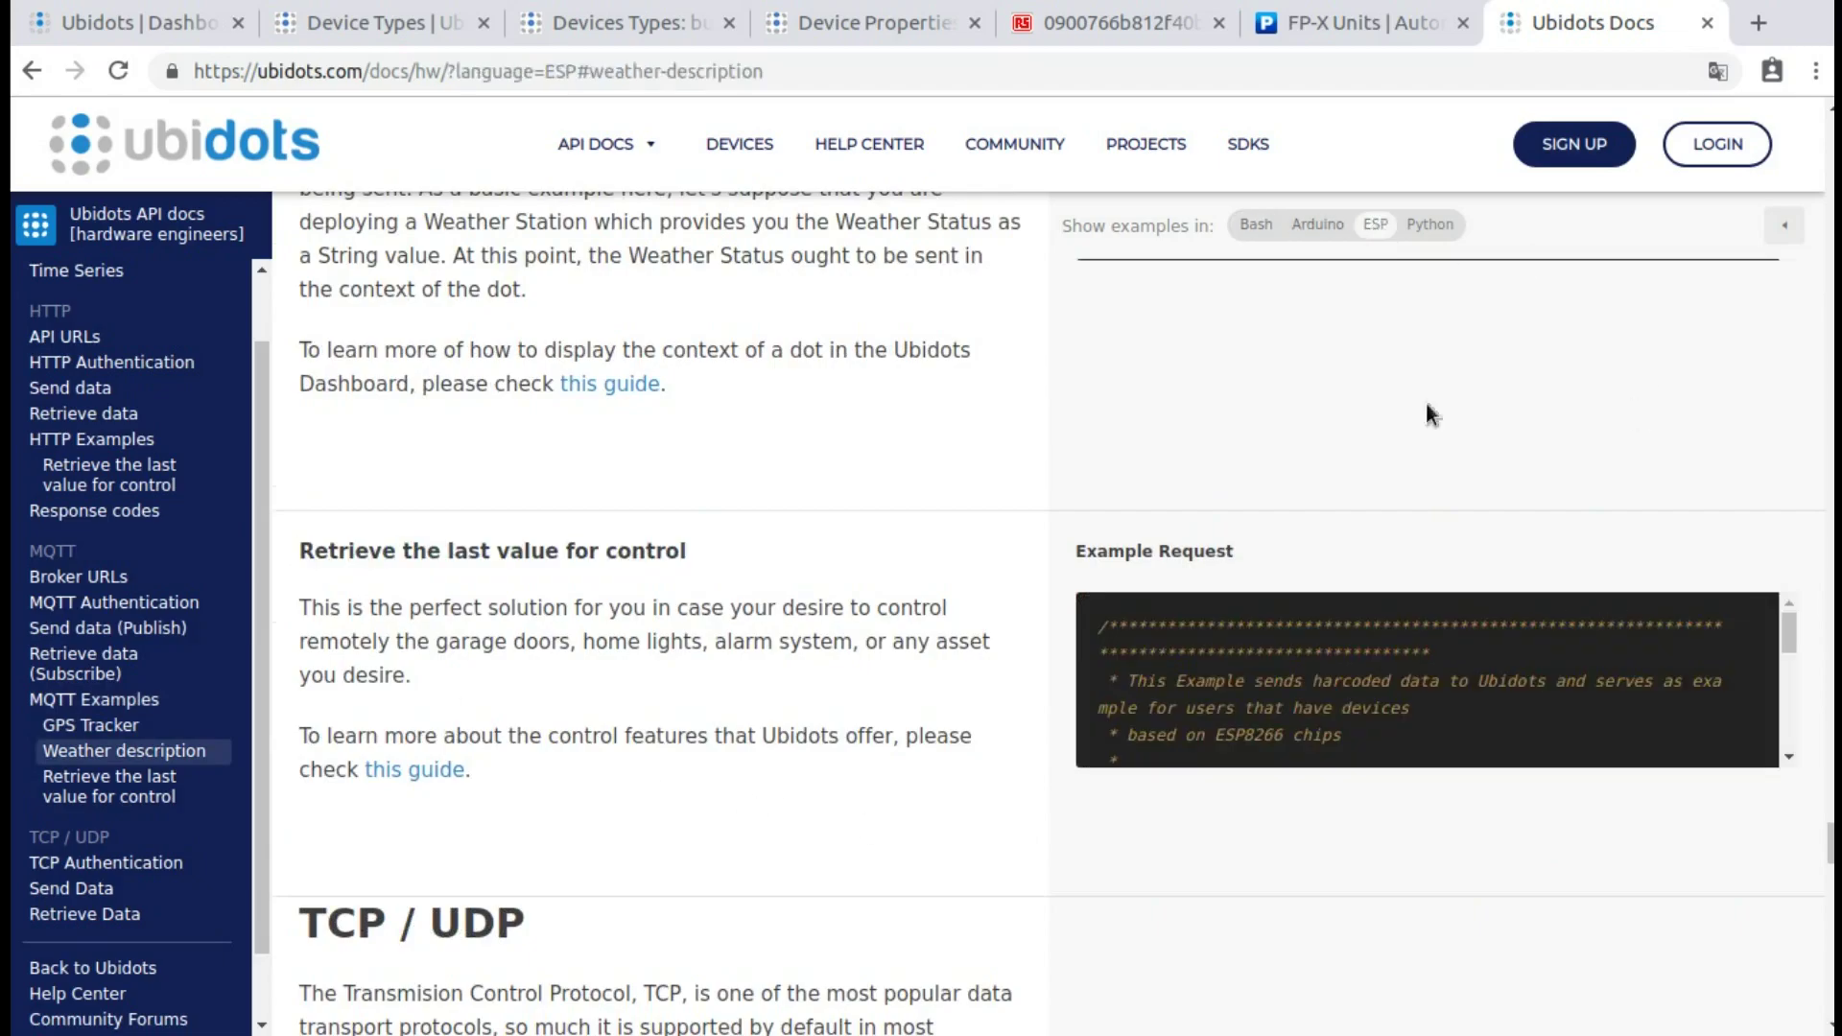
{"action": "scroll", "coordinate": [1379, 658], "scroll_direction": "down", "scroll_amount": 10}
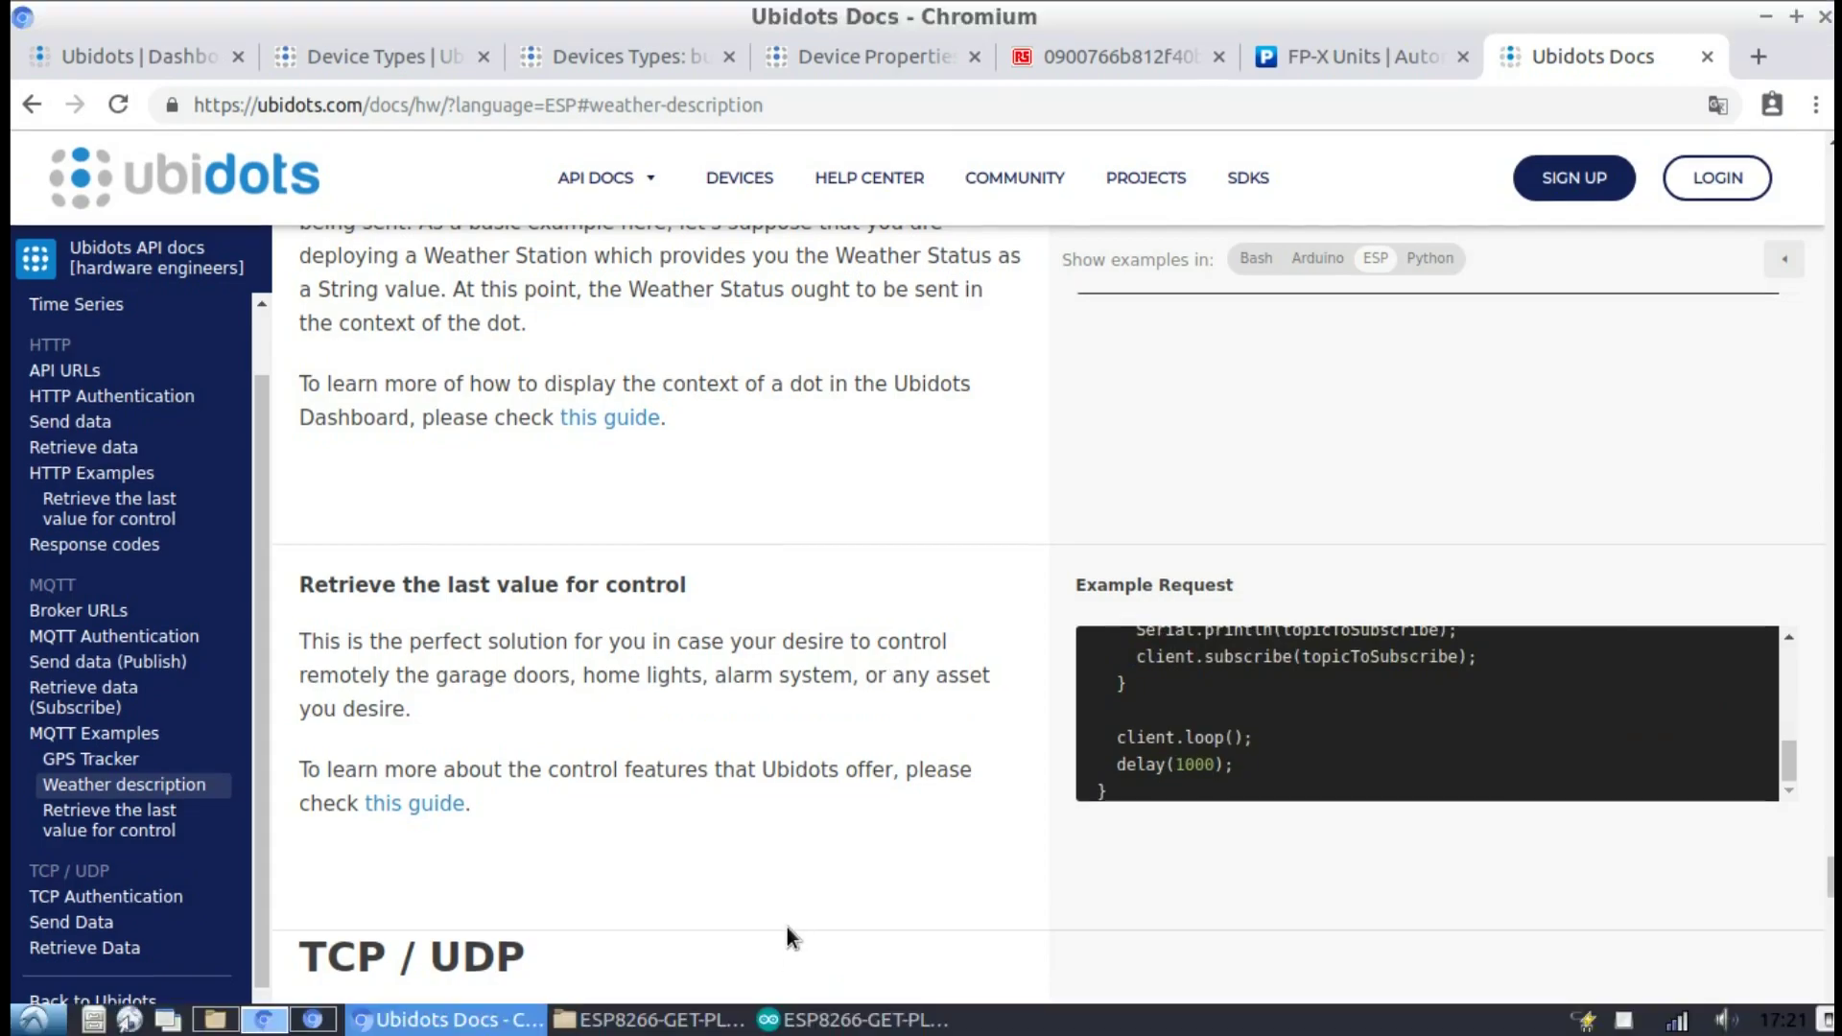
Switch to the ESP8266-GET sketch in the Arduino IDE and examine its code section by section
{"action": "left_click", "coordinate": [792, 1023]}
{"action": "left_click_drag", "start_coordinate": [389, 216], "coordinate": [53, 196]}
{"action": "scroll", "coordinate": [383, 480], "scroll_direction": "down", "scroll_amount": 6}
{"action": "left_click_drag", "start_coordinate": [432, 539], "coordinate": [53, 519]}
{"action": "scroll", "coordinate": [384, 480], "scroll_direction": "down", "scroll_amount": 4}
{"action": "left_click_drag", "start_coordinate": [475, 501], "coordinate": [64, 441]}
{"action": "left_click_drag", "start_coordinate": [461, 560], "coordinate": [53, 540]}
{"action": "left_click_drag", "start_coordinate": [514, 643], "coordinate": [53, 600]}
{"action": "scroll", "coordinate": [415, 650], "scroll_direction": "down", "scroll_amount": 20}
{"action": "scroll", "coordinate": [423, 654], "scroll_direction": "down", "scroll_amount": 20}
{"action": "left_click_drag", "start_coordinate": [652, 458], "coordinate": [53, 417]}
{"action": "scroll", "coordinate": [423, 576], "scroll_direction": "down", "scroll_amount": 2}
{"action": "left_click_drag", "start_coordinate": [645, 500], "coordinate": [53, 378]}
{"action": "scroll", "coordinate": [52, 377], "scroll_direction": "down", "scroll_amount": 2}
{"action": "left_click_drag", "start_coordinate": [644, 560], "coordinate": [53, 480]}
{"action": "scroll", "coordinate": [53, 479], "scroll_direction": "down", "scroll_amount": 4}
{"action": "left_click_drag", "start_coordinate": [645, 498], "coordinate": [53, 377]}
{"action": "left_click_drag", "start_coordinate": [645, 679], "coordinate": [53, 559]}
{"action": "scroll", "coordinate": [53, 559], "scroll_direction": "down", "scroll_amount": 2}
{"action": "left_click_drag", "start_coordinate": [644, 755], "coordinate": [14, 612]}
{"action": "scroll", "coordinate": [1037, 576], "scroll_direction": "up", "scroll_amount": 20}
{"action": "left_click_drag", "start_coordinate": [482, 411], "coordinate": [356, 413]}
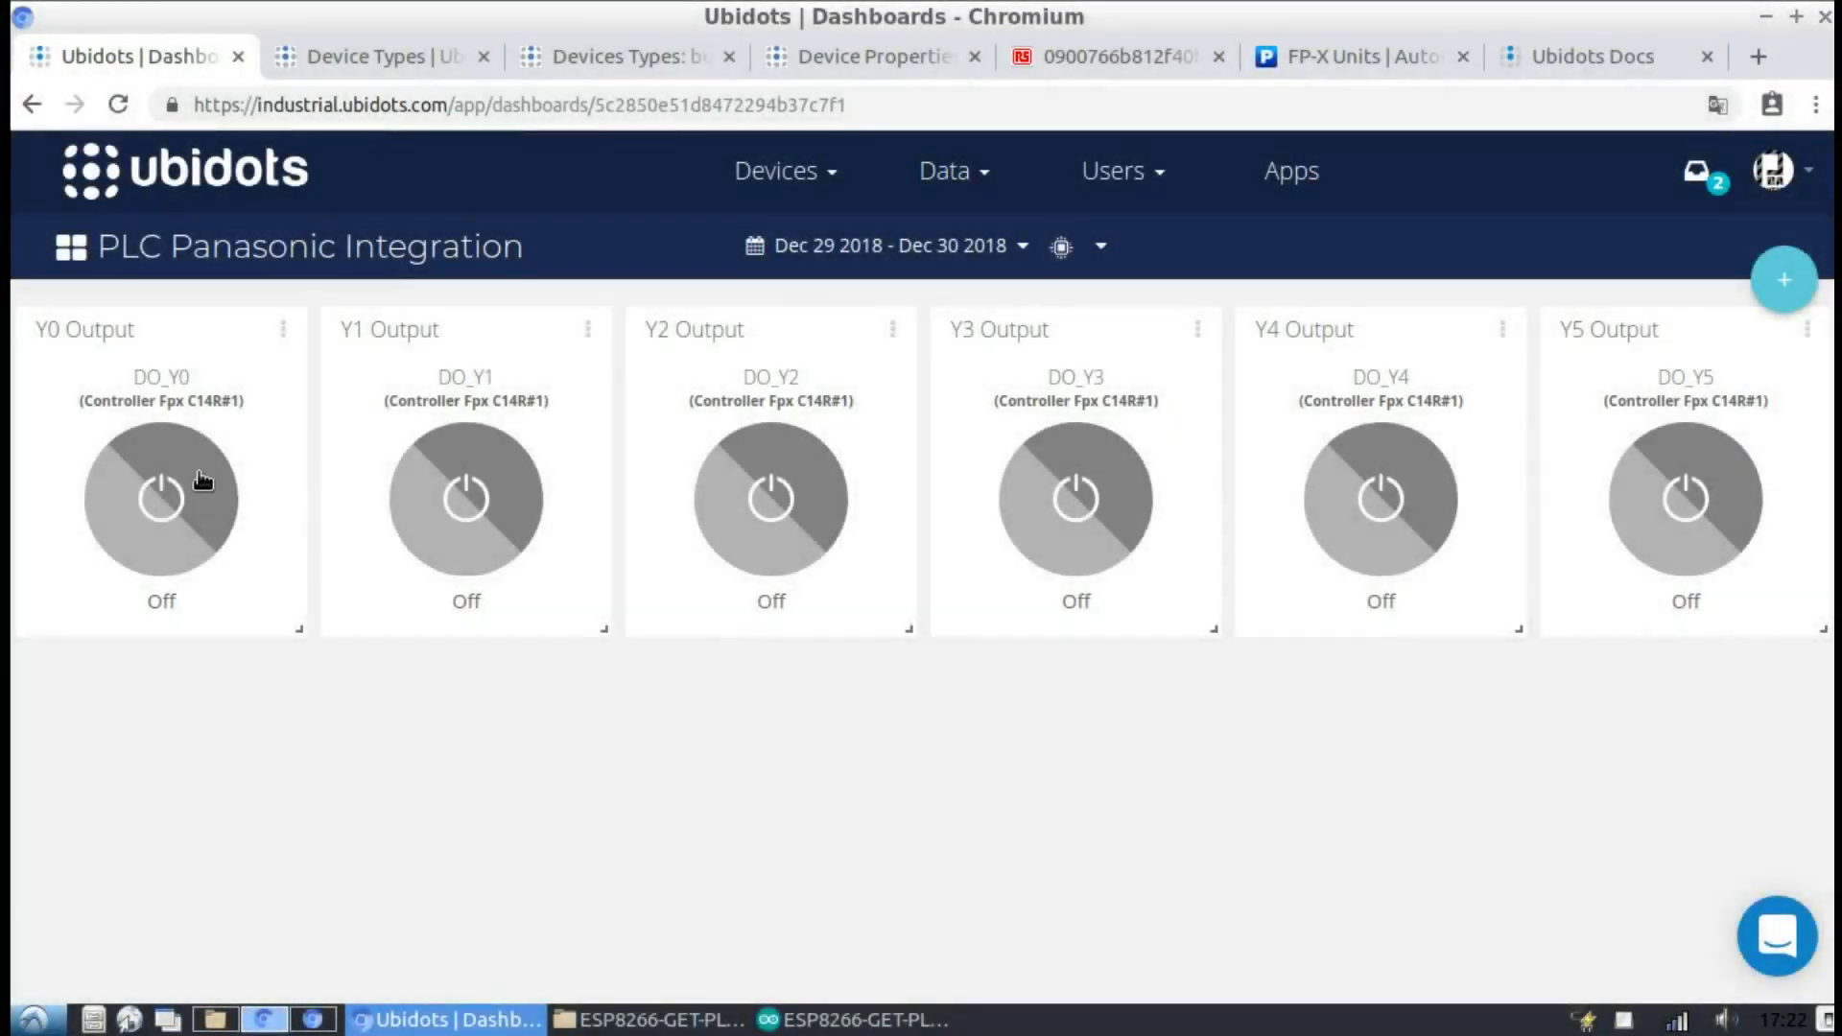
Switch on outputs Y0 through Y5 of Controller Fpx C14R#1 on the PLC Panasonic Integration dashboard
{"action": "left_click", "coordinate": [166, 470]}
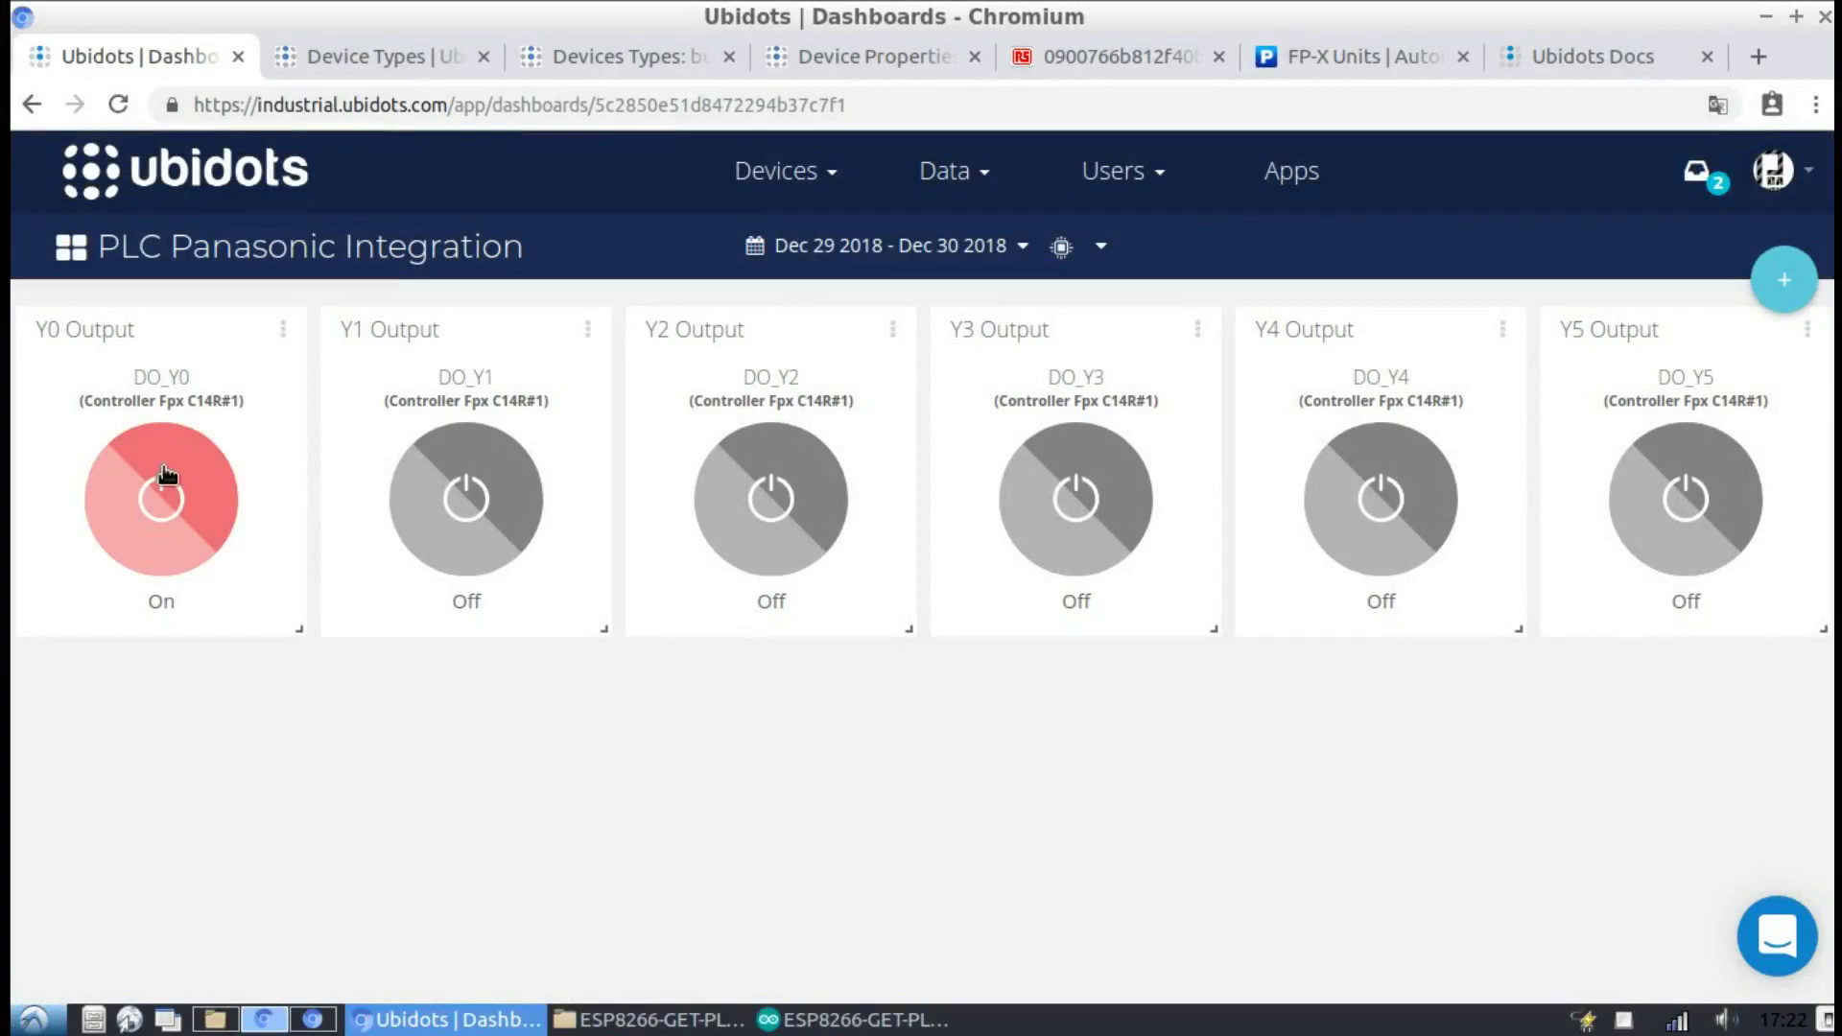
{"action": "left_click", "coordinate": [446, 509]}
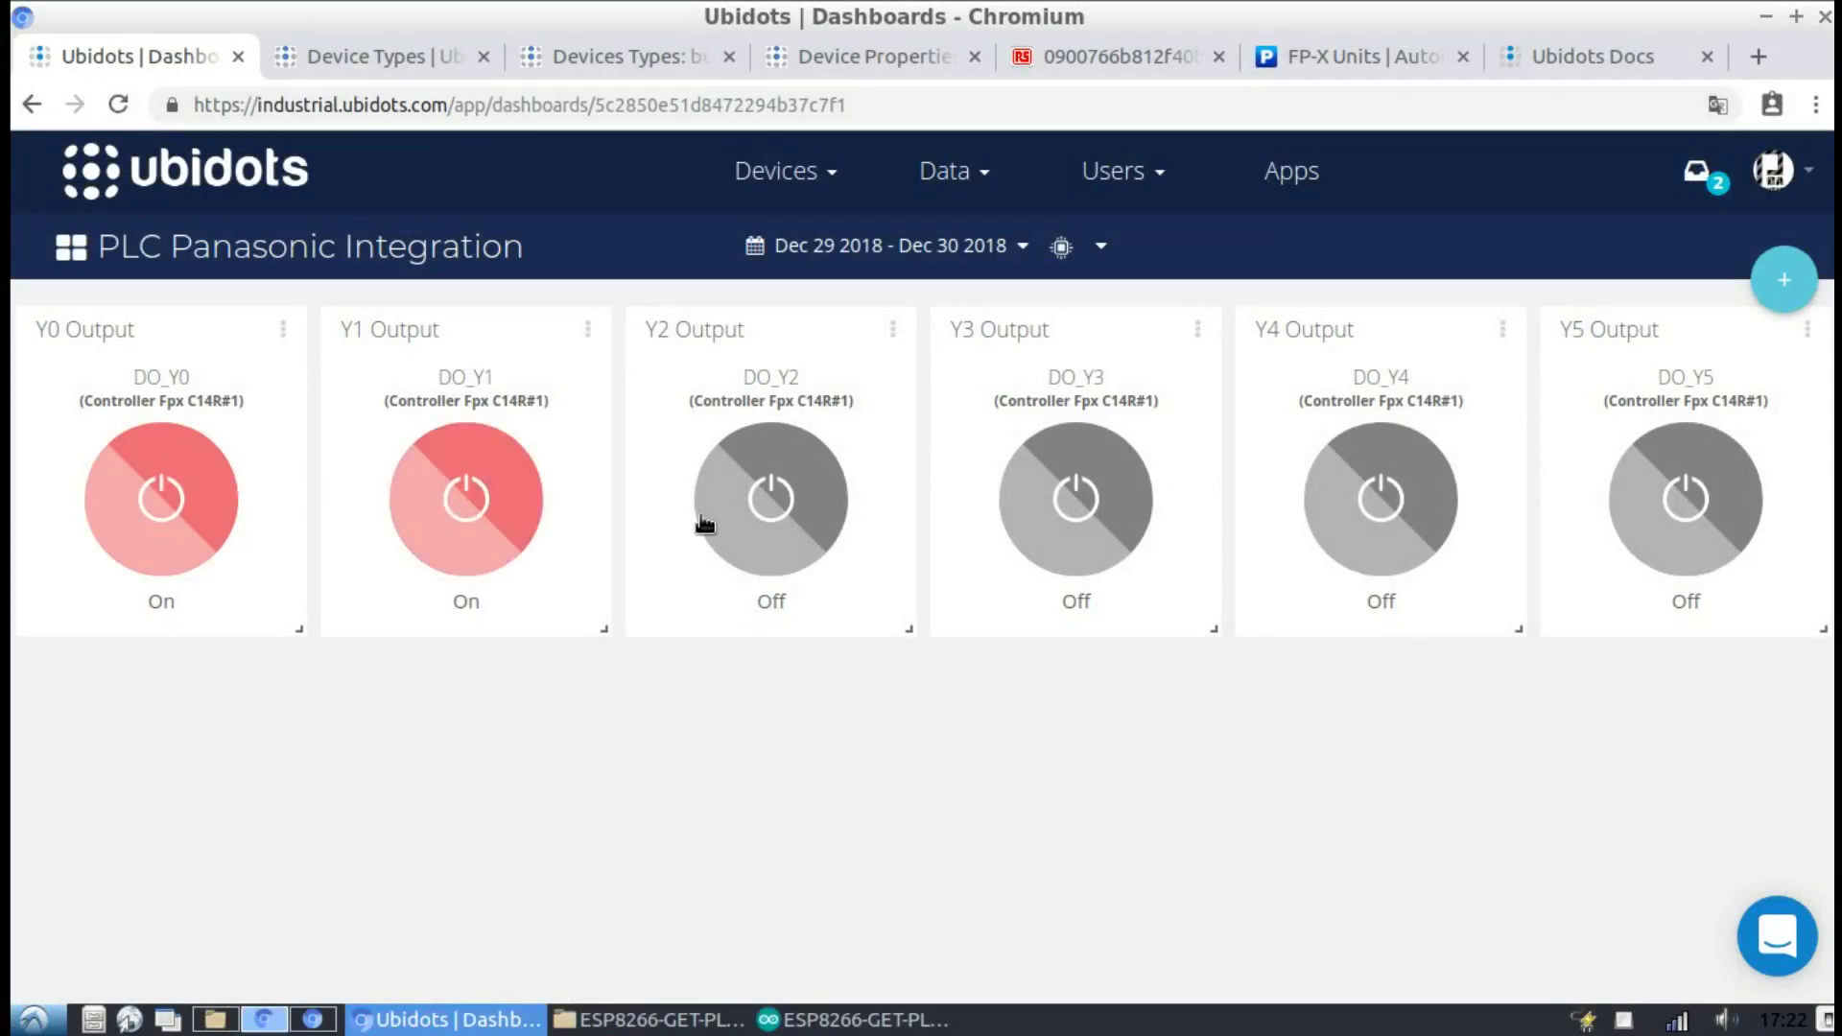
{"action": "left_click", "coordinate": [768, 494]}
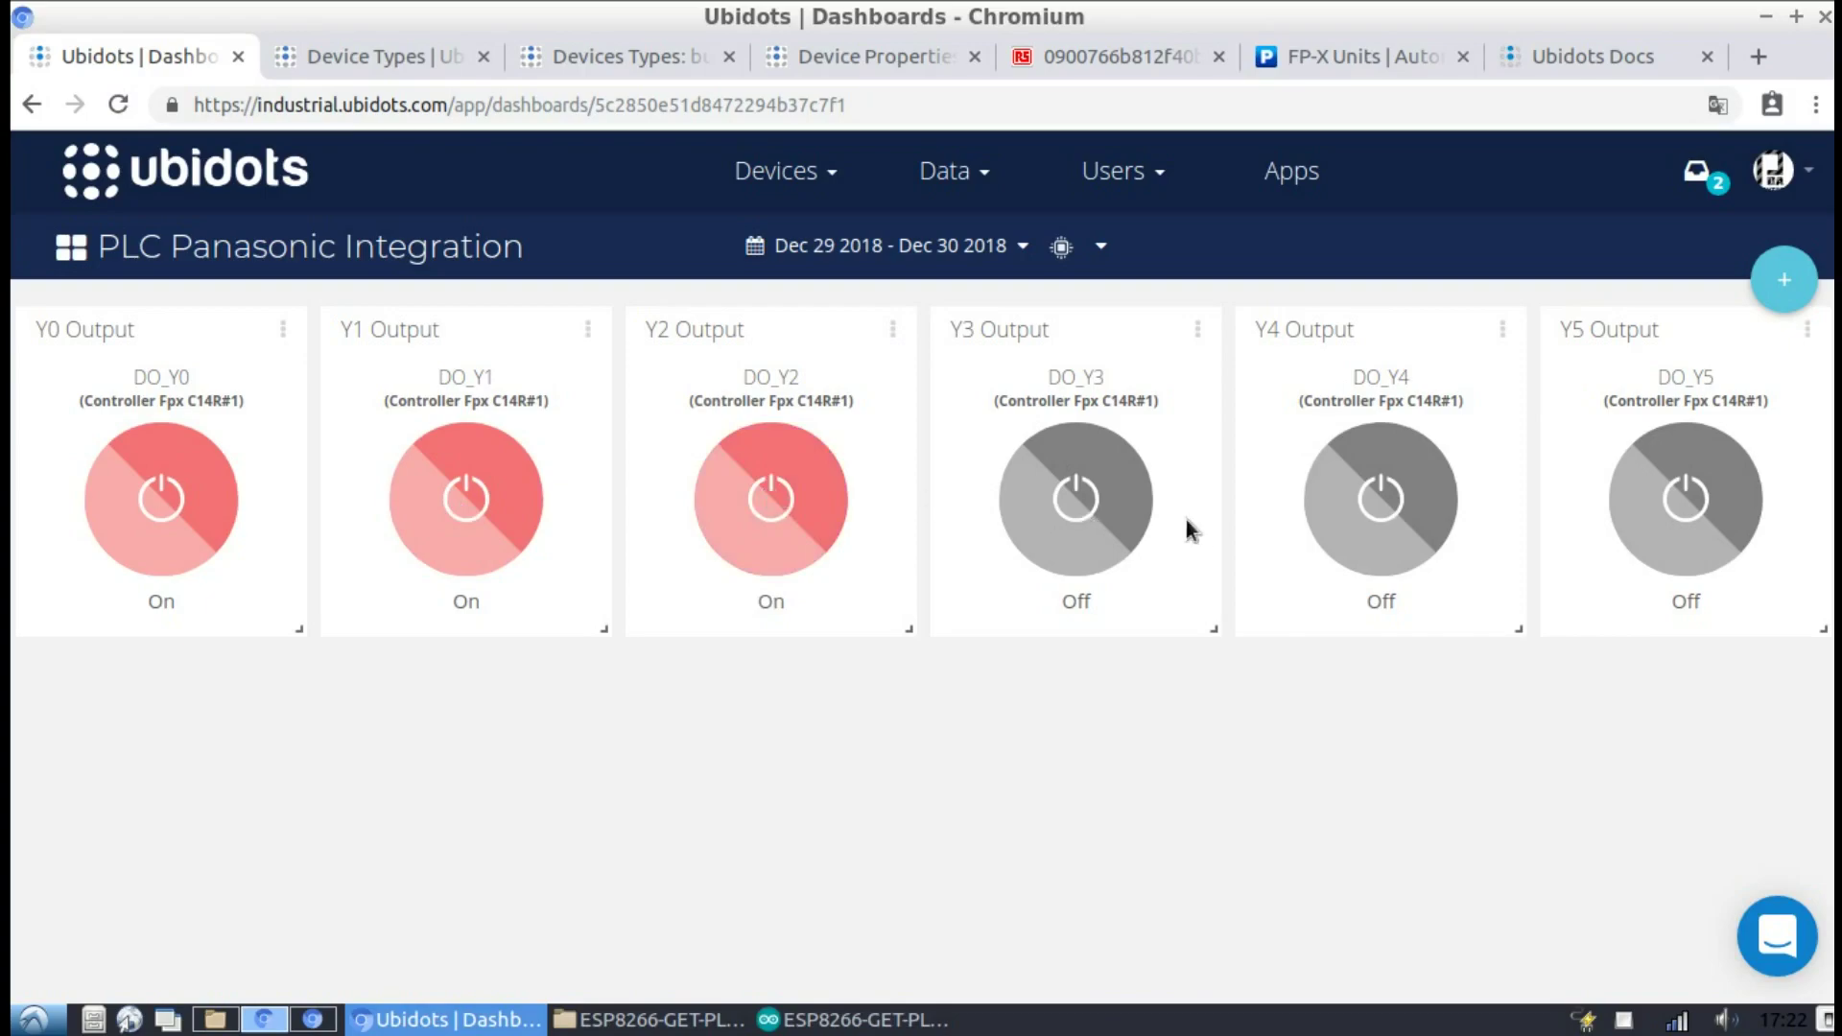
{"action": "left_click", "coordinate": [1111, 516]}
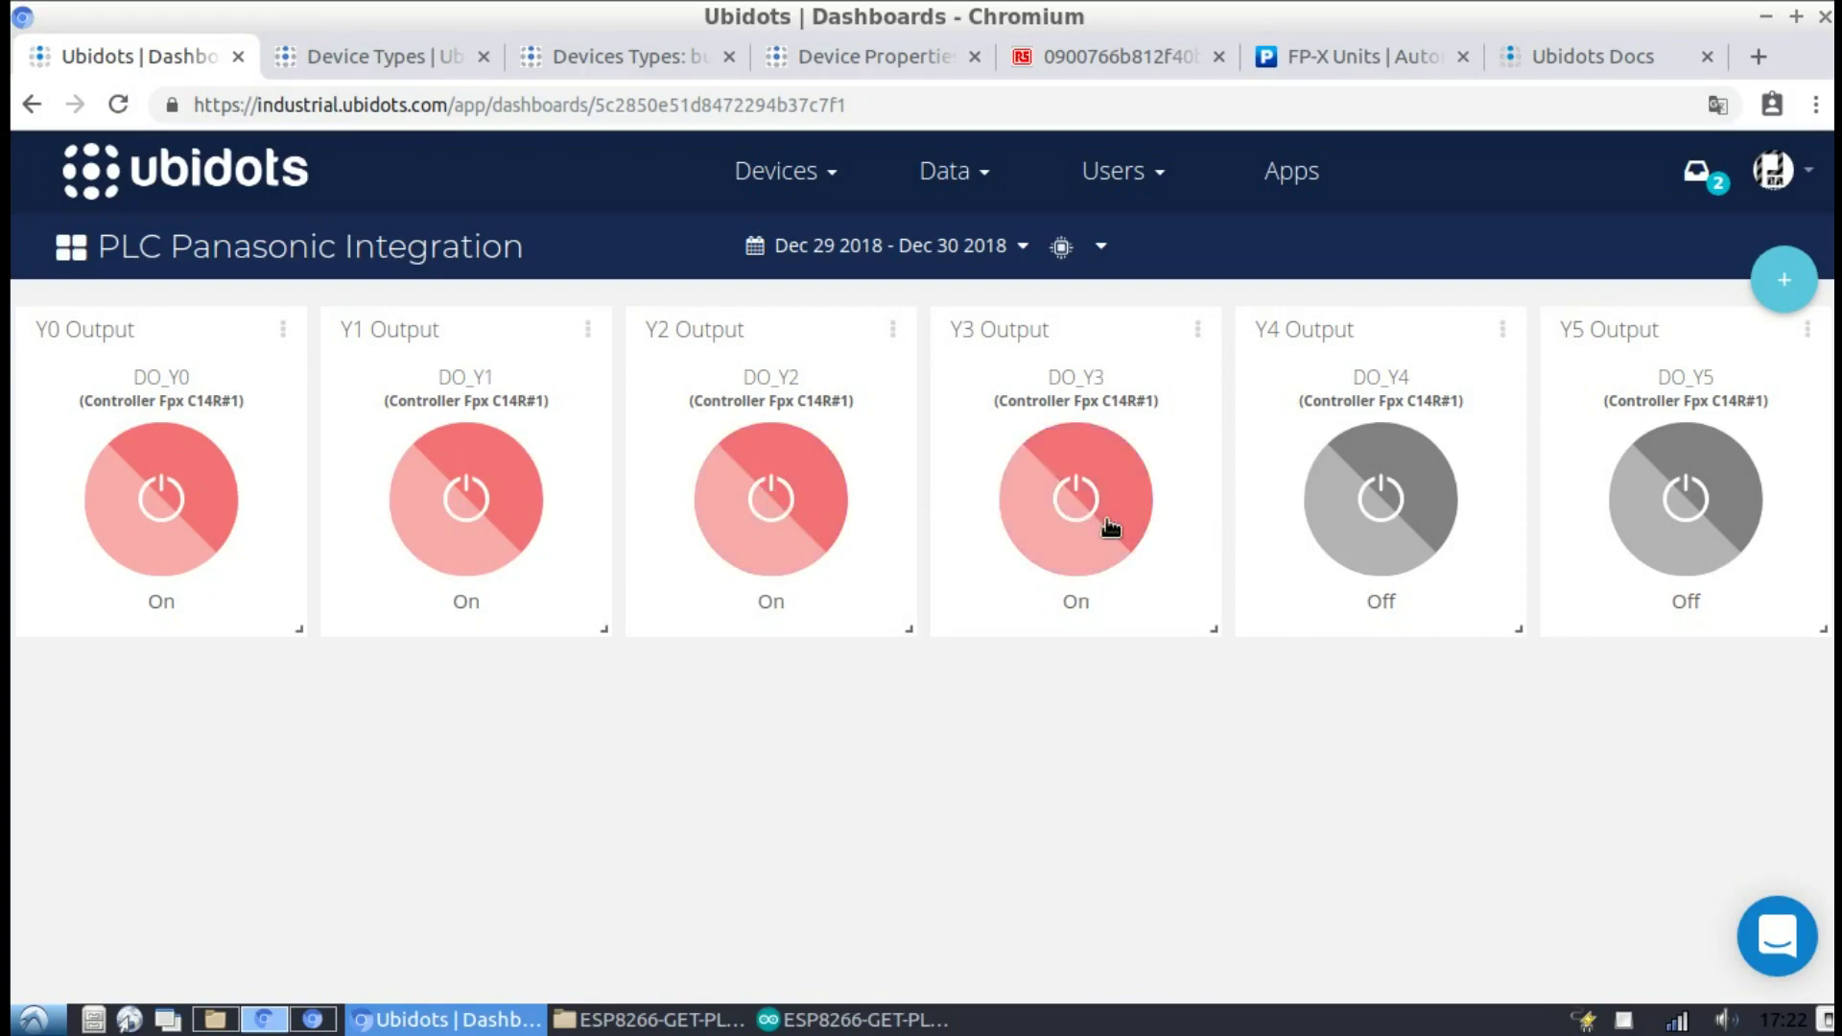
{"action": "left_click", "coordinate": [1452, 516]}
{"action": "left_click", "coordinate": [1625, 525]}
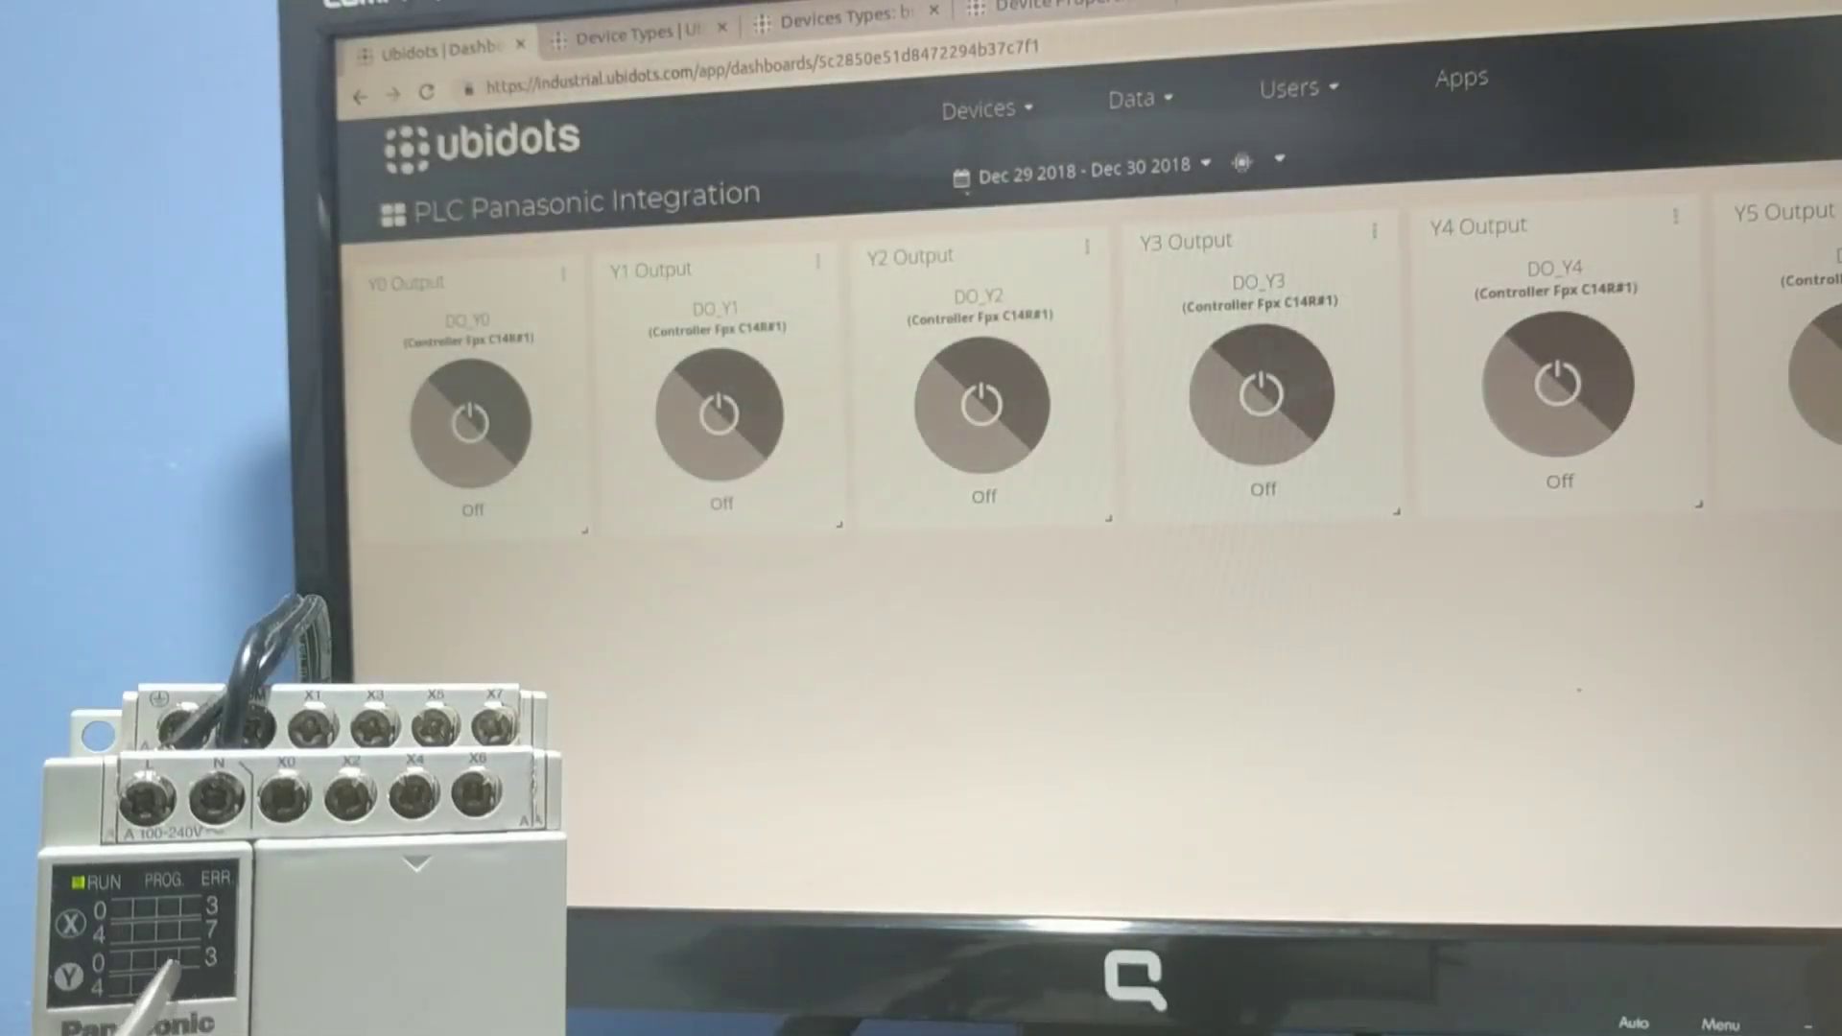
Test the PLC's response by turning on the Y0, Y1, Y2, Y3, Y4 and Y5 dashboard switches one after another
{"action": "left_click", "coordinate": [472, 428]}
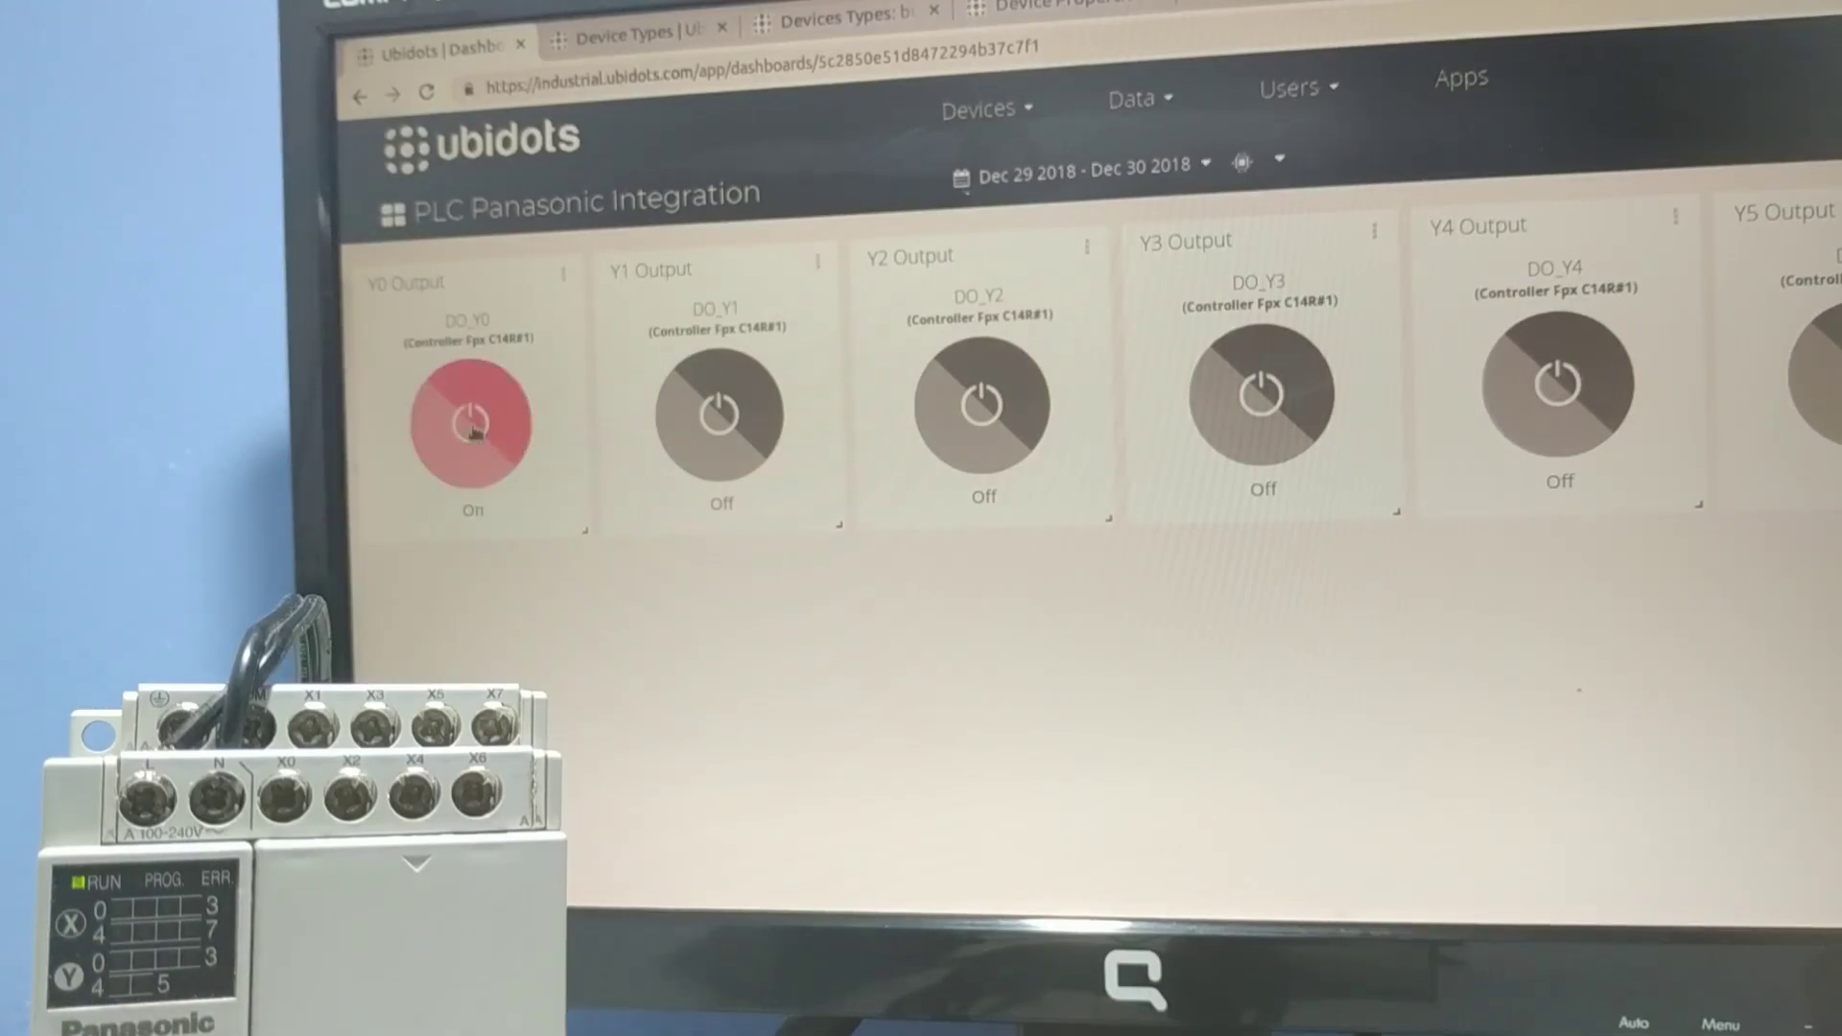
{"action": "left_click", "coordinate": [714, 439]}
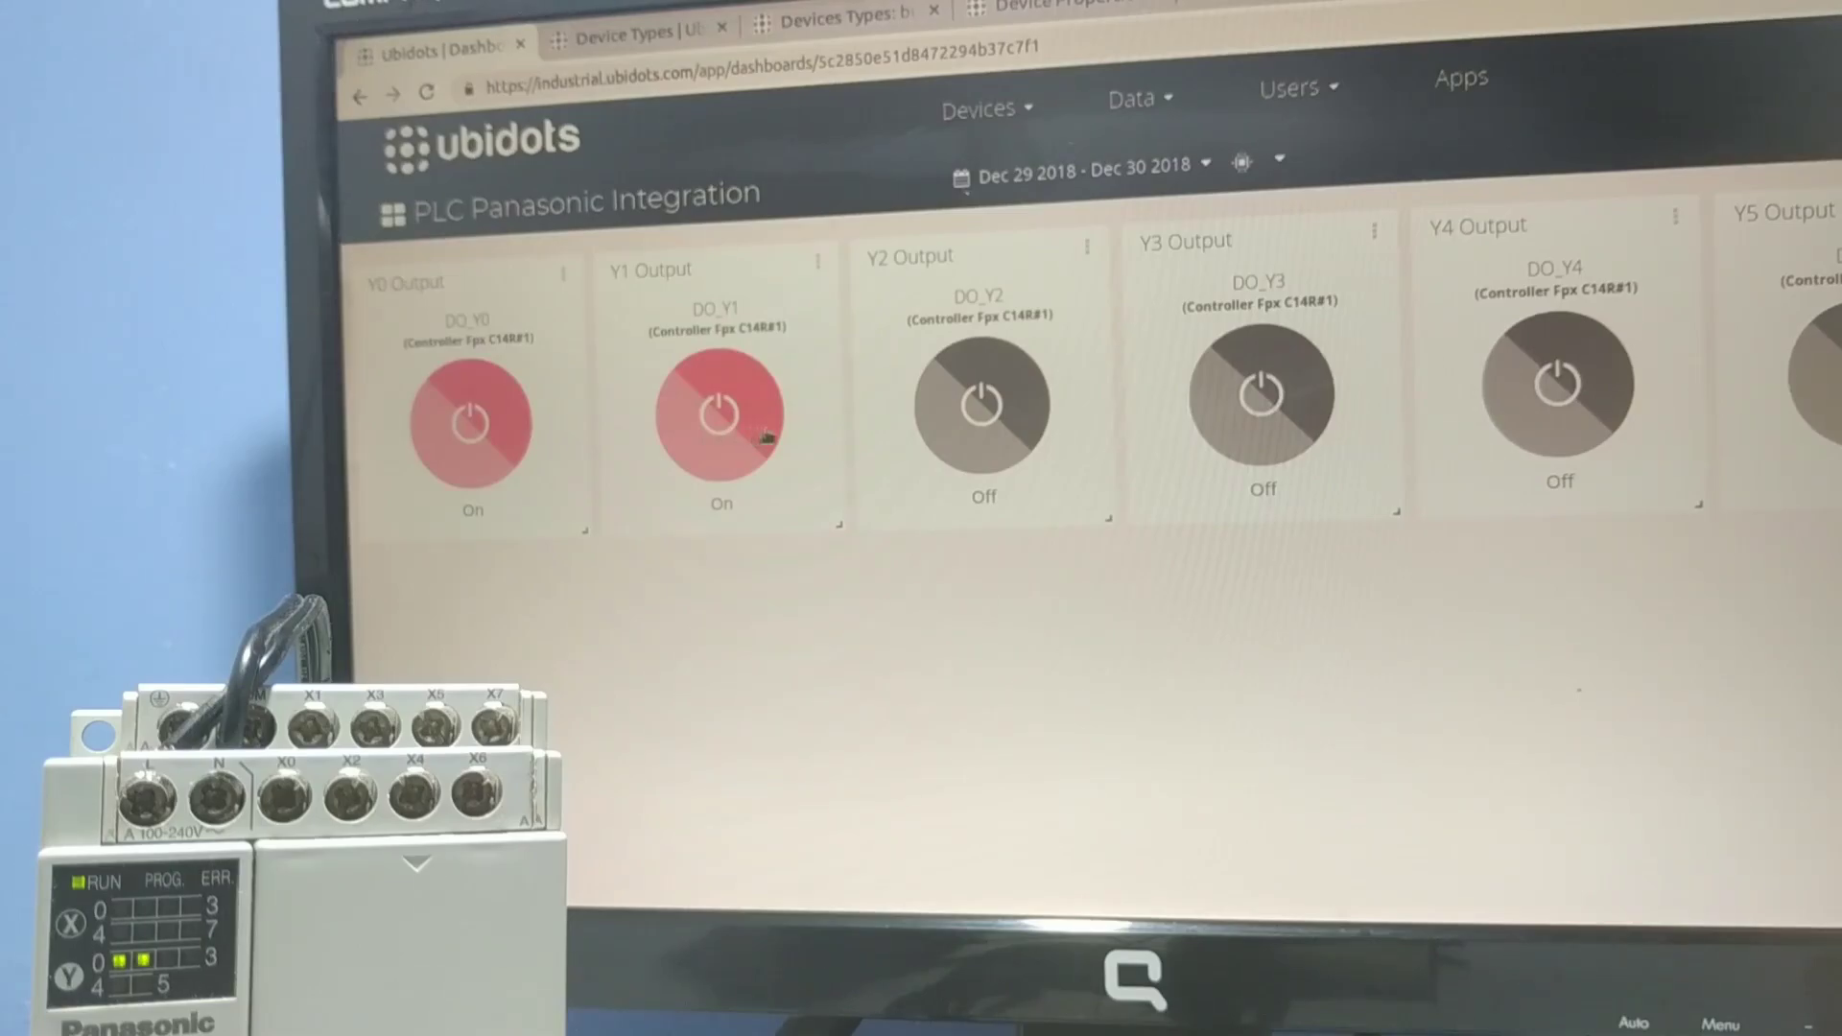
{"action": "left_click", "coordinate": [980, 411]}
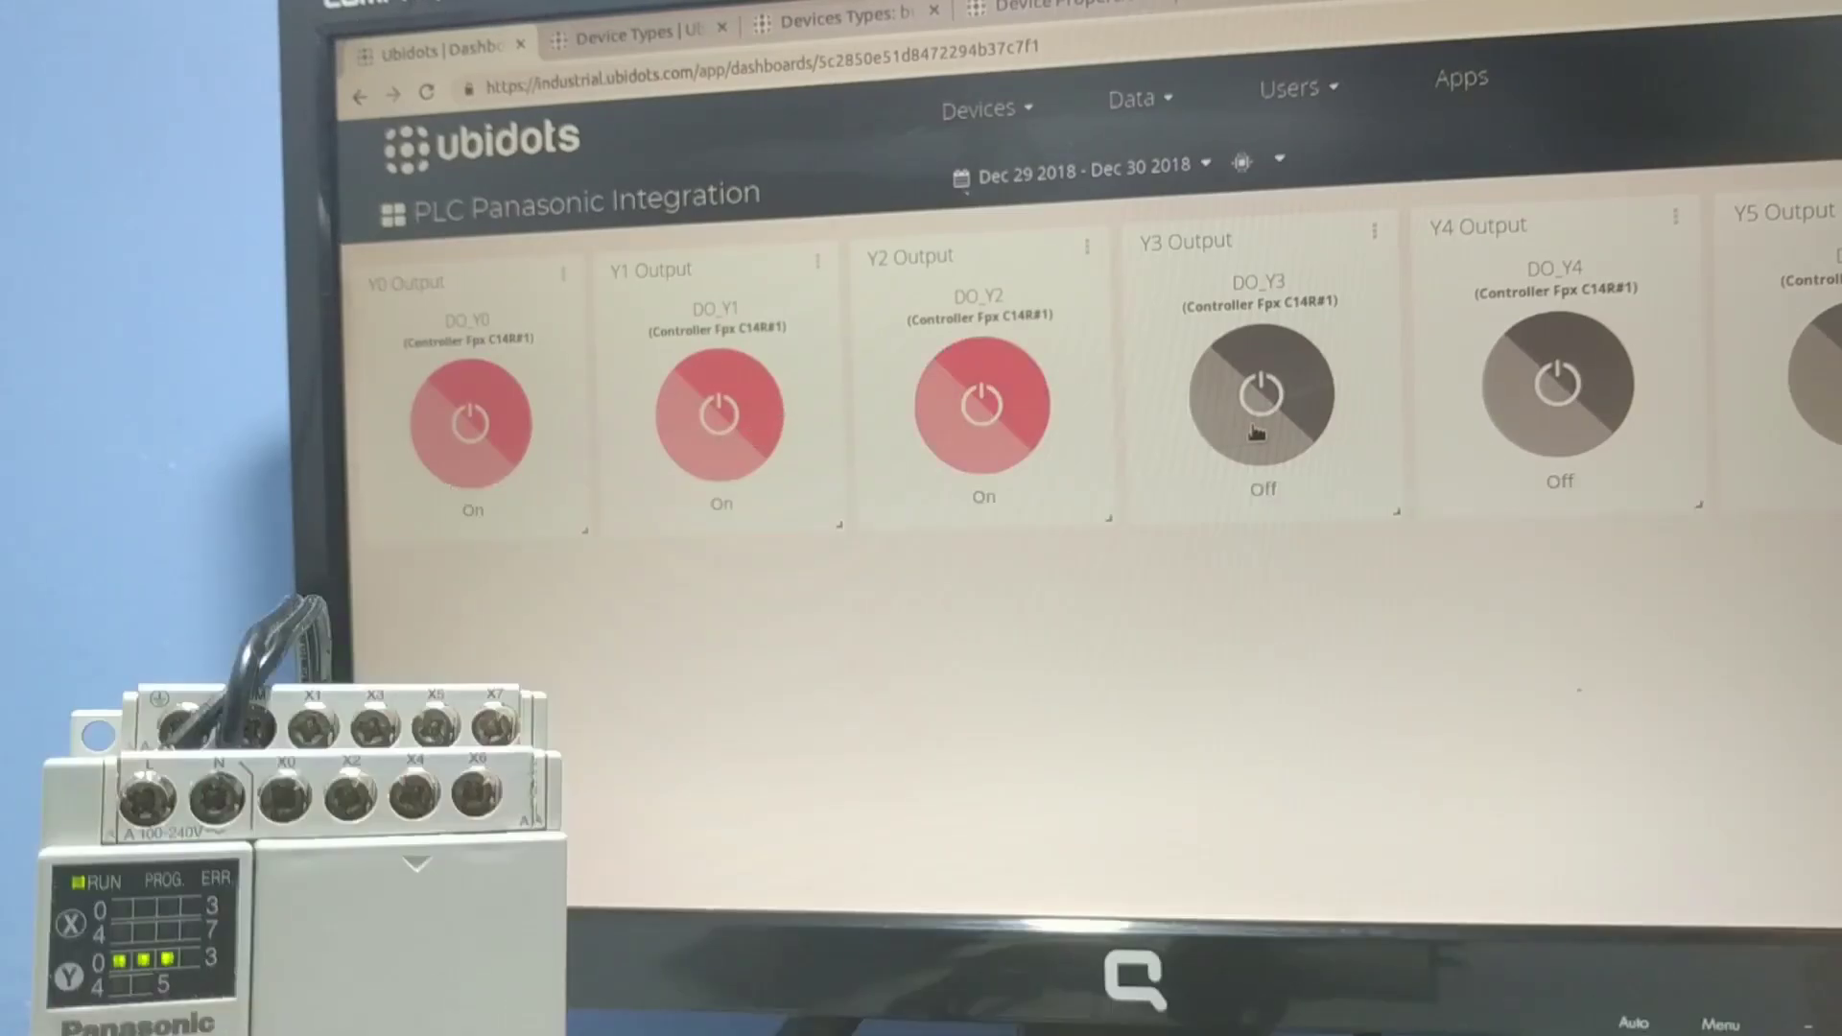
{"action": "left_click", "coordinate": [1249, 433]}
{"action": "left_click", "coordinate": [1531, 429]}
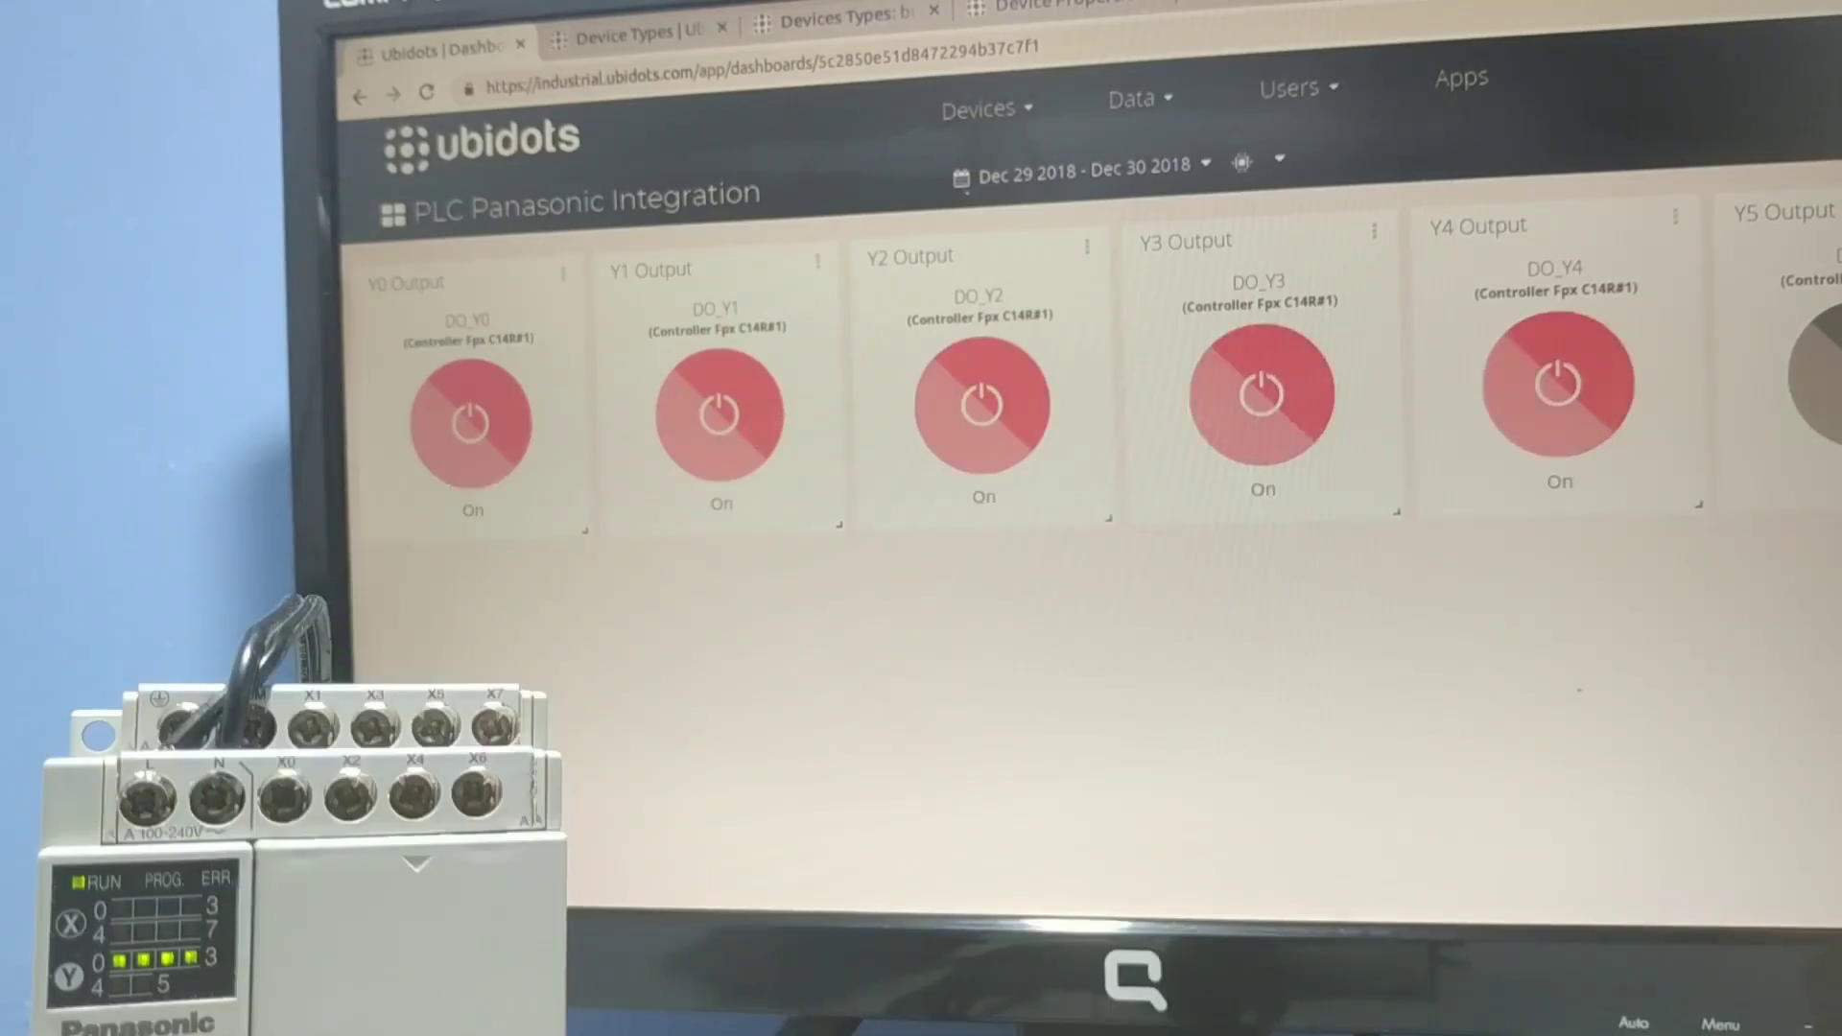
{"action": "left_click", "coordinate": [1823, 374]}
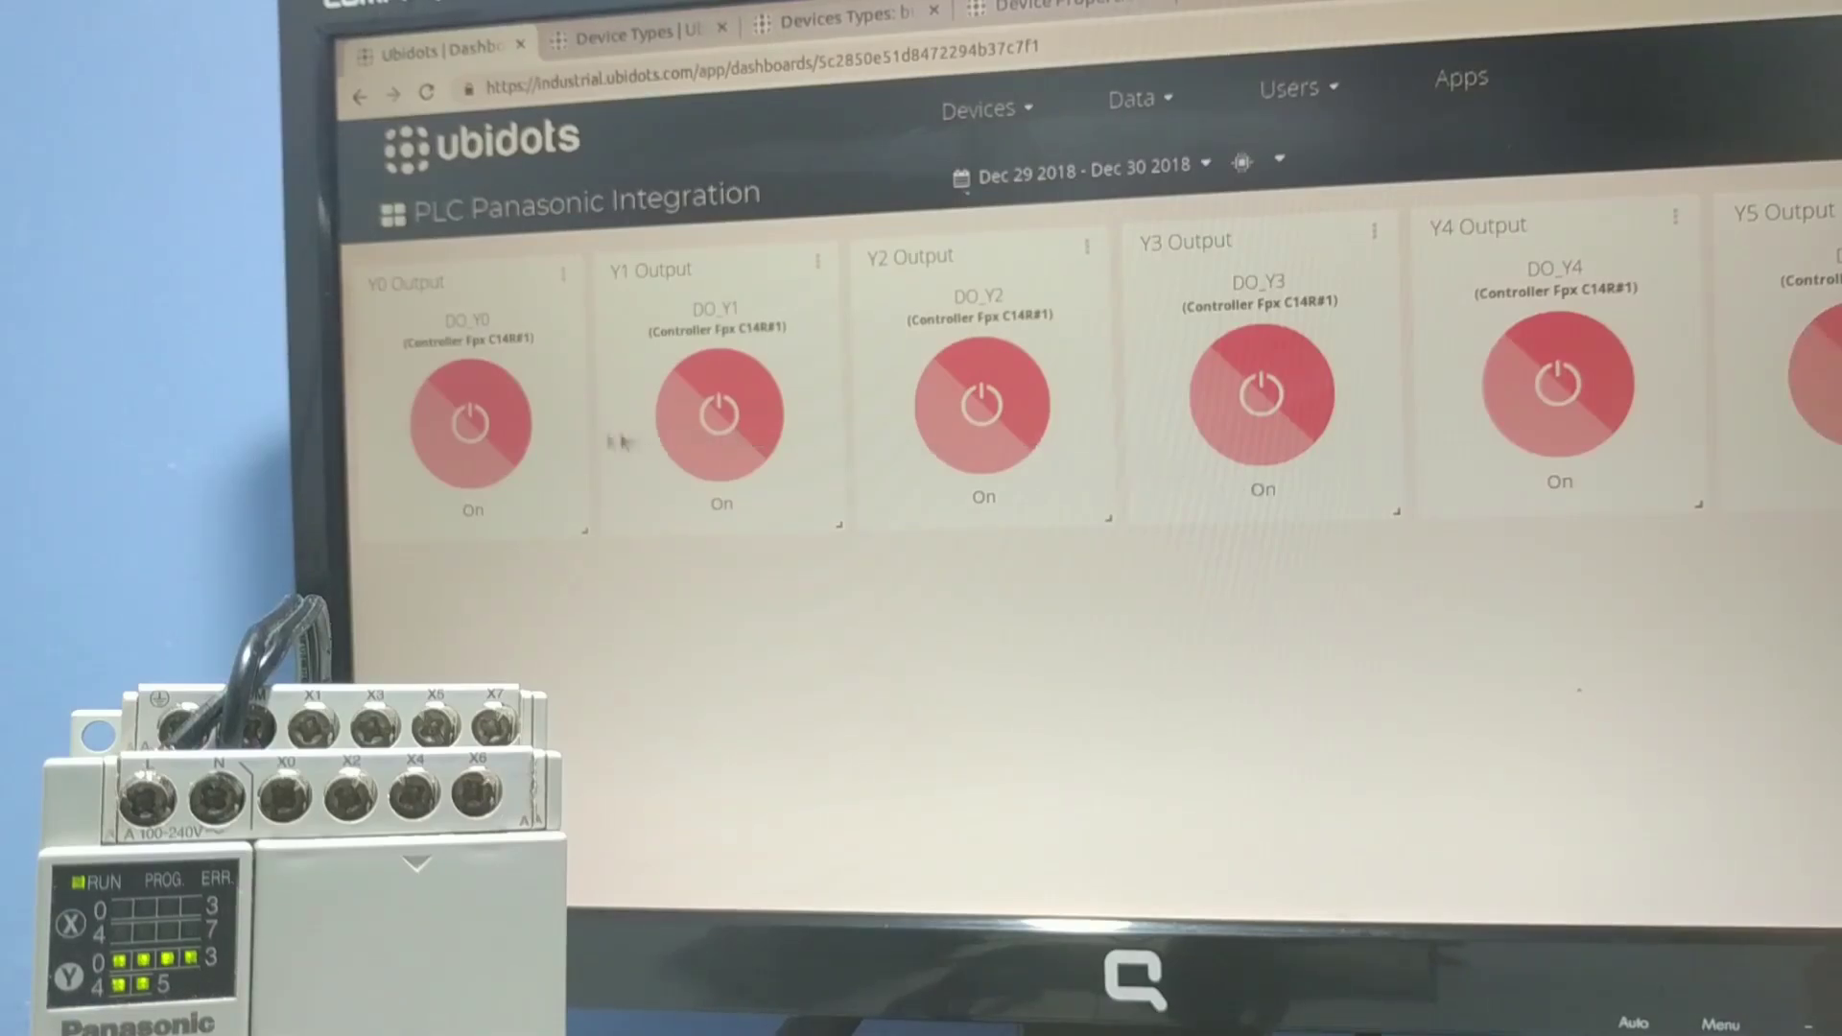
Turn off the Y0, Y1, Y2, Y3 and Y4 outputs in sequence, leaving Y5 on
{"action": "left_click", "coordinate": [484, 438]}
{"action": "left_click", "coordinate": [688, 434]}
{"action": "left_click", "coordinate": [921, 429]}
{"action": "left_click", "coordinate": [1235, 434]}
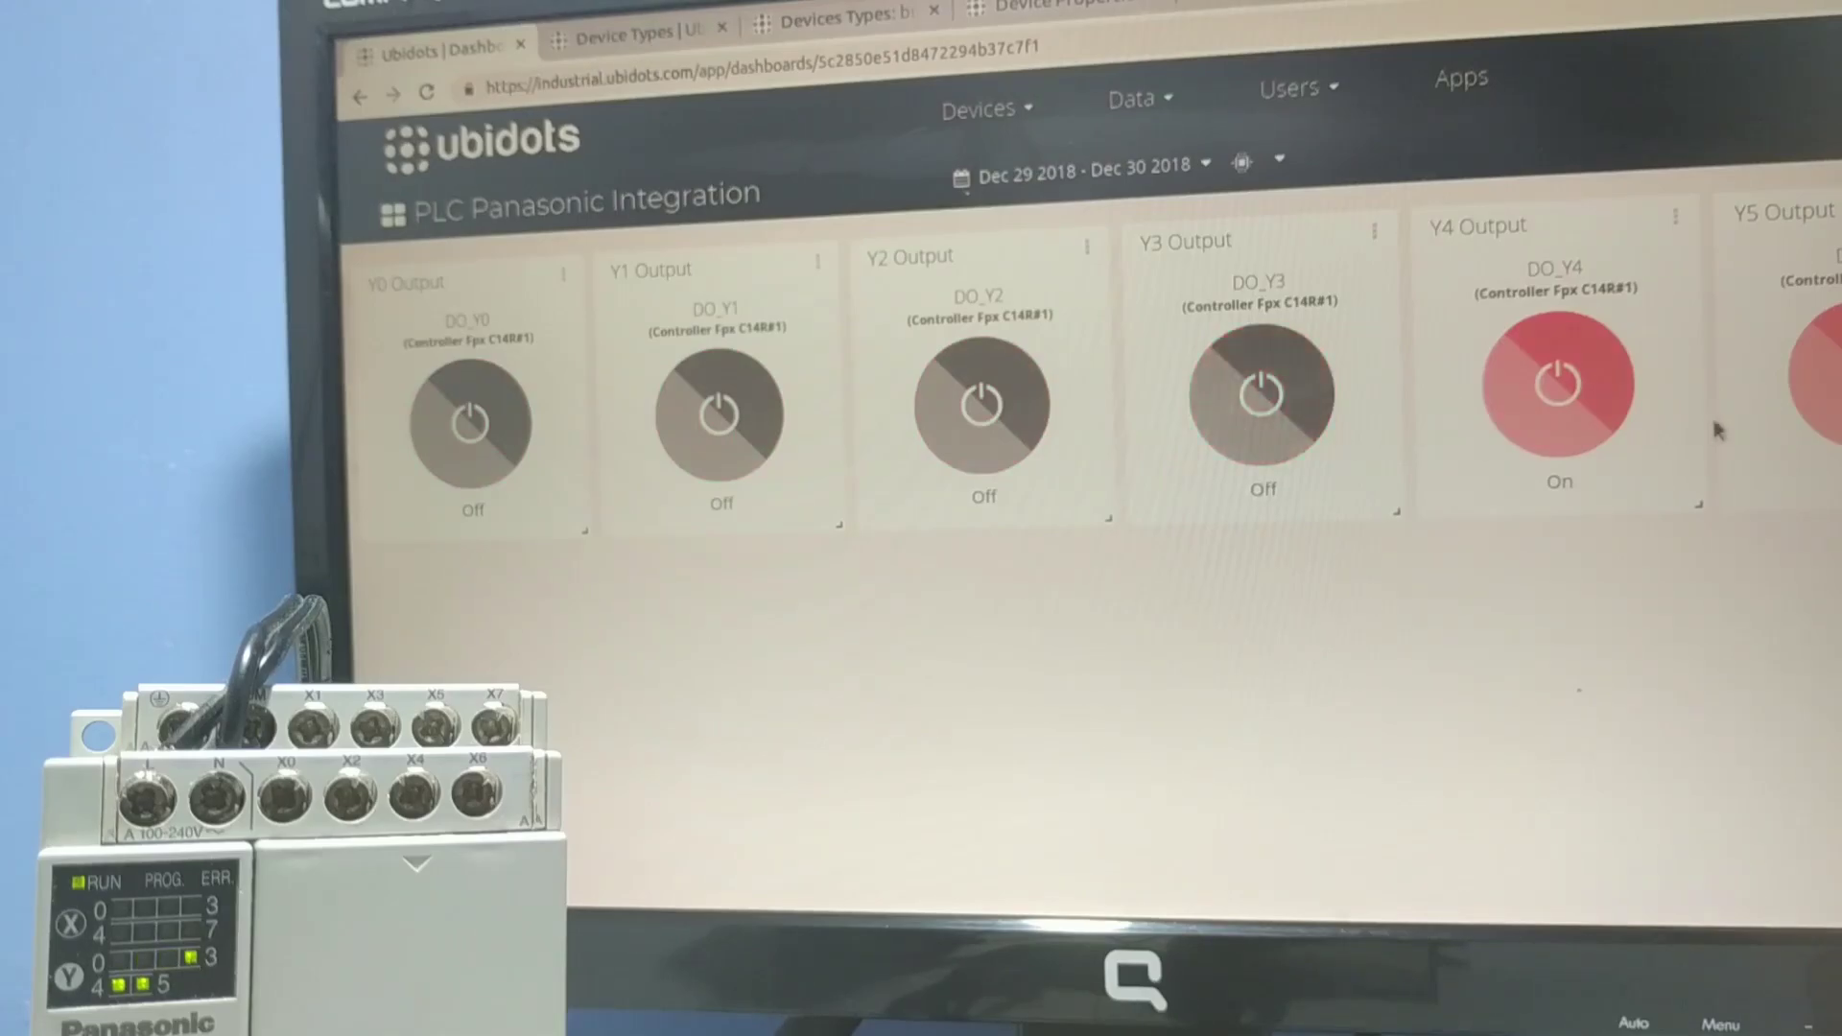
{"action": "left_click", "coordinate": [1583, 422]}
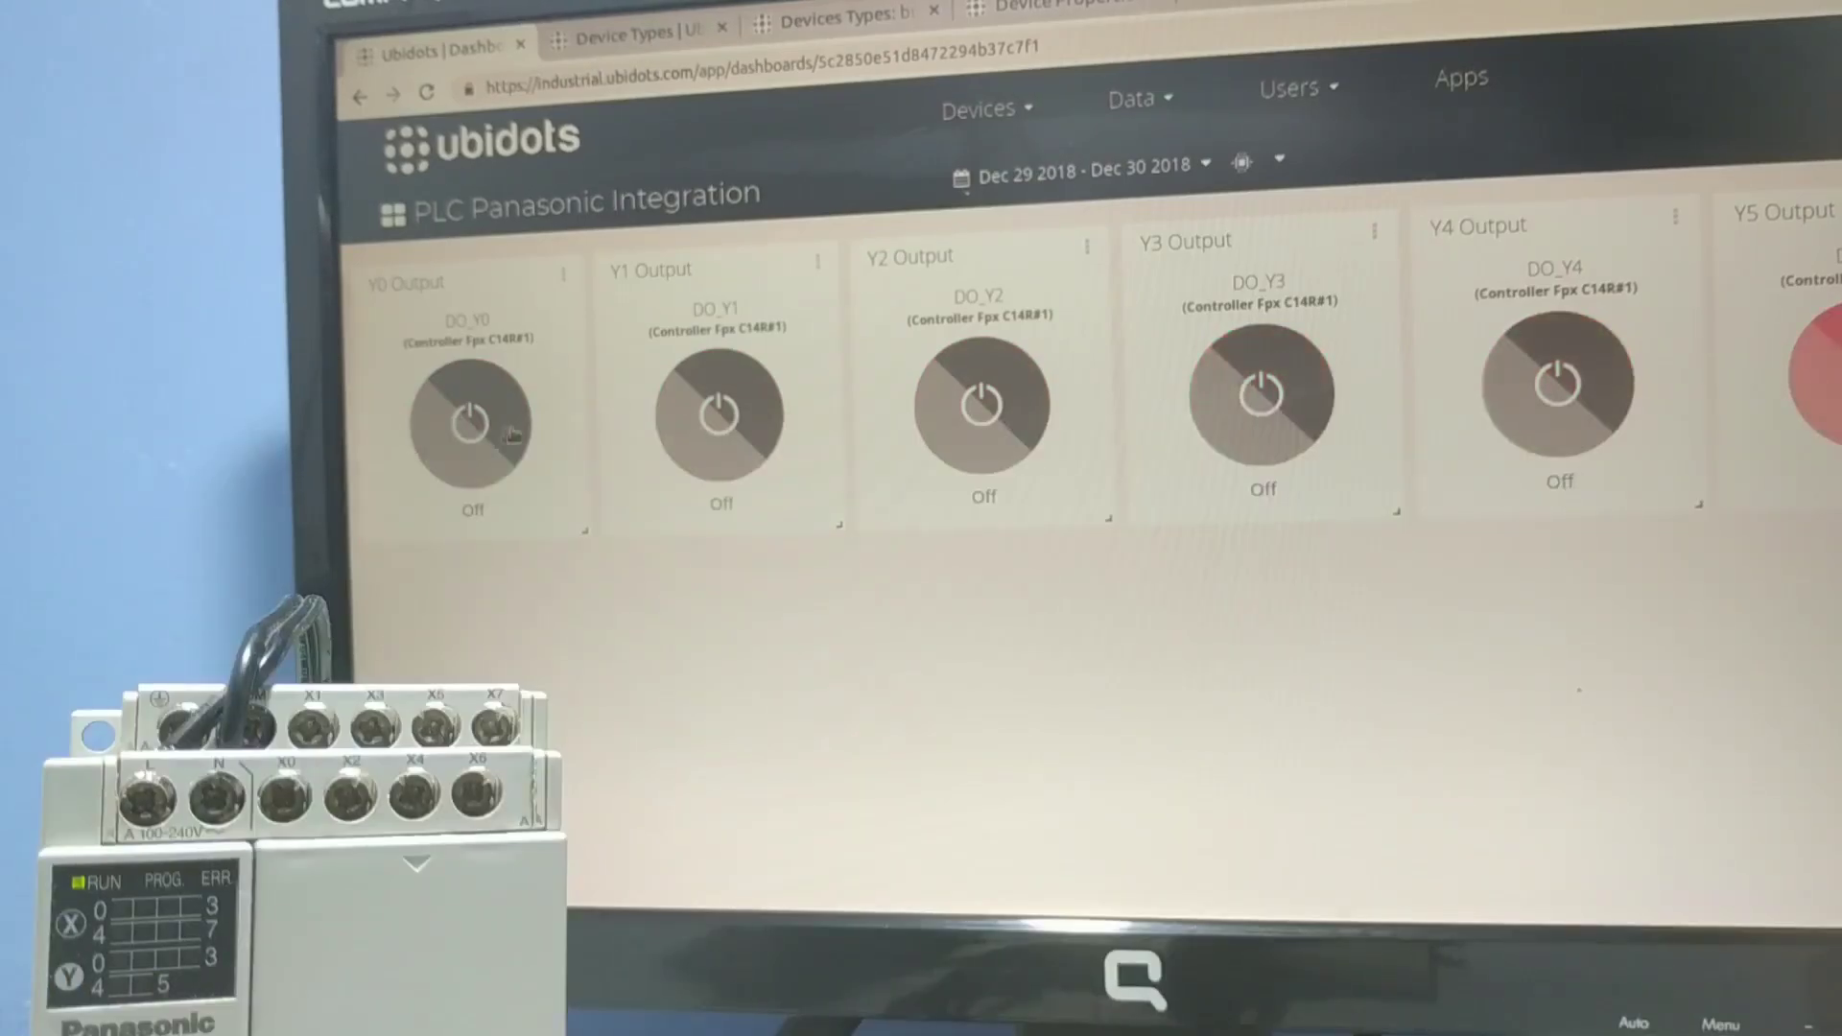
Turn the Y0, Y2, Y3, Y1 and Y4 outputs back on in that order
{"action": "left_click", "coordinate": [513, 436]}
{"action": "left_click", "coordinate": [950, 405]}
{"action": "left_click", "coordinate": [1220, 414]}
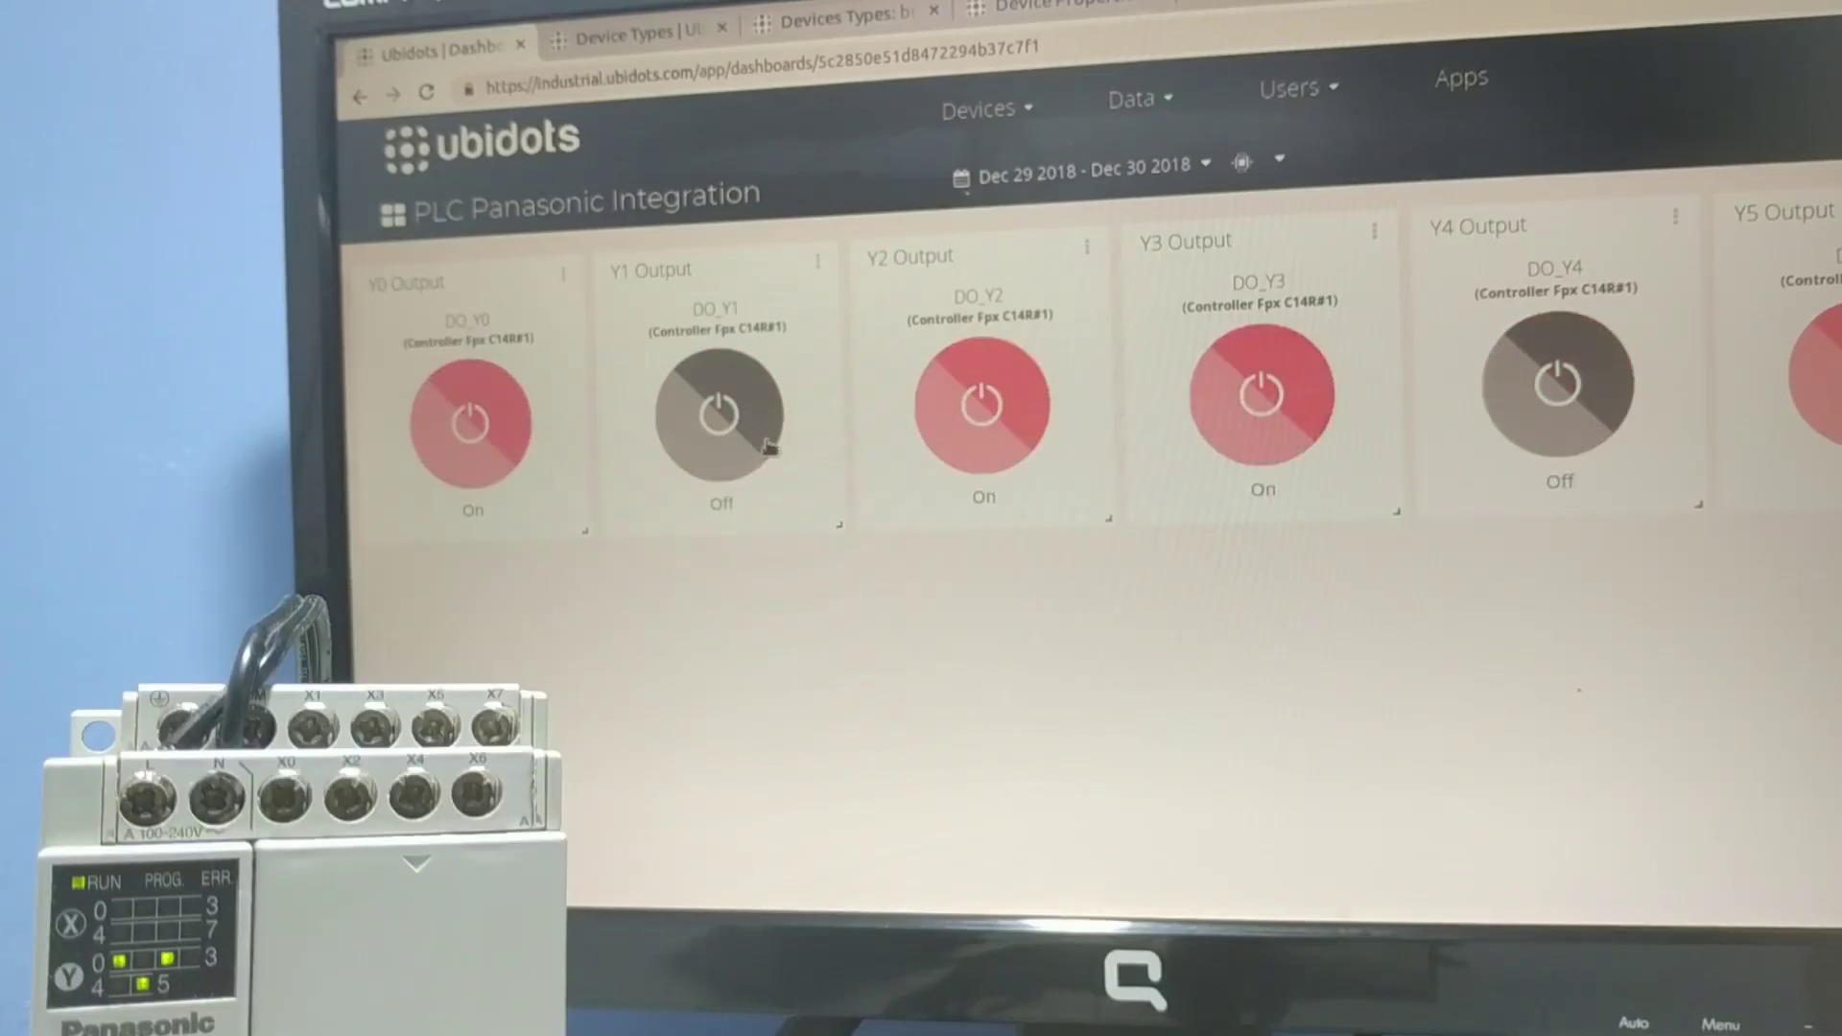
{"action": "left_click", "coordinate": [767, 446]}
{"action": "left_click", "coordinate": [1564, 420]}
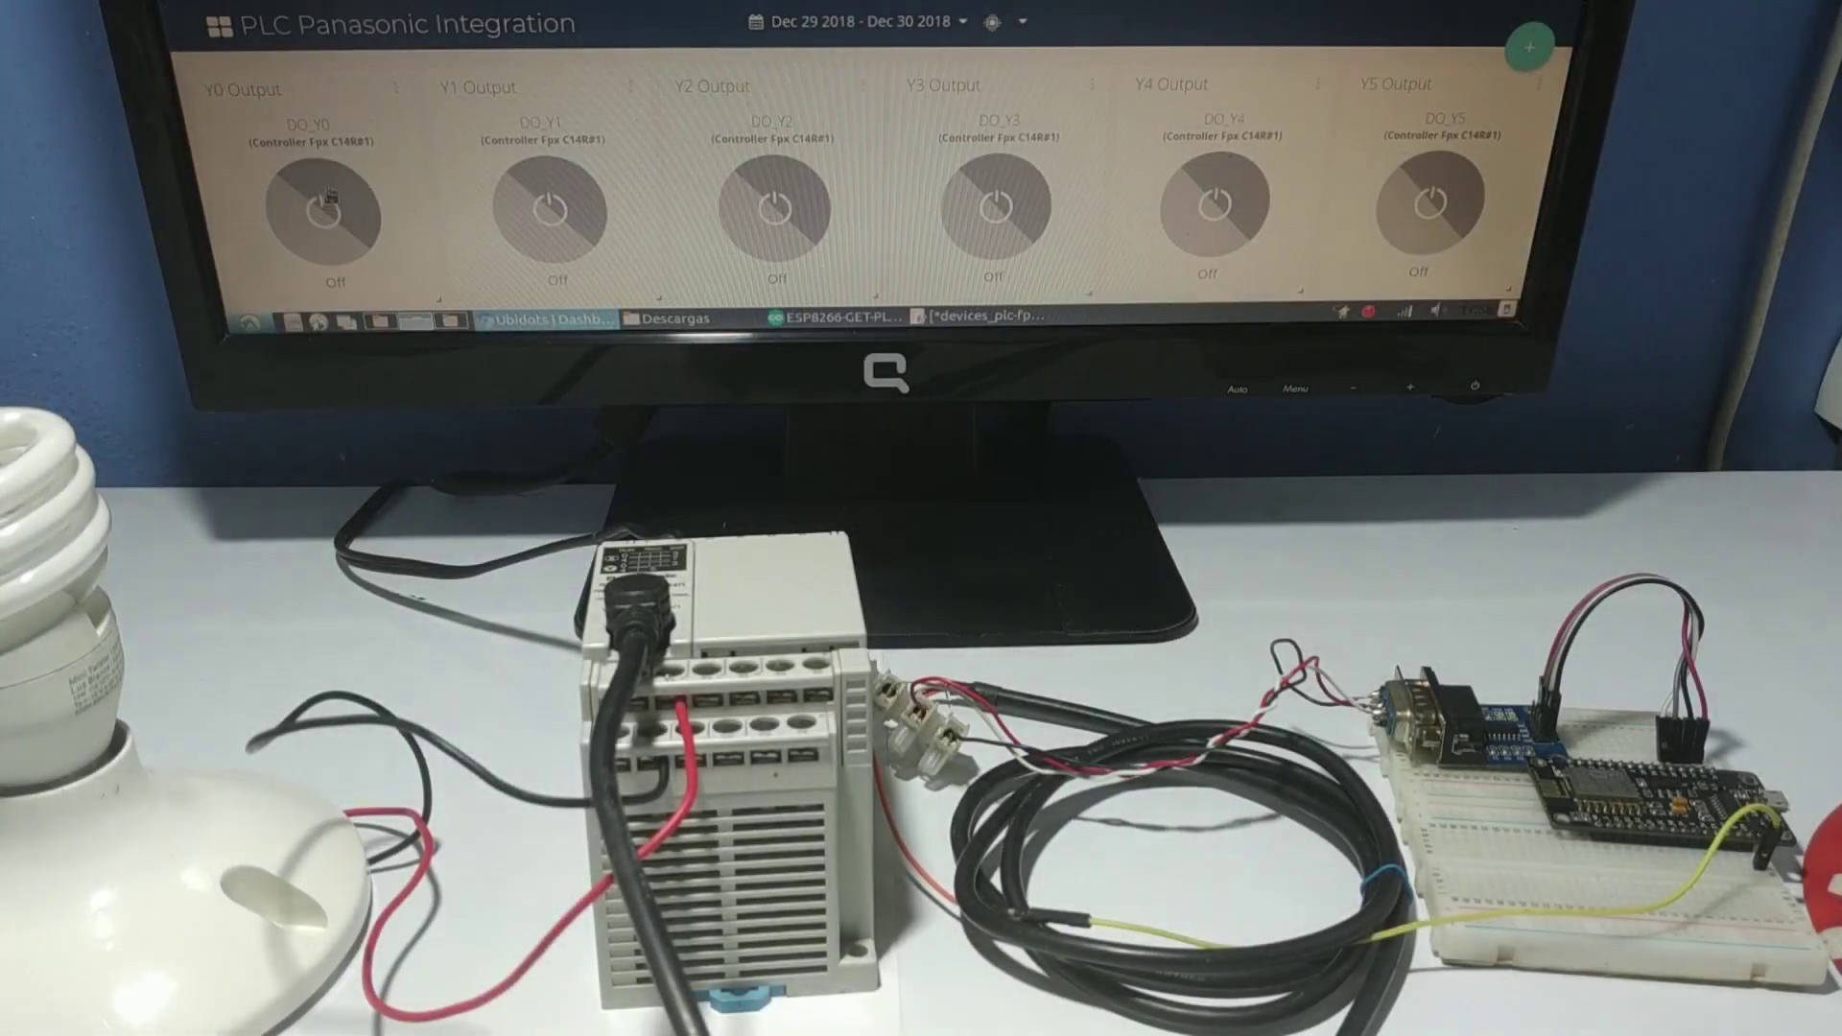
With all outputs off, turn on only the Y0 output from the dashboard
{"action": "left_click", "coordinate": [311, 210]}
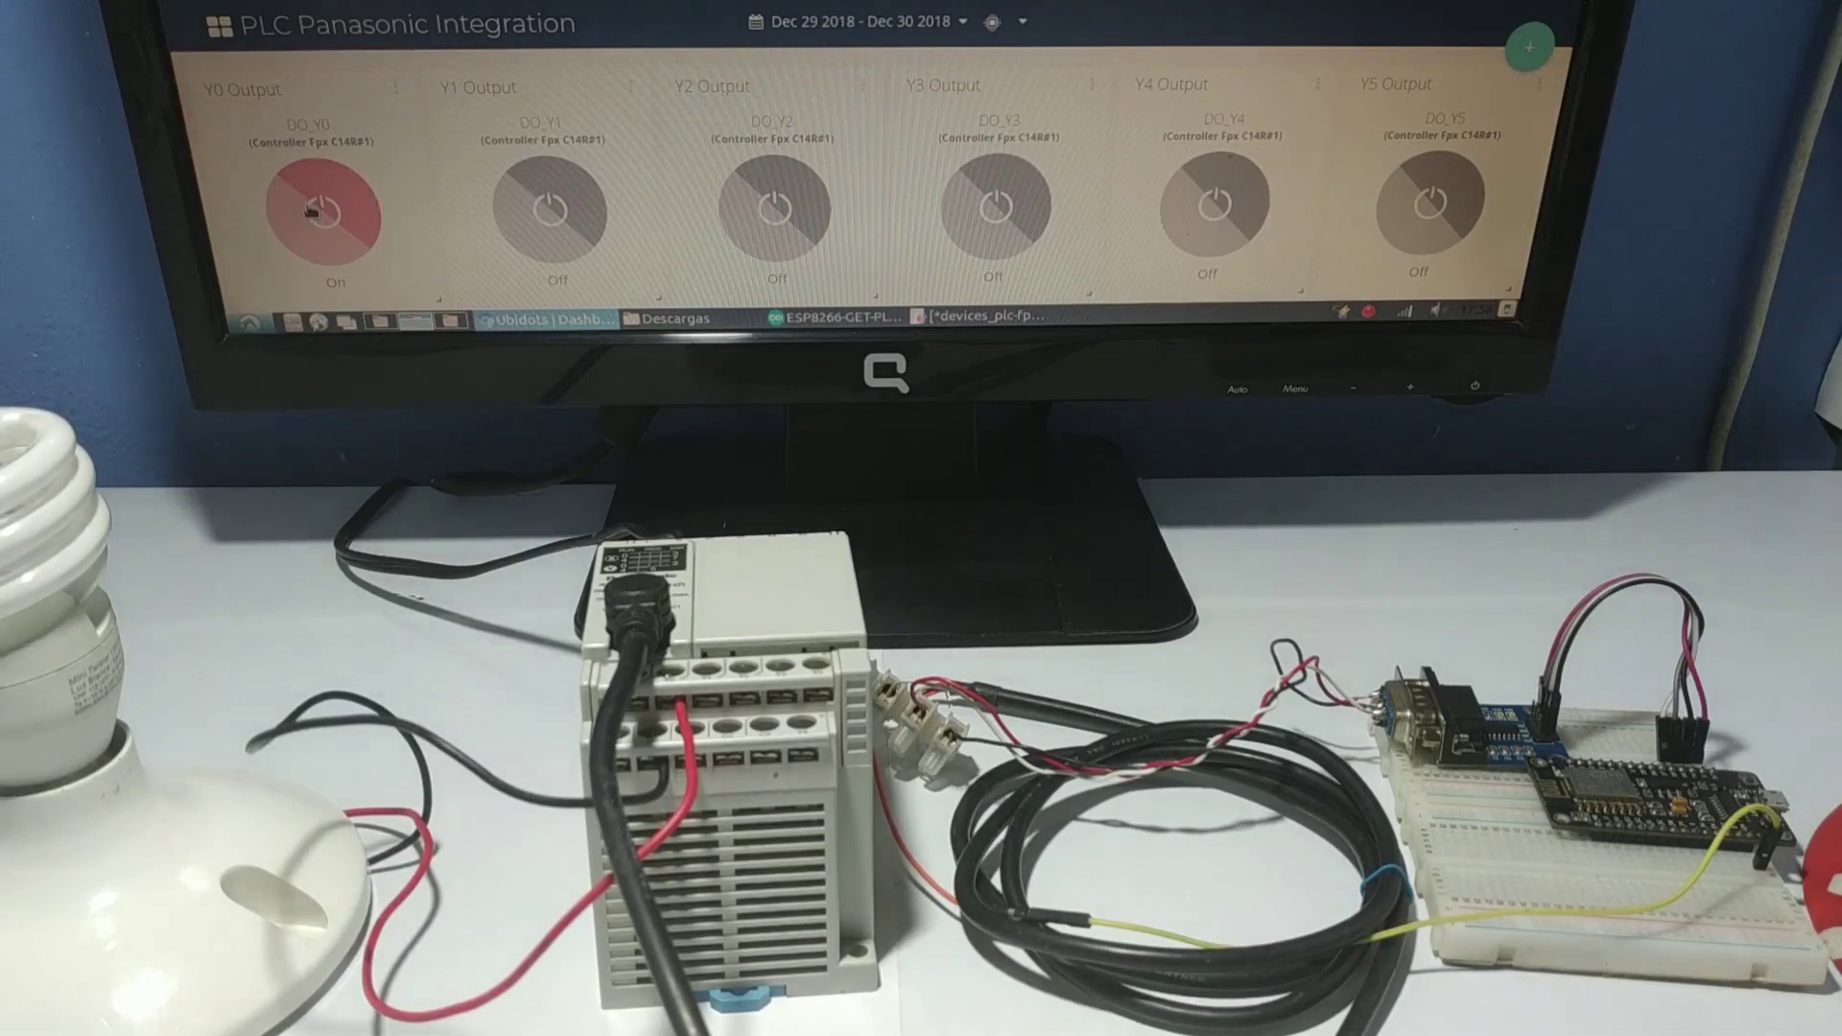